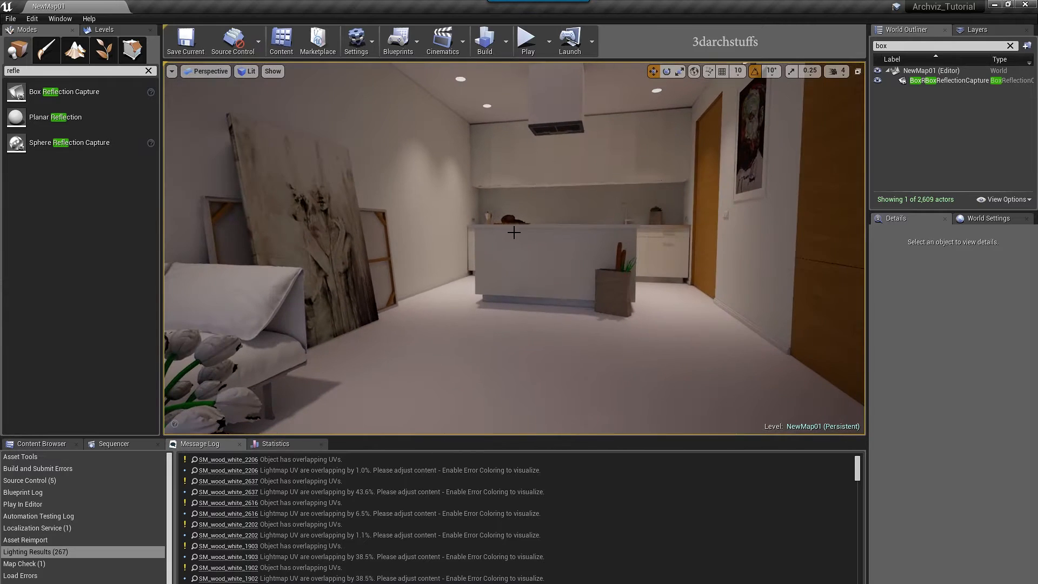
Inspect the baked lighting around the living room, focusing on the TV panel and its wooden wall unit.
right_drag(515, 235, 422, 232)
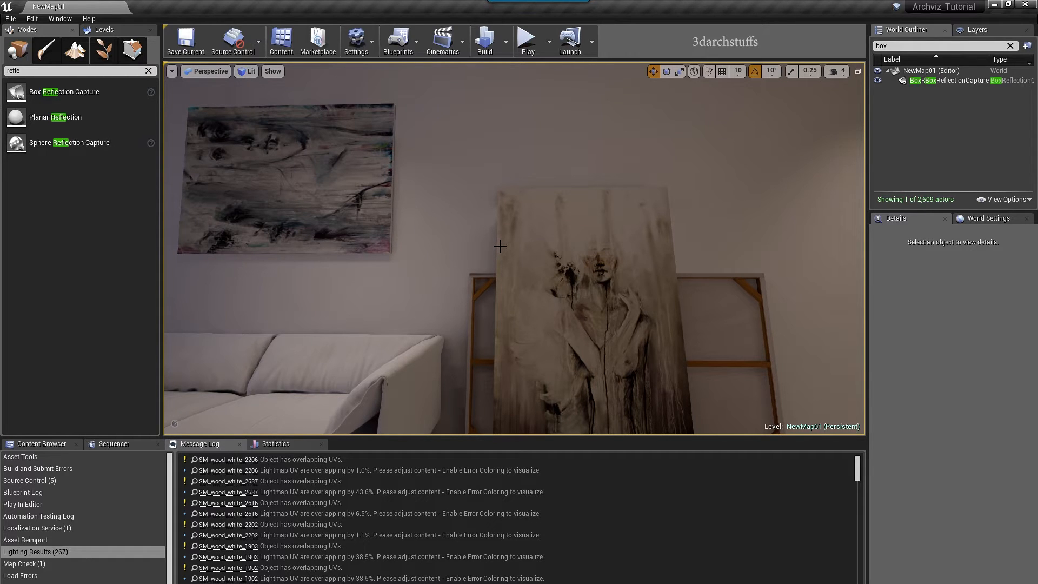
right_drag(500, 247, 858, 248)
mouse_move(464, 266)
right_down()
mouse_move(500, 263)
mouse_move(481, 260)
right_up()
scroll(464, 266, up, 3)
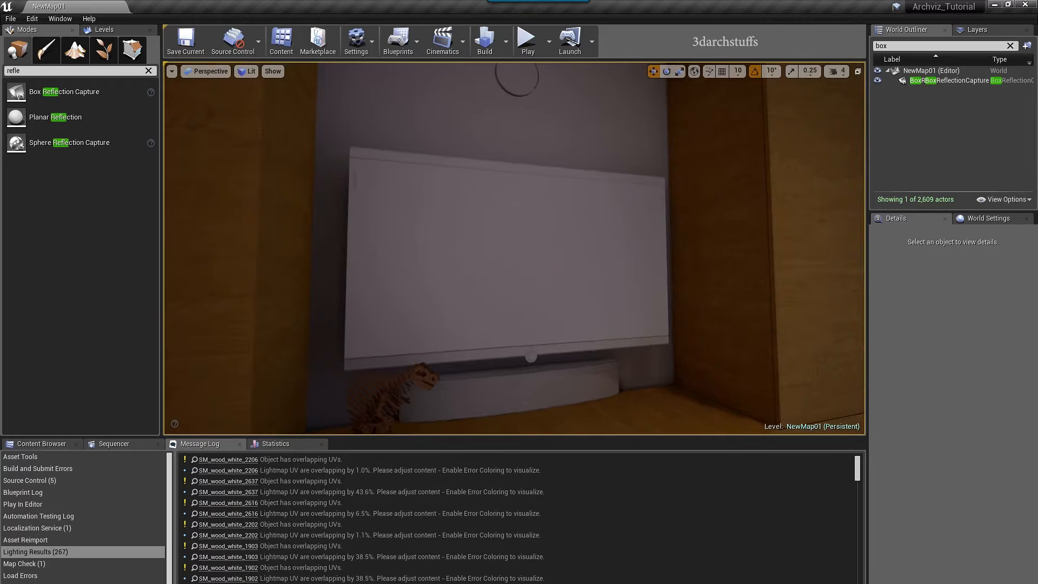
click(529, 257)
alt+drag(538, 241, 444, 216)
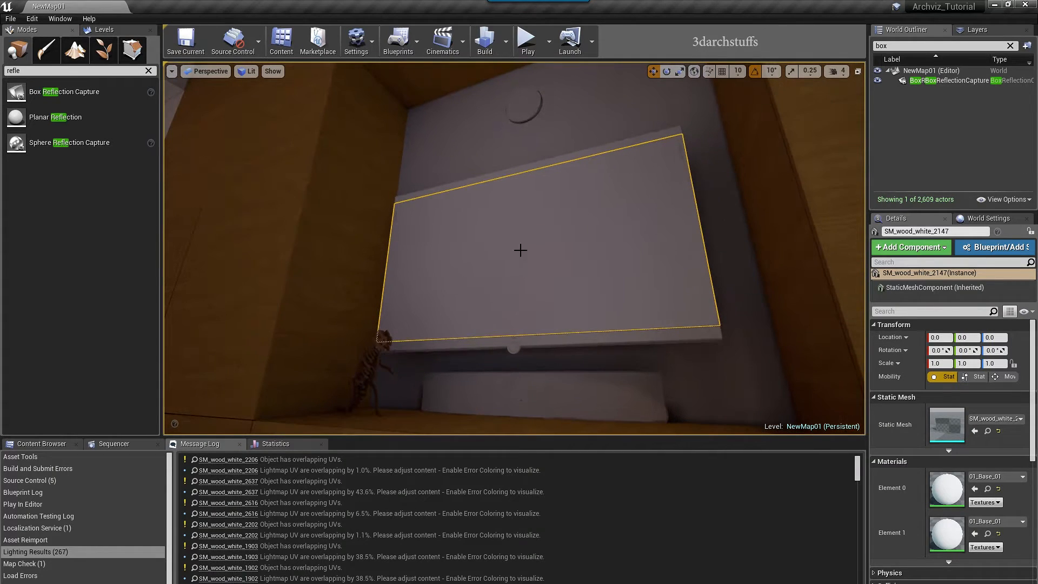
alt+drag(573, 272, 638, 270)
right_drag(586, 263, 608, 277)
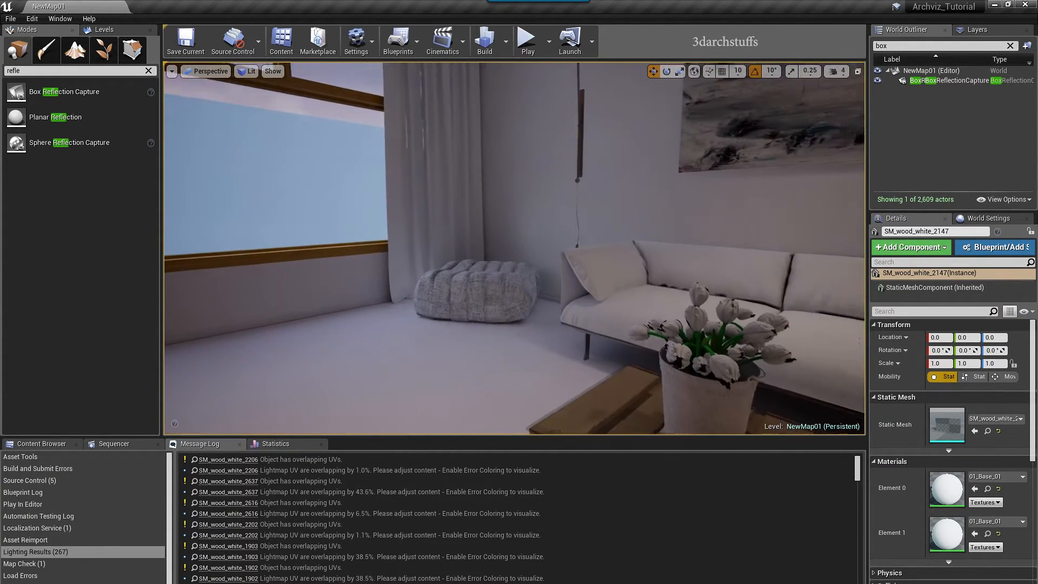
right_drag(628, 266, 627, 267)
Examine the sofa and the wall painting above it up close for their lighting and surface appearance.
click(620, 304)
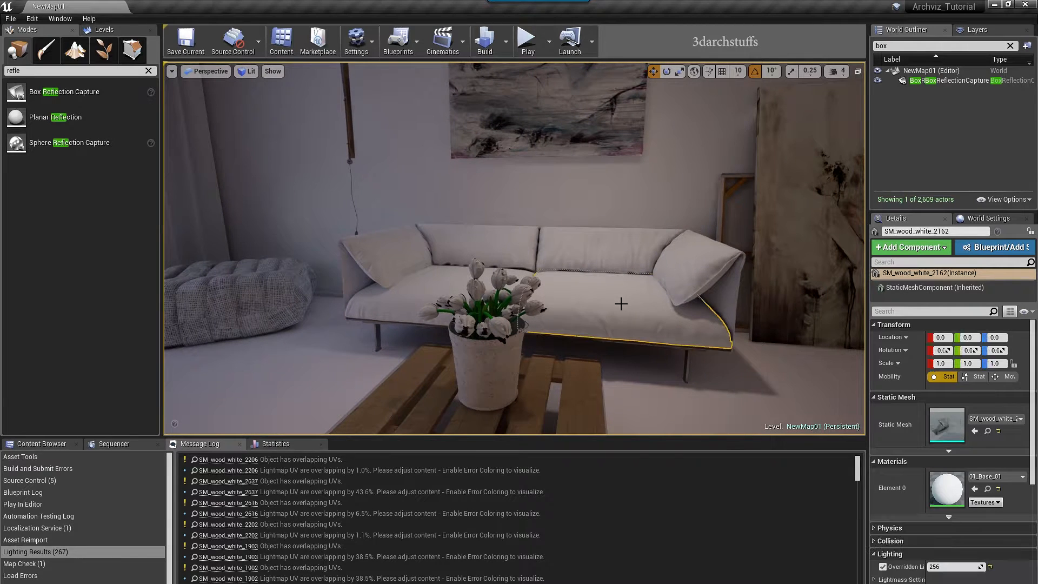
key(f)
mouse_move(599, 250)
alt+mouse_down()
mouse_move(552, 278)
mouse_move(611, 259)
mouse_move(670, 273)
mouse_move(580, 234)
alt+mouse_up()
mouse_move(579, 234)
right_down()
mouse_move(541, 243)
mouse_move(541, 270)
mouse_move(576, 310)
right_up()
alt+drag(566, 297, 583, 274)
right_drag(592, 270, 633, 226)
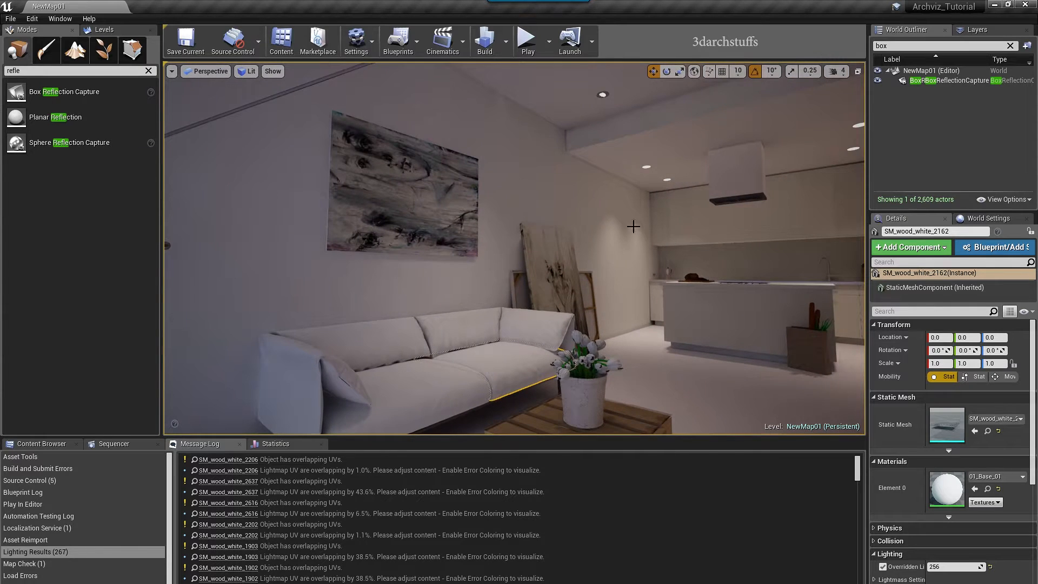
click(422, 191)
key(f)
alt+drag(470, 163, 417, 161)
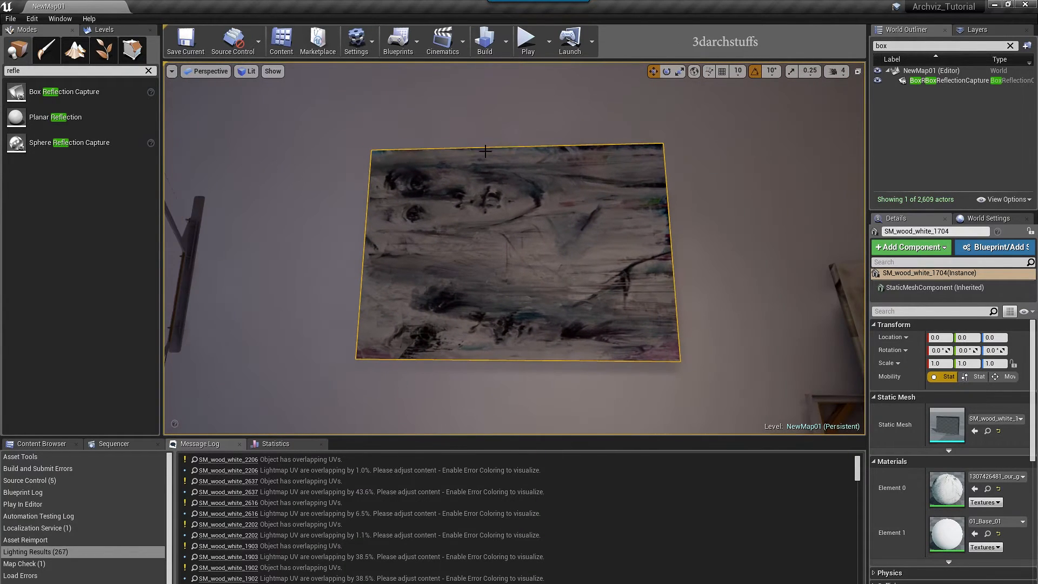
mouse_move(581, 221)
alt+mouse_down()
mouse_move(465, 262)
mouse_move(421, 244)
mouse_move(495, 254)
mouse_move(600, 244)
alt+mouse_up()
Examine the kitchen area, including the island, cabinets and surrounding walls, for lighting quality.
mouse_move(577, 258)
right_down()
mouse_move(660, 287)
mouse_move(709, 249)
mouse_move(757, 249)
right_up()
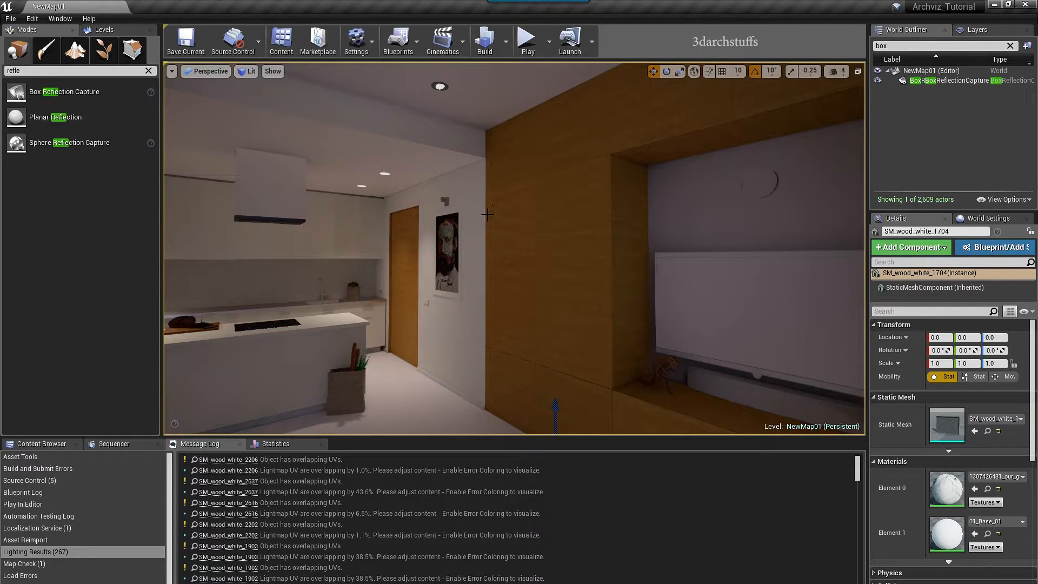
scroll(488, 252, down, 5)
right_drag(488, 252, 406, 263)
scroll(487, 252, up, 5)
right_drag(492, 247, 470, 233)
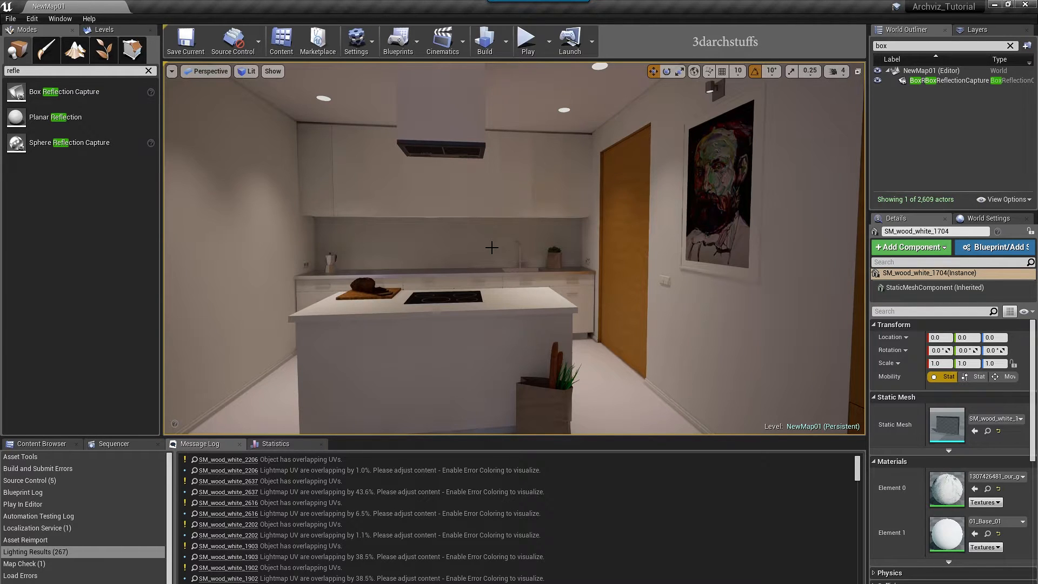
mouse_move(493, 238)
right_down()
mouse_move(346, 244)
mouse_move(519, 244)
right_up()
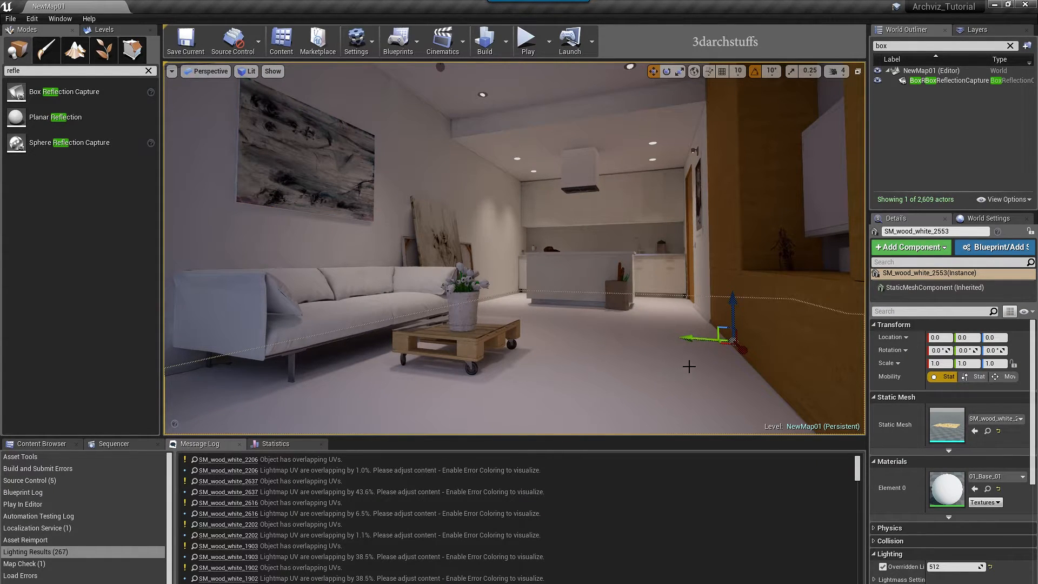
Reset the floor mesh's Element 0 material to its default, HD_1_Mat, and view the wooden floor.
click(1000, 489)
right_drag(586, 335, 514, 326)
scroll(513, 326, up, 2)
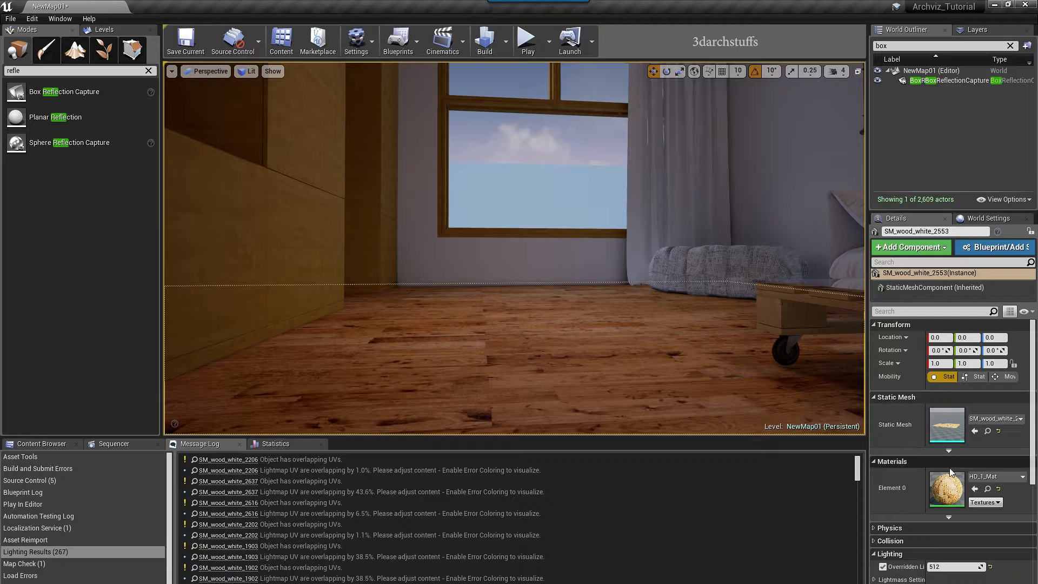
Open HD_1_Mat for editing, dock its editor beside the level, and reposition the Texture Sample node.
double_click(947, 487)
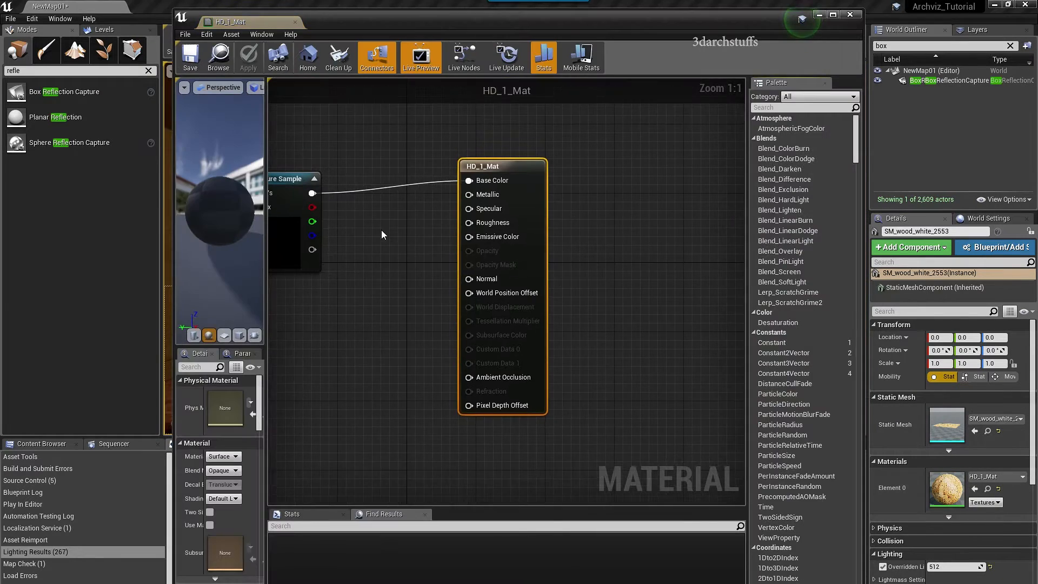
drag(273, 26, 237, 4)
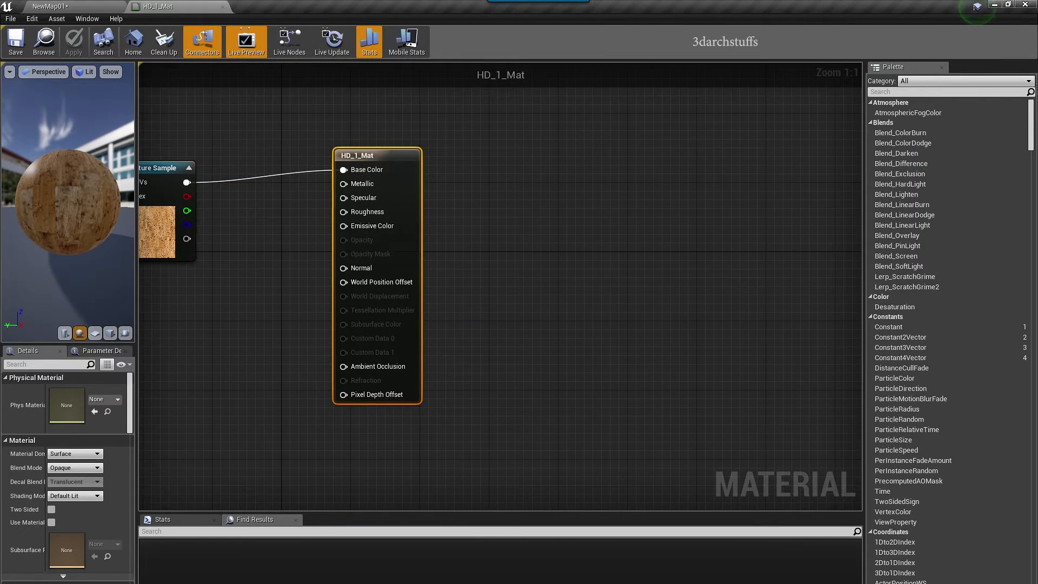
right_drag(209, 104, 480, 136)
drag(437, 201, 399, 158)
click(423, 394)
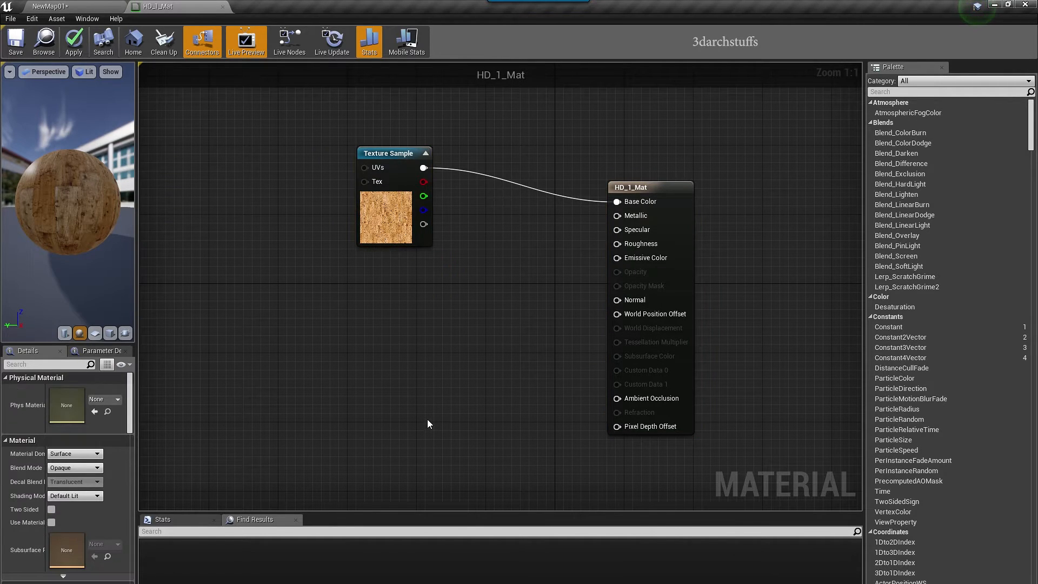
Add a Constant of 0.2 feeding both Specular and Roughness, apply the material, and place the constant below the Texture Sample.
click(408, 314)
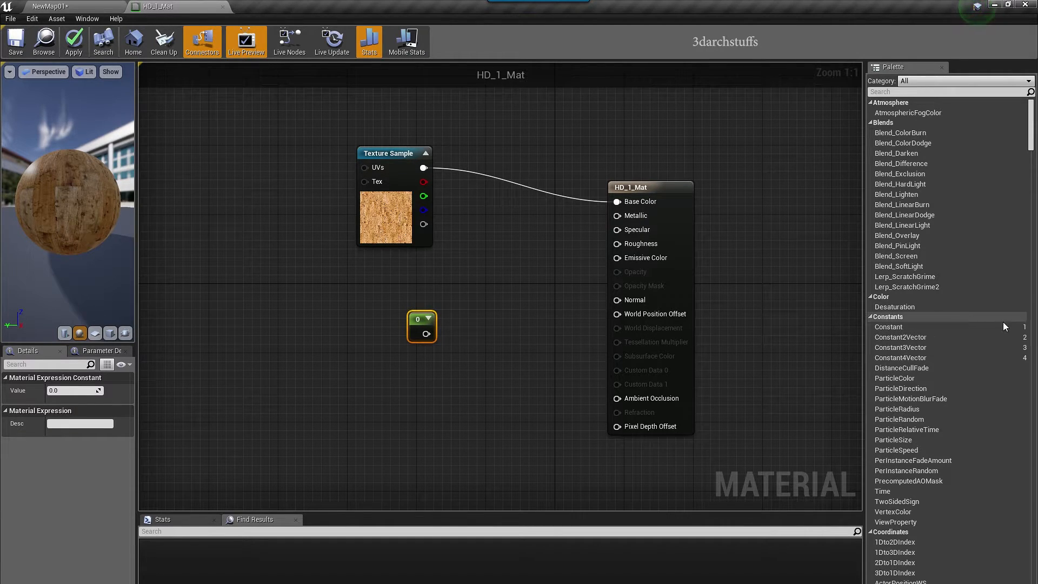
drag(426, 334, 617, 244)
click(71, 390)
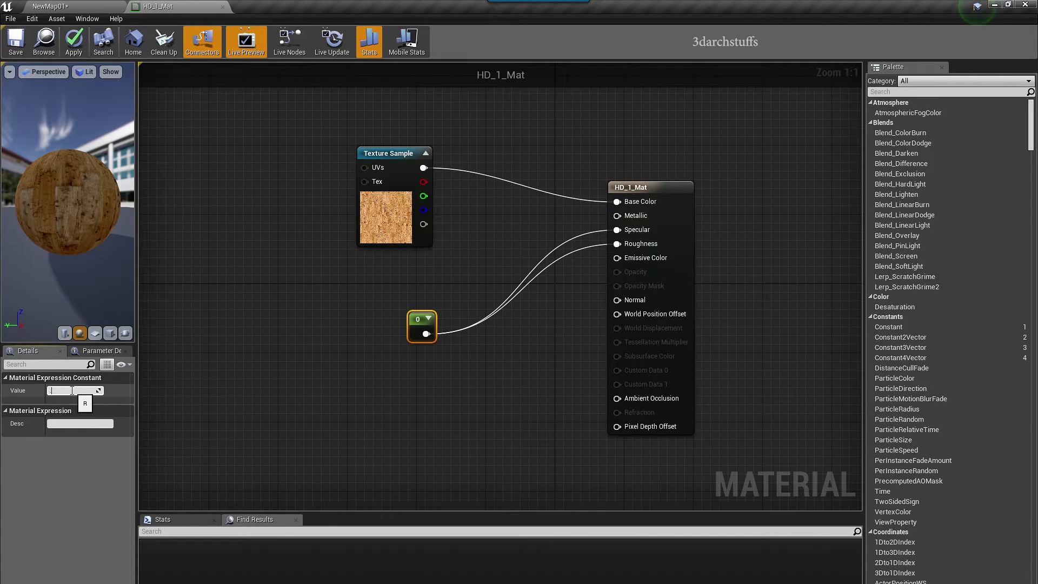
text(.2)
key(Return)
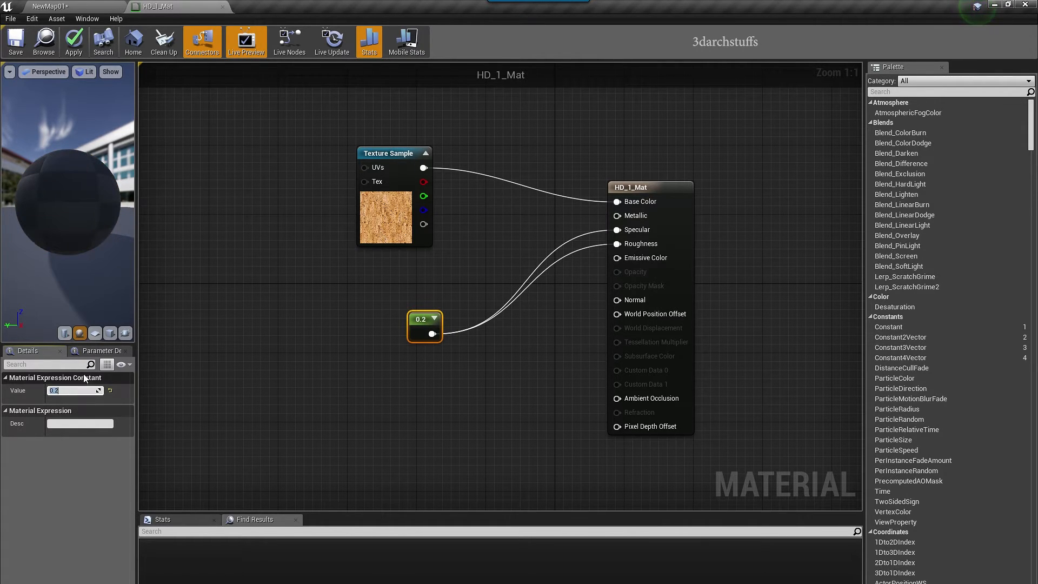
click(82, 54)
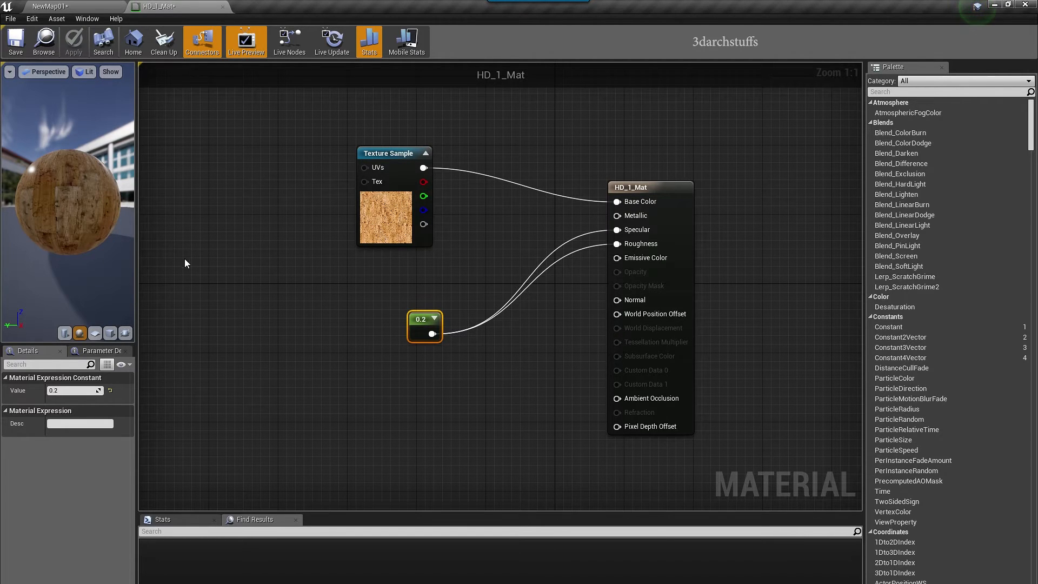
click(249, 203)
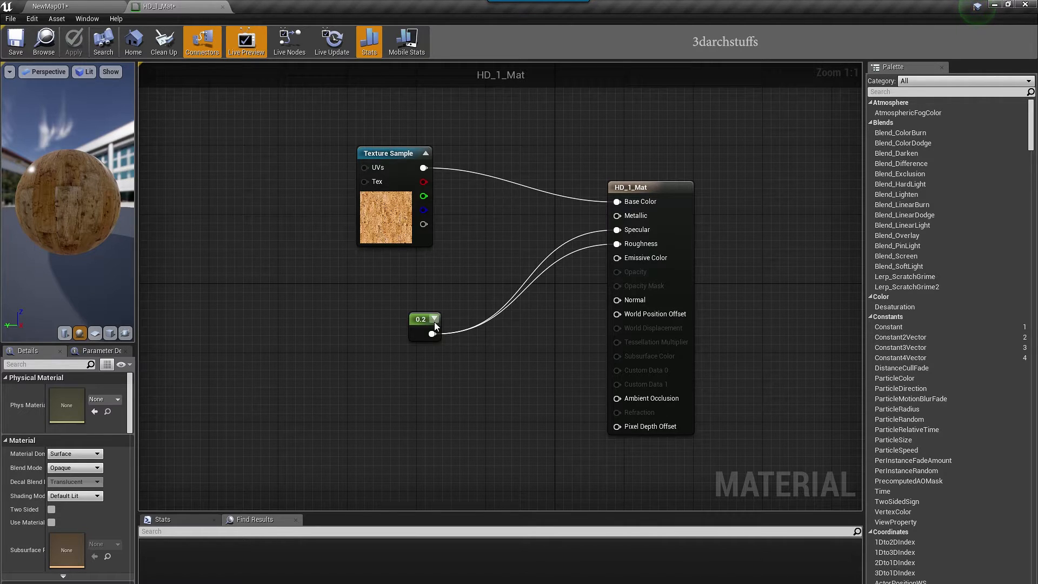
drag(424, 322, 397, 294)
click(386, 219)
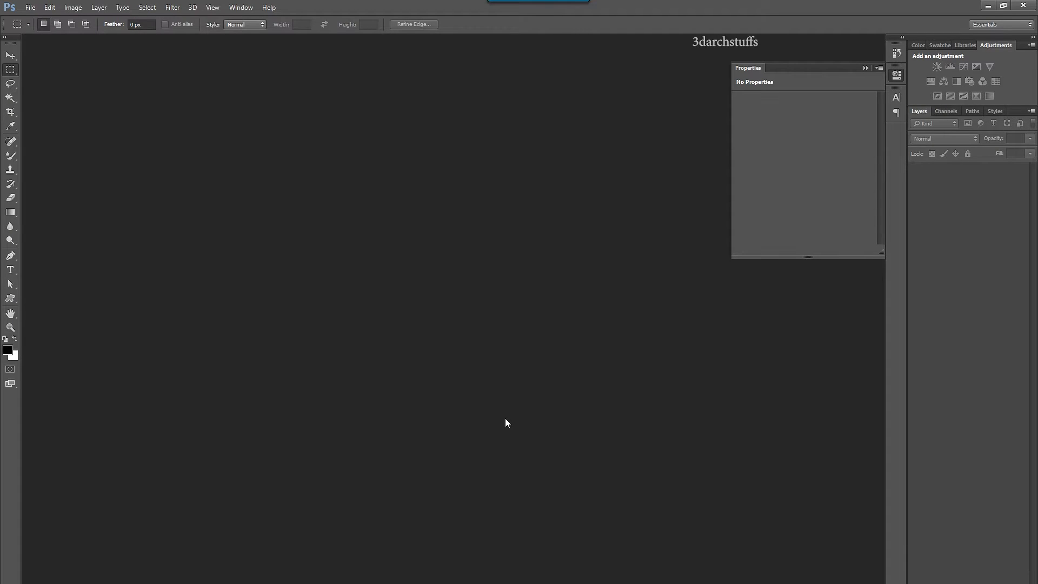
Launch Quixel SUITE 2.0 alongside Photoshop and dismiss its welcome window.
key(super)
text(qu)
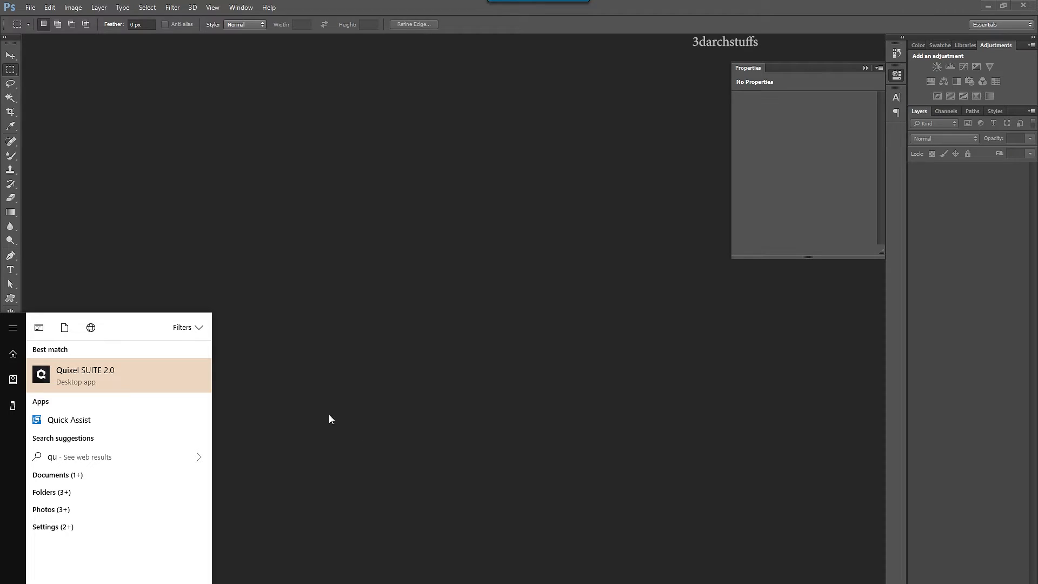
click(103, 380)
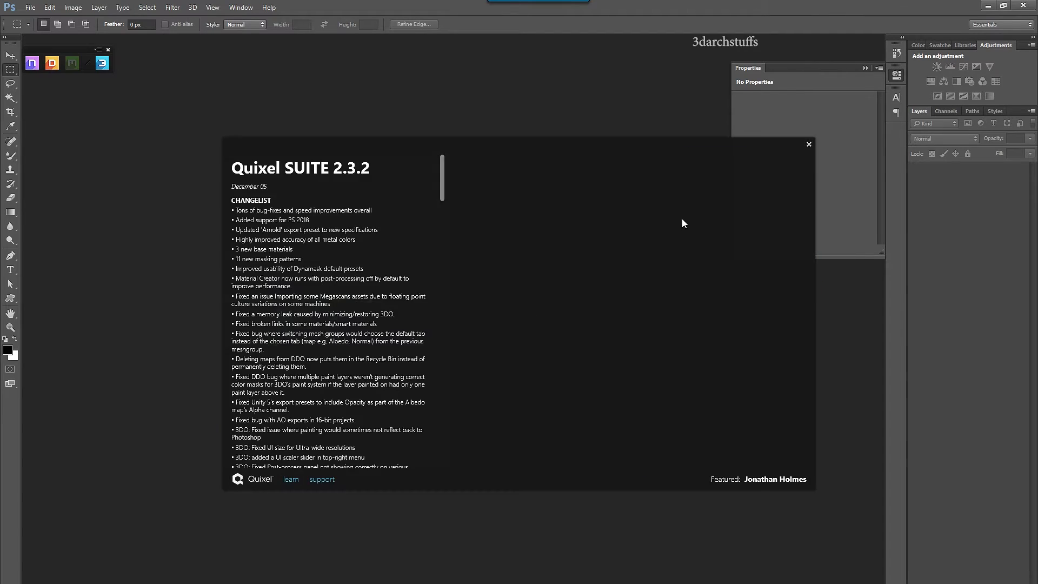
click(810, 144)
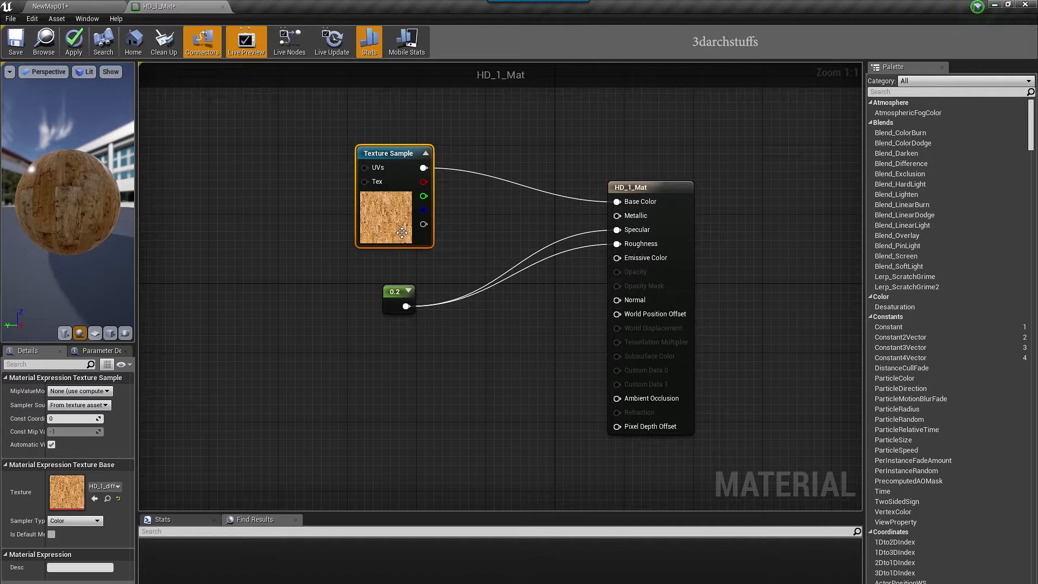
Back in Unreal Editor, locate the Texture Sample's HD_1_diffuse texture among the project assets and copy its reference name.
click(107, 499)
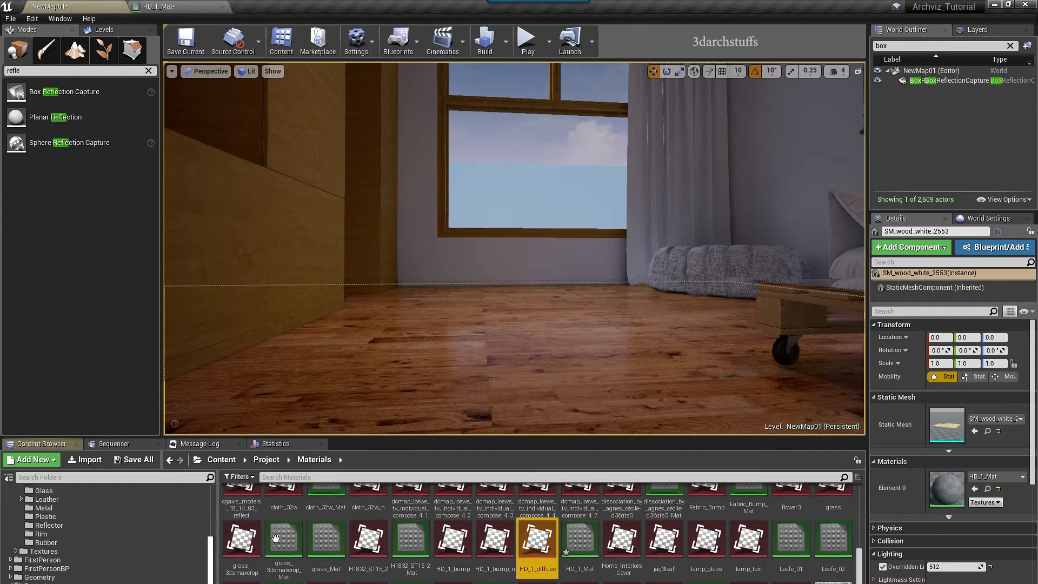
click(528, 536)
key(ctrl+c)
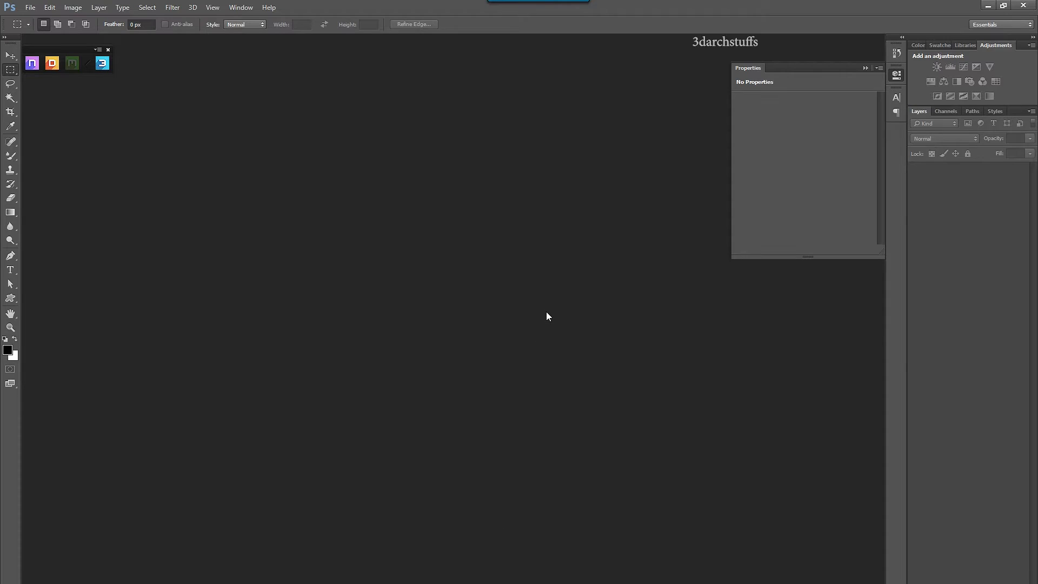
In Photoshop, search D:\Tutorial\3dsMax for HD_1_diffuse and open HD_1_diffuse.jpg.
key(ctrl+o)
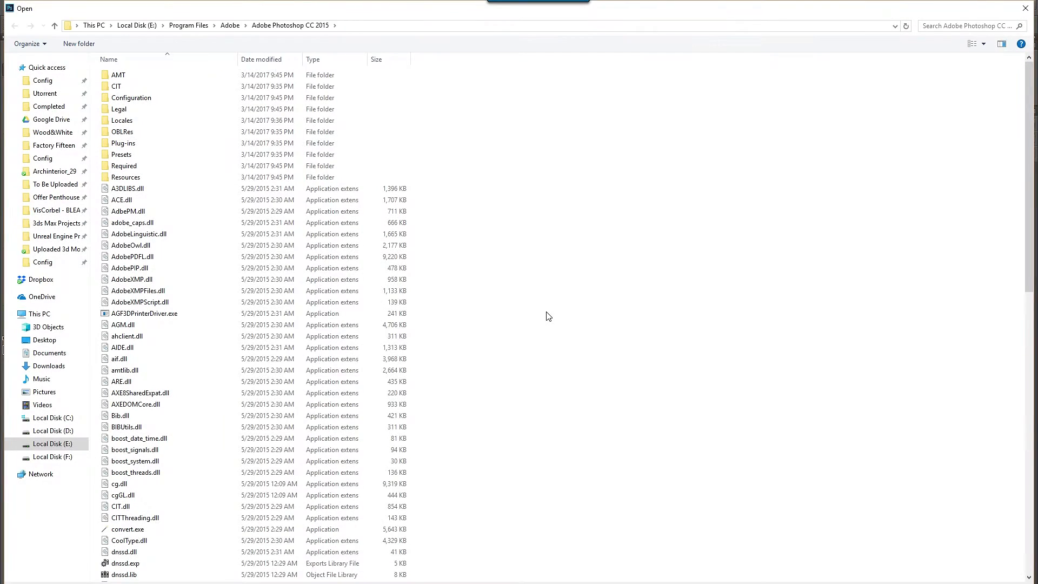
click(67, 436)
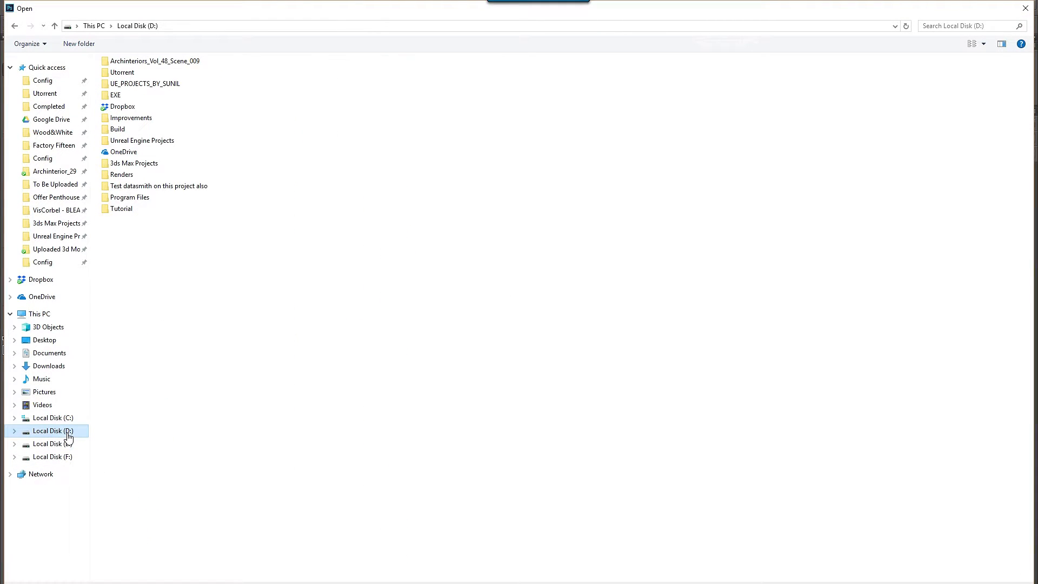
double_click(122, 208)
double_click(129, 76)
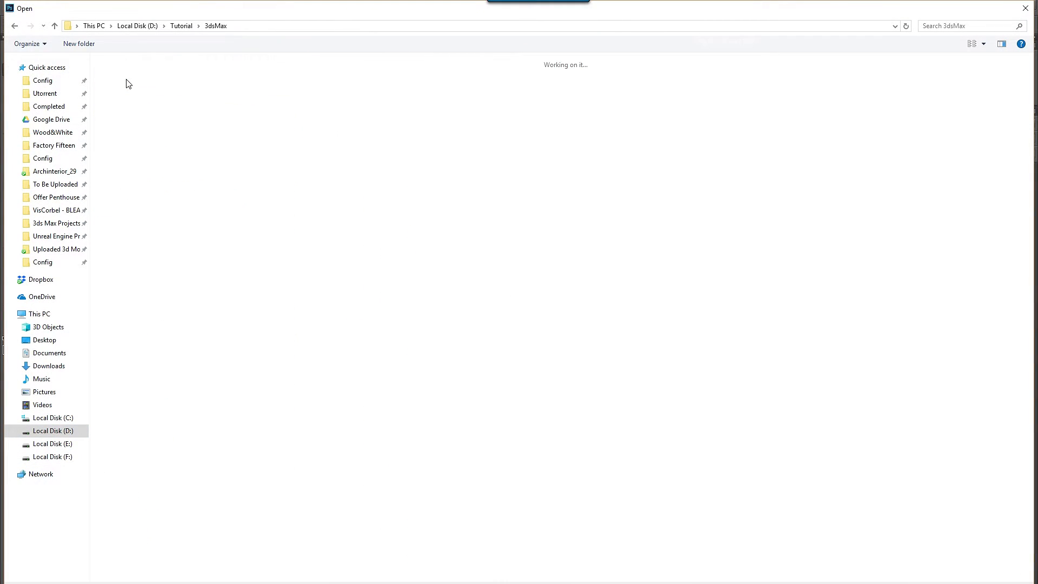
click(965, 27)
key(ctrl+v)
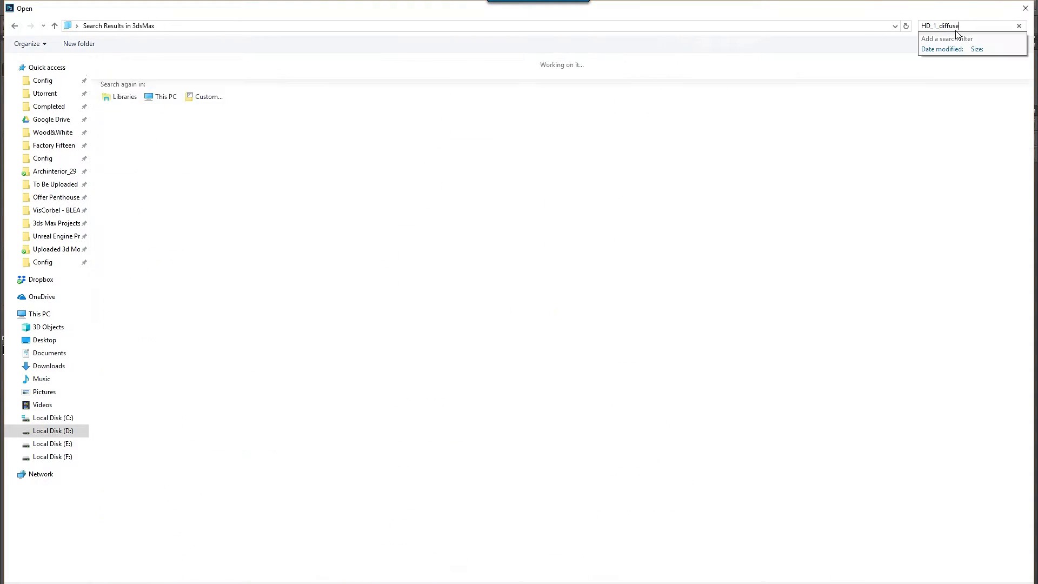
click(132, 84)
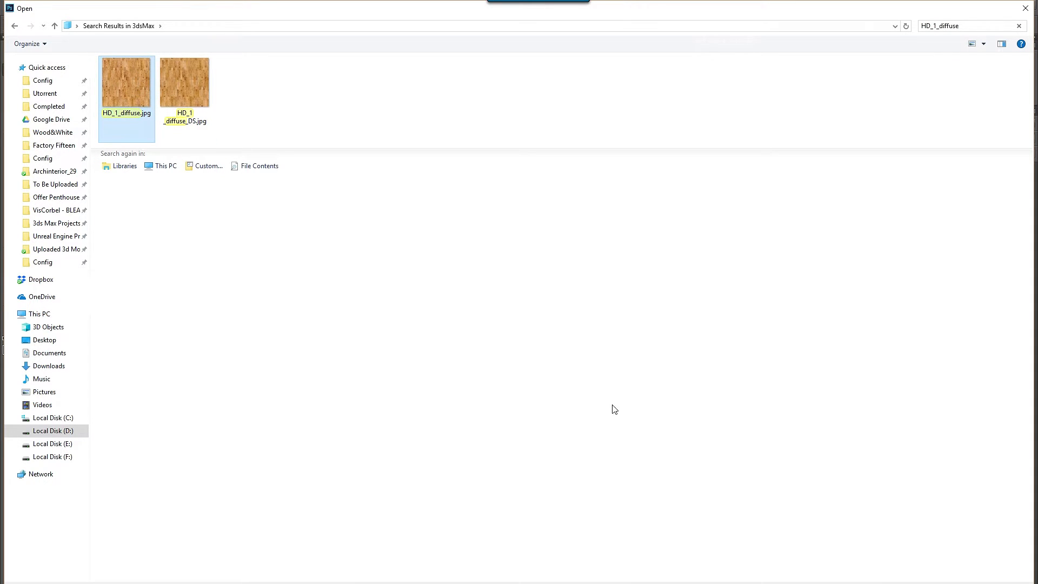
key(Return)
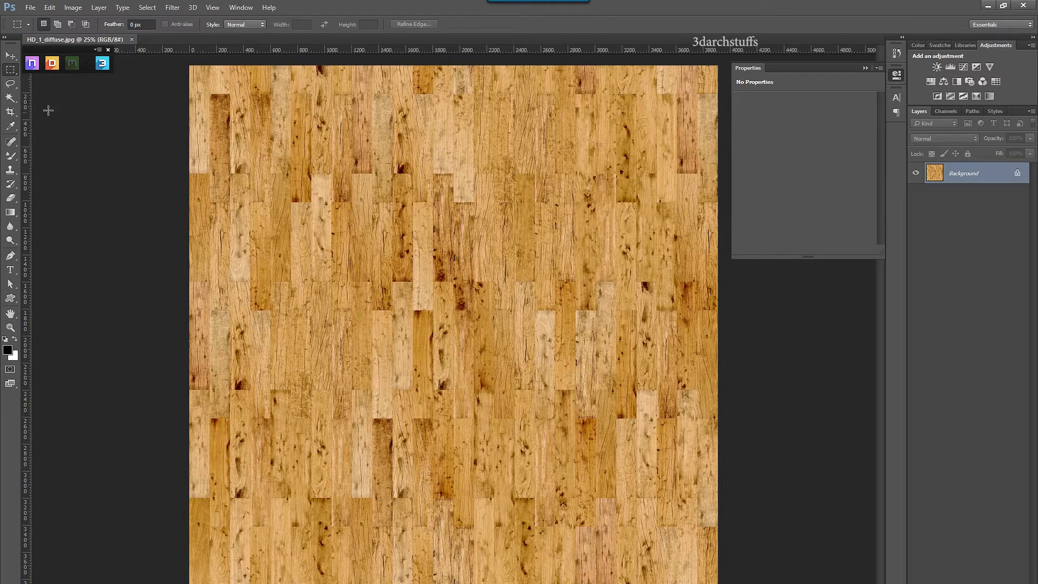
Convert the wood texture to a normal map with NDO, using a depth of 219 and a contrast of 68.
drag(53, 59, 78, 124)
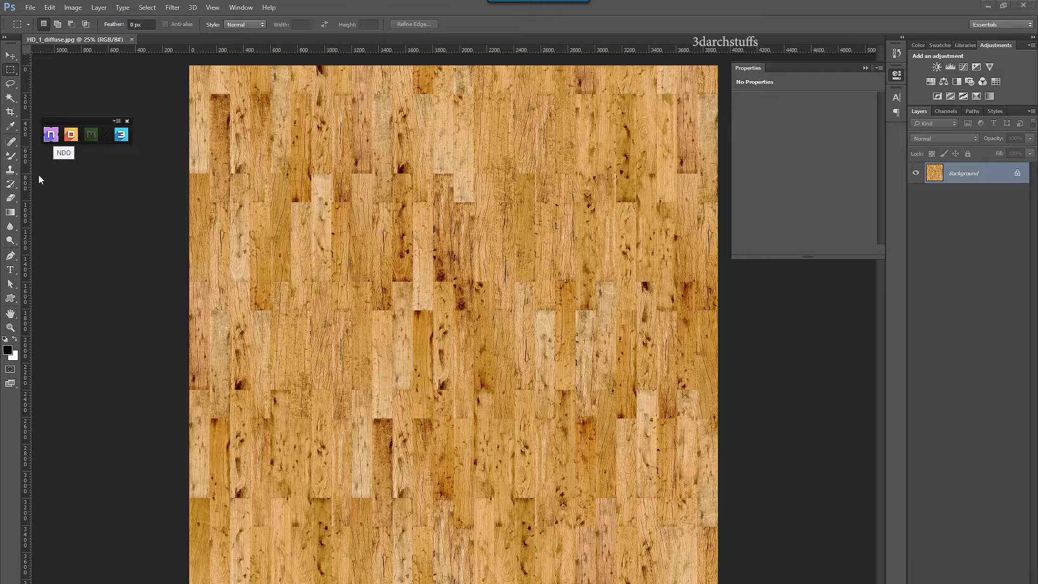
drag(358, 283, 148, 262)
click(134, 336)
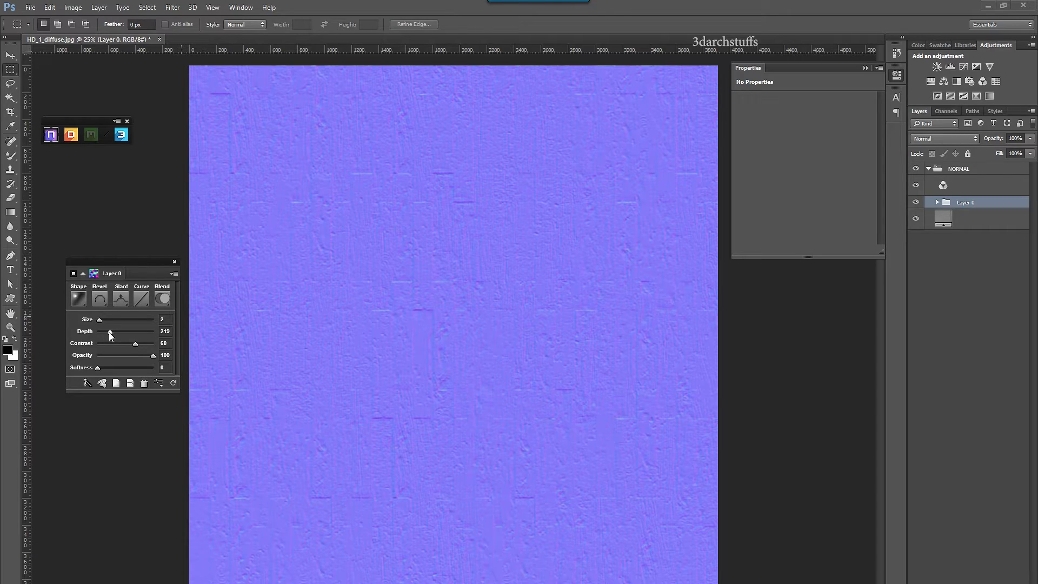
Save the normal map as the Photoshop file HD_1_diffuse_N.psd in D:\Tutorial\3dsMax.
click(31, 7)
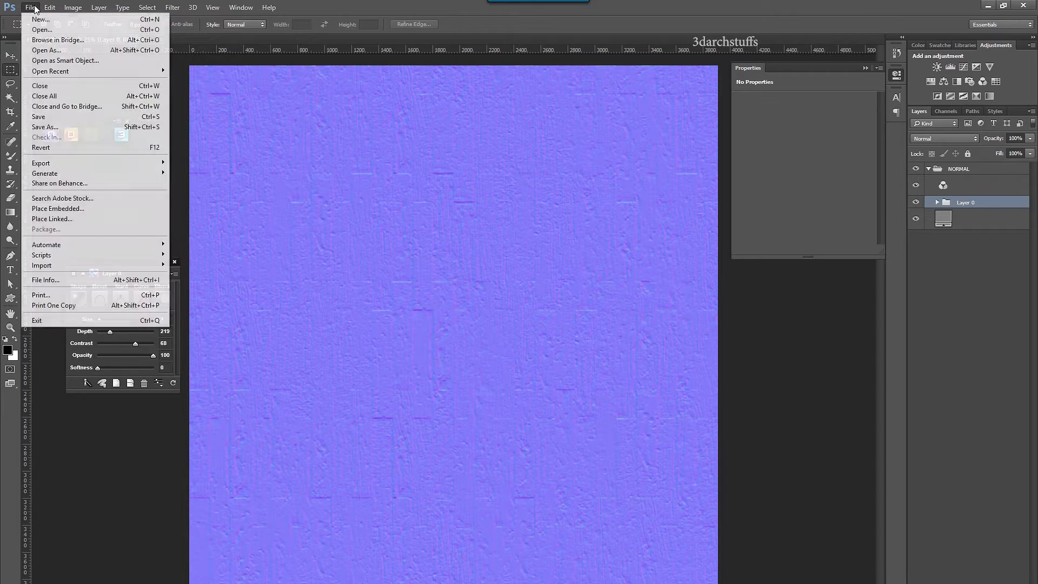
click(50, 128)
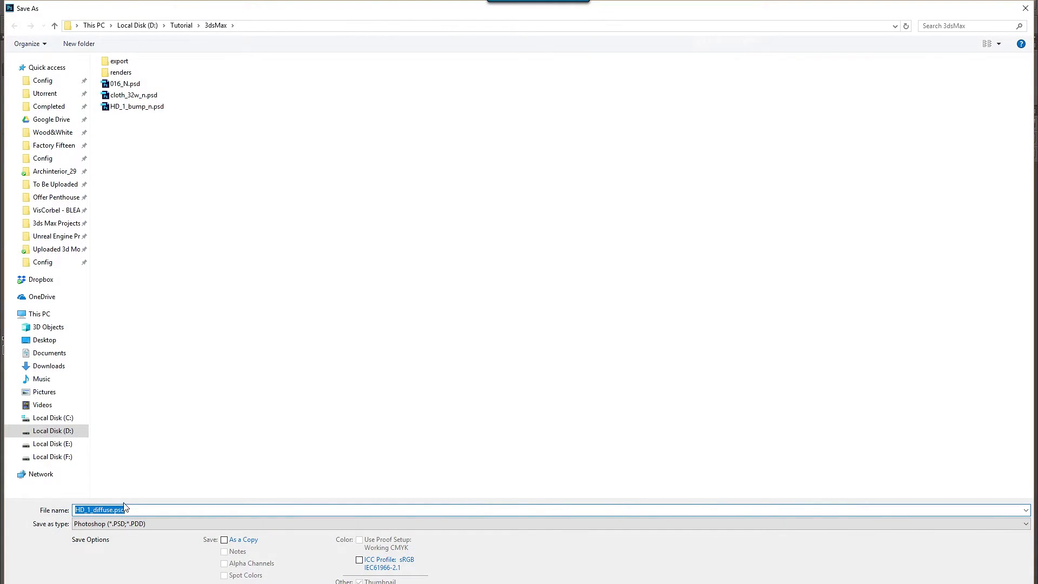
click(115, 510)
text(_N)
key(Return)
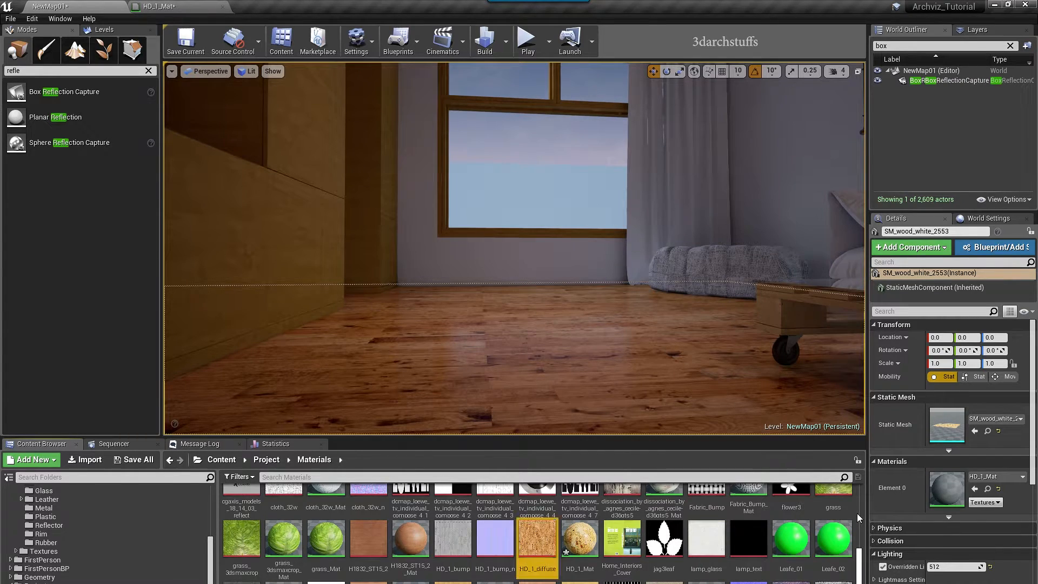
Back in Unreal Editor, begin importing an asset into the Materials folder, browse to D:\Tutorial\3dsMax and sort the files by date modified.
right_click(858, 514)
click(887, 260)
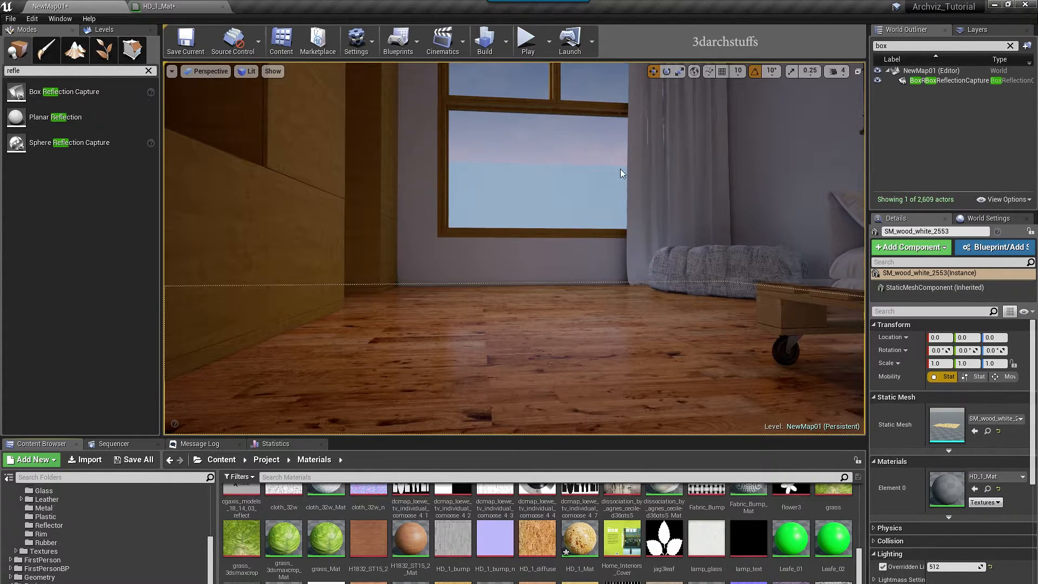
click(54, 431)
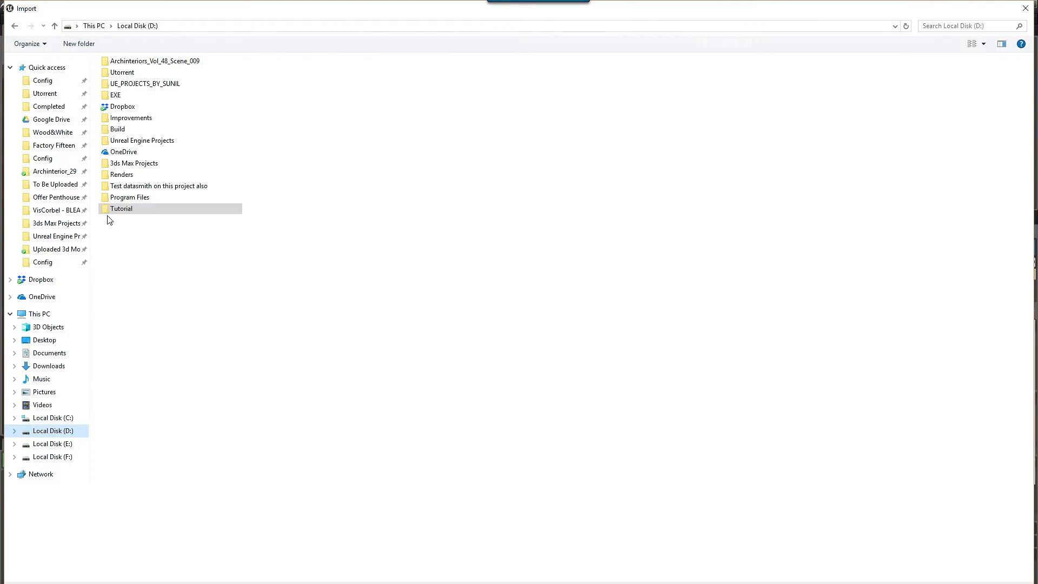
double_click(114, 209)
click(129, 76)
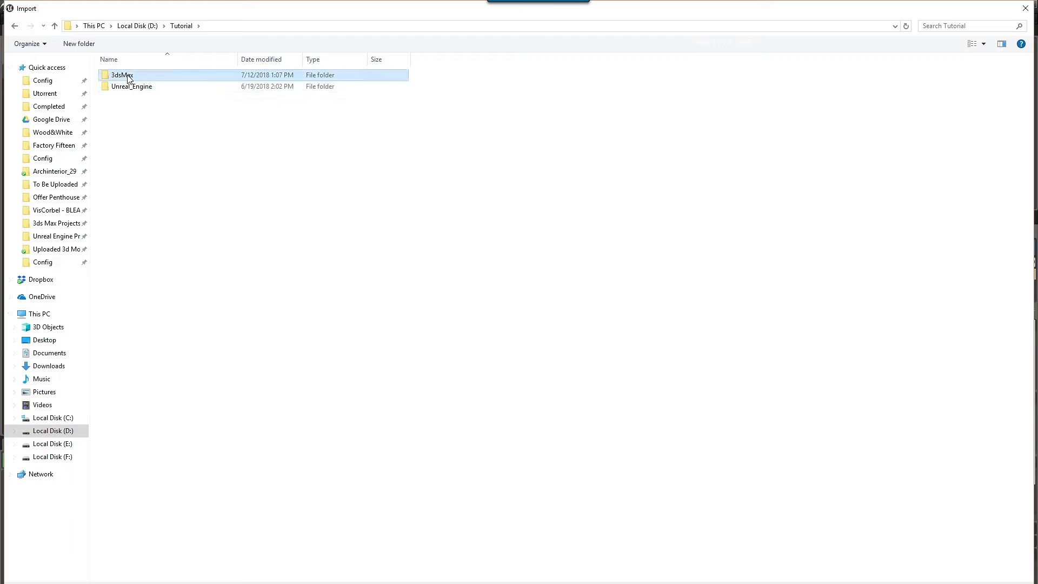
double_click(129, 76)
right_click(793, 156)
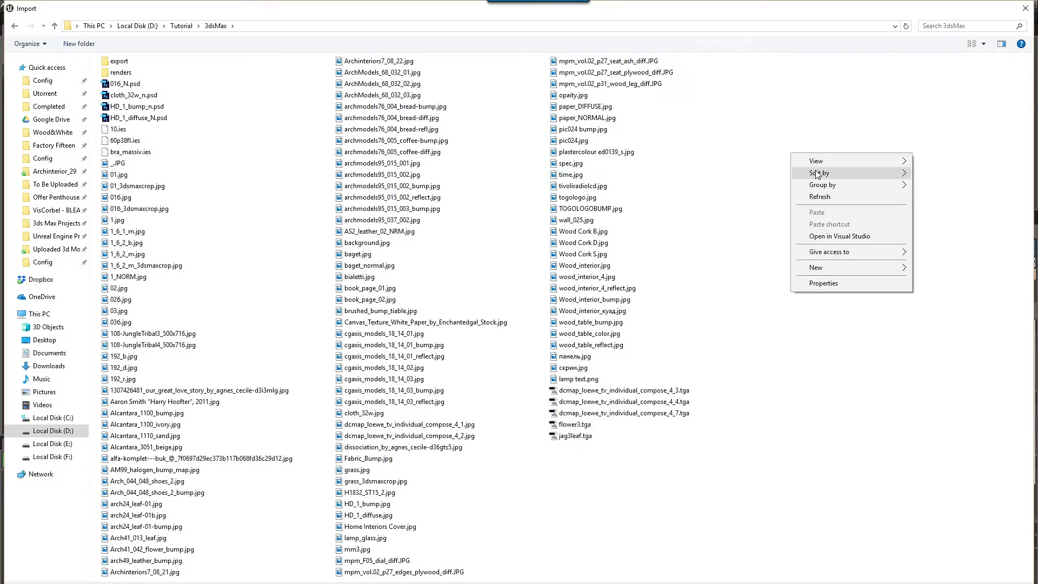
mouse_move(817, 175)
click(931, 189)
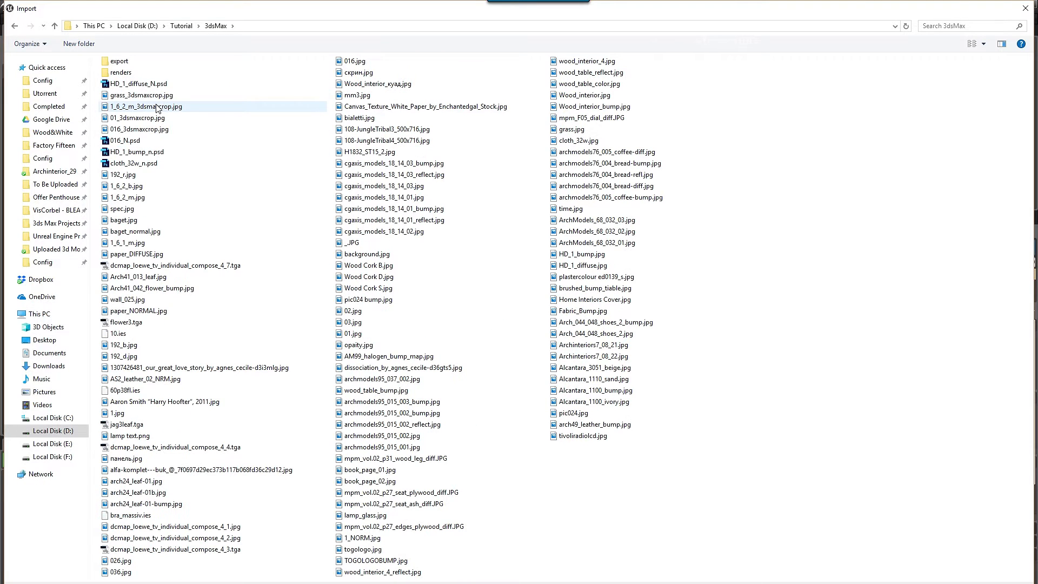
Check the source files as large thumbnails, restore the list view and import HD_1_diffuse_N.psd into the project's Materials folder.
right_click(796, 157)
mouse_move(827, 158)
click(952, 156)
click(511, 126)
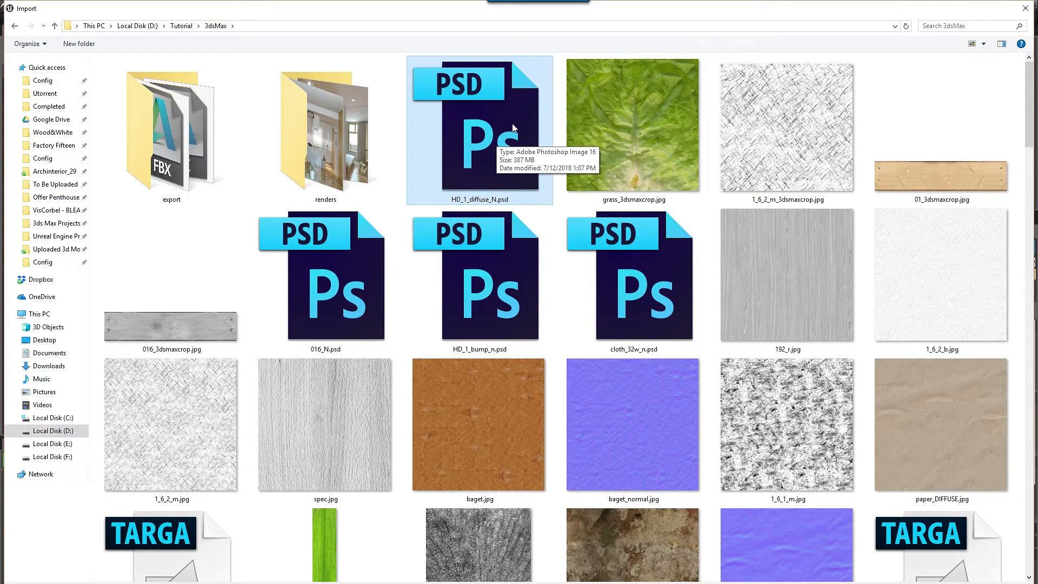
right_click(559, 125)
mouse_move(584, 131)
click(698, 179)
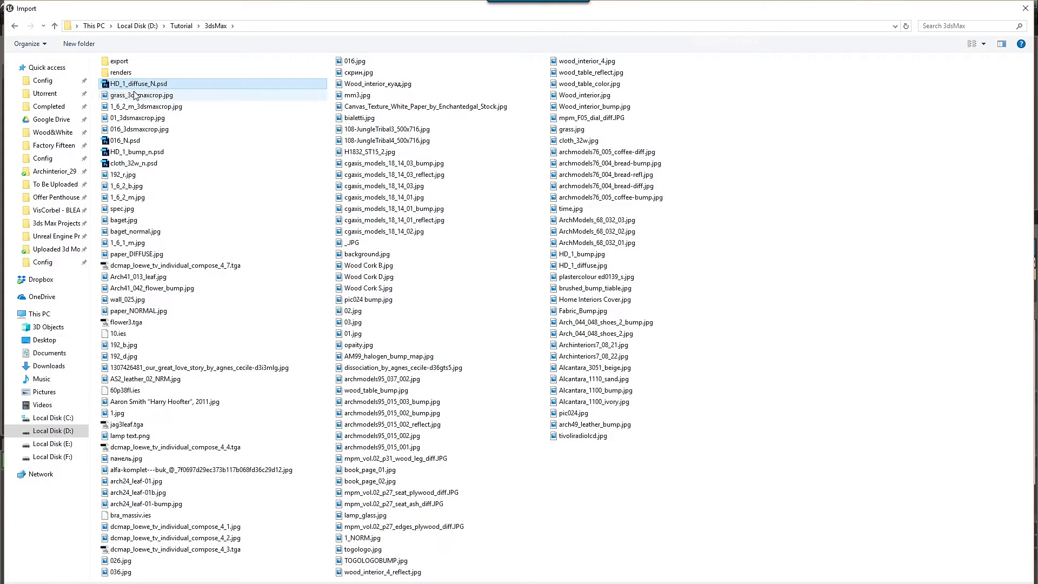
key(Return)
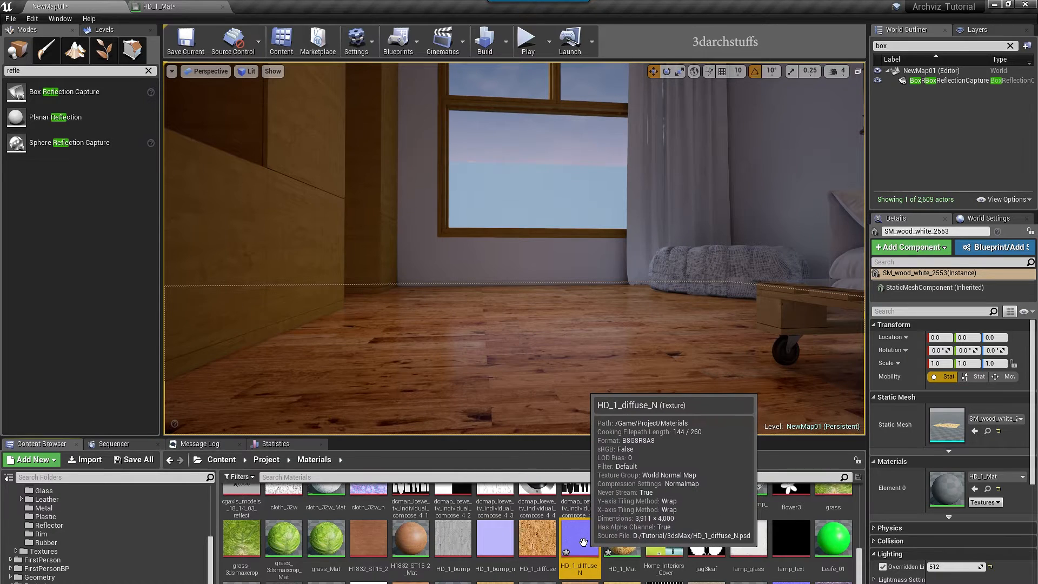
Feed the HD_1_diffuse_N texture into the Normal input of HD_1_Mat, inspect it on the enlarged preview sphere and apply the material.
drag(582, 546, 617, 300)
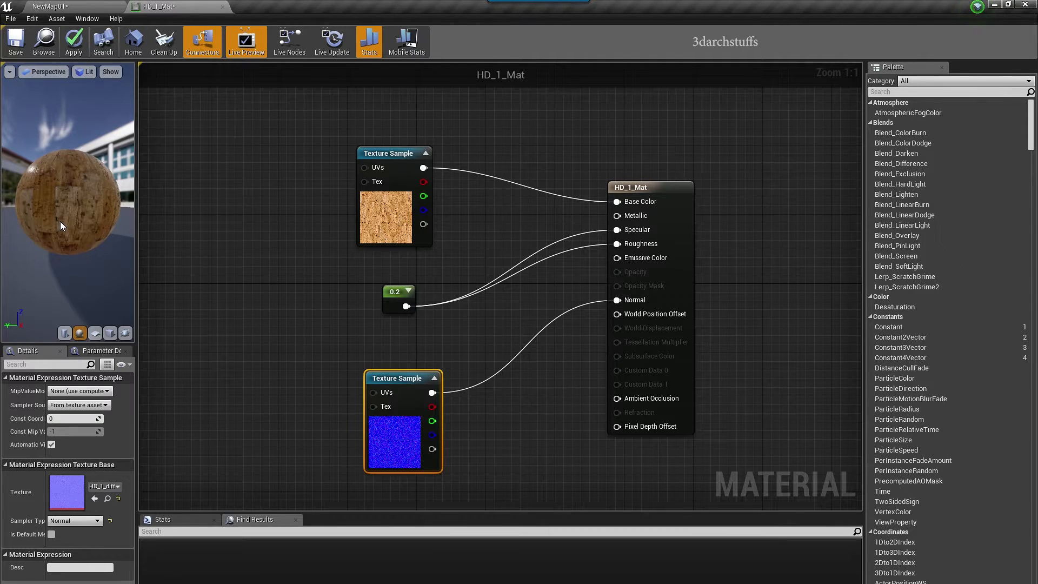
scroll(62, 219, up, 5)
scroll(62, 211, up, 5)
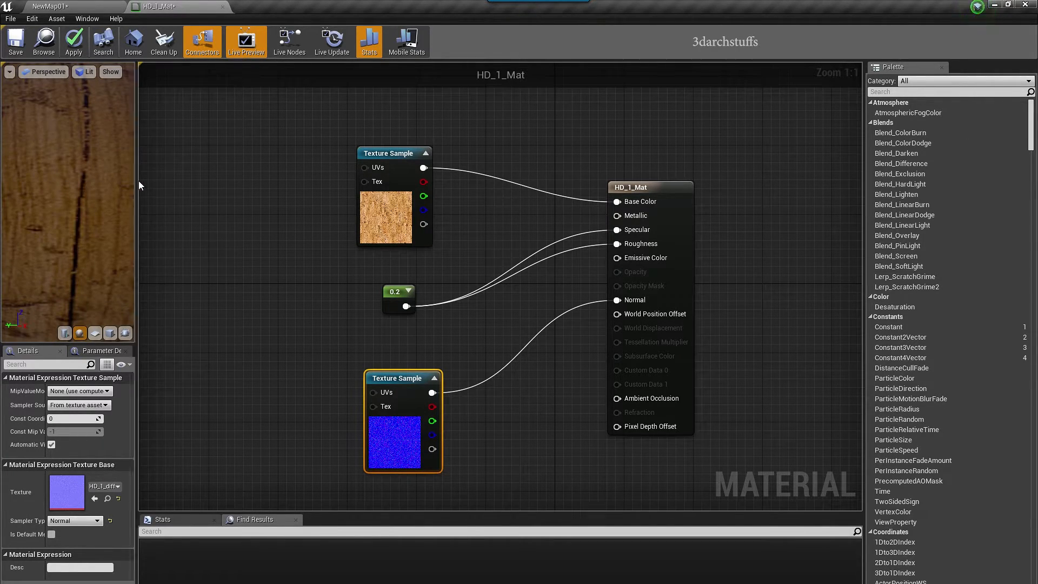
drag(136, 182, 232, 183)
scroll(155, 197, down, 3)
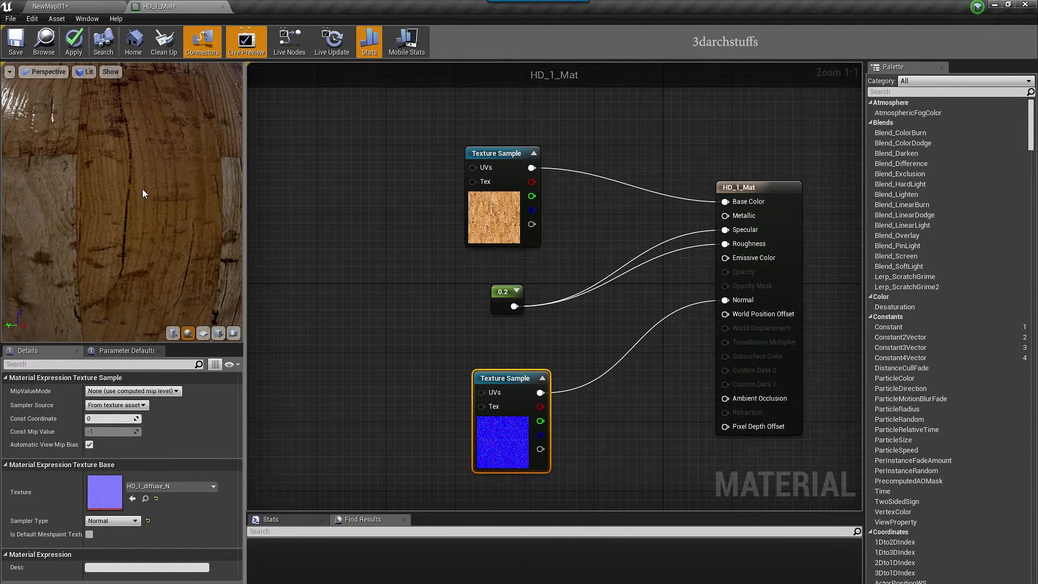
scroll(120, 174, down, 4)
drag(100, 157, 151, 160)
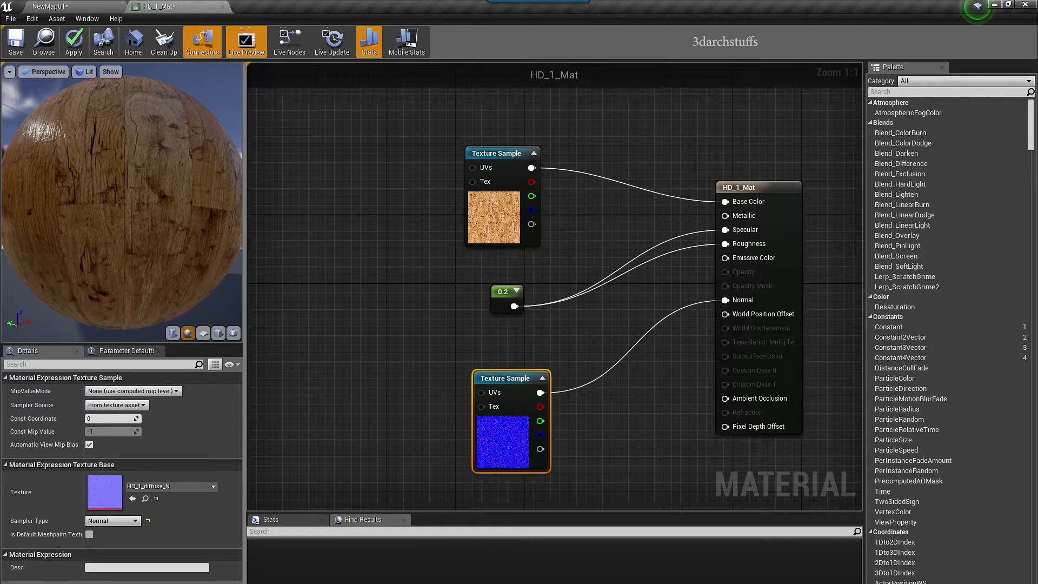
click(76, 43)
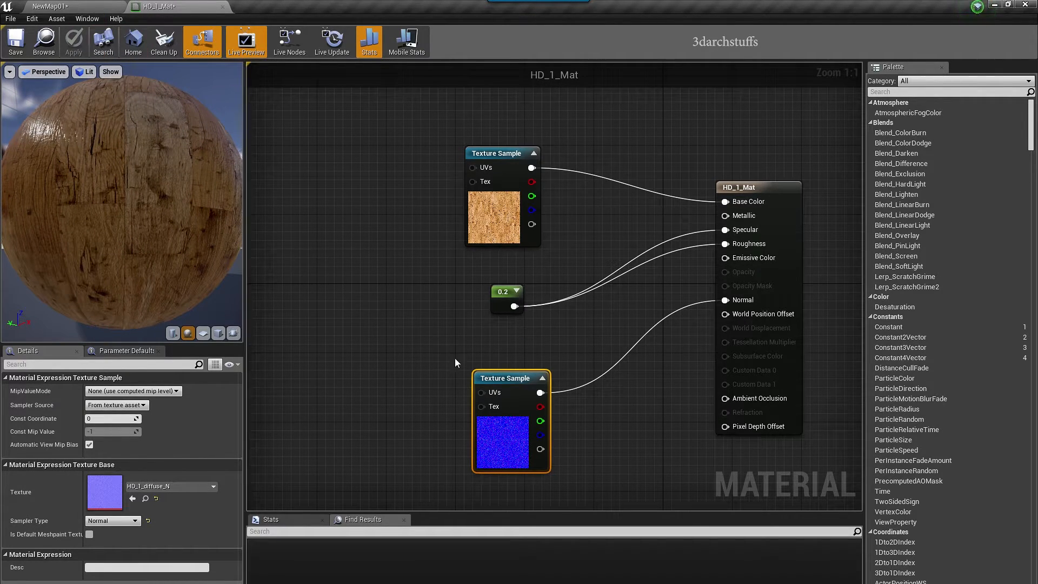
click(524, 374)
drag(524, 376, 532, 367)
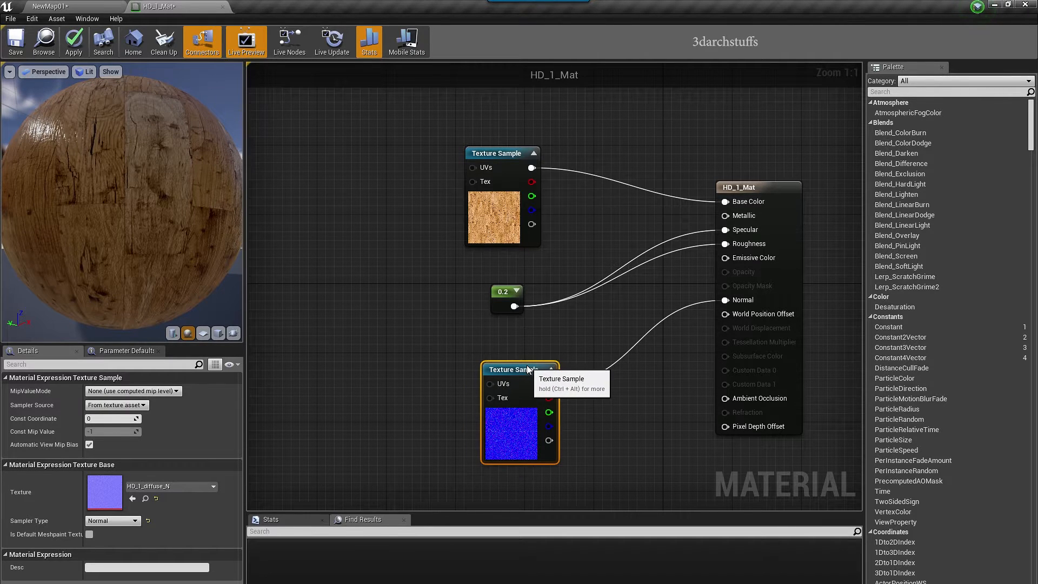
Return to the level and examine the wooden floor's reflections and surface relief from low angles around the room.
click(54, 6)
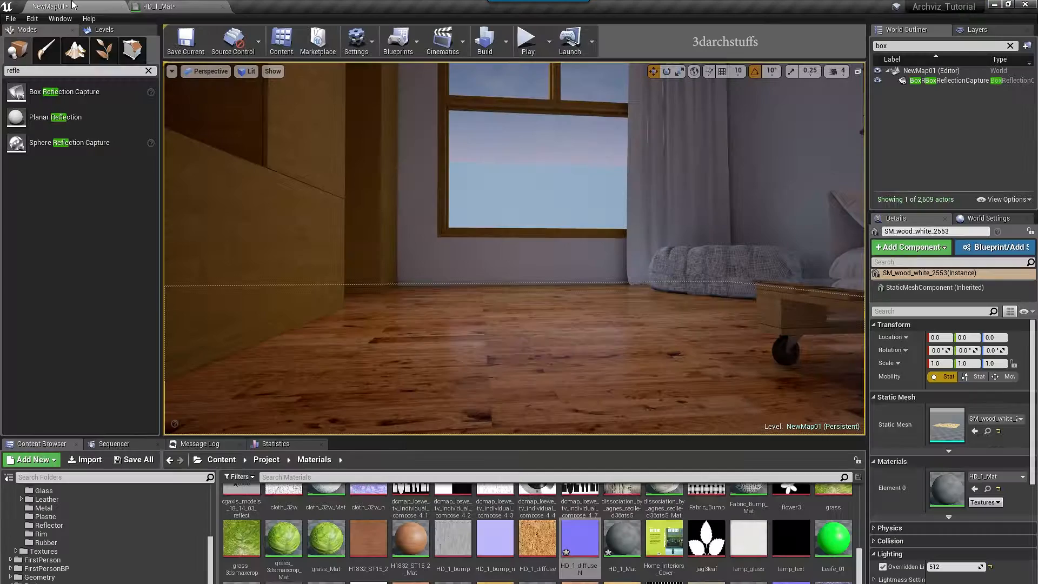
middle_drag(514, 248, 484, 277)
key(d)
right_drag(514, 249, 227, 252)
key(w)
key(w)
key(s)
right_drag(579, 281, 422, 278)
scroll(565, 284, up, 5)
key(s)
key(w)
key(s)
key(s)
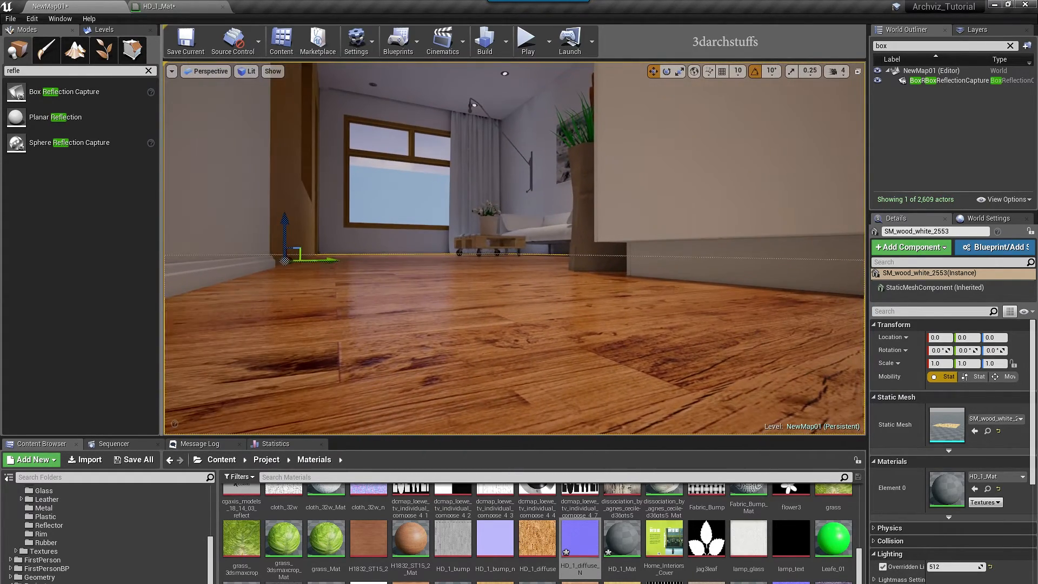
right_drag(520, 295, 463, 292)
key(w)
key(s)
middle_drag(463, 292, 486, 258)
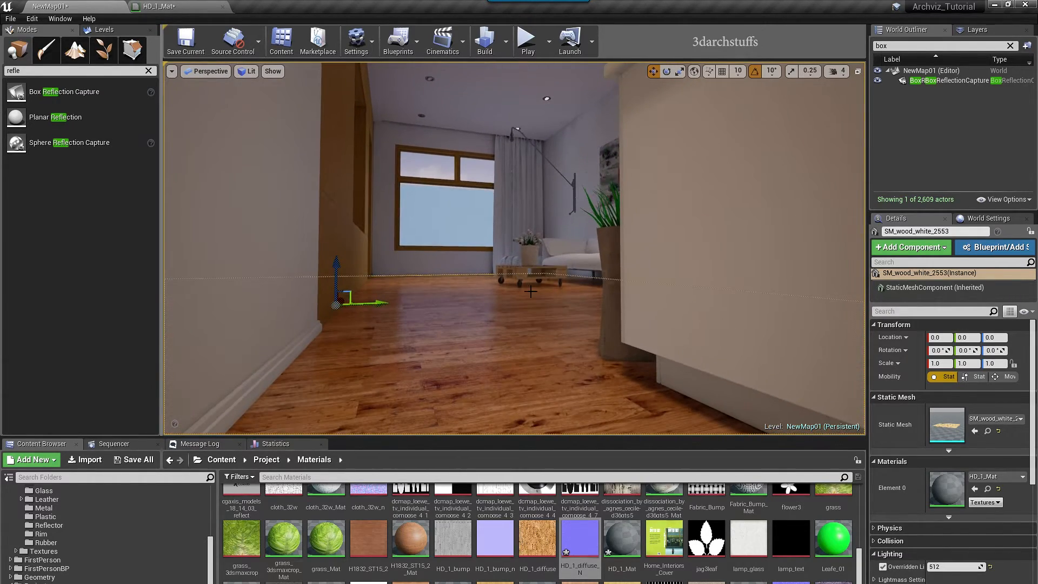
scroll(526, 305, up, 5)
right_drag(526, 305, 532, 307)
middle_drag(439, 256, 455, 266)
right_drag(439, 256, 418, 250)
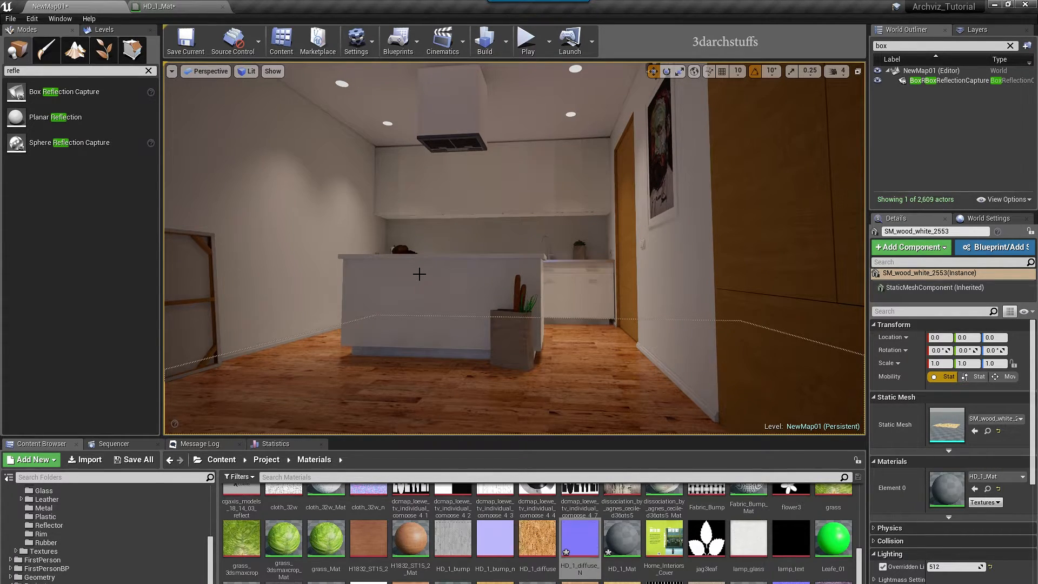
Inspect the upper kitchen cabinets up close, select a cabinet panel and open its Kitchen_Cabinets material.
right_drag(388, 247, 173, 248)
middle_drag(403, 240, 363, 200)
scroll(411, 244, up, 4)
scroll(411, 244, down, 4)
right_drag(411, 244, 689, 240)
scroll(406, 287, up, 5)
middle_drag(406, 287, 408, 200)
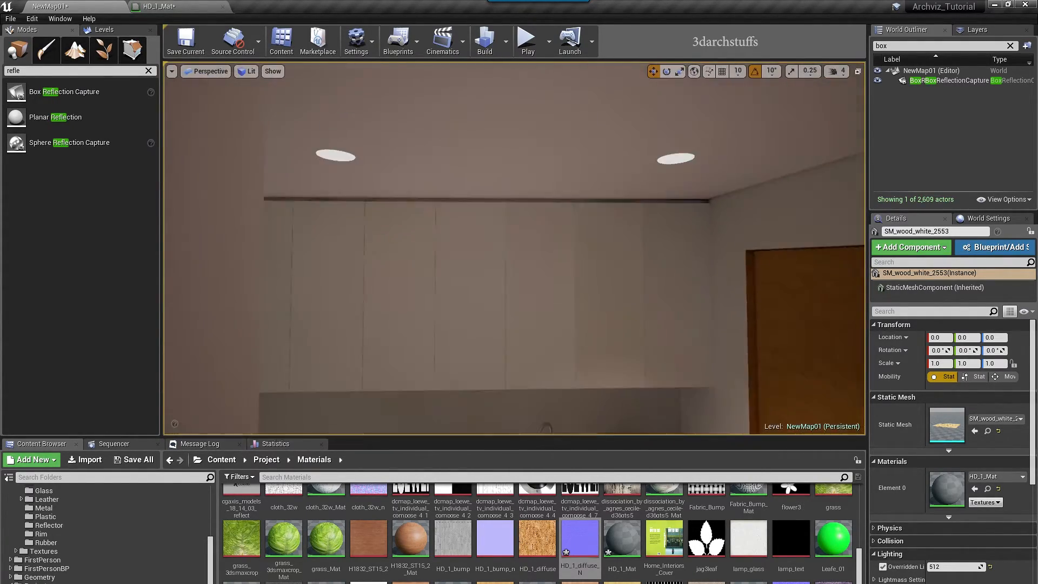
scroll(424, 315, up, 2)
right_drag(466, 288, 346, 292)
middle_drag(467, 288, 487, 346)
right_drag(463, 290, 443, 200)
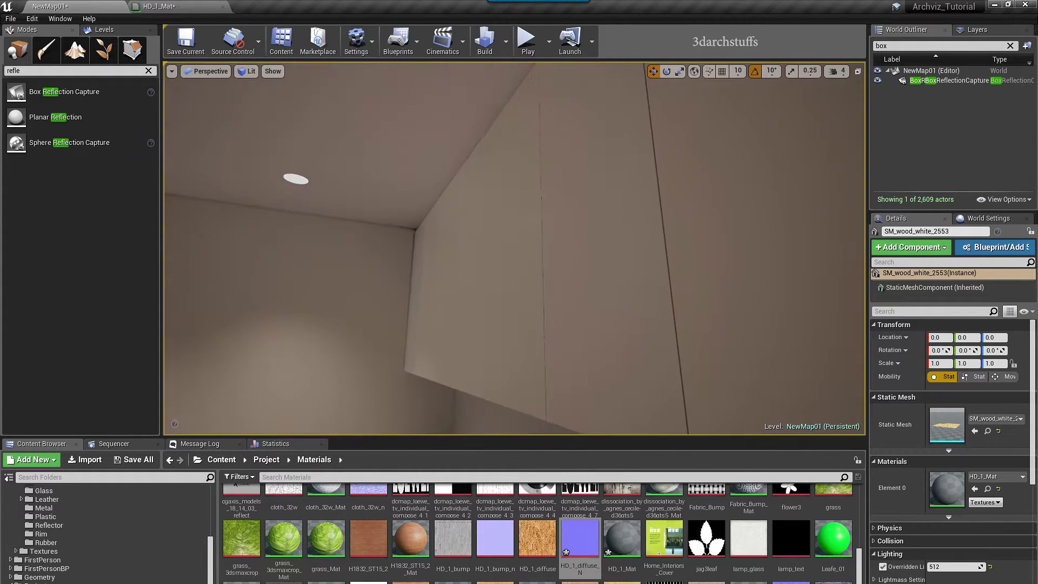
scroll(433, 281, up, 2)
right_drag(433, 282, 449, 289)
click(414, 238)
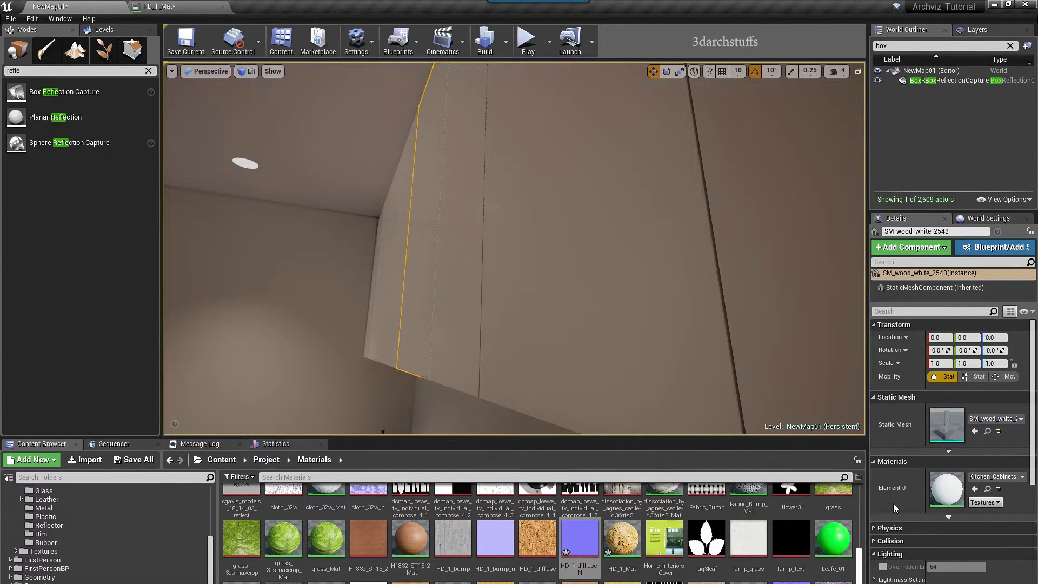
double_click(946, 490)
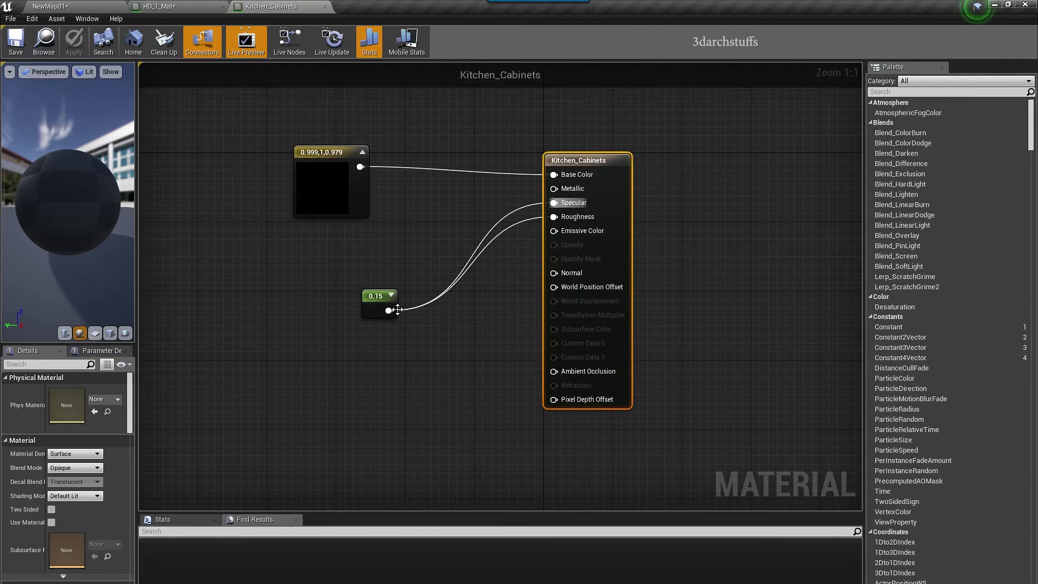
Set the constant feeding Specular and Roughness in Kitchen_Cabinets to 0.25 and apply the material.
click(376, 306)
drag(364, 295, 357, 300)
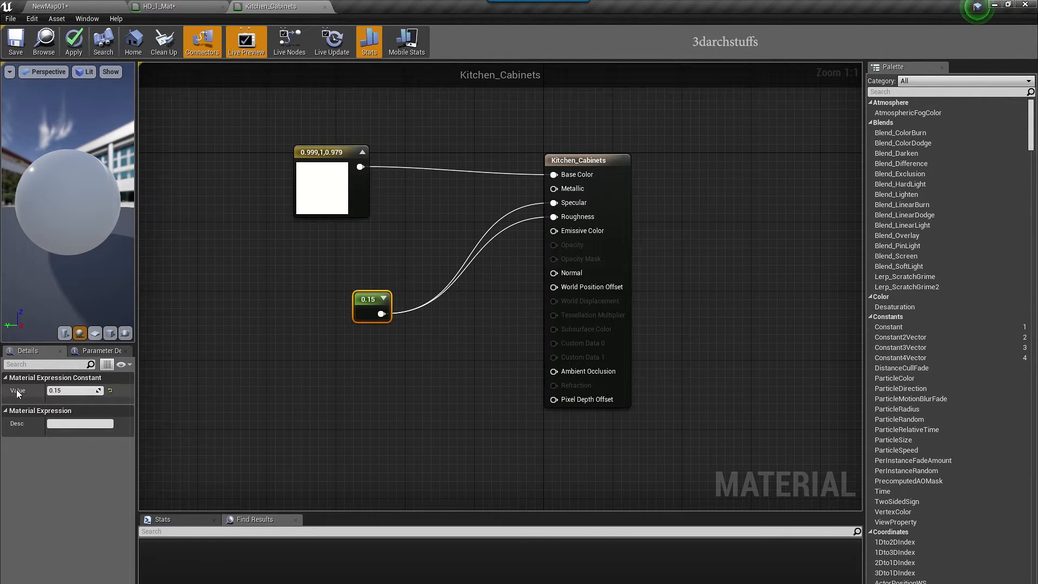
click(63, 391)
text(0.25)
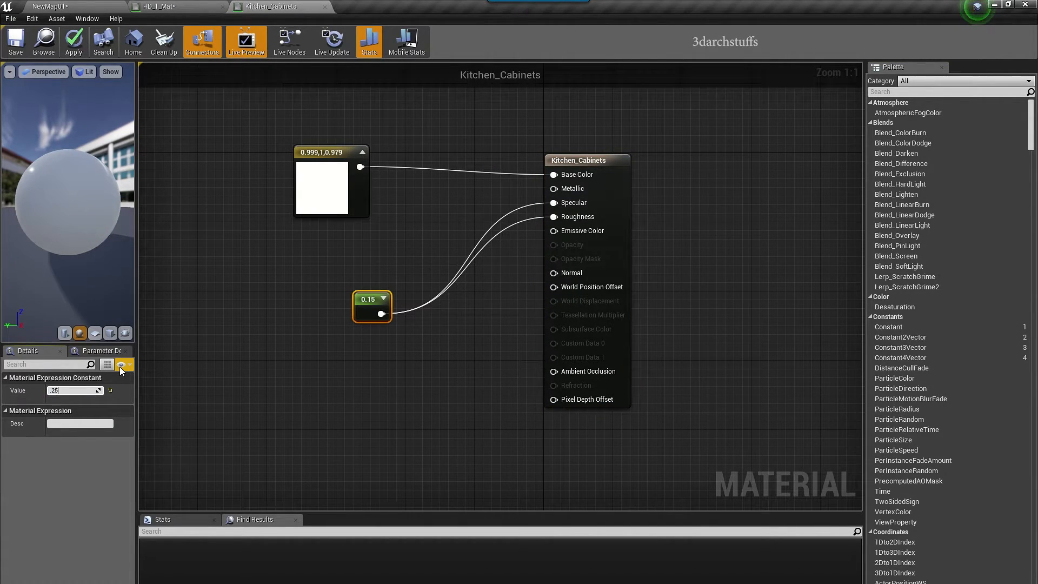
key(Return)
click(79, 42)
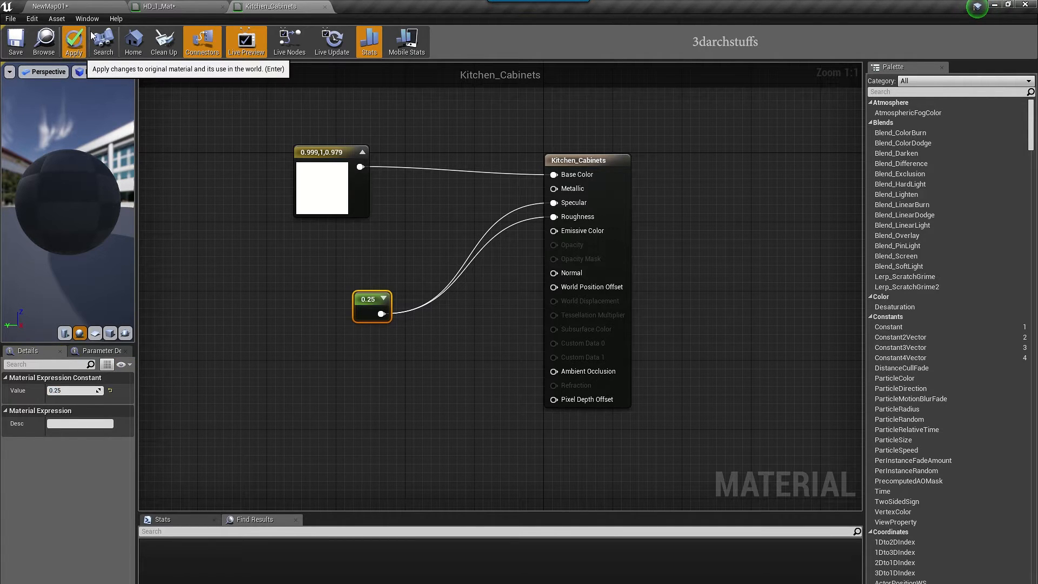
In the level, select the white sofa's seat, examine its 01_Base_01 material graph and return to the level.
click(112, 3)
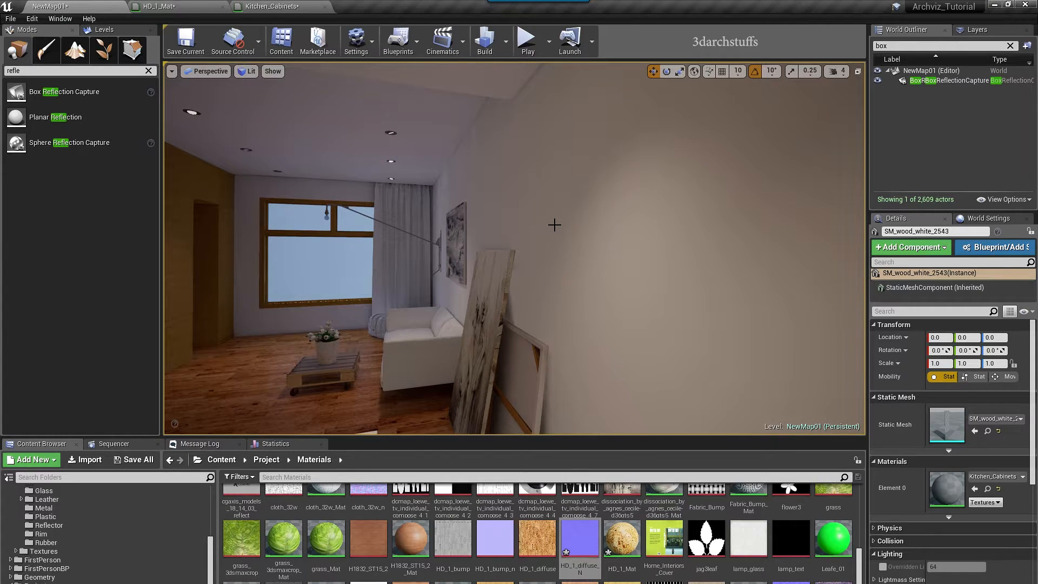
middle_drag(553, 224, 535, 231)
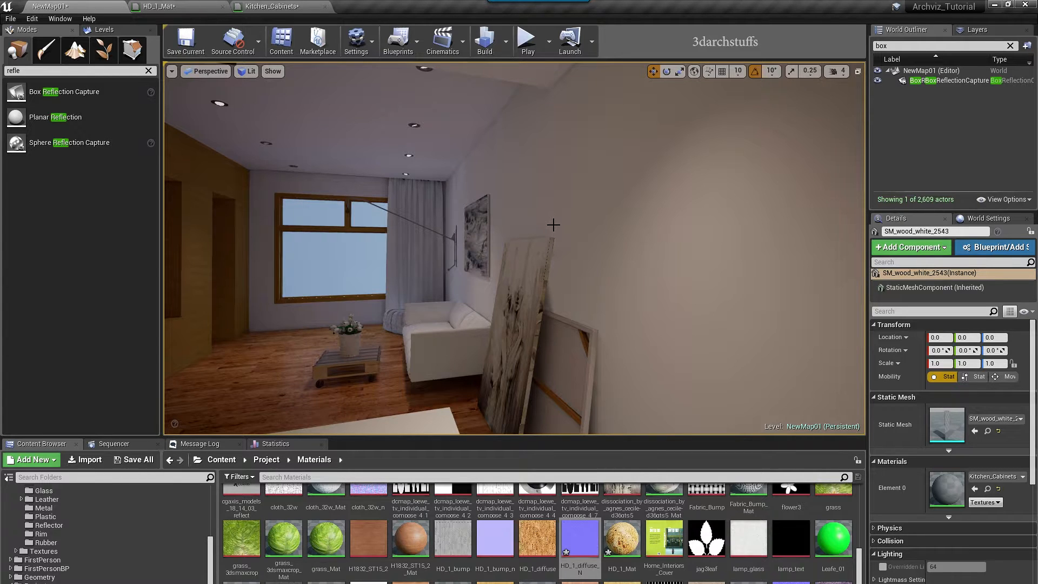
middle_drag(556, 220, 527, 231)
scroll(479, 230, up, 5)
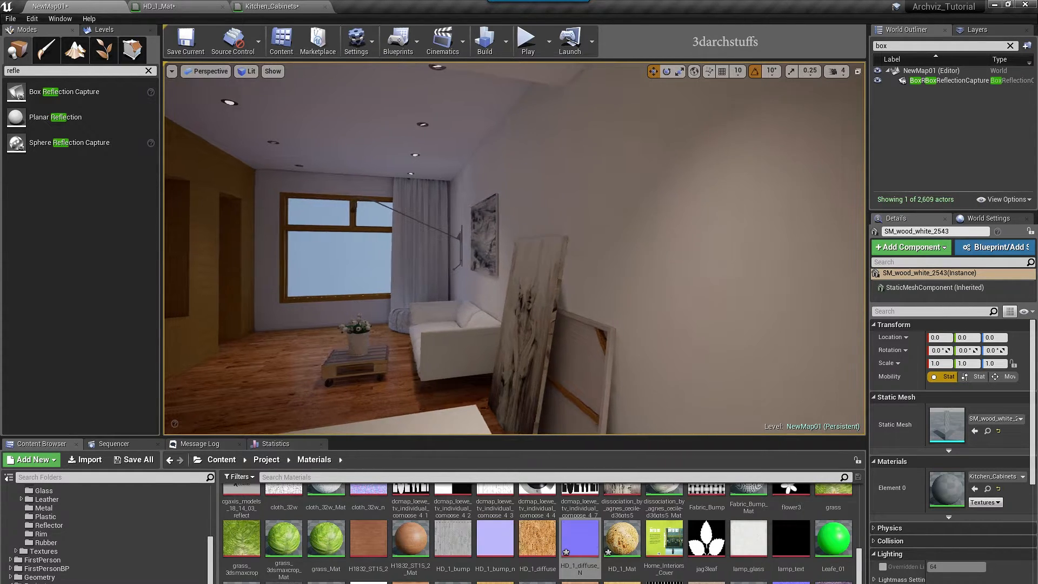
right_drag(504, 219, 557, 290)
click(533, 199)
double_click(946, 488)
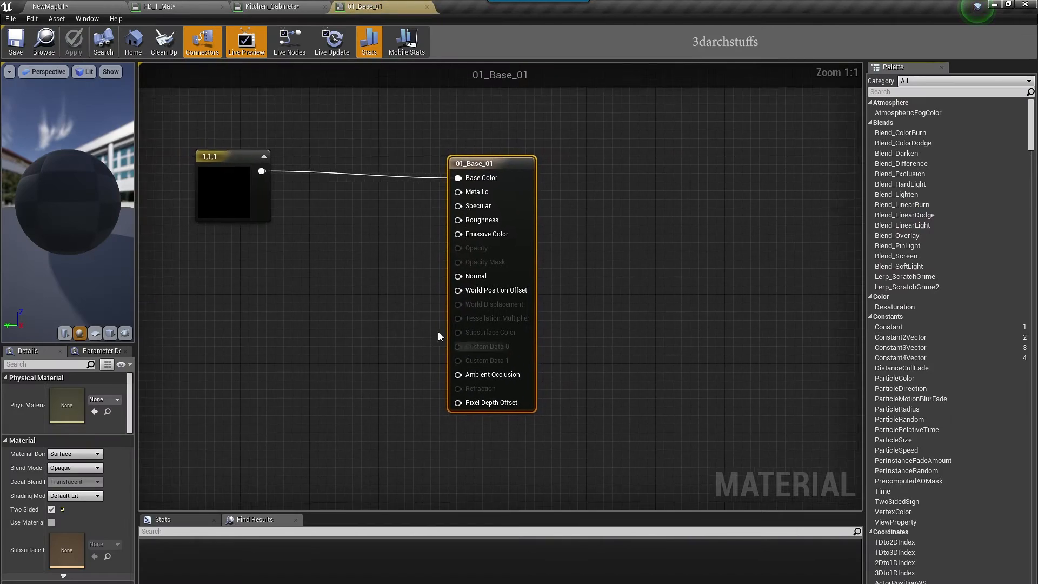
right_drag(323, 245, 554, 299)
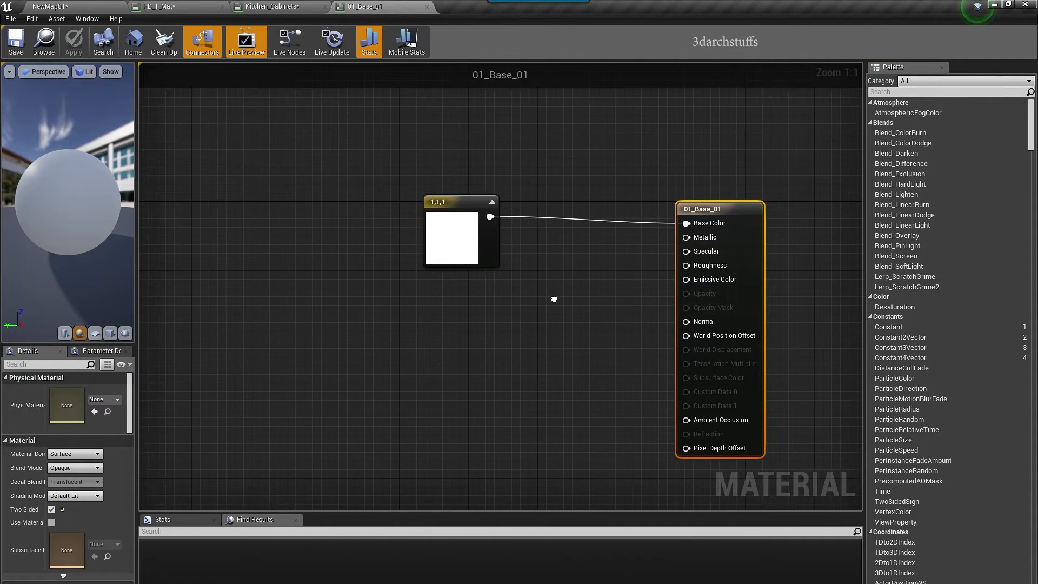
scroll(553, 298, down, 2)
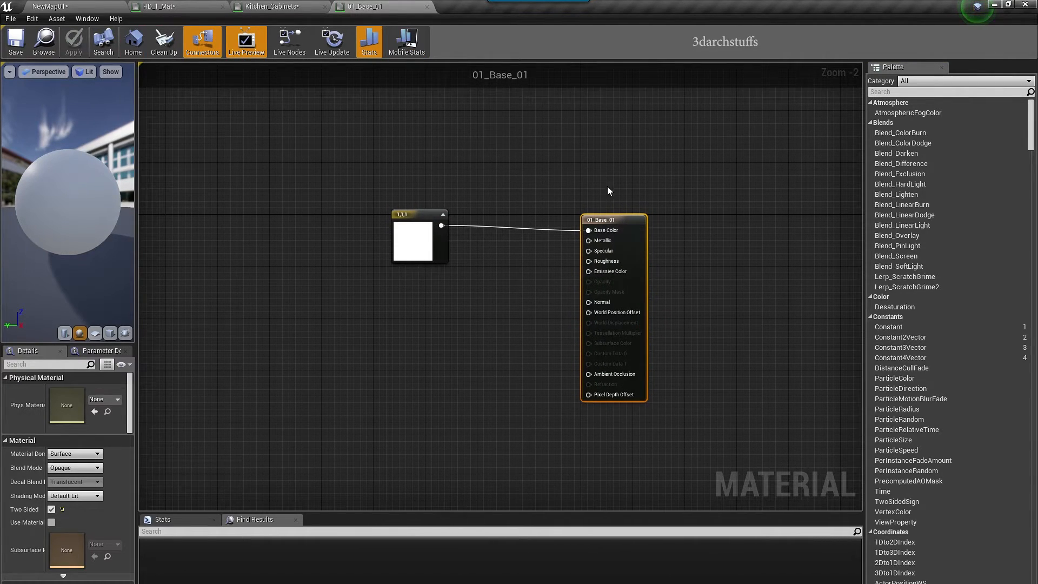
click(80, 6)
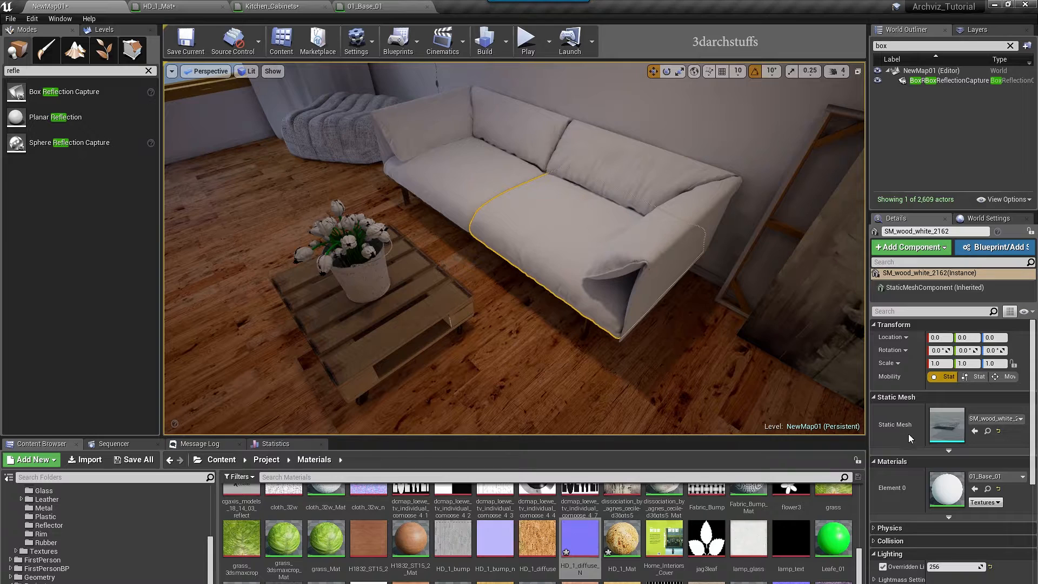
Reset the material of the sofa's near seat half, backrest and both near armrest pieces to the default mm3_Mat.
click(999, 490)
click(660, 230)
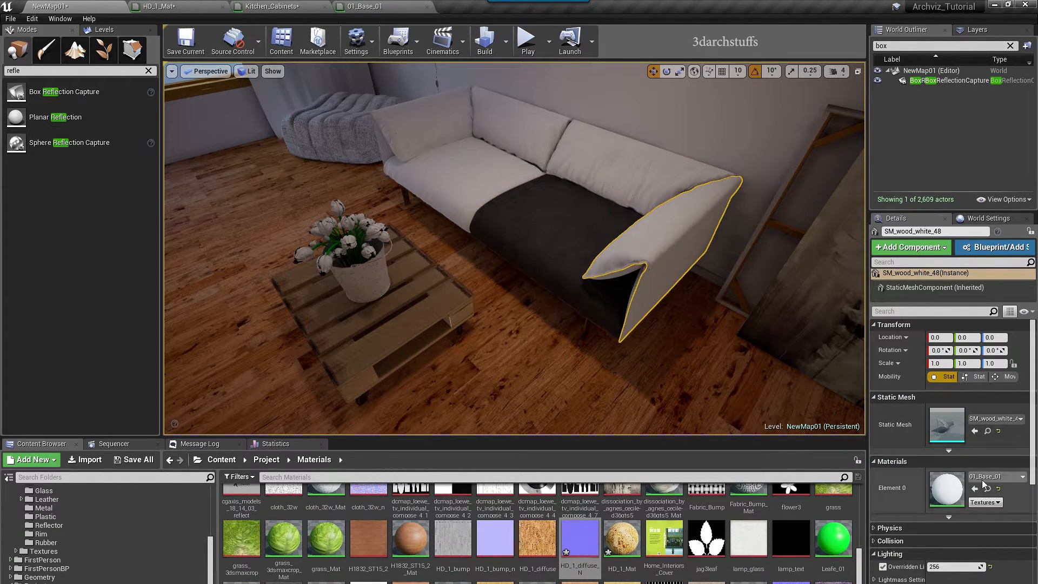
click(1000, 490)
click(630, 165)
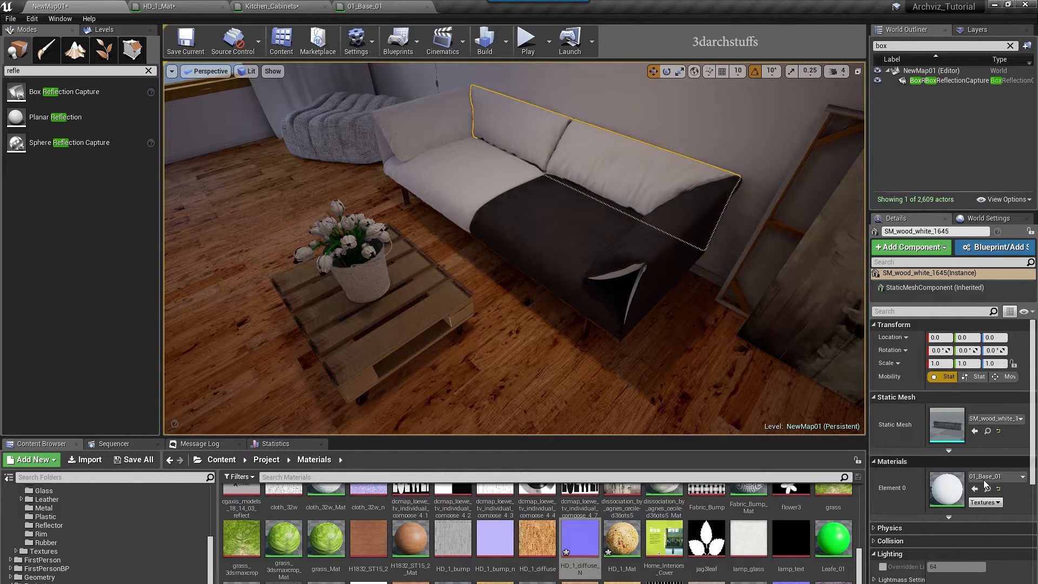
click(1000, 490)
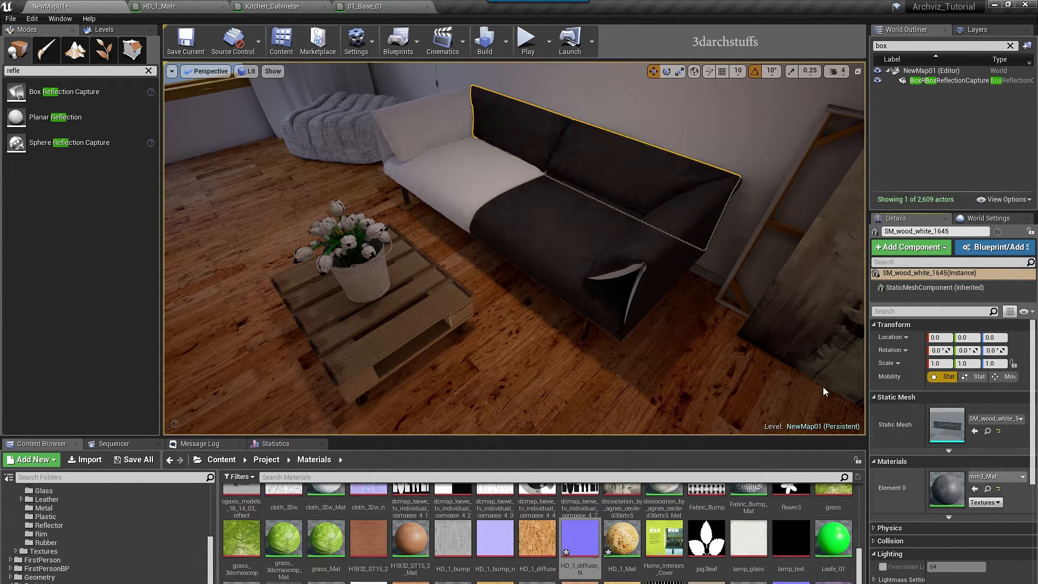
click(644, 289)
click(999, 490)
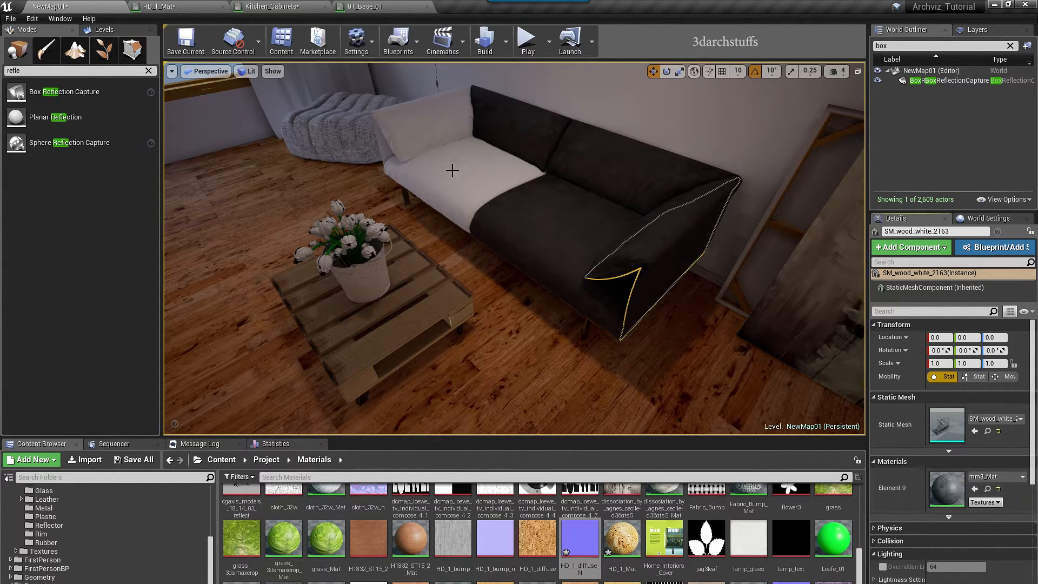
Reset the material of the sofa's far seat half and both far armrest pieces to the default mm3_Mat.
click(454, 173)
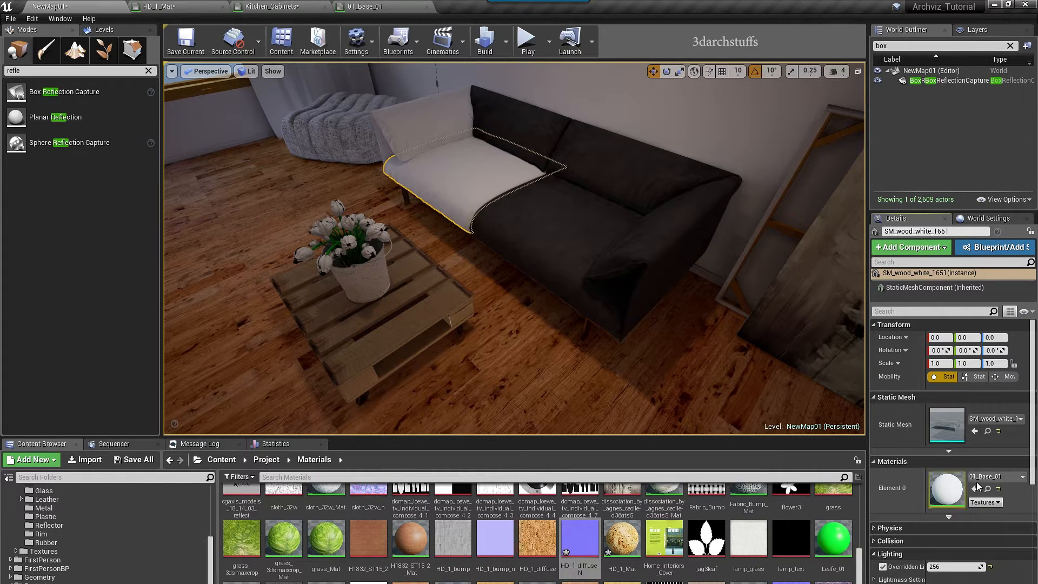
click(999, 490)
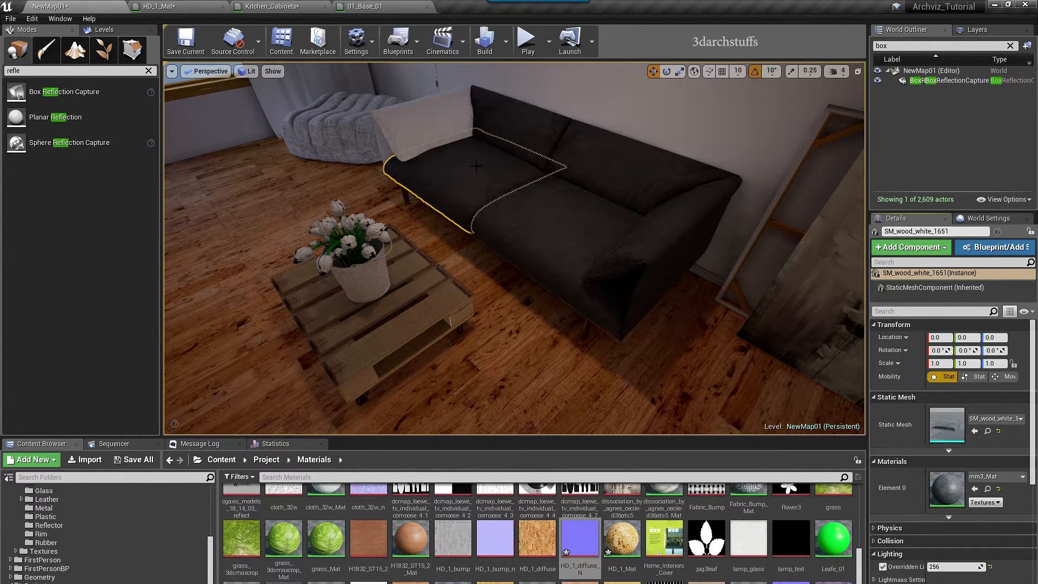
click(447, 121)
key(f)
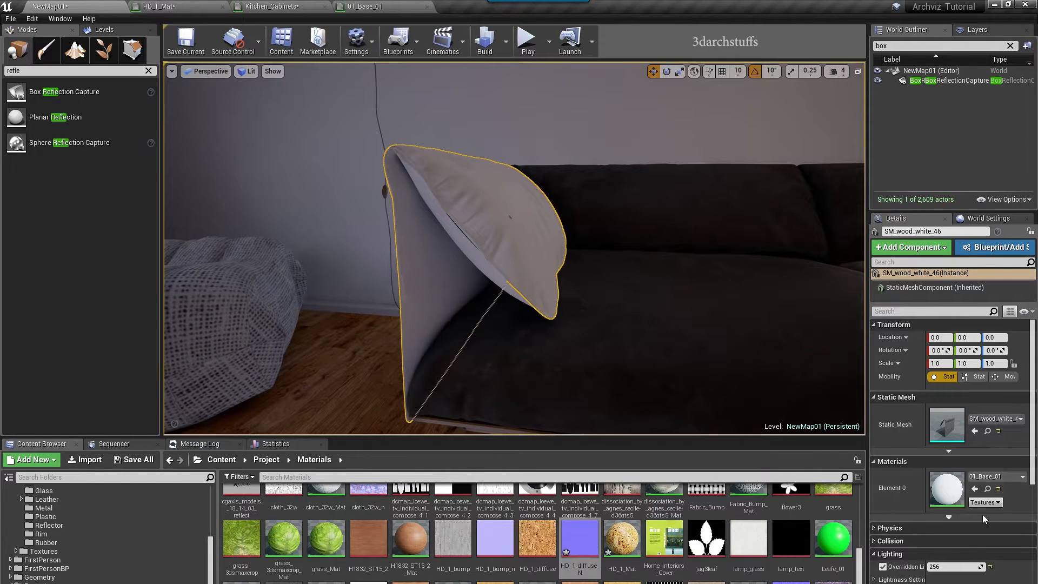
click(999, 489)
click(424, 256)
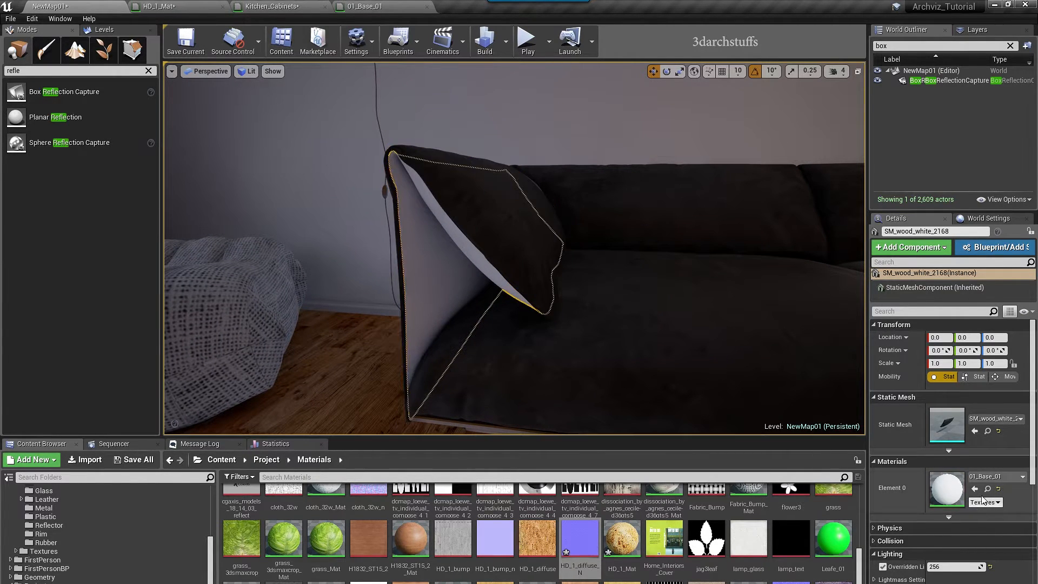
click(999, 490)
Select the plain wall in the room and open its 01_Base_01 material.
alt+drag(541, 260, 644, 276)
right_drag(644, 311, 562, 346)
key(Escape)
mouse_move(562, 347)
alt+mouse_down()
mouse_move(538, 292)
mouse_move(600, 324)
alt+mouse_up()
mouse_move(601, 324)
right_down()
mouse_move(816, 311)
mouse_move(654, 292)
mouse_move(641, 208)
right_up()
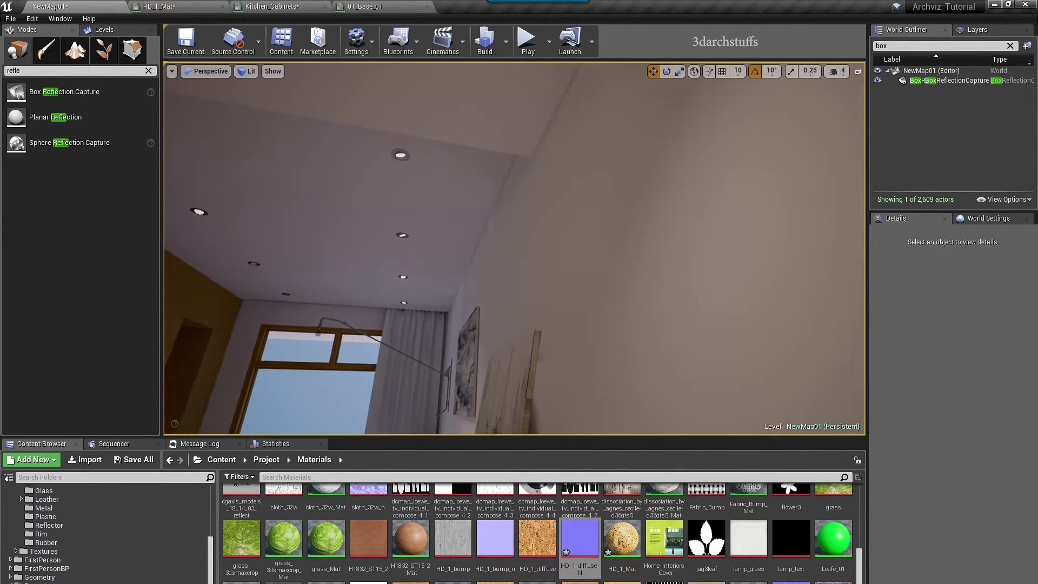
click(662, 260)
double_click(954, 493)
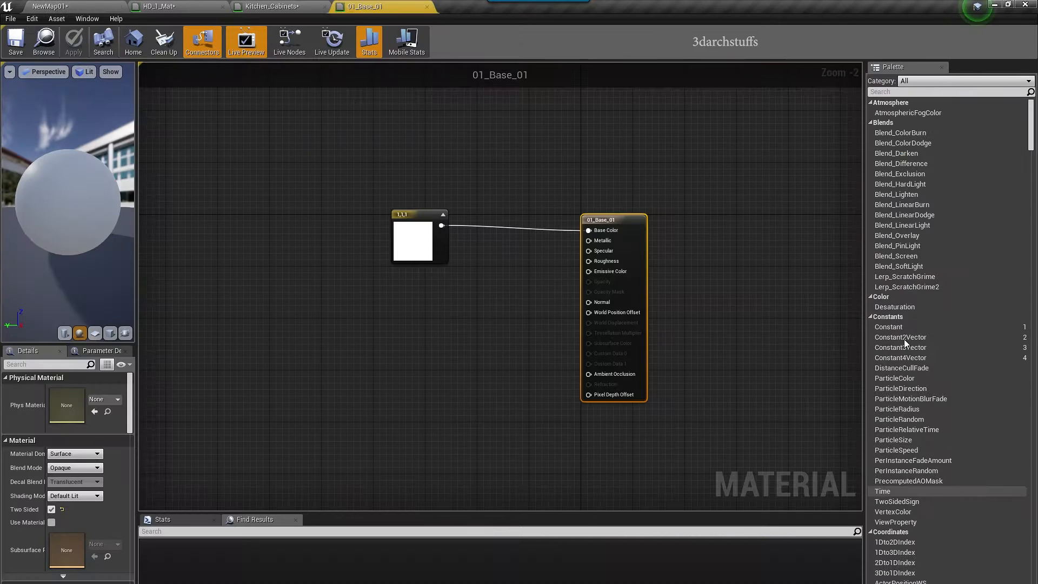
Add a Constant node to the 01_Base_01 graph and connect it to both Roughness and Specular.
click(404, 362)
drag(418, 377, 590, 263)
drag(417, 378, 589, 251)
scroll(493, 345, up, 2)
drag(381, 380, 419, 317)
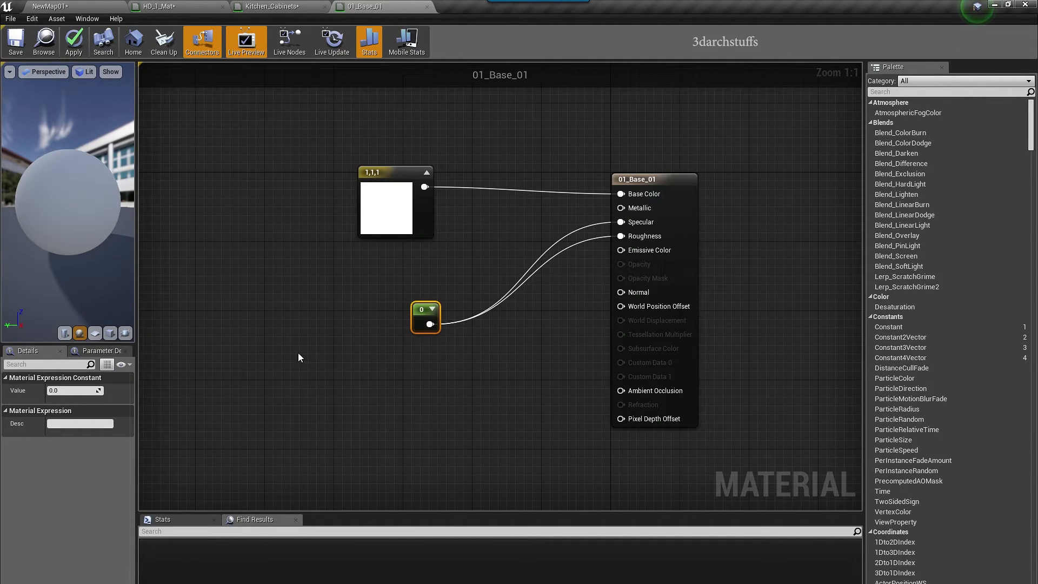
Set the constant feeding Specular and Roughness in 01_Base_01 to 0.45 and apply the material.
click(70, 391)
text(.4)
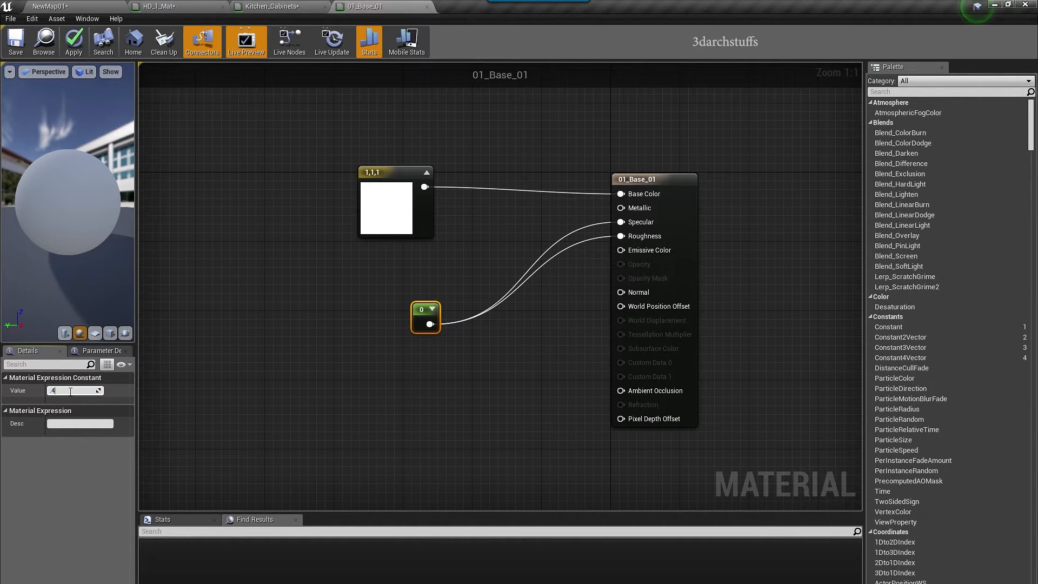
text(5)
key(Return)
click(79, 38)
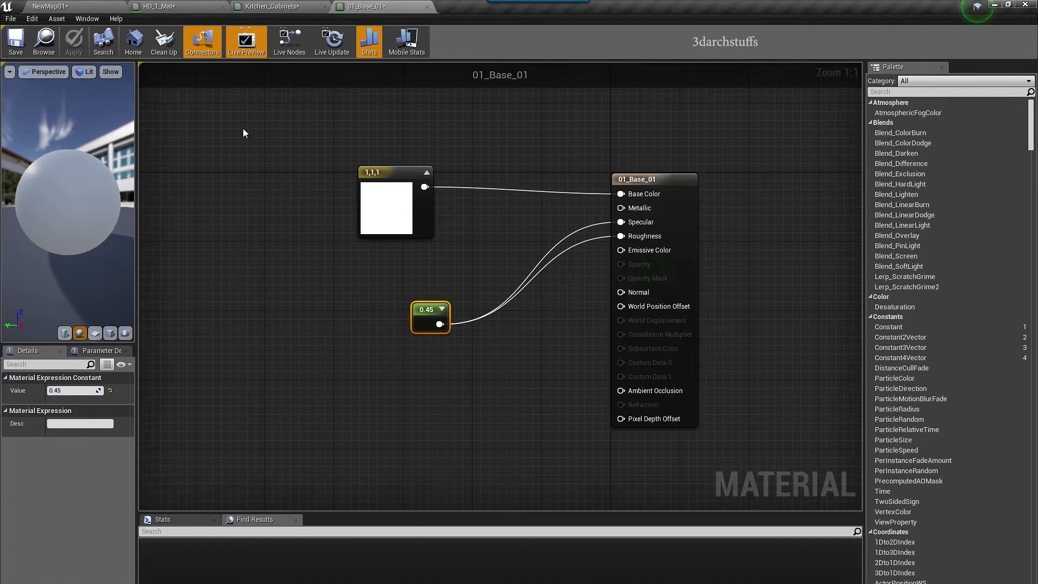
Reposition the white color node and the 0.45 constant further away from the 01_Base_01 result node.
click(346, 258)
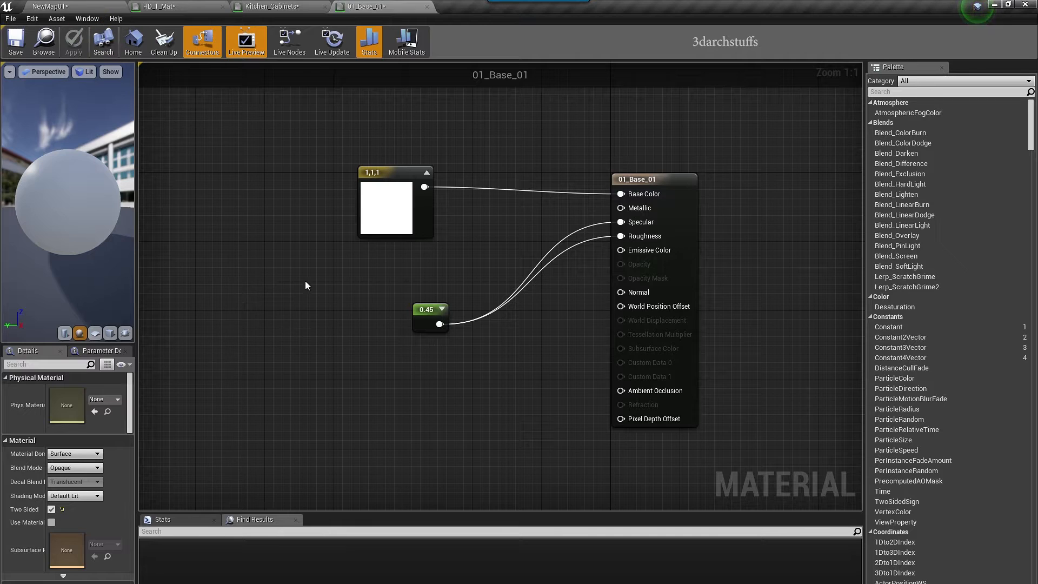
drag(412, 171, 415, 118)
click(339, 277)
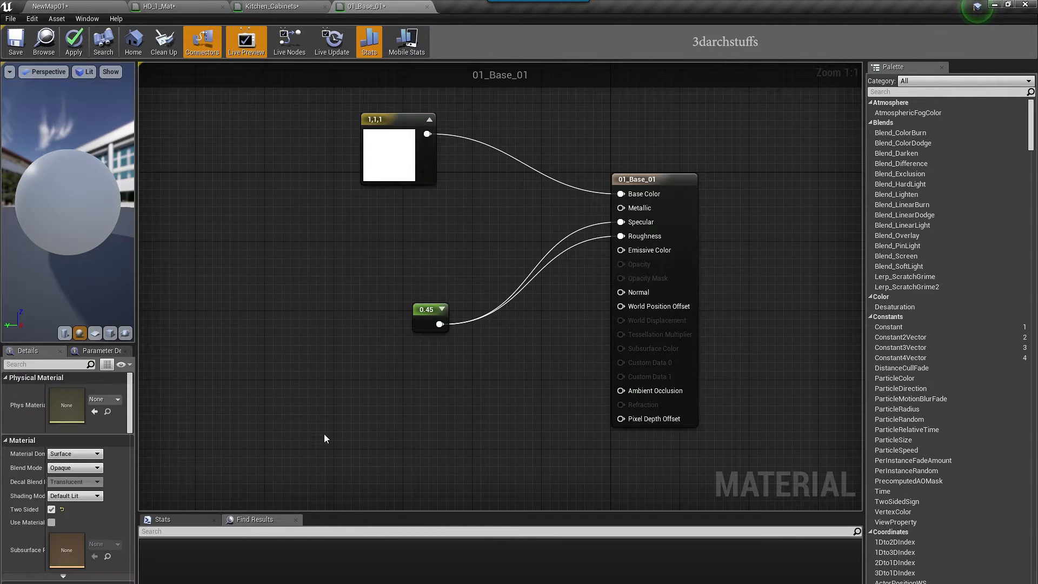
drag(433, 319, 459, 327)
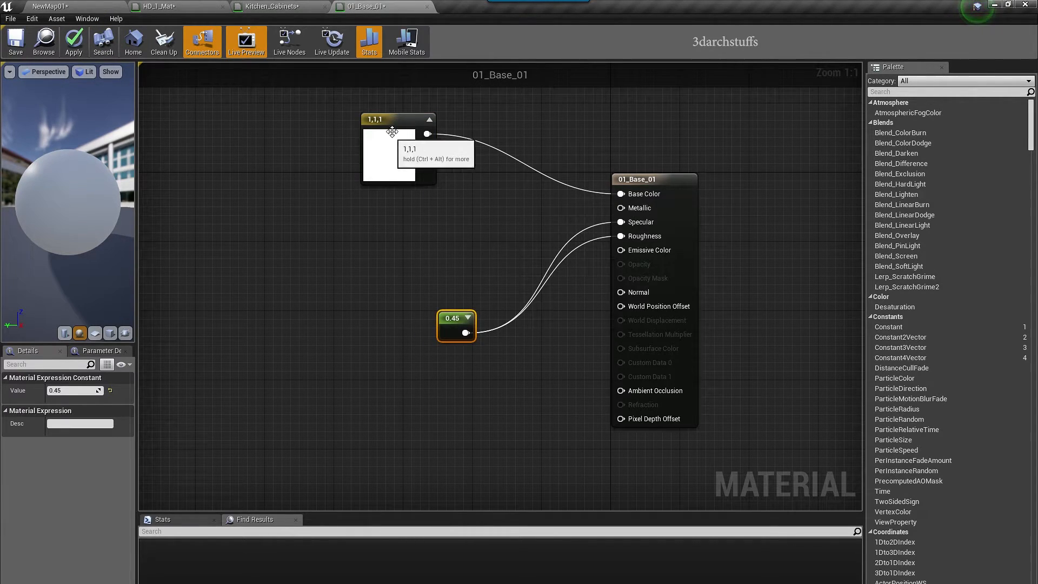
drag(391, 134, 330, 178)
click(356, 251)
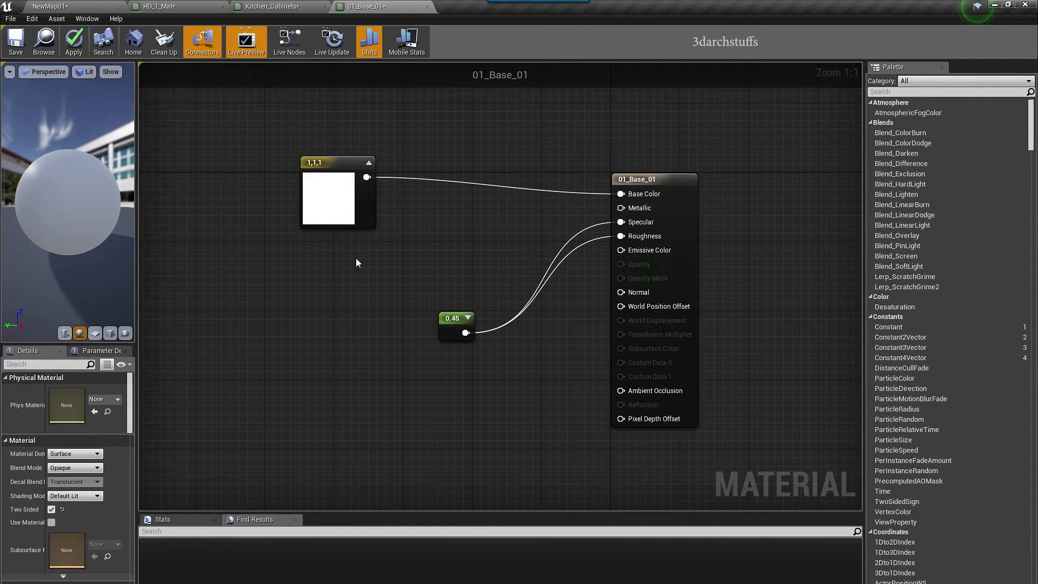
drag(455, 329, 403, 312)
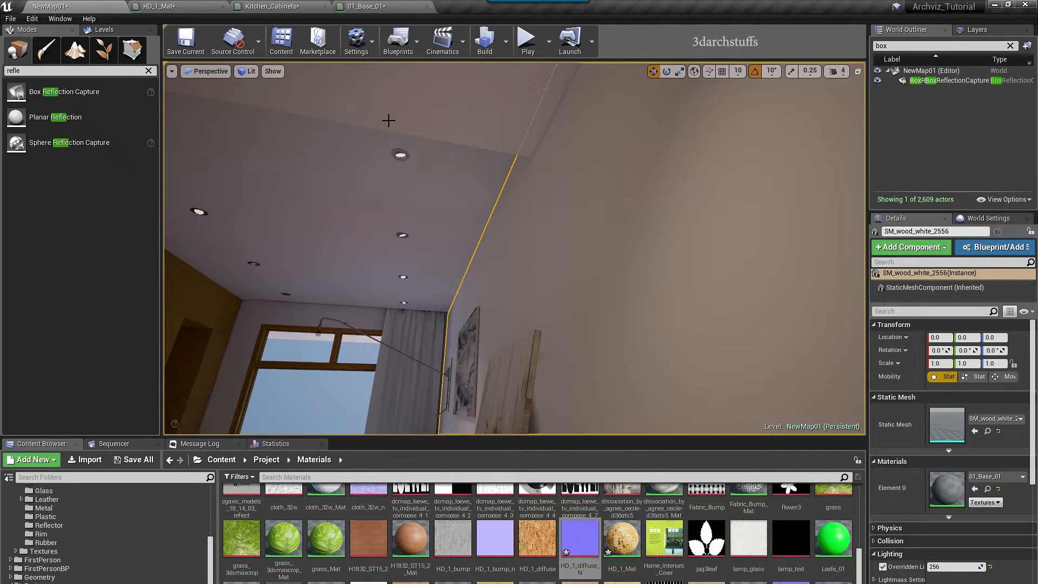
Import the Wall_Noise.TGA texture from the Dropbox Textures folder into the project's Materials folder.
click(398, 6)
right_click(860, 520)
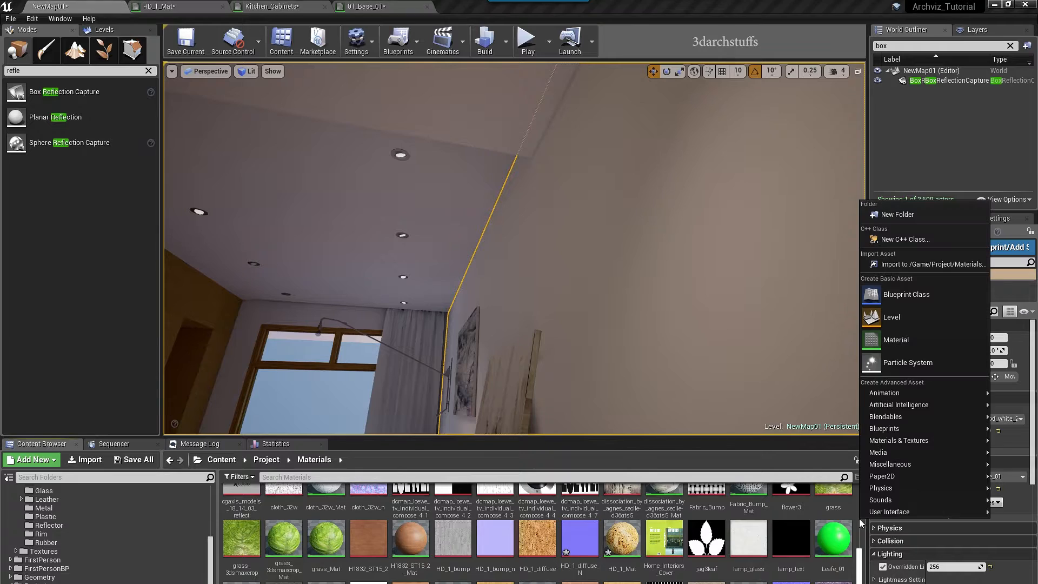
click(889, 264)
click(42, 279)
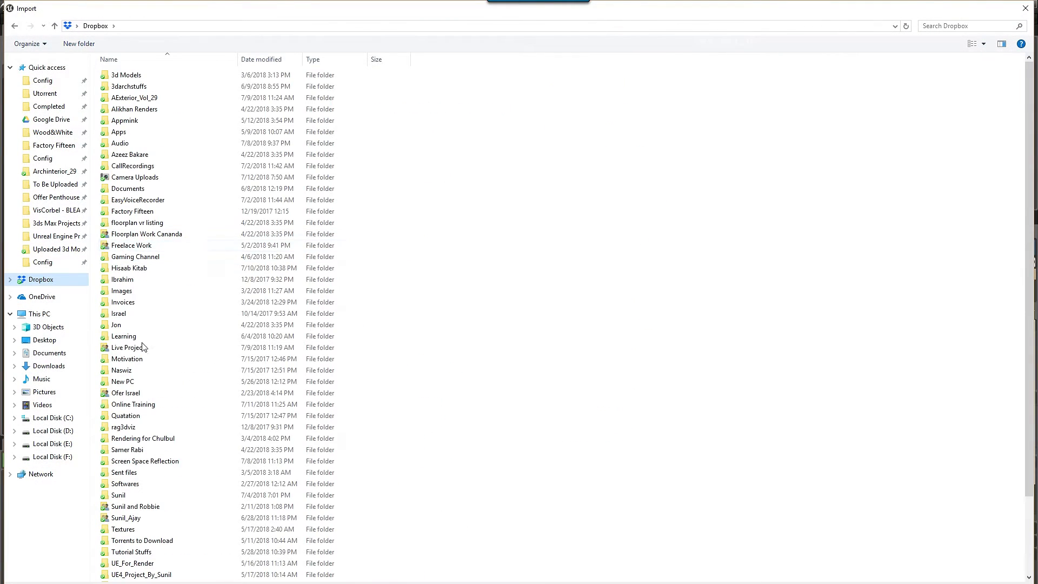
double_click(123, 529)
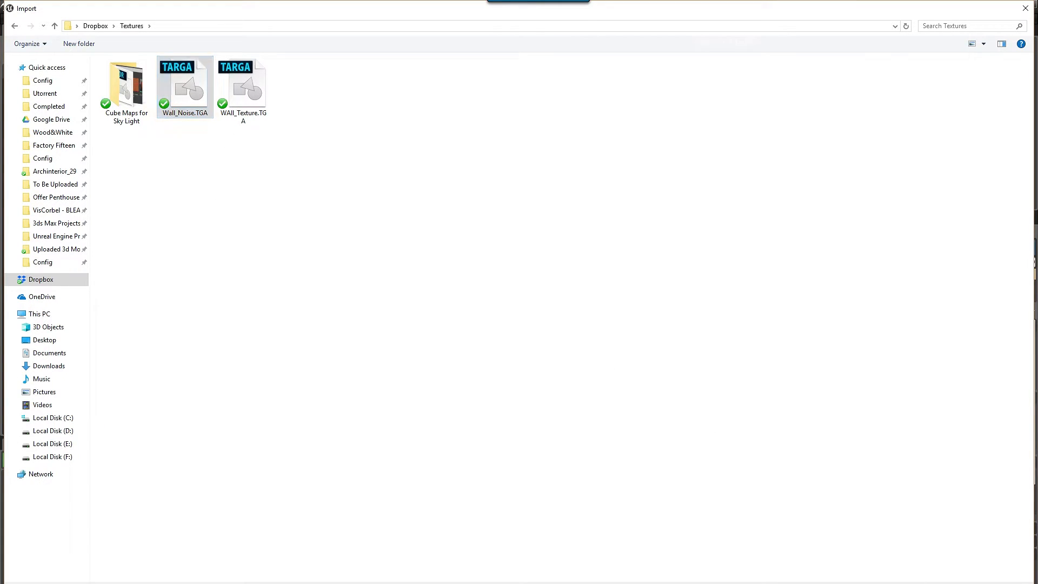
key(Return)
Feed the Wall_Noise texture into the Normal input of 01_Base_01, apply the material and check the wall's surface up close.
drag(579, 538, 301, 378)
drag(366, 397, 622, 292)
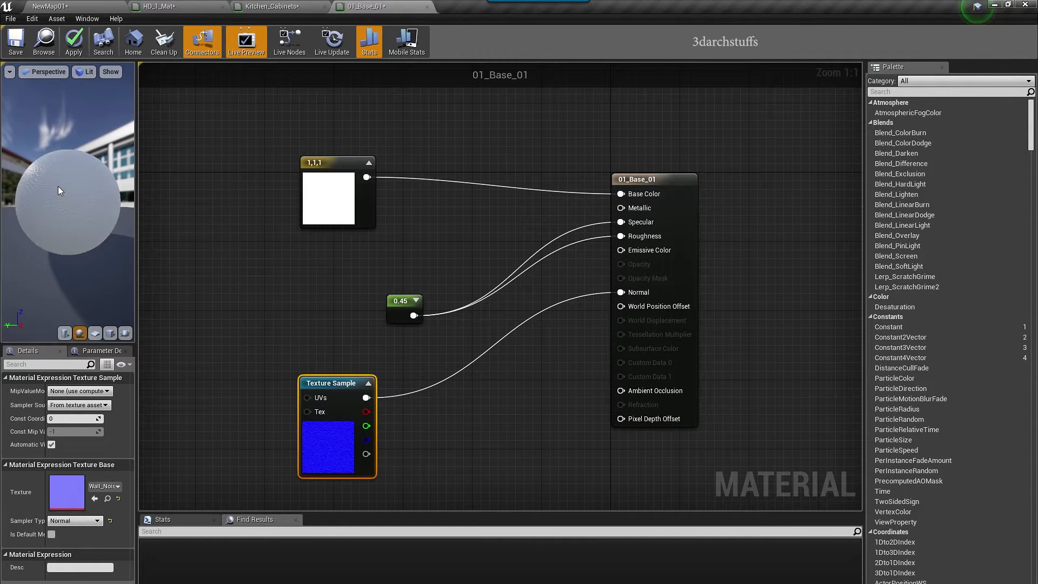
click(83, 6)
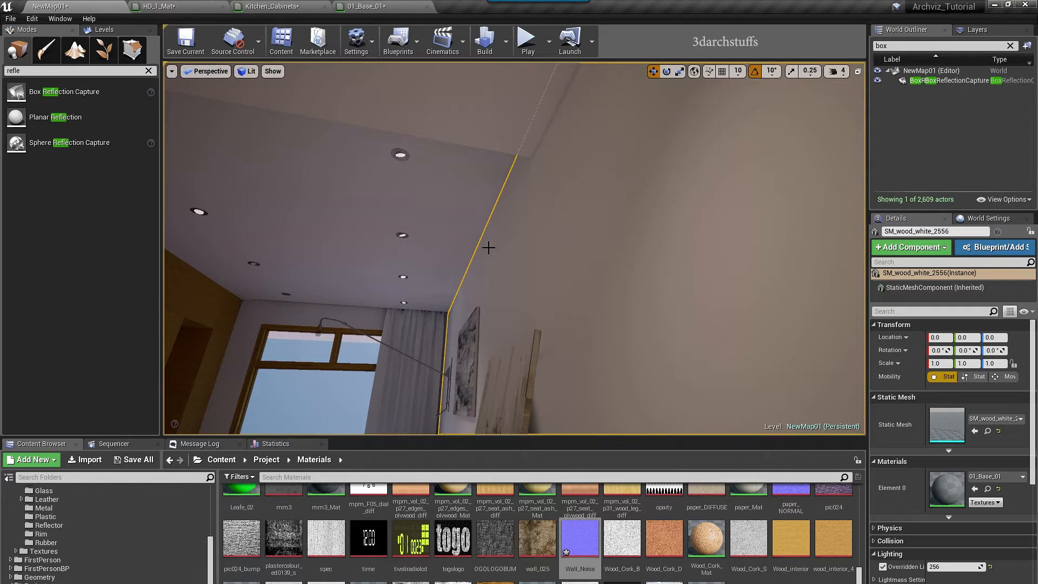
click(371, 5)
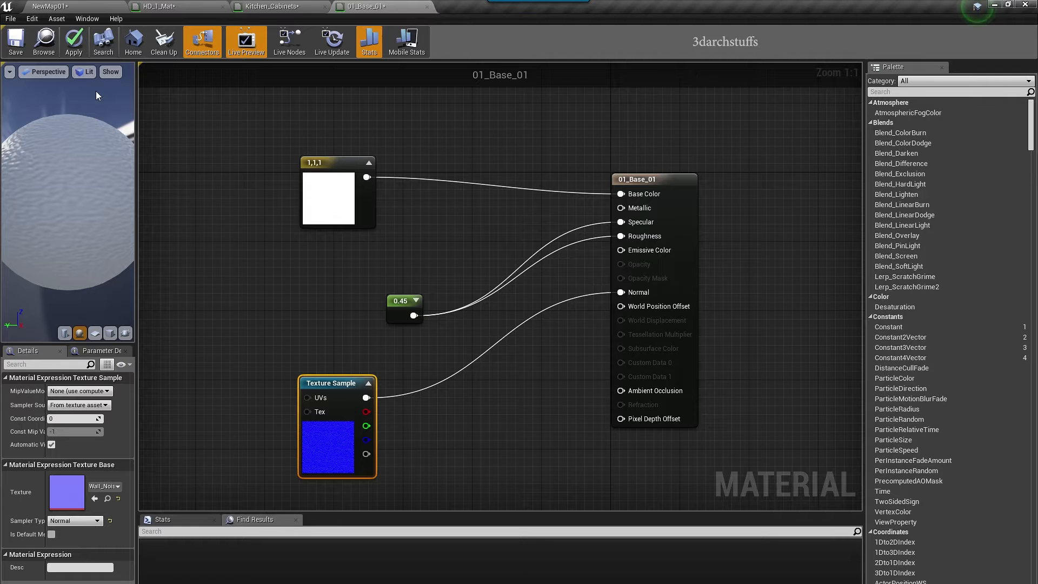
key(Return)
click(91, 7)
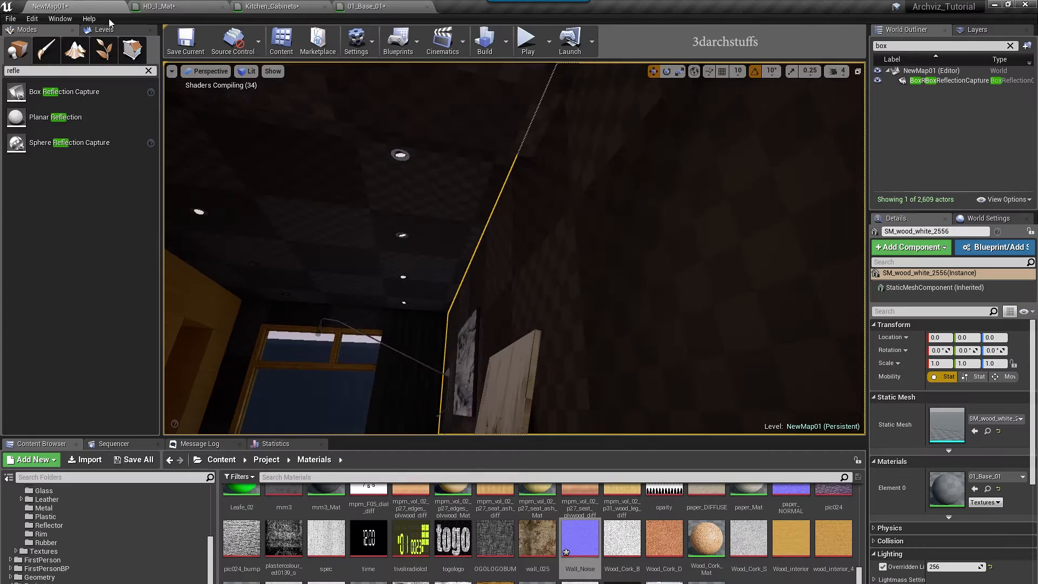
mouse_move(512, 236)
right_down()
mouse_move(568, 257)
mouse_move(606, 254)
mouse_move(519, 250)
mouse_move(525, 244)
right_up()
key(w)
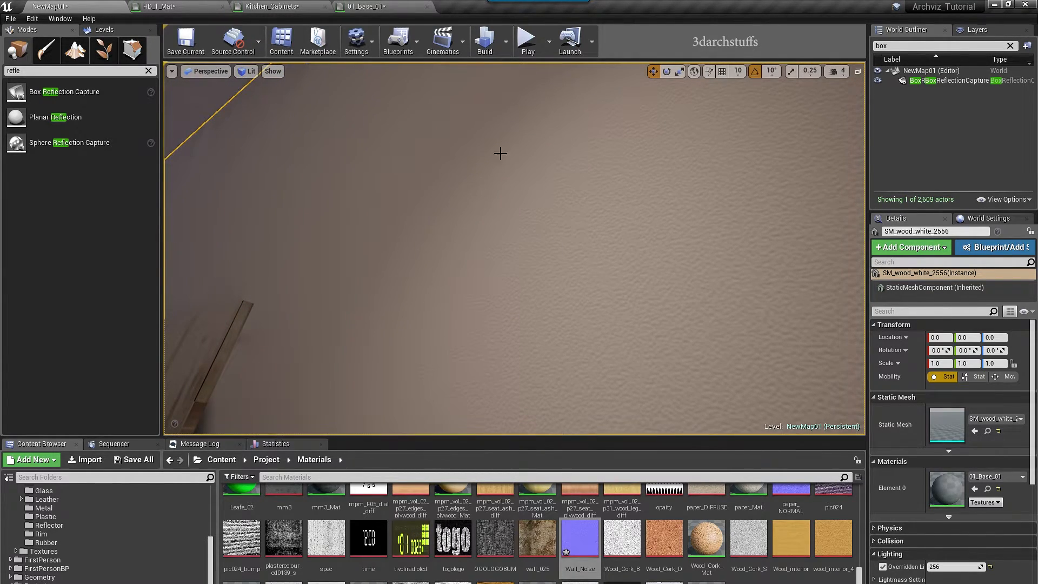
Add a TextureCoordinate node to 01_Base_01 and connect it to the UVs of the Wall_Noise texture sample.
click(385, 6)
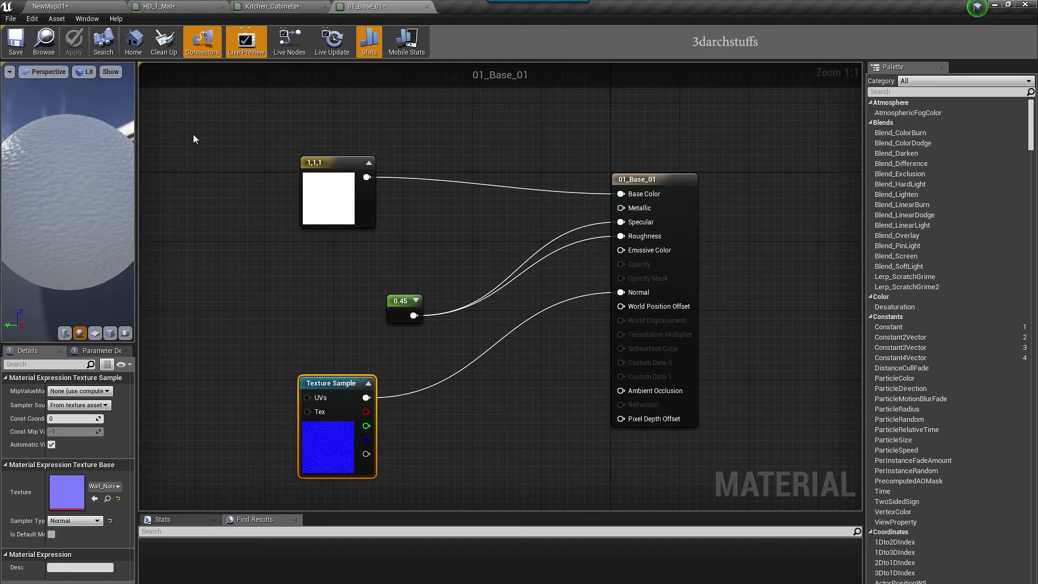
right_click(208, 370)
text(coo)
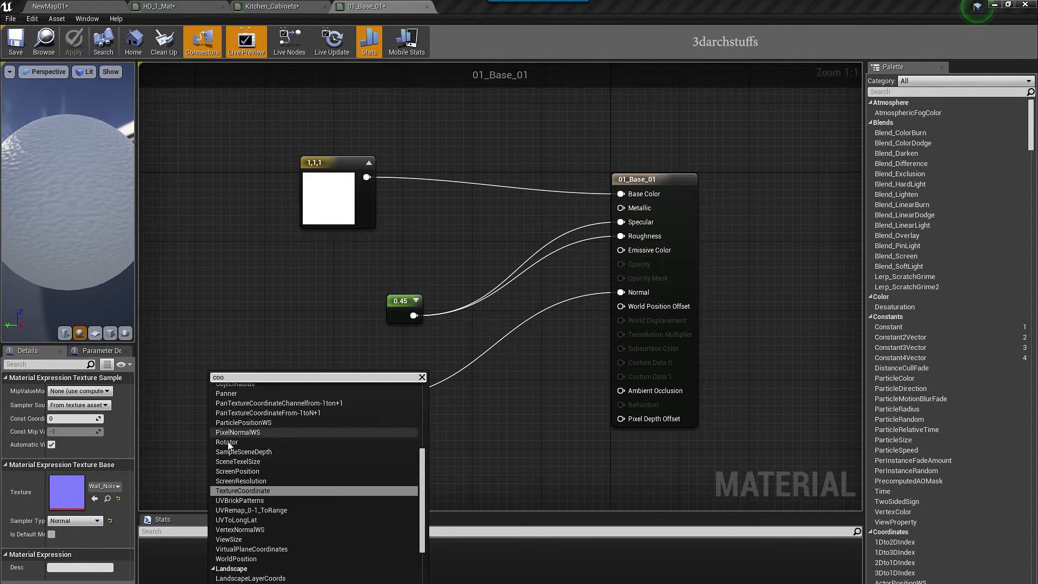
click(243, 490)
drag(260, 391, 312, 401)
Set the texture coordinate's UTiling and VTiling to 3, apply the material and inspect the wall in the level.
click(67, 404)
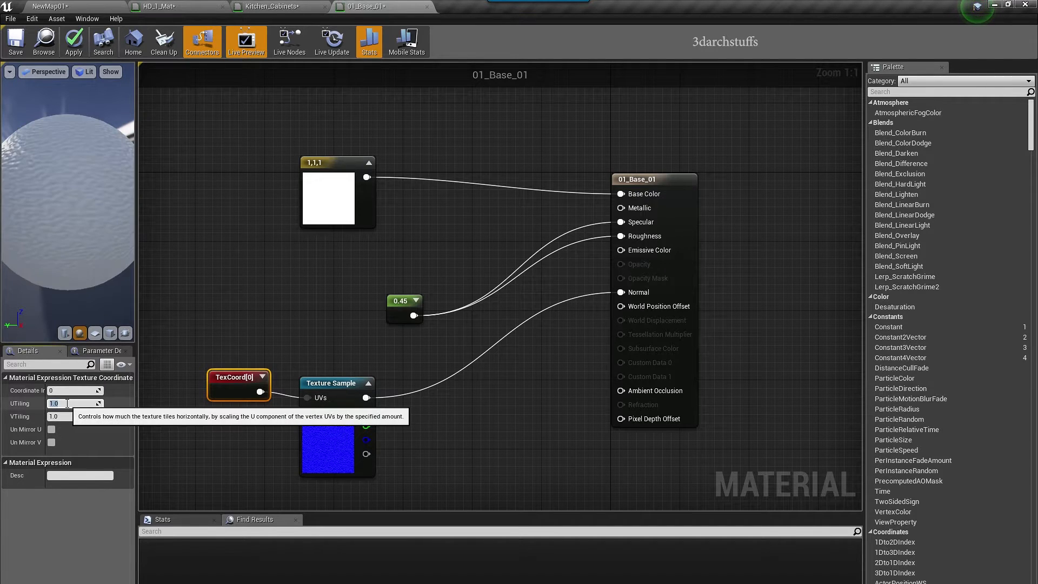
key(Tab)
text(3)
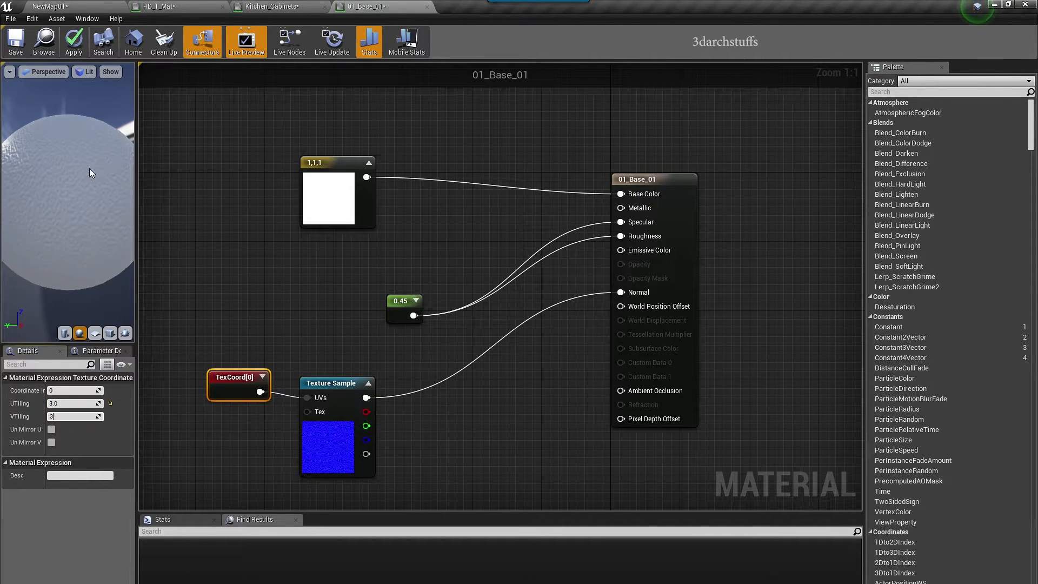
click(74, 41)
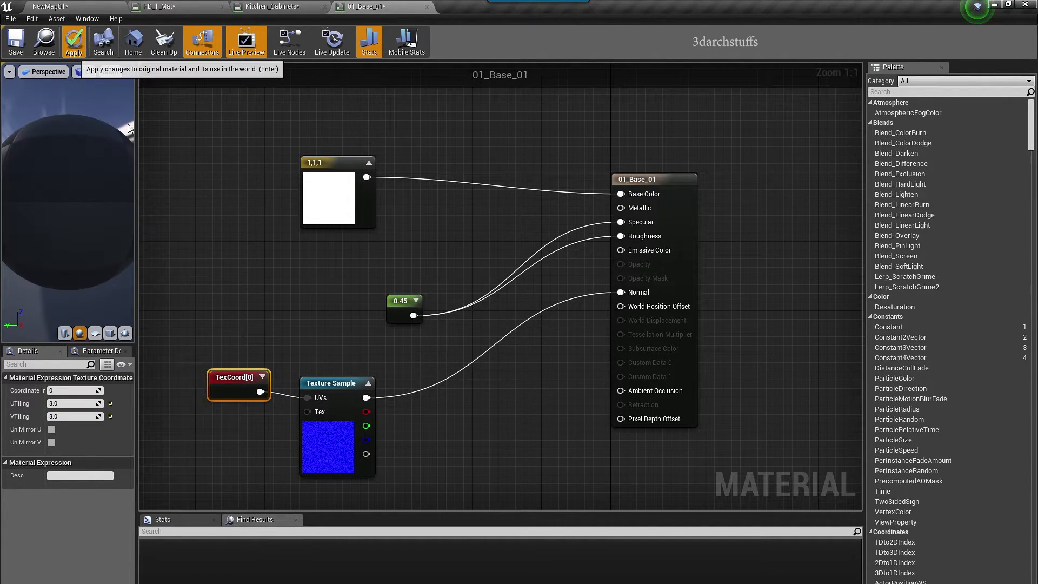
click(89, 5)
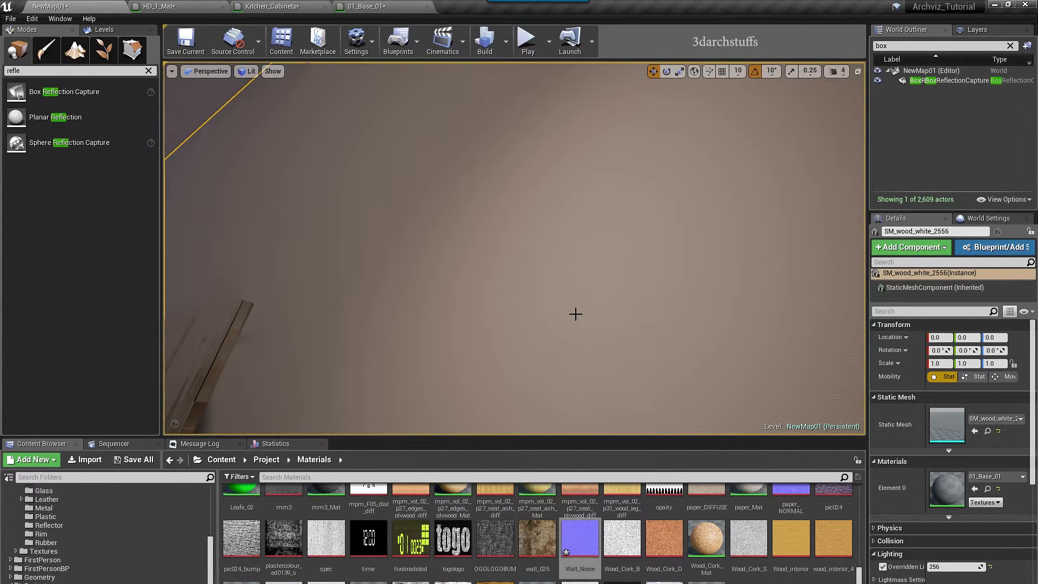
right_drag(603, 327, 698, 319)
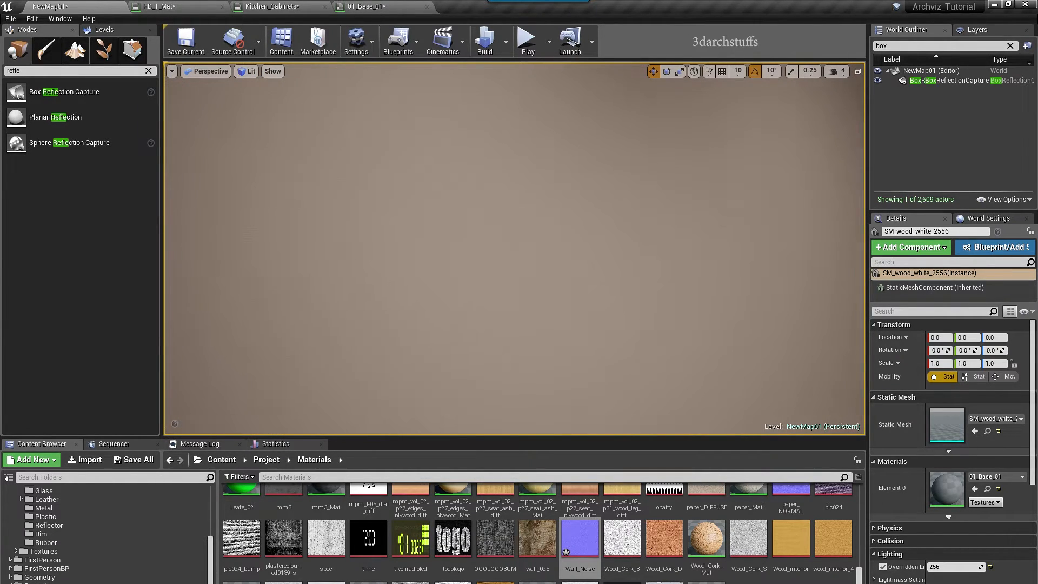
Set the texture coordinate's UTiling and VTiling to 2 in 01_Base_01 and apply the material.
click(371, 6)
click(75, 403)
text(2)
key(Tab)
text(2)
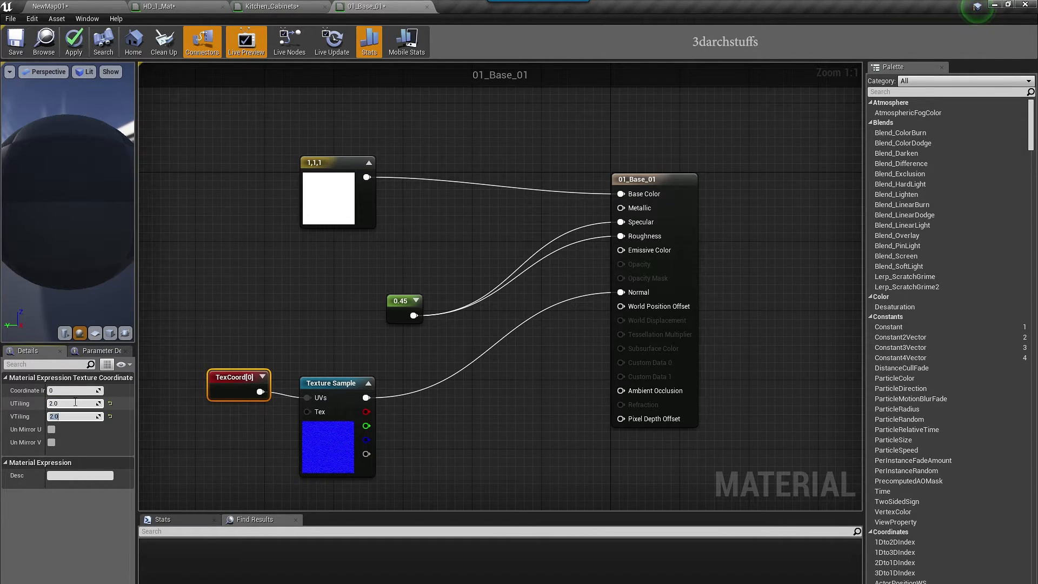
click(73, 39)
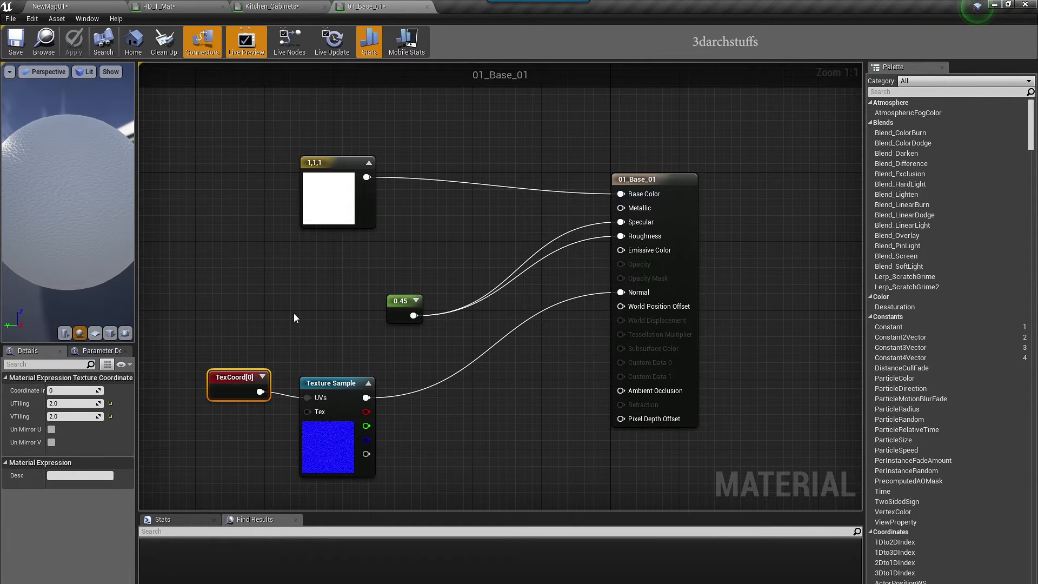
Cut the TexCoord and Texture Sample nodes out of 01_Base_01 and apply the material.
right_drag(294, 318, 331, 237)
ctrl+click(401, 369)
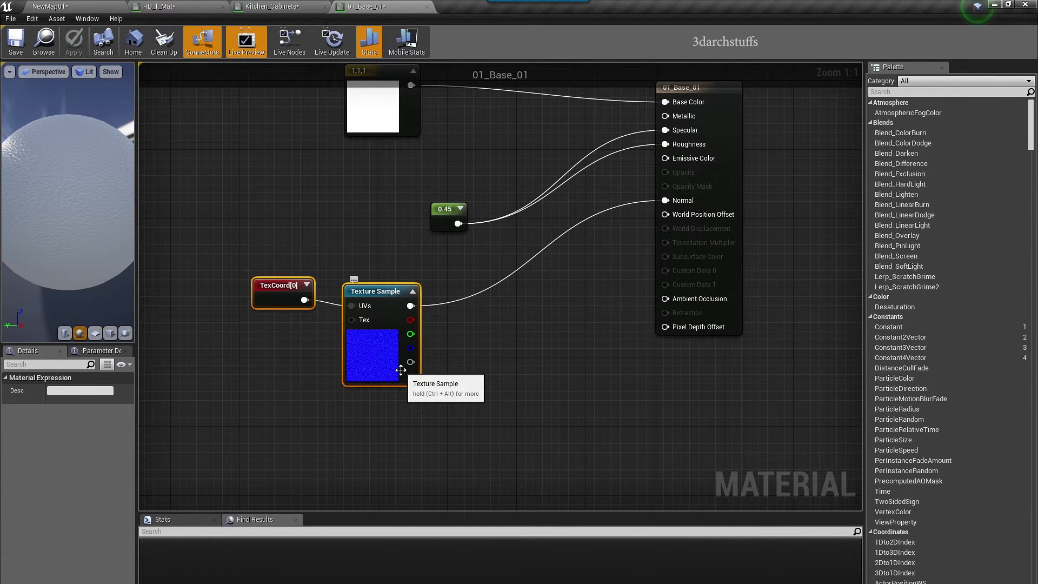
key(Delete)
right_drag(467, 228, 492, 353)
click(74, 43)
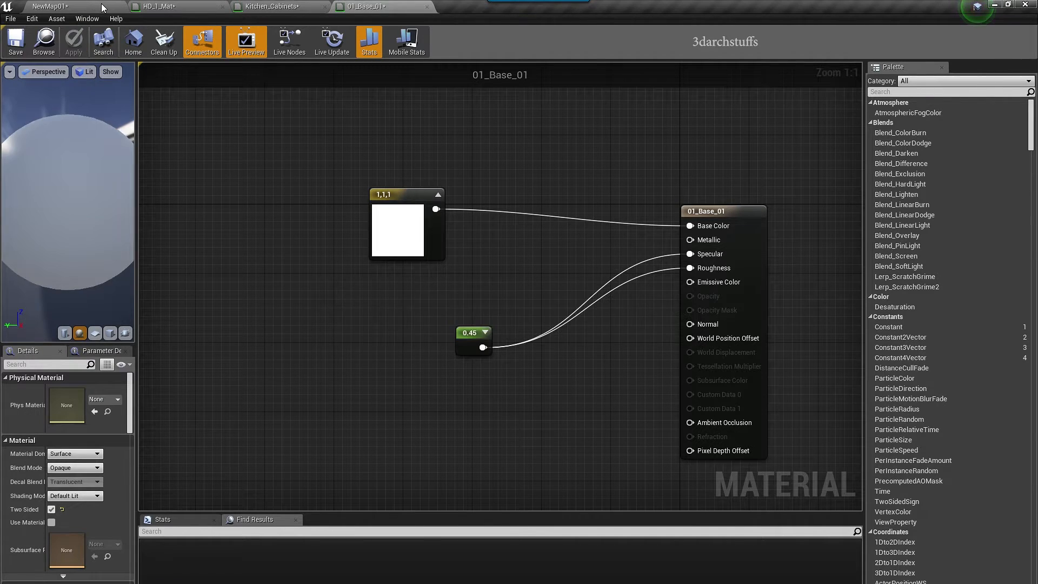
Locate the selected wall's 01_Base_01 material in the project and duplicate it as Walls01.
click(101, 7)
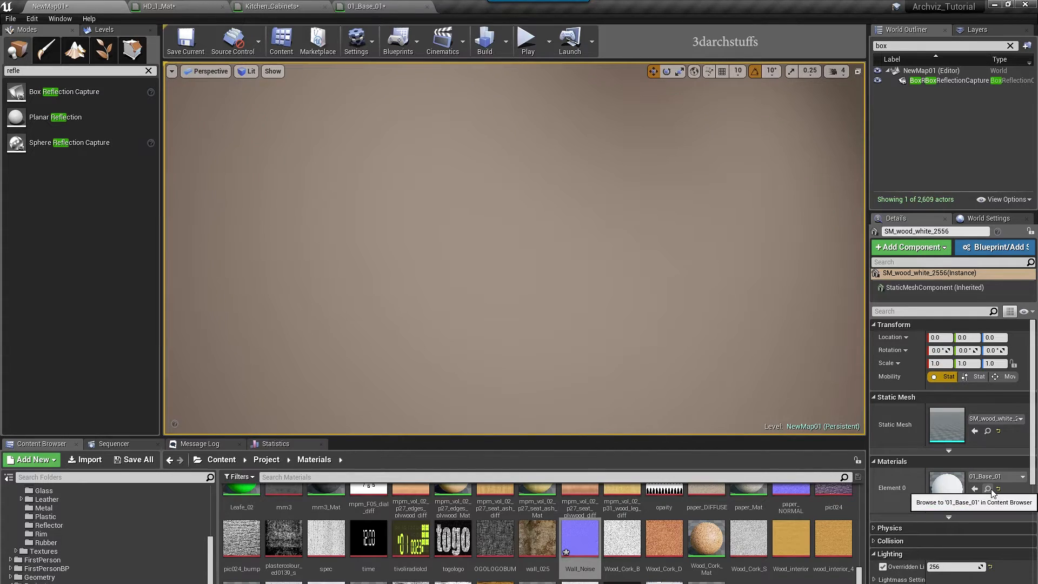
click(988, 490)
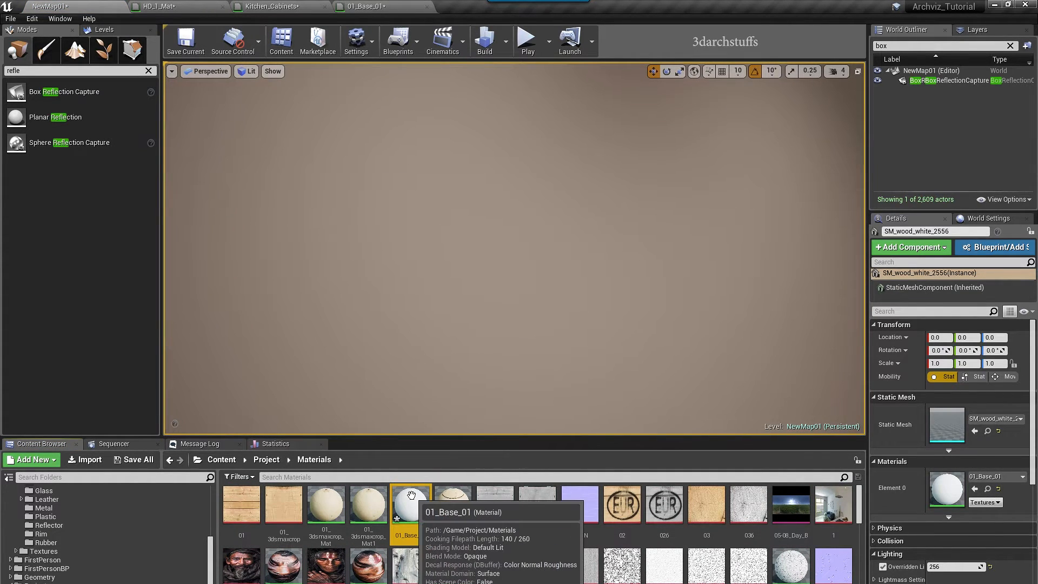
key(ctrl+w)
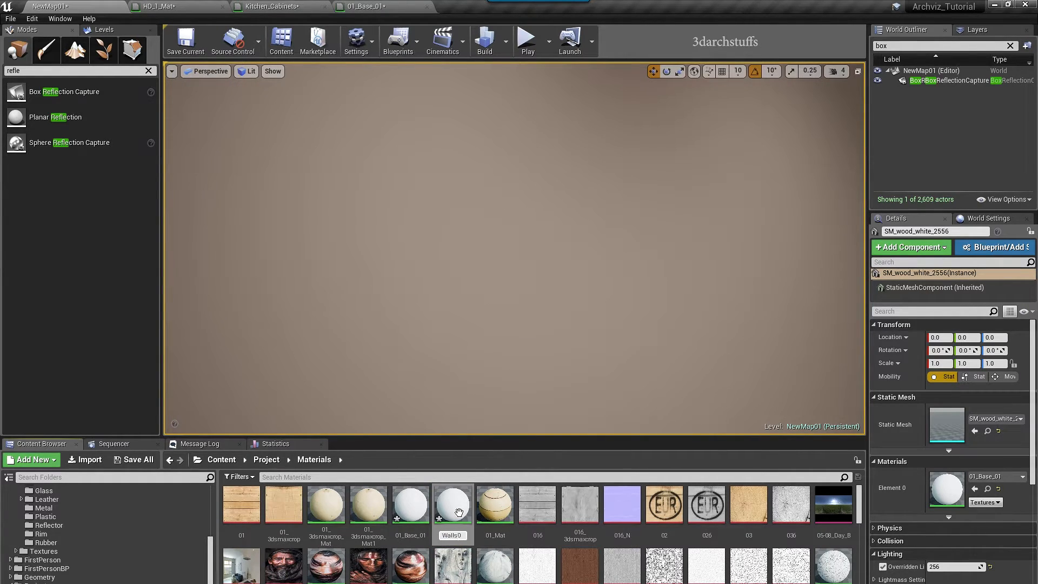
text(Walls01)
key(Return)
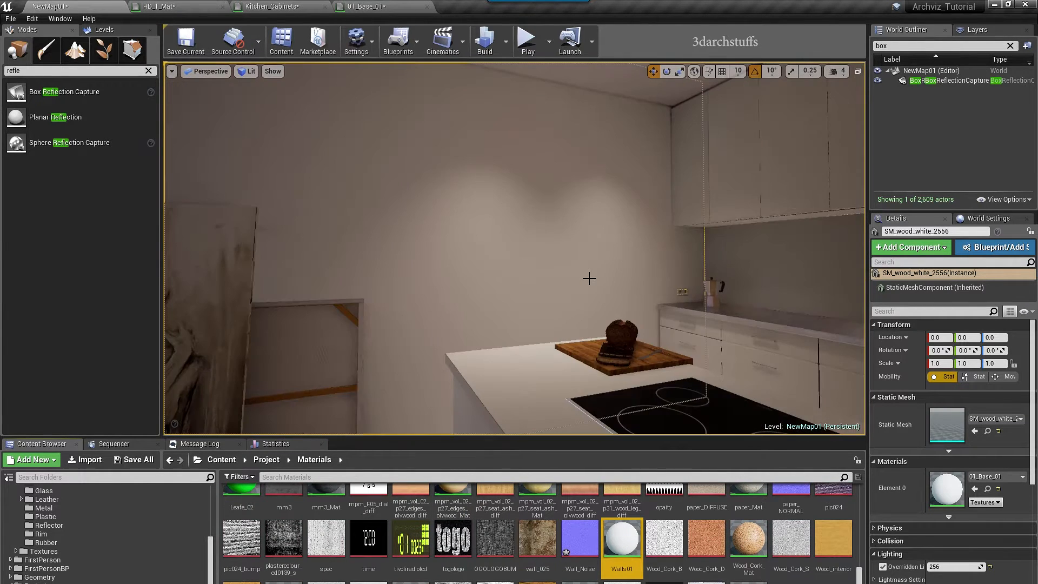
Assign the Walls01 material to the wall behind the kitchen island.
right_drag(589, 278, 638, 279)
drag(616, 544, 514, 303)
right_drag(482, 325, 482, 265)
Paste the TexCoord and Texture Sample nodes into Walls01, connect the texture to Normal and apply the material.
double_click(942, 489)
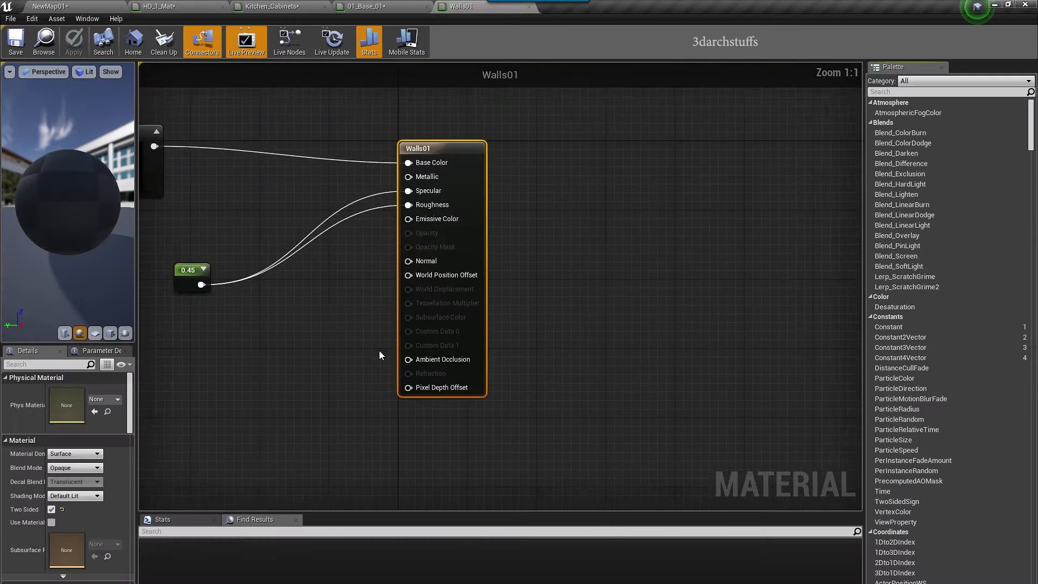
key(ctrl+v)
drag(422, 327, 574, 180)
click(75, 44)
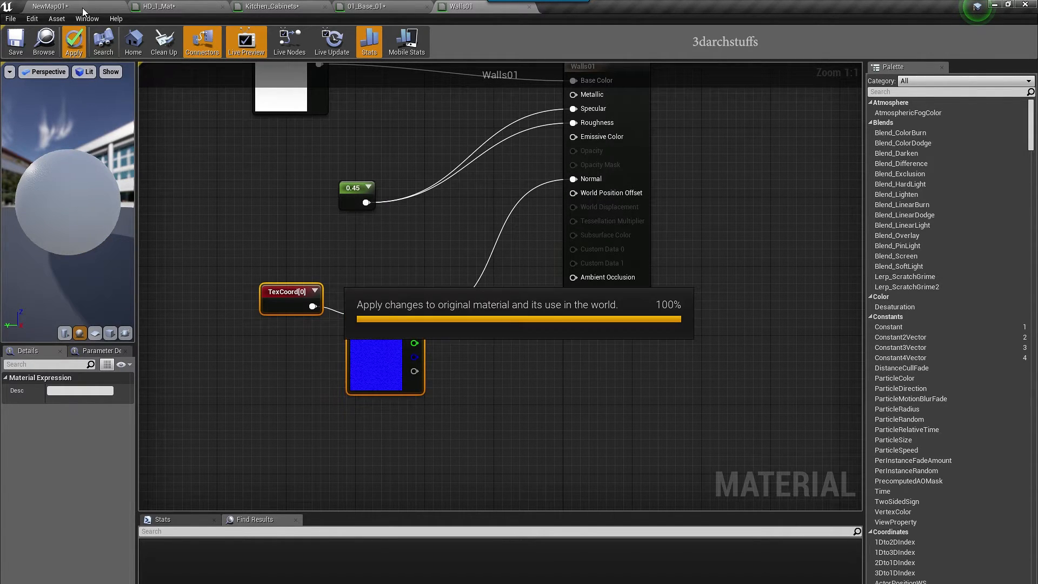
Change the base colour constant of Walls01 to red (1,0,0) as a marker and apply the material.
click(86, 7)
right_drag(514, 249, 573, 265)
double_click(622, 538)
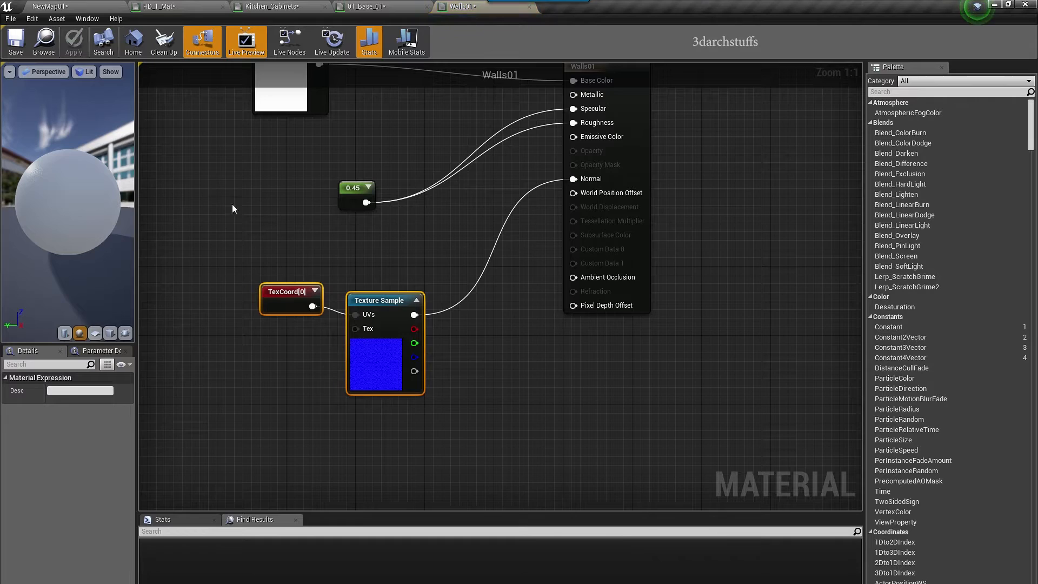
right_drag(292, 207, 419, 345)
double_click(402, 227)
drag(547, 292, 550, 248)
click(562, 485)
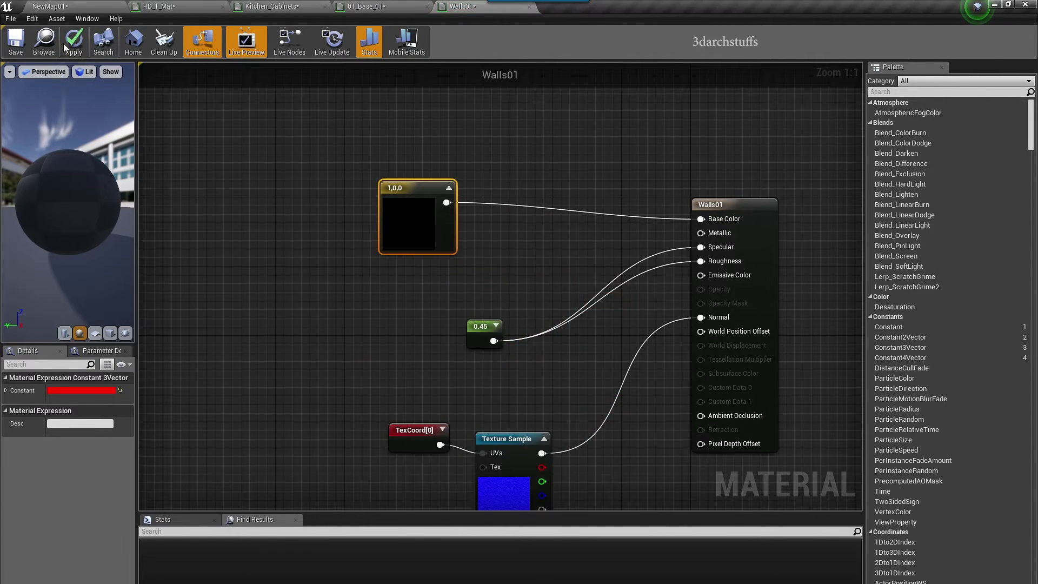
click(79, 40)
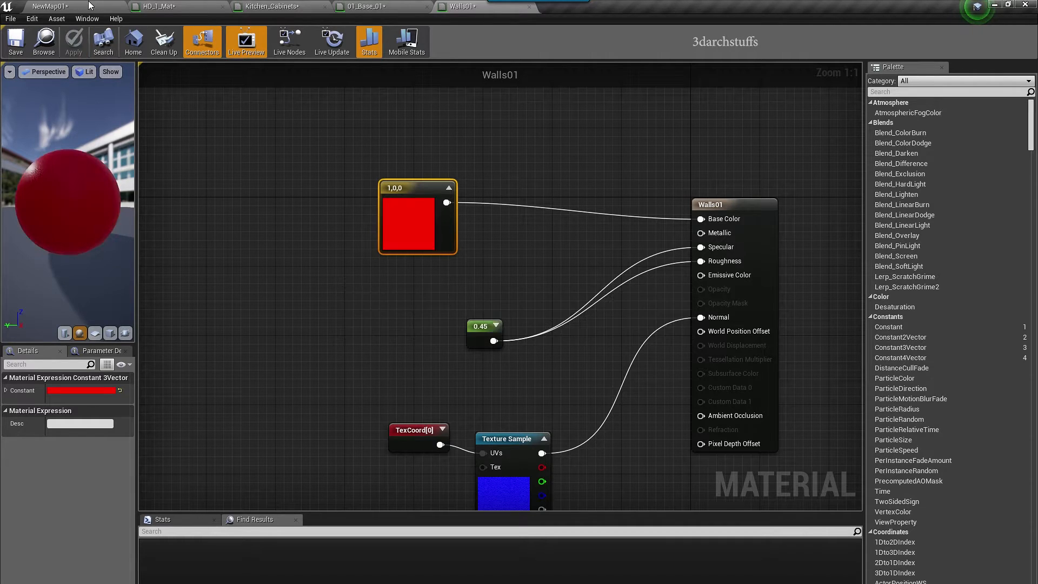
Assign Walls01 to the living area's walls, including the window wall, and to the ceiling.
click(90, 6)
key(s)
right_drag(476, 248, 572, 331)
key(Escape)
key(w)
drag(622, 540, 665, 333)
right_drag(585, 352, 589, 324)
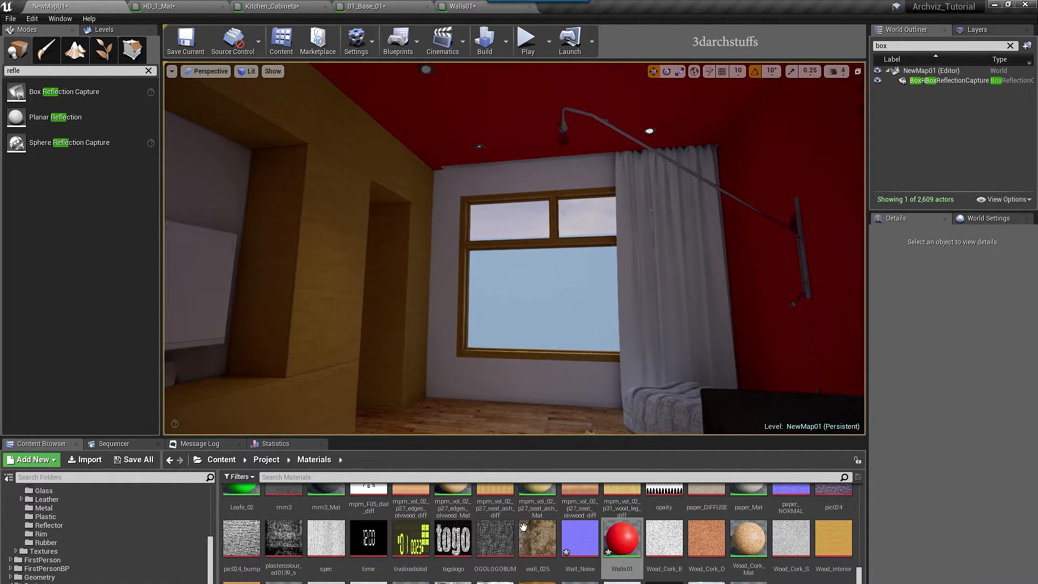
drag(614, 544, 554, 378)
mouse_move(554, 378)
right_down()
mouse_move(486, 367)
mouse_move(563, 351)
mouse_move(573, 324)
right_up()
drag(622, 538, 622, 216)
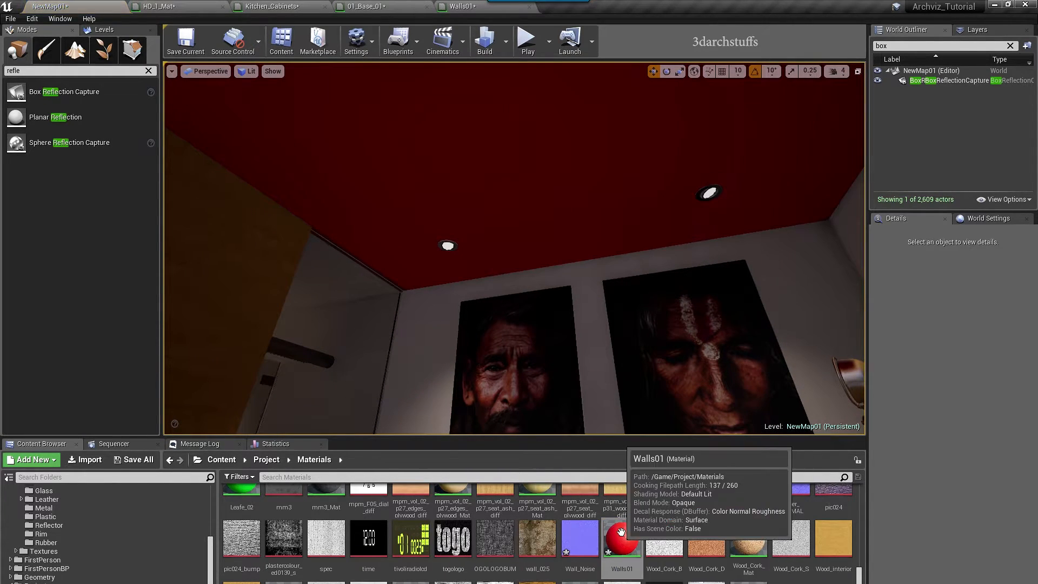
Assign Walls01 to the white walls around the two portraits and to the adjoining wall segments.
right_drag(540, 373, 557, 375)
drag(612, 539, 514, 335)
right_drag(514, 335, 638, 324)
drag(616, 543, 615, 379)
right_drag(615, 381, 646, 407)
drag(622, 538, 646, 179)
right_drag(647, 179, 629, 283)
drag(608, 541, 329, 297)
right_drag(329, 298, 385, 273)
drag(619, 541, 562, 286)
right_drag(562, 286, 565, 249)
drag(622, 538, 591, 440)
drag(576, 337, 552, 243)
right_drag(552, 243, 486, 248)
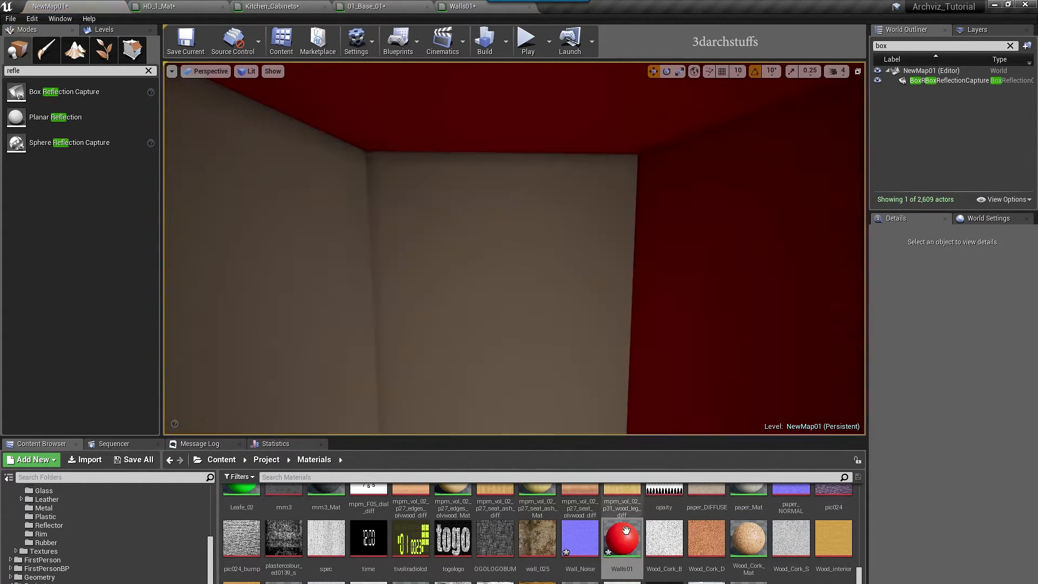
Assign Walls01 to the remaining white wall segments in the corner below the ceiling.
drag(622, 539, 547, 303)
right_drag(546, 302, 540, 244)
click(551, 281)
drag(622, 540, 552, 387)
right_drag(551, 386, 595, 244)
drag(622, 539, 535, 303)
mouse_move(536, 303)
right_down()
mouse_move(497, 292)
mouse_move(535, 284)
right_up()
drag(622, 539, 758, 174)
right_drag(757, 173, 703, 178)
Assign MI_Metal_Anodized_02_Medium from the Metal folder to the narrow white vertical strips between the walls.
click(336, 319)
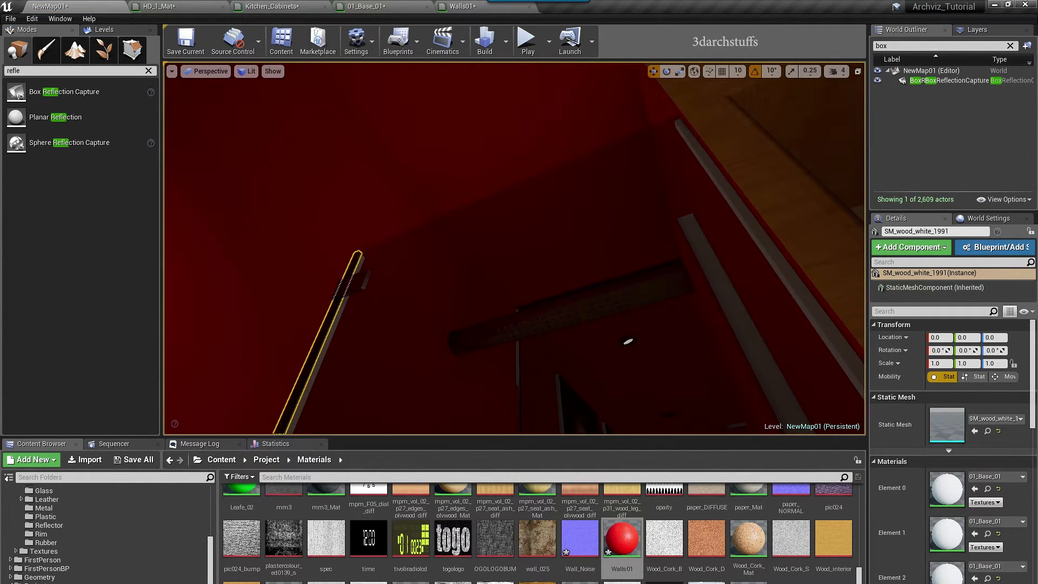
click(44, 509)
drag(628, 506, 346, 303)
right_drag(487, 281, 573, 260)
click(532, 303)
click(524, 292)
drag(628, 505, 525, 316)
right_drag(525, 316, 487, 270)
Return to the project's Materials folder and assign Walls01 to the SM_wood_white_1062 partition.
click(574, 260)
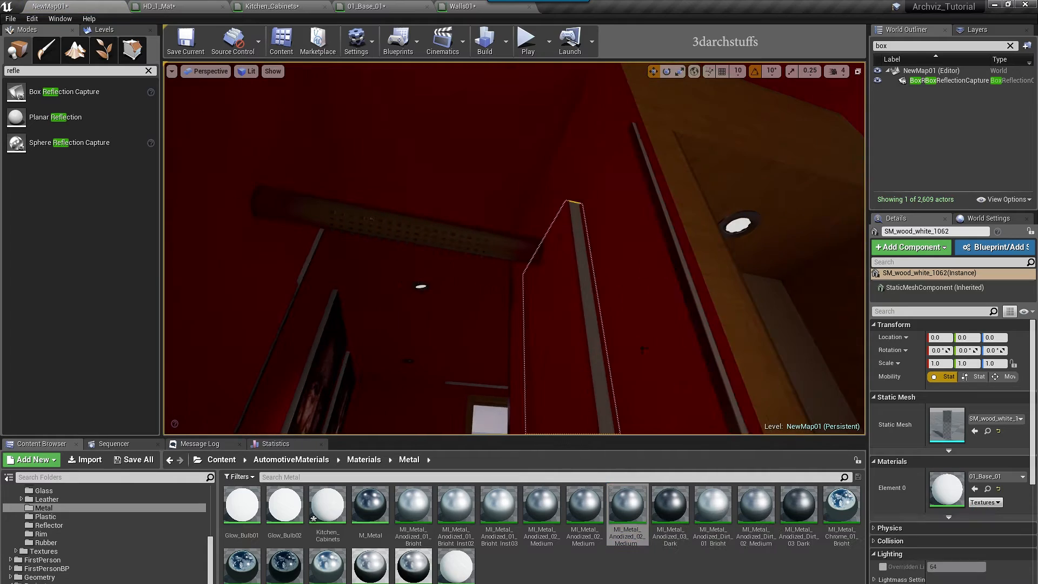
click(541, 259)
click(169, 460)
drag(622, 540, 546, 281)
right_drag(546, 281, 498, 346)
key(Escape)
Assign Walls01 to the leftover unmarked wall surfaces around the bedroom.
right_drag(474, 224, 454, 141)
right_drag(487, 244, 574, 254)
drag(622, 539, 383, 220)
right_drag(382, 220, 648, 303)
right_drag(506, 220, 611, 223)
right_drag(460, 223, 421, 238)
drag(618, 540, 536, 124)
right_drag(536, 124, 644, 97)
right_drag(536, 232, 579, 195)
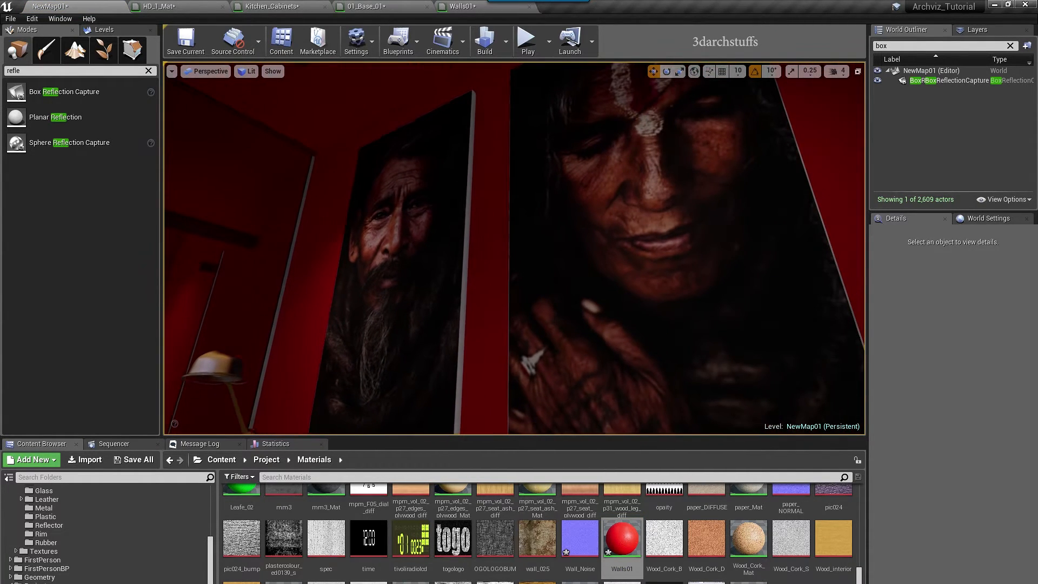
Check the bedroom for unmarked surfaces and assign Walls01 to the wall surface beside the desk.
click(467, 232)
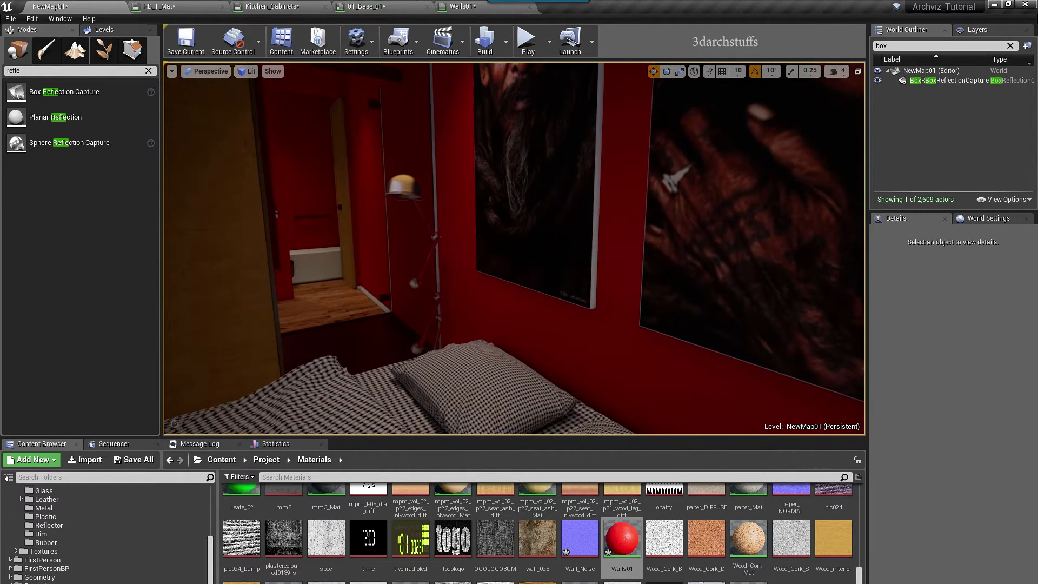
right_drag(516, 271, 330, 246)
right_drag(548, 273, 508, 275)
drag(622, 539, 378, 368)
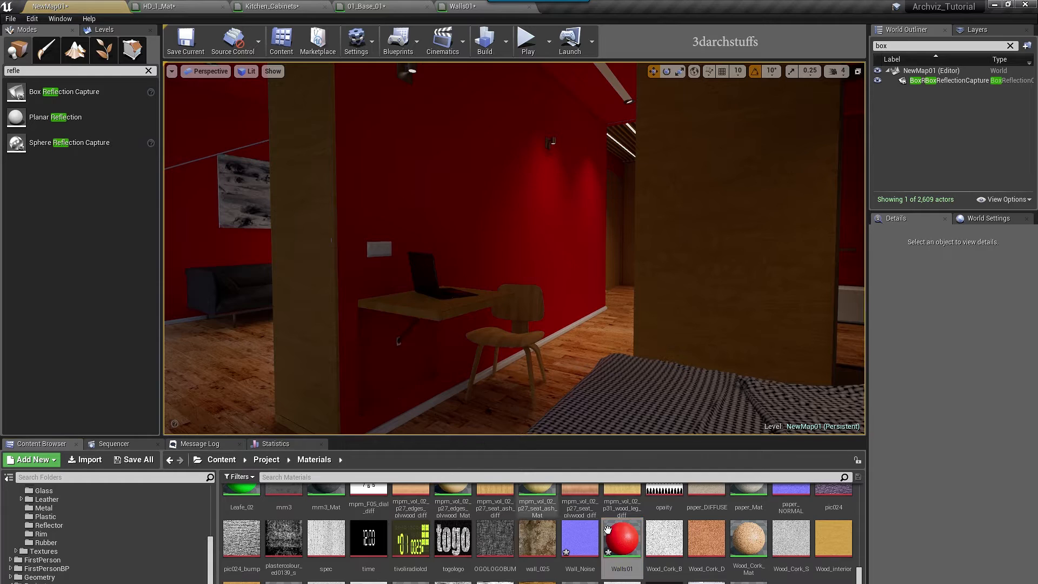
right_drag(590, 424, 546, 422)
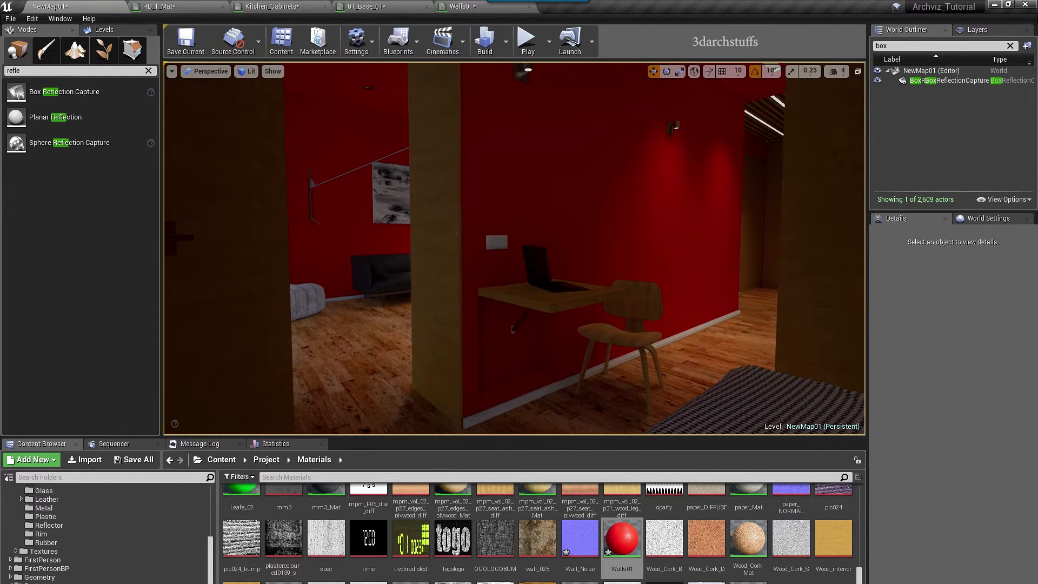
Set the base colour constant of Walls01 to white (1,1,1), apply the material and review the living room.
double_click(622, 538)
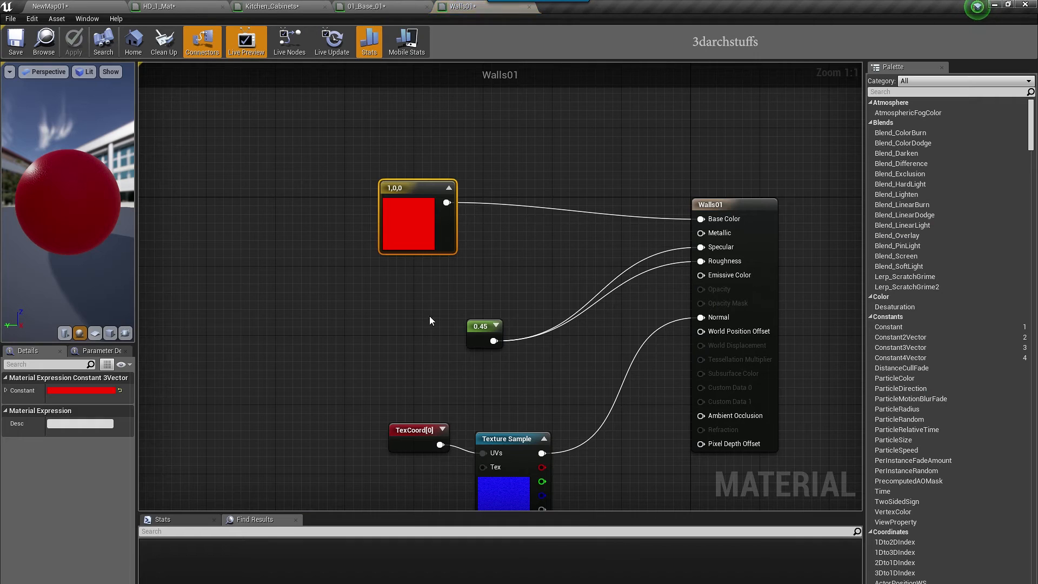
double_click(415, 227)
drag(557, 320, 564, 391)
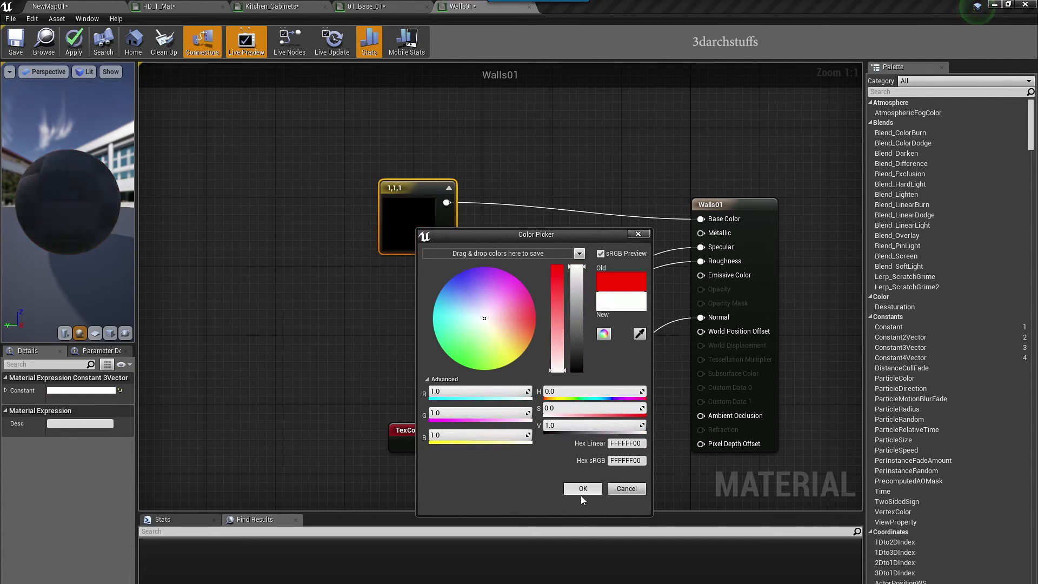
click(582, 491)
click(73, 47)
click(59, 7)
right_drag(452, 264, 514, 265)
right_drag(484, 298, 270, 351)
right_drag(616, 254, 460, 252)
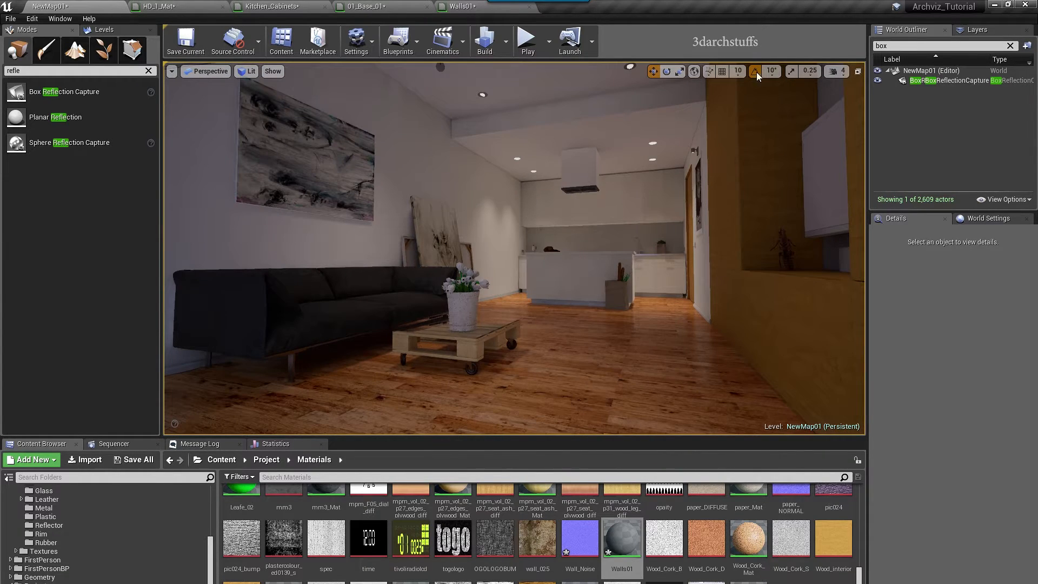
Filter the outliner for "post", select the PostProcessVolume and brighten the scene through its lens Camera settings.
click(923, 81)
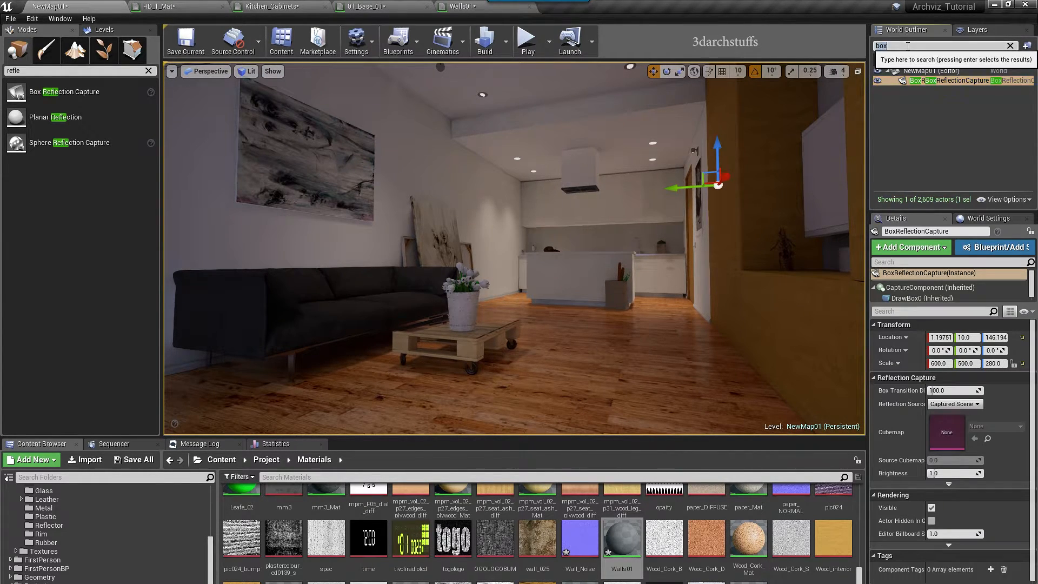
text(post)
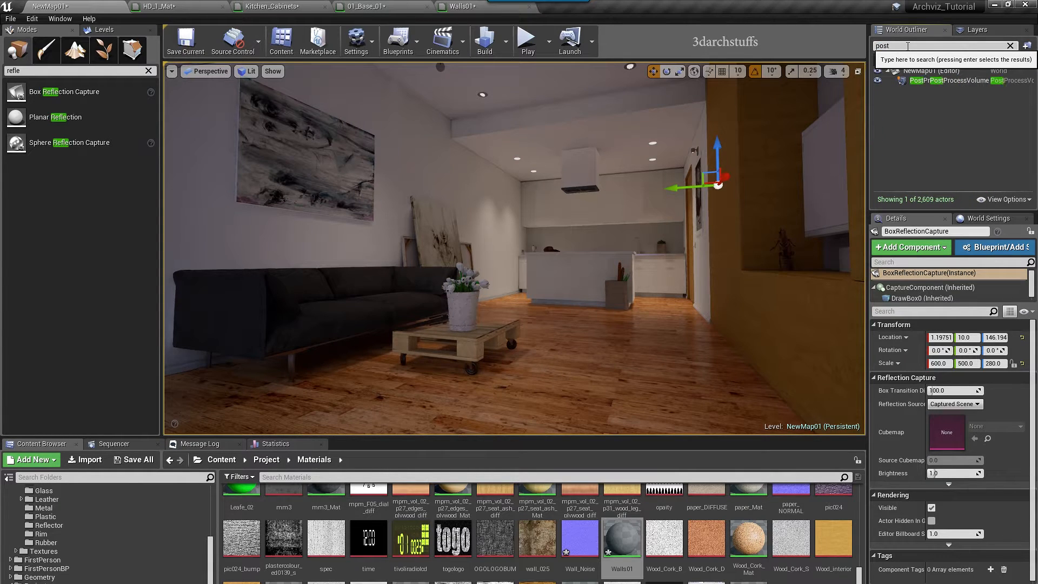
click(956, 82)
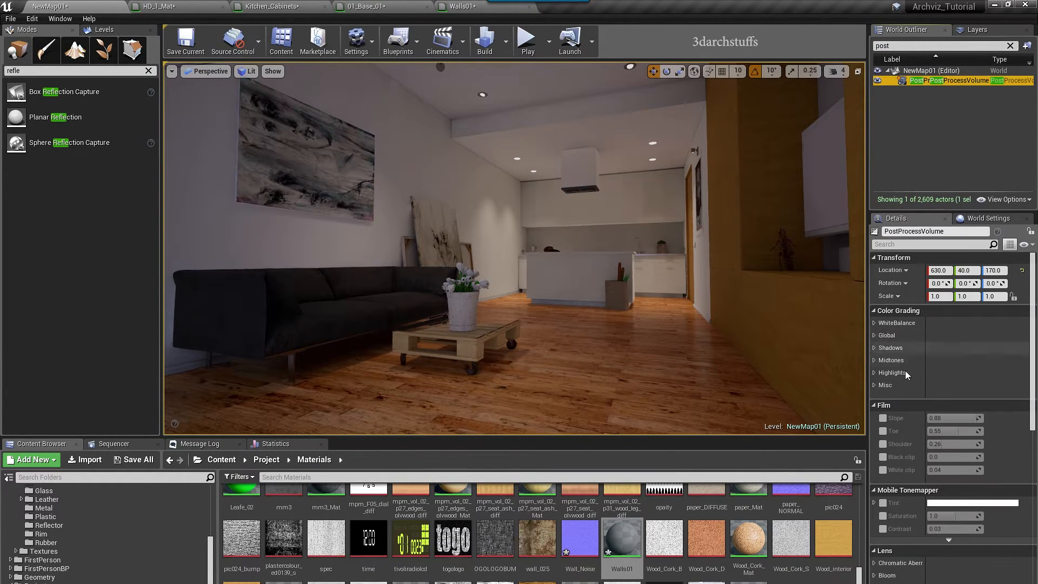
scroll(878, 550, down, 3)
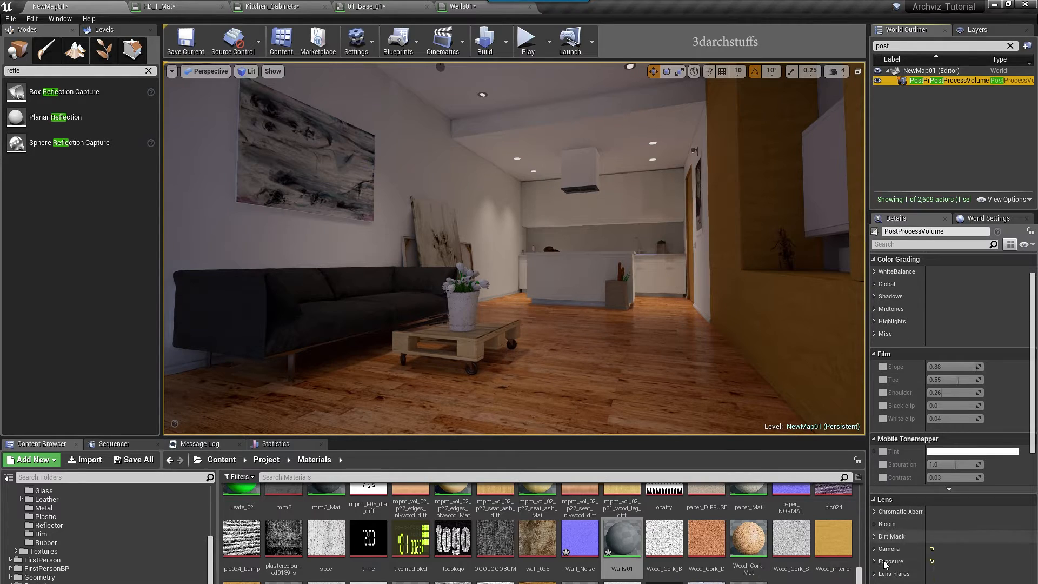
click(875, 549)
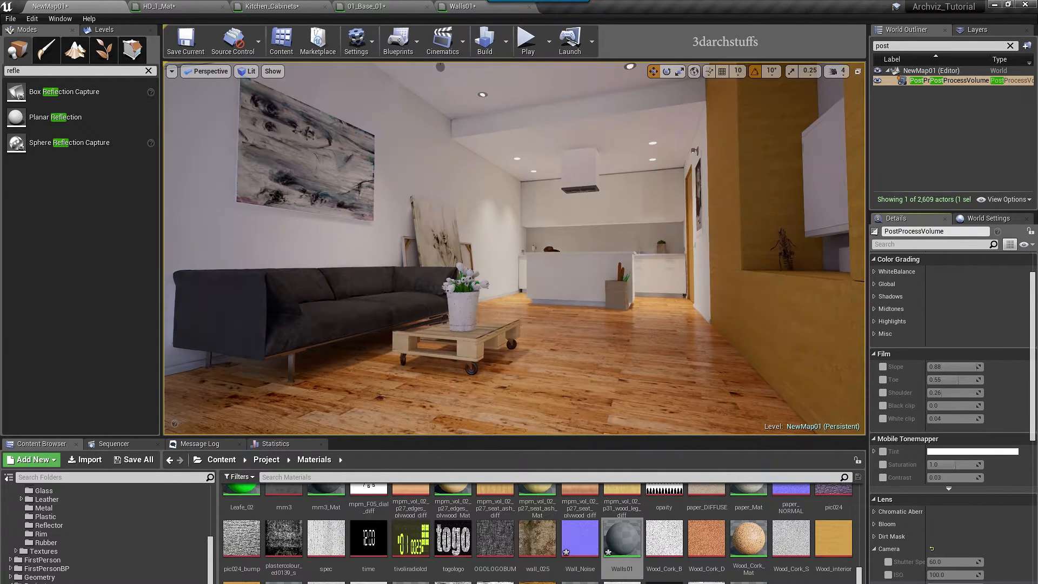
Examine the wall socket beside the coffee maker up close and open its Switch01 material.
right_drag(546, 290, 502, 221)
key(Escape)
scroll(536, 276, up, 5)
click(461, 198)
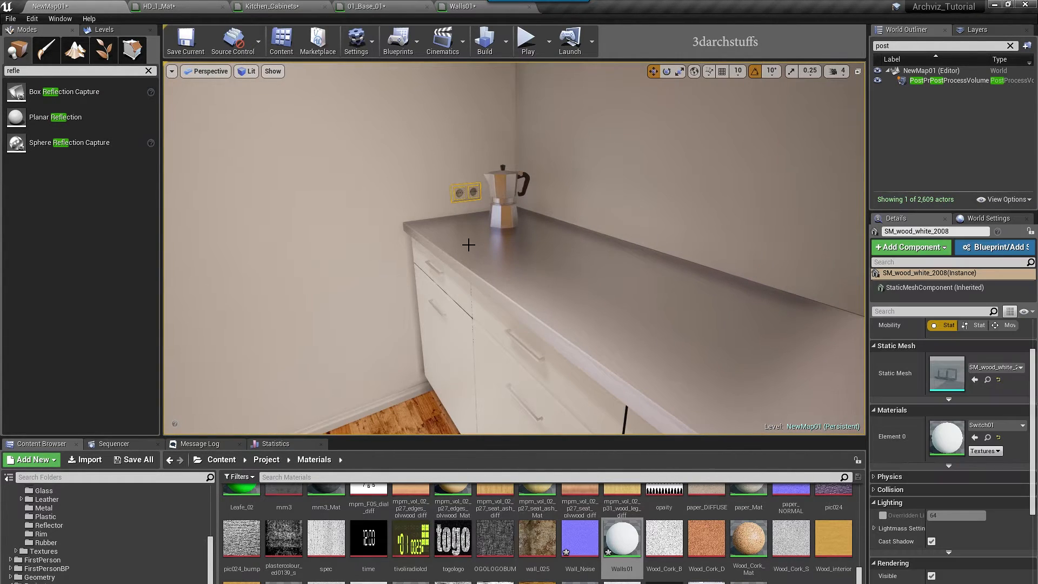
key(f)
alt+drag(501, 306, 522, 289)
alt+right_drag(522, 289, 503, 303)
alt+drag(503, 303, 475, 335)
scroll(904, 530, up, 3)
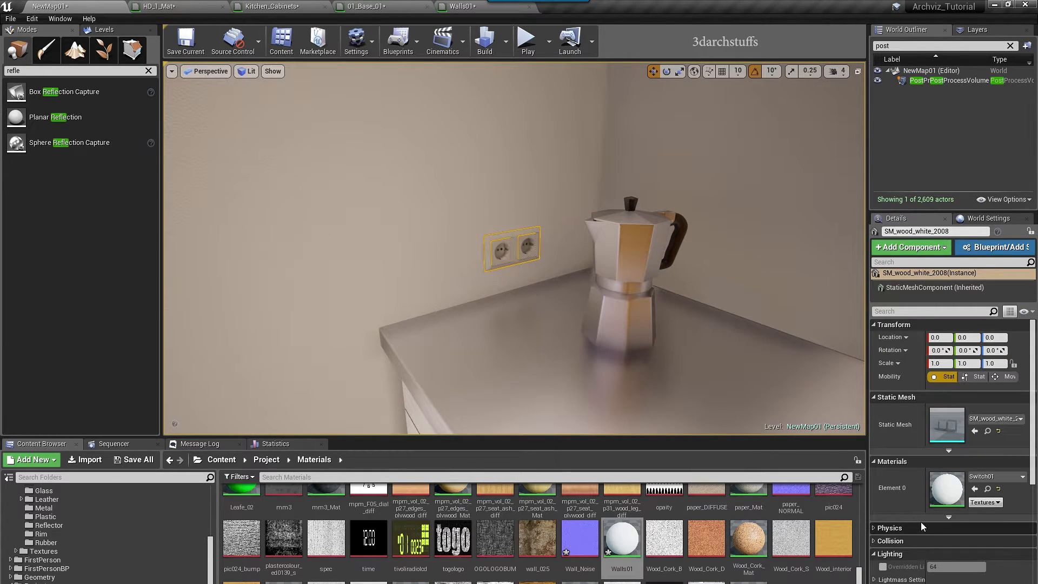
double_click(948, 488)
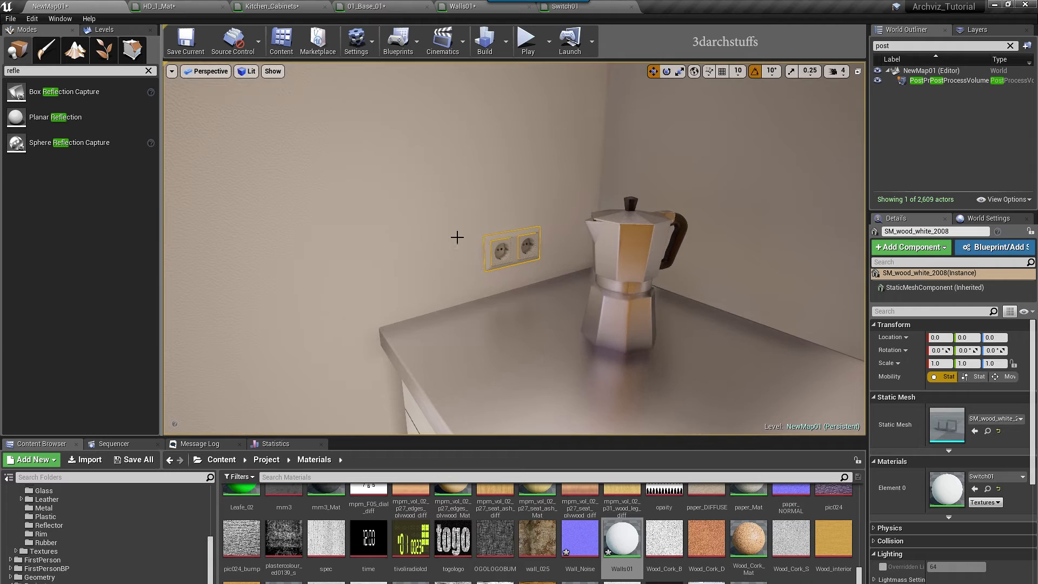
Assign the Glow_Bulb02 material from the Metal folder to the light strip under the kitchen wall cabinets.
mouse_move(456, 234)
right_down()
mouse_move(466, 264)
mouse_move(466, 232)
mouse_move(452, 232)
right_up()
mouse_move(451, 271)
right_down()
mouse_move(465, 288)
mouse_move(468, 270)
right_up()
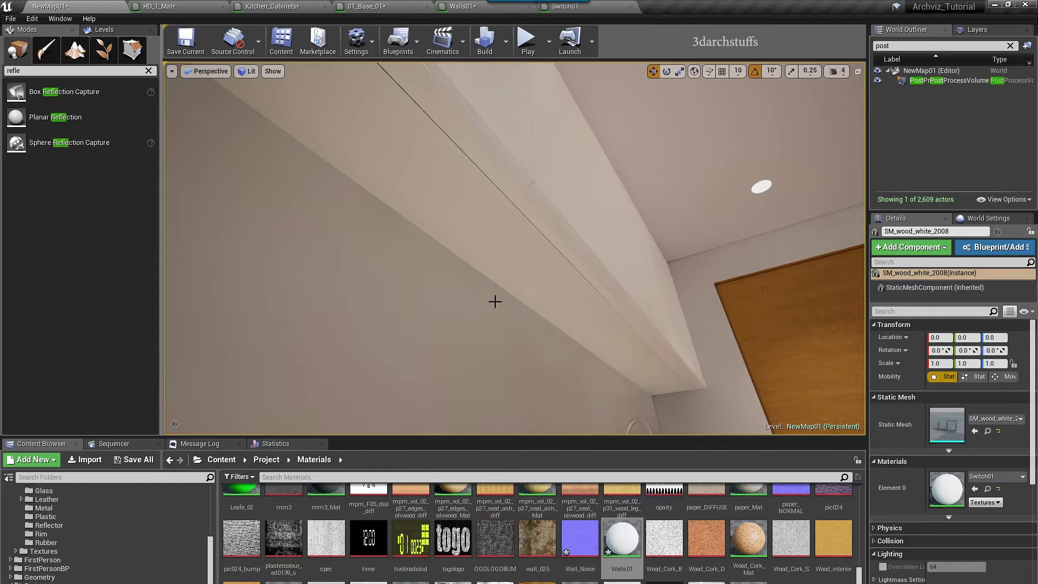
right_drag(401, 192, 315, 221)
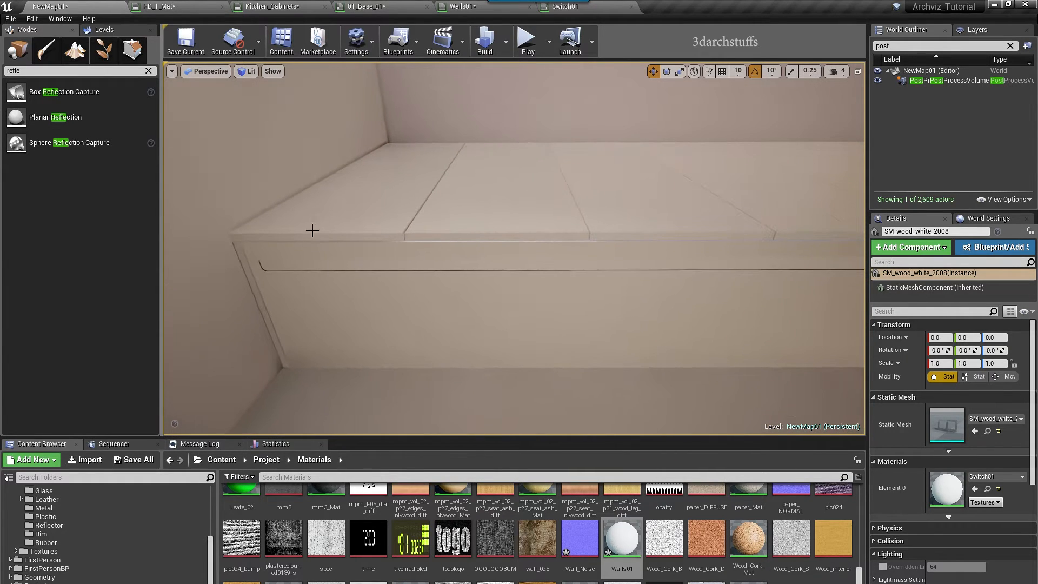
right_drag(367, 267, 524, 369)
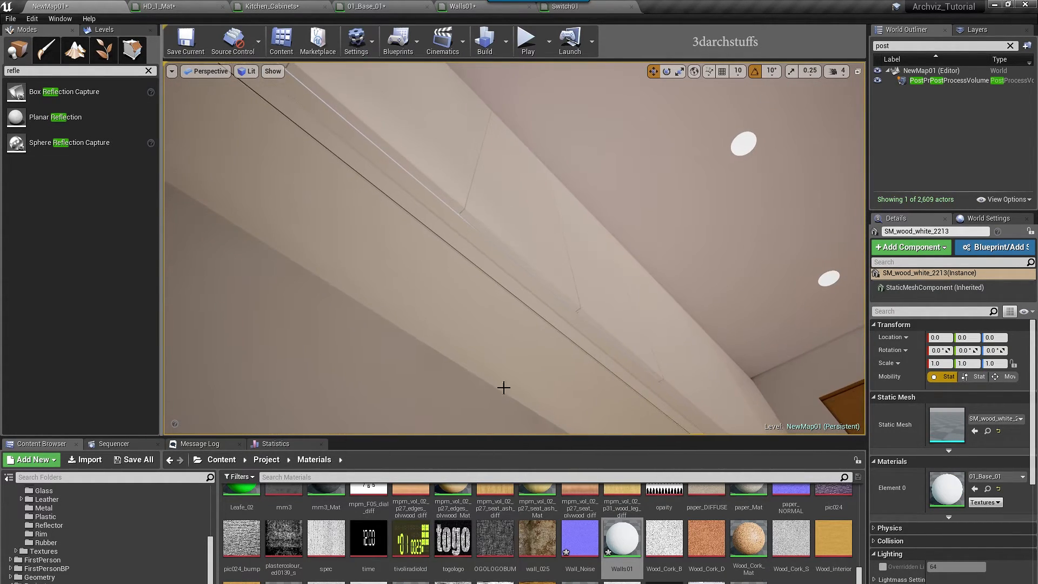
click(43, 508)
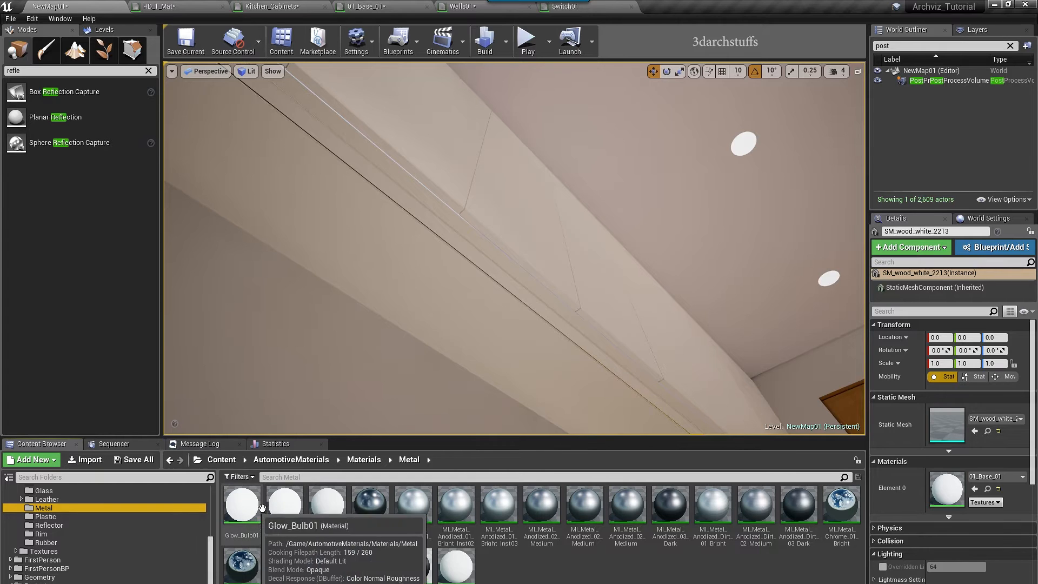
drag(288, 508, 405, 202)
right_drag(464, 384, 464, 384)
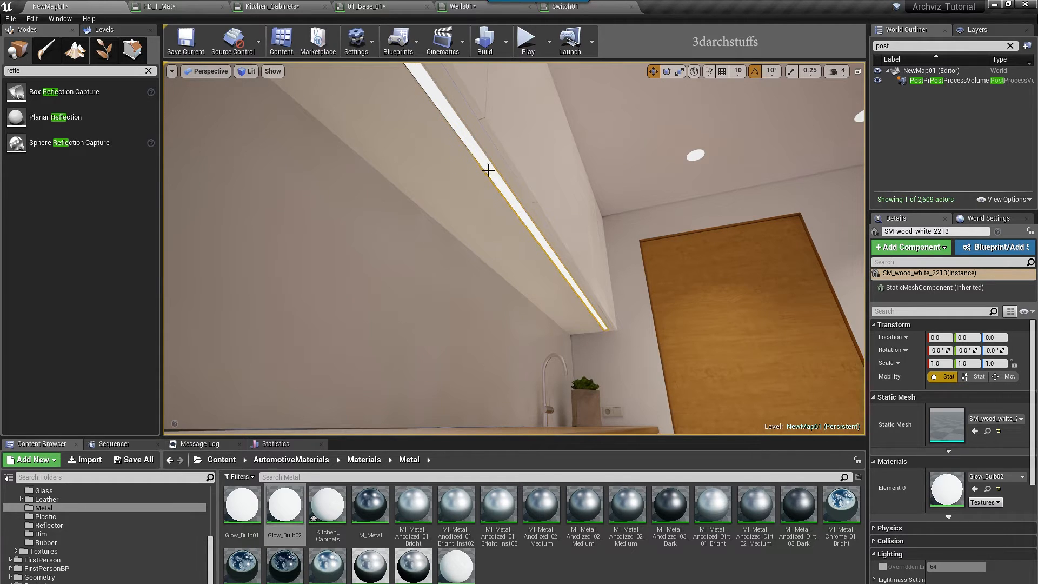
Enable Use Emissive for Static Lighting in the Lightmass settings of the under-cabinet light strip.
right_drag(615, 235, 615, 236)
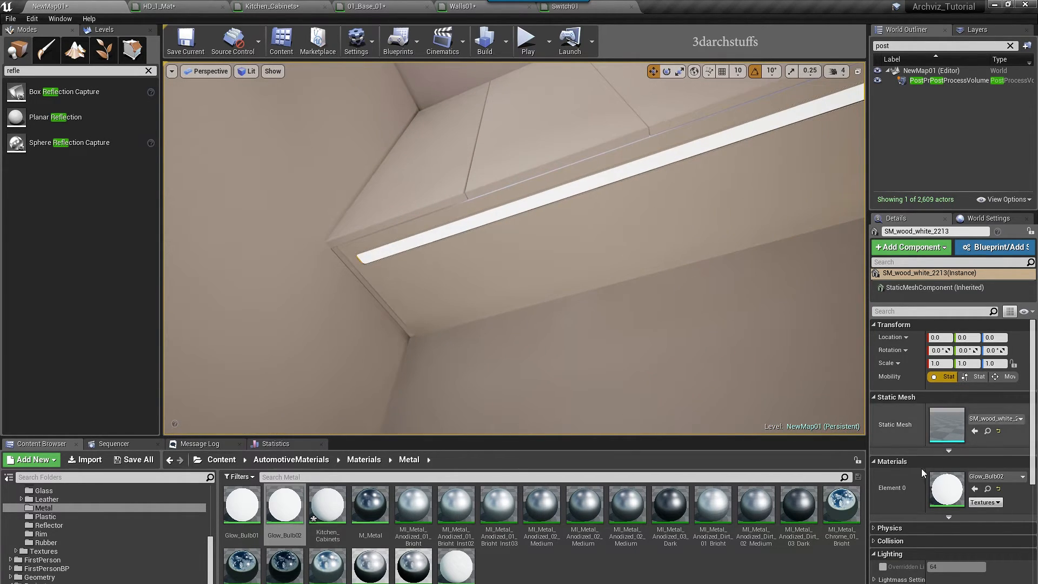
click(874, 579)
scroll(892, 536, down, 1)
scroll(891, 536, down, 1)
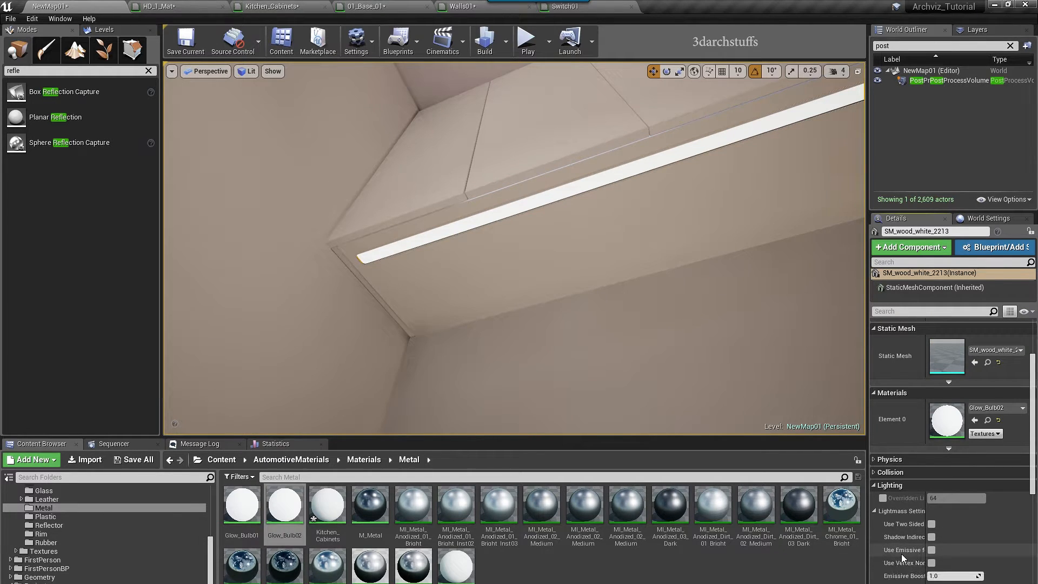
scroll(914, 536, down, 1)
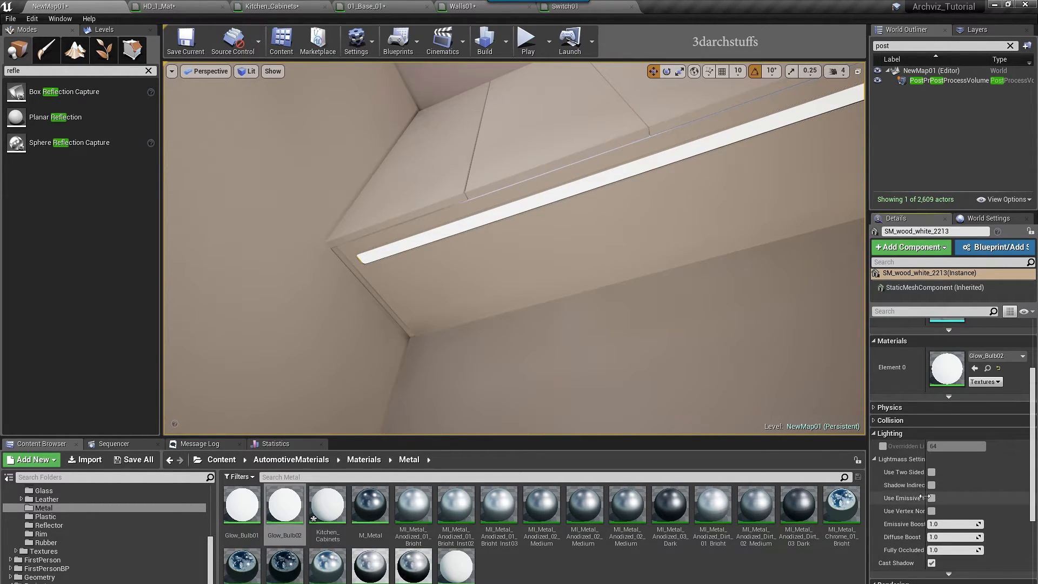
drag(931, 500, 977, 501)
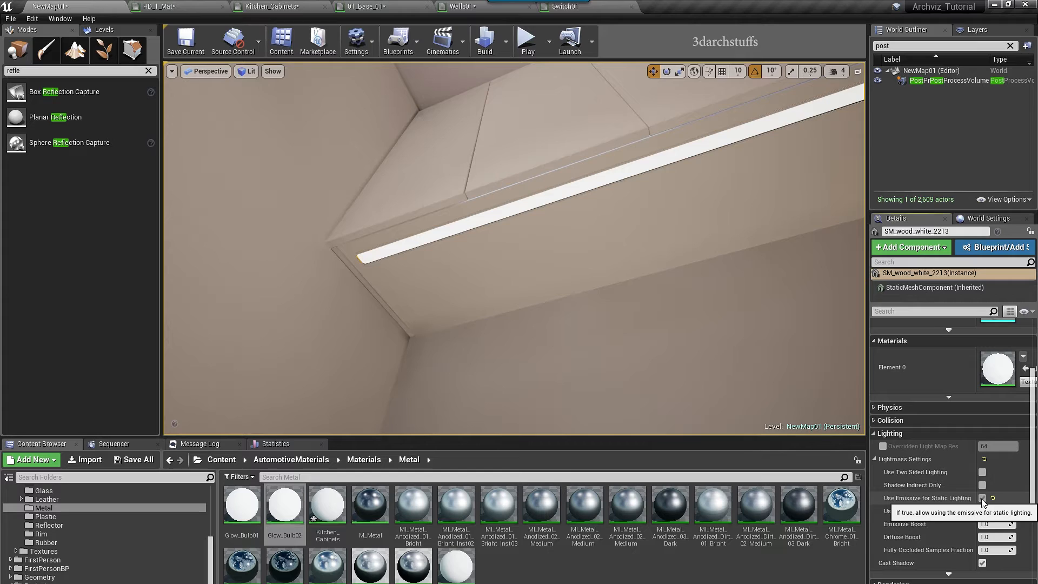
drag(977, 501, 941, 501)
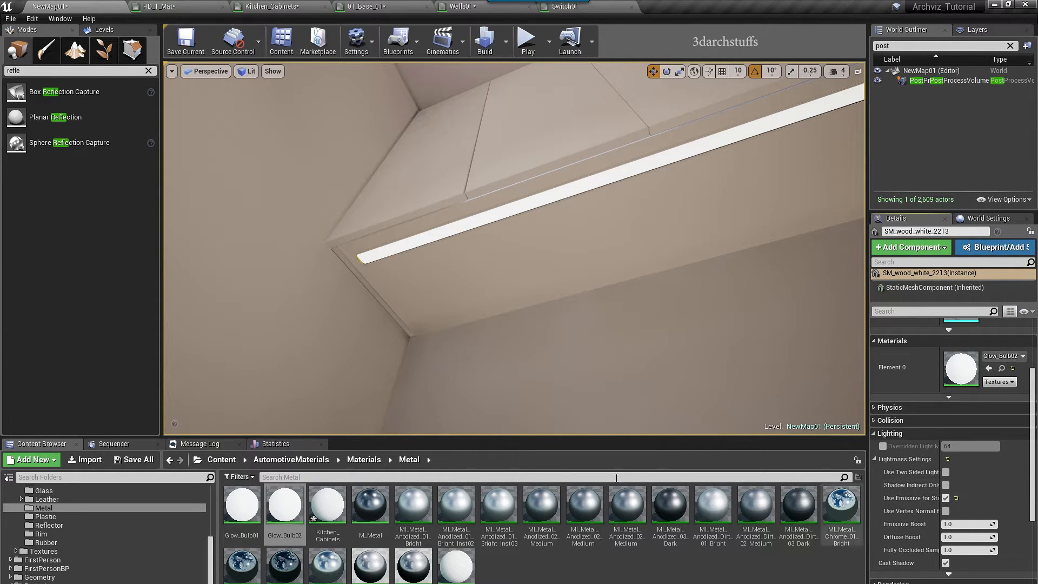
Open the Glow_Bulb02 material, rearrange its colour constant, Multiply and result nodes, apply it and return to the level.
double_click(284, 506)
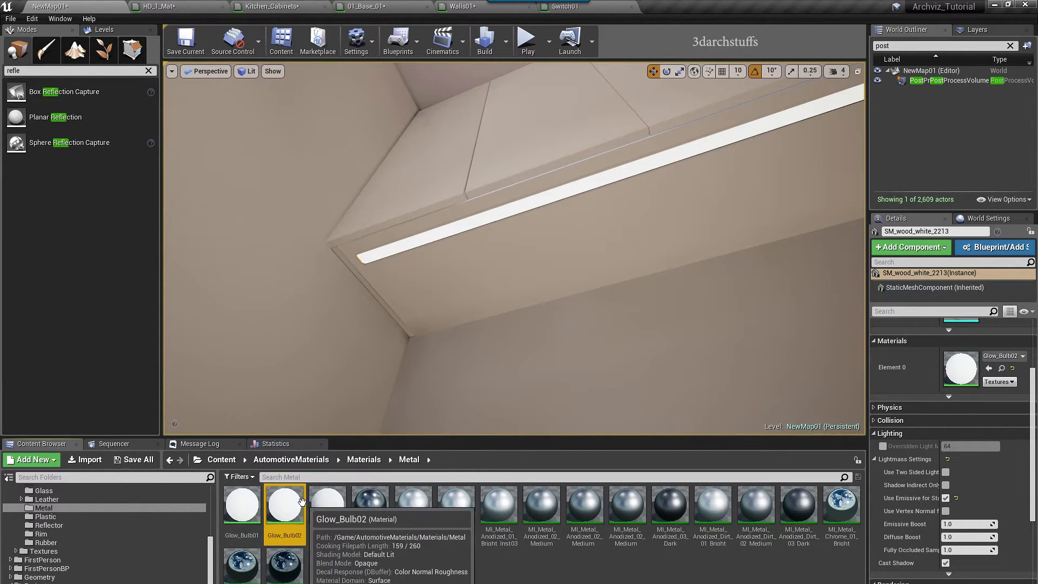
right_drag(312, 280, 483, 368)
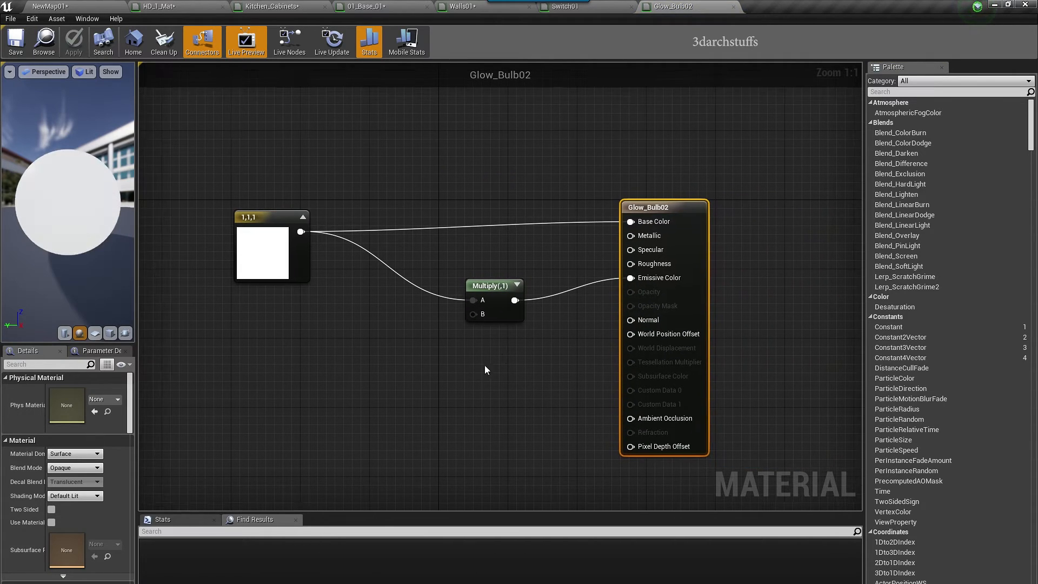
drag(663, 211, 655, 211)
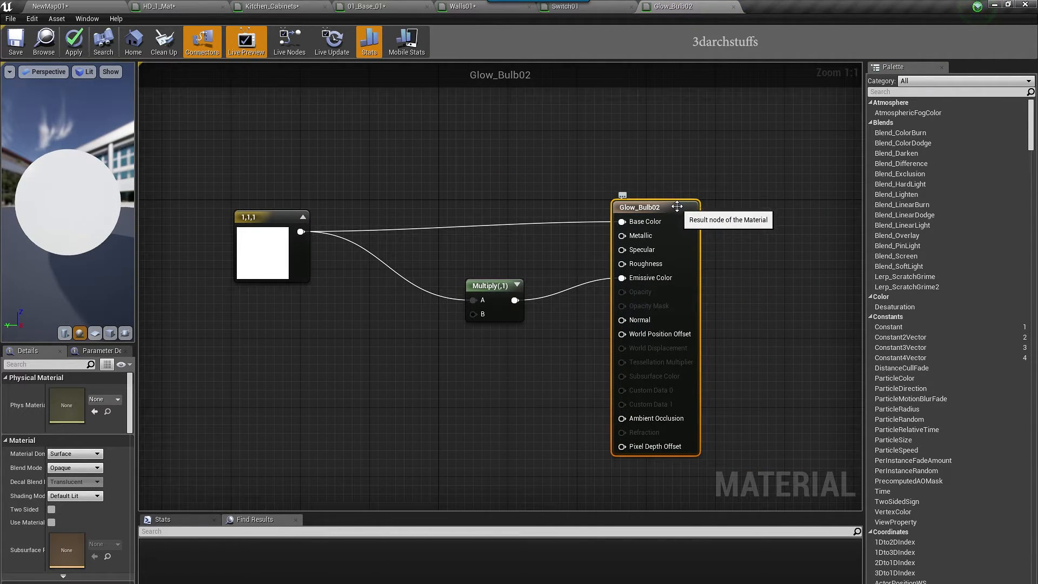
drag(254, 232, 321, 179)
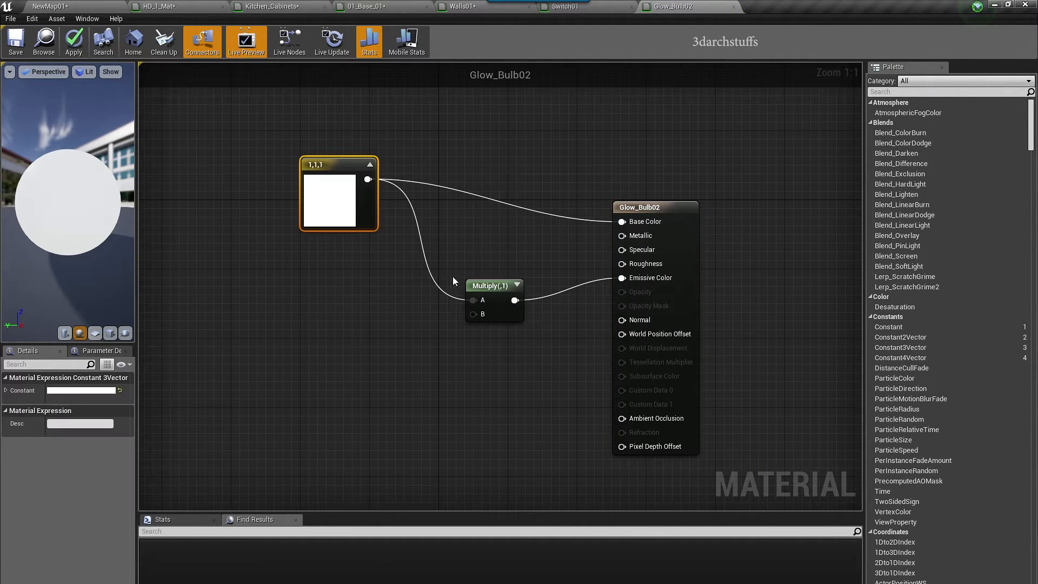
drag(489, 286, 488, 234)
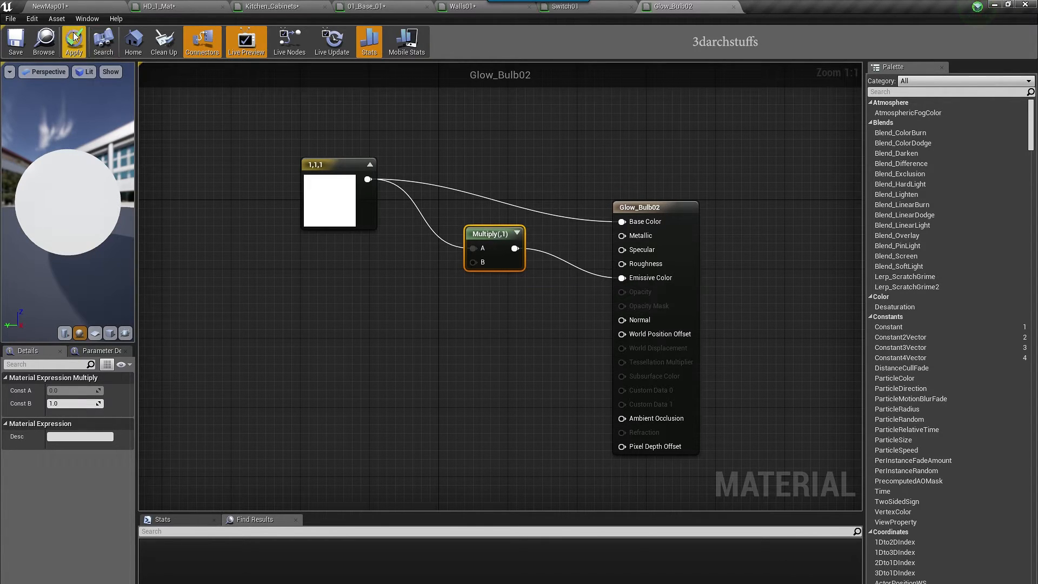
click(100, 5)
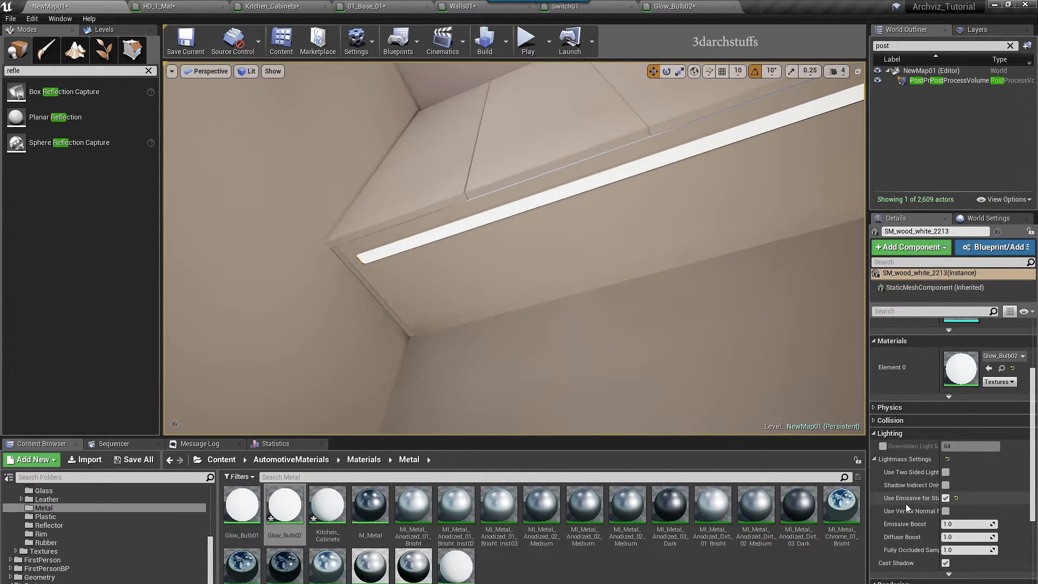
Set Const B of the Multiply node in Glow_Bulb02 to 8, apply the material and return to the level.
mouse_move(938, 500)
mouse_down()
mouse_move(977, 501)
mouse_move(933, 504)
mouse_move(949, 506)
mouse_up()
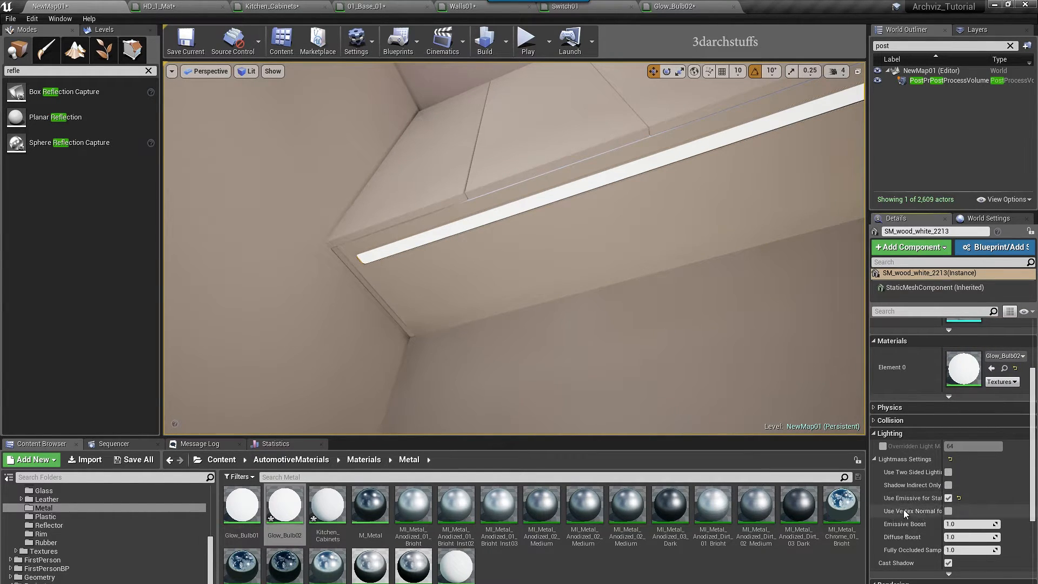
scroll(930, 502, up, 5)
right_drag(837, 257, 963, 292)
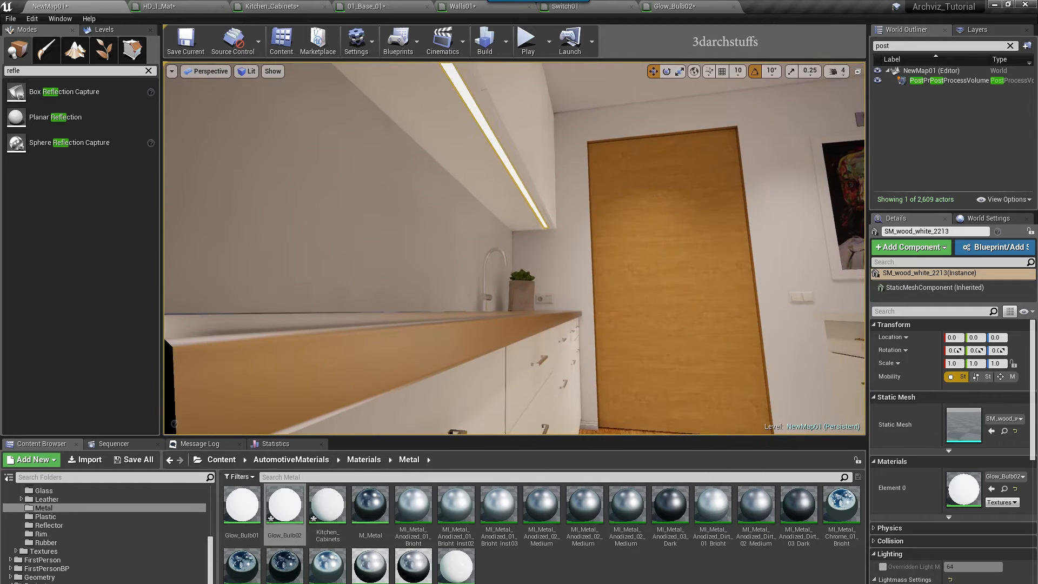
right_drag(602, 277, 417, 228)
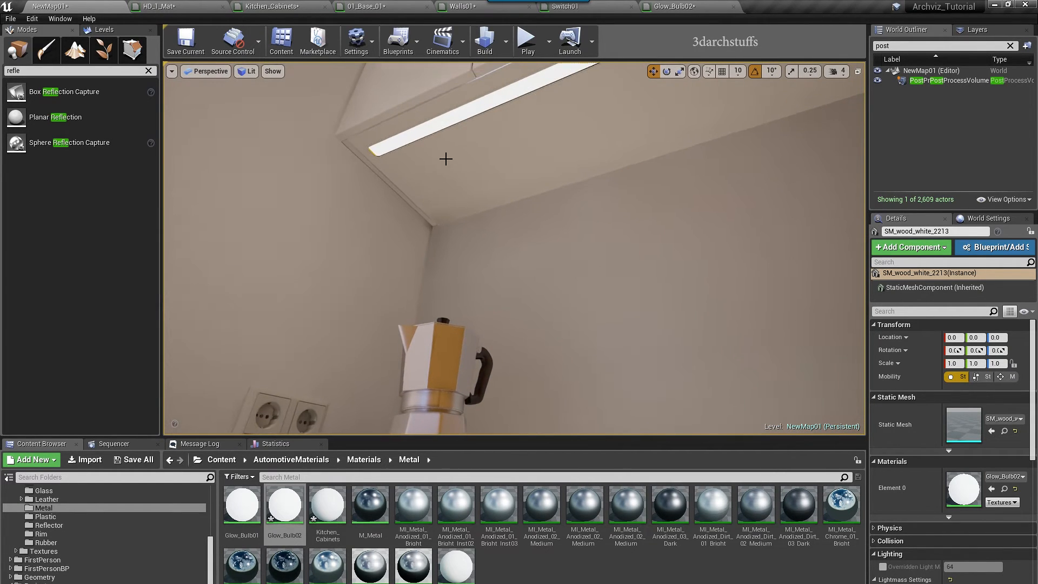
double_click(964, 489)
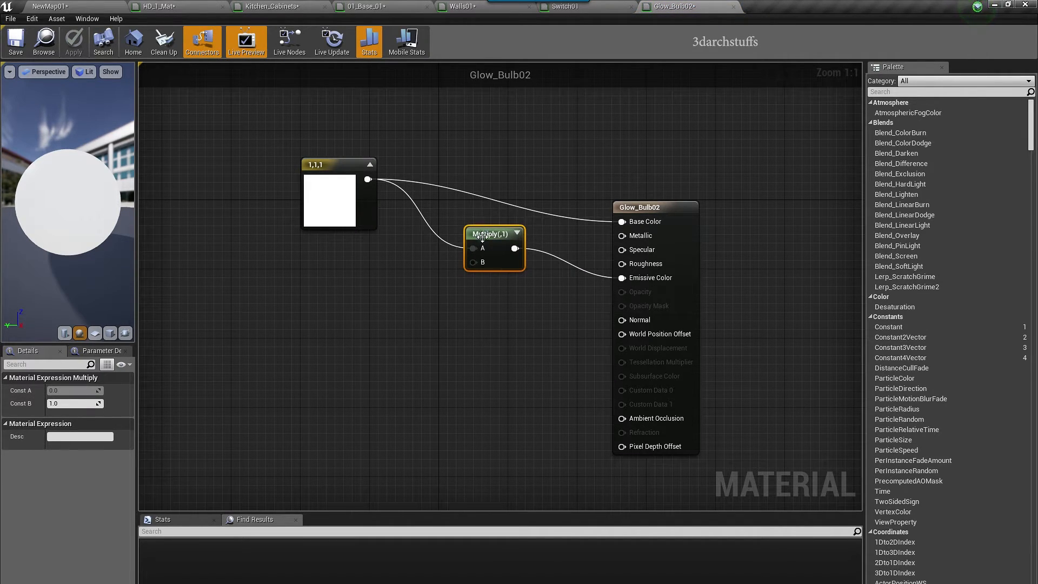
click(79, 402)
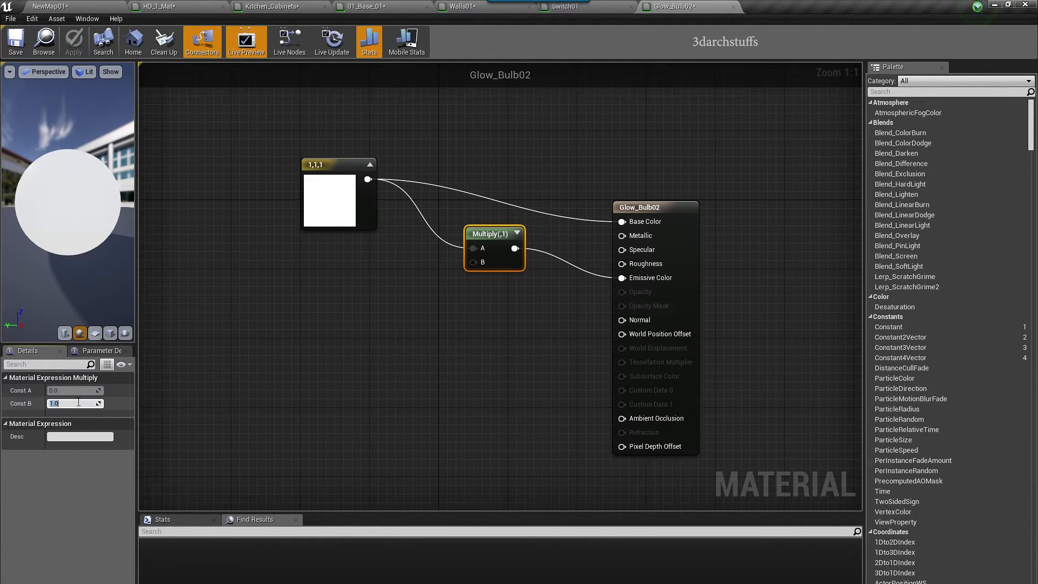
key(Return)
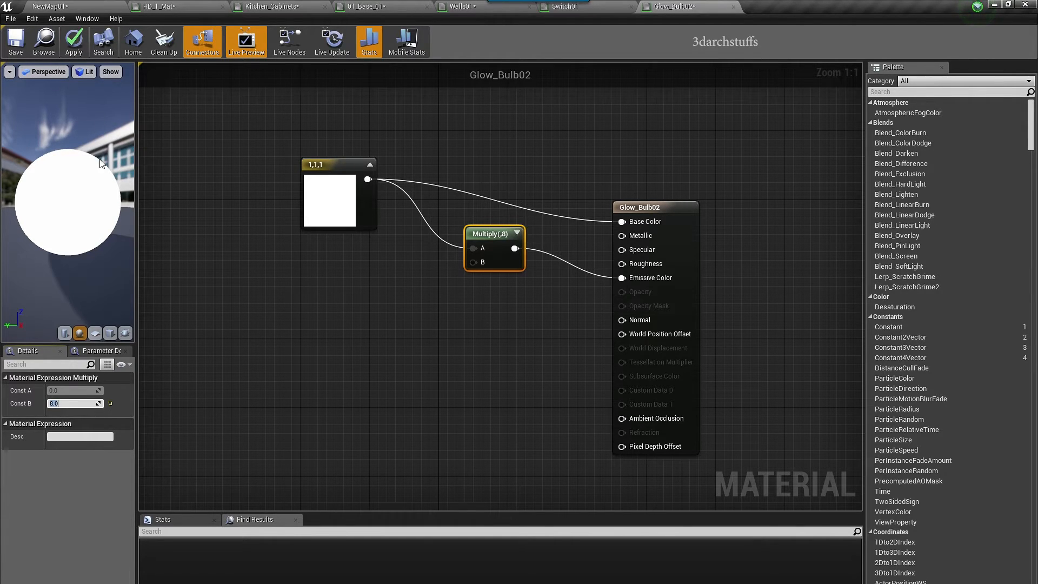
click(187, 162)
click(340, 203)
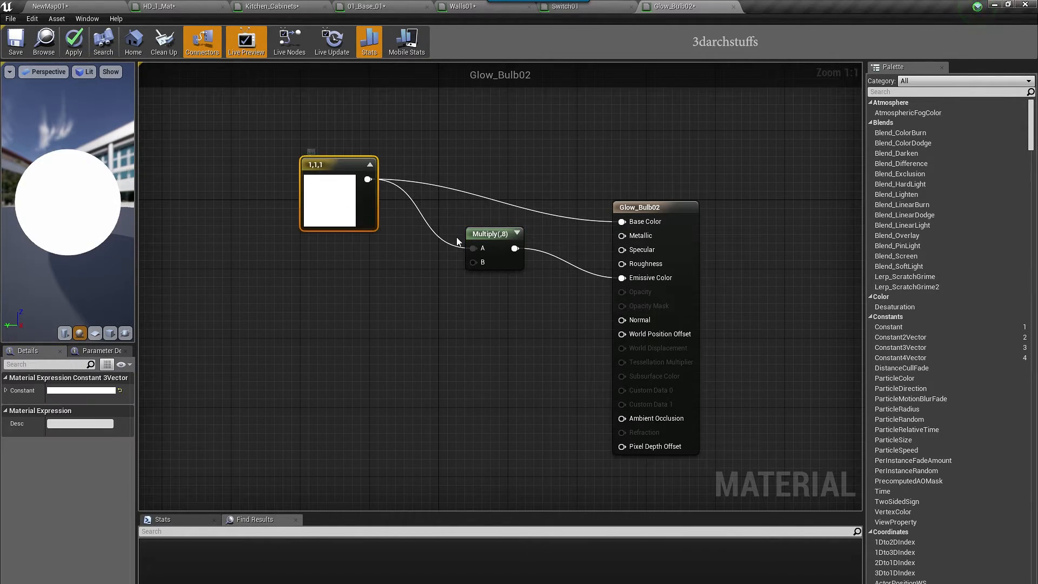
click(490, 233)
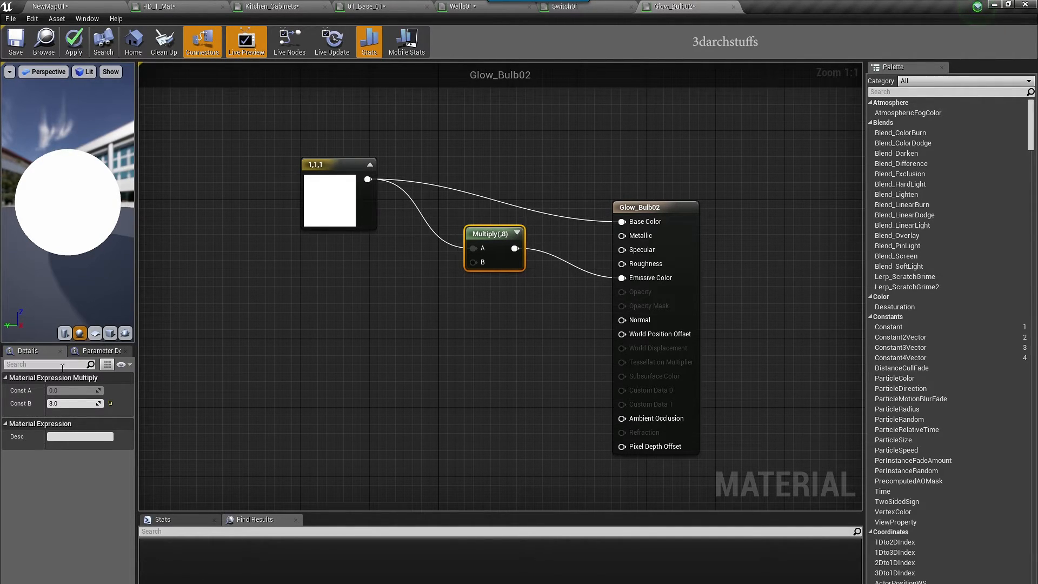
click(74, 42)
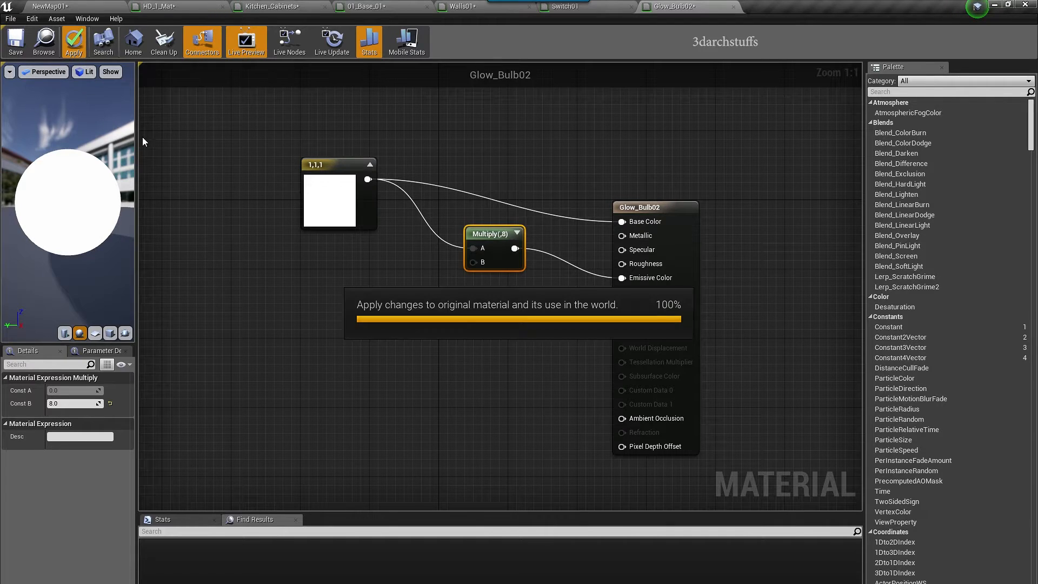
click(111, 5)
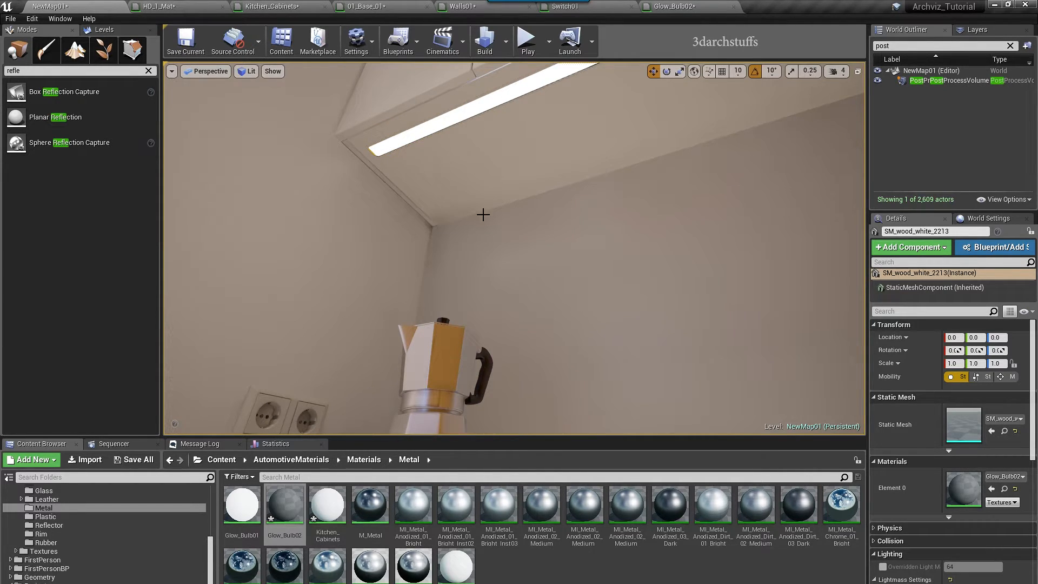
Set the shared specular and roughness constant of the Kitchen_Cabinets material to 0.5, apply it and return to the level.
right_drag(472, 210, 472, 288)
right_drag(512, 211, 763, 270)
right_drag(771, 371, 771, 319)
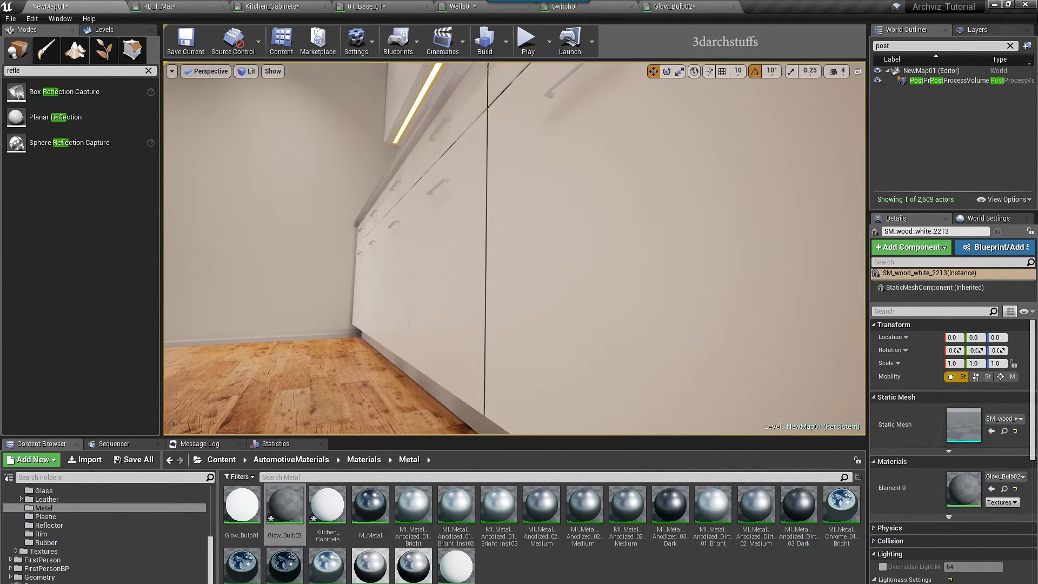
click(771, 371)
double_click(963, 490)
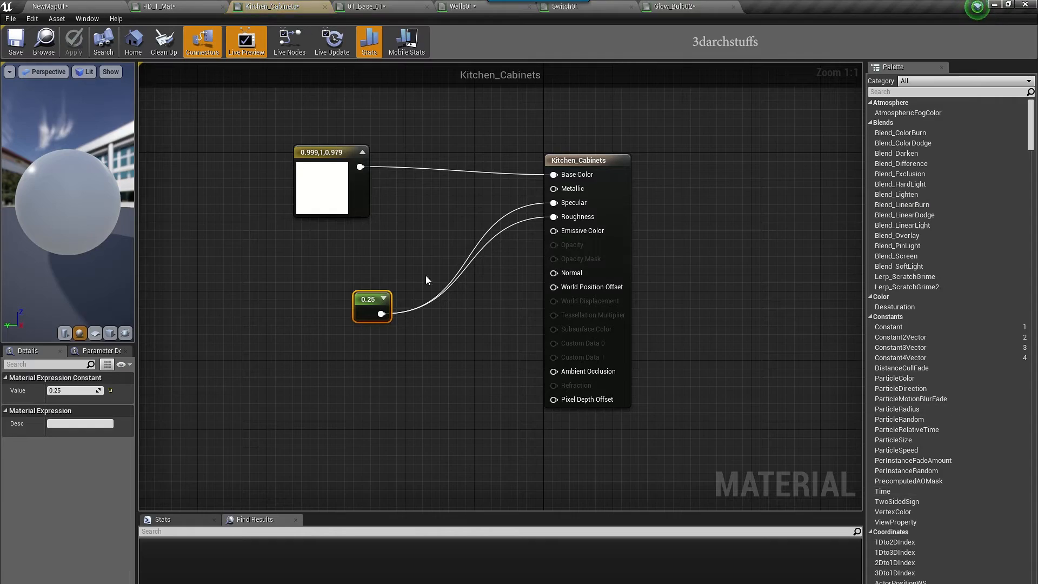
click(327, 192)
click(369, 303)
click(374, 244)
click(367, 302)
click(66, 389)
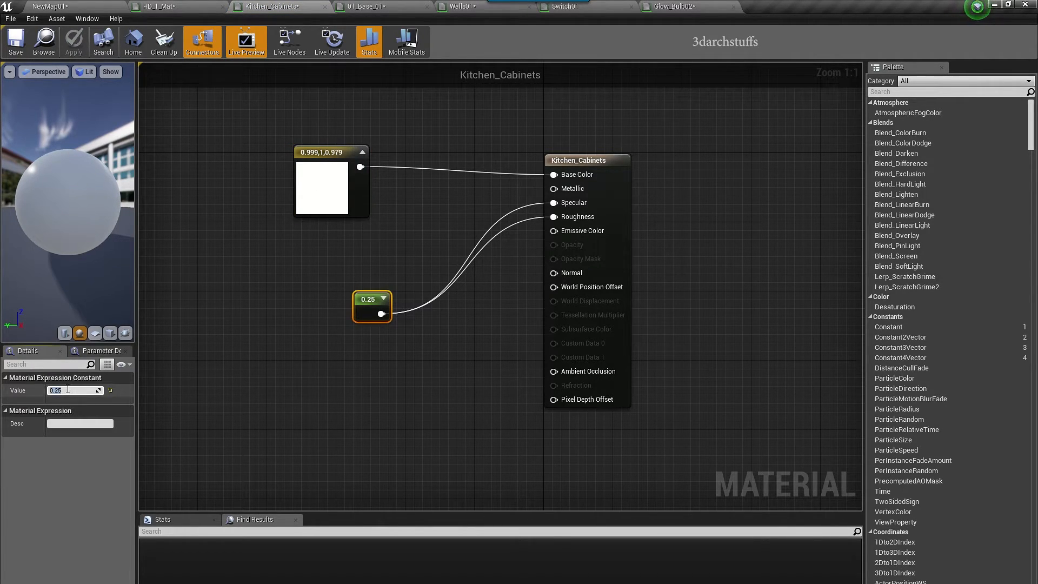
text(.5)
key(Return)
click(74, 43)
click(54, 7)
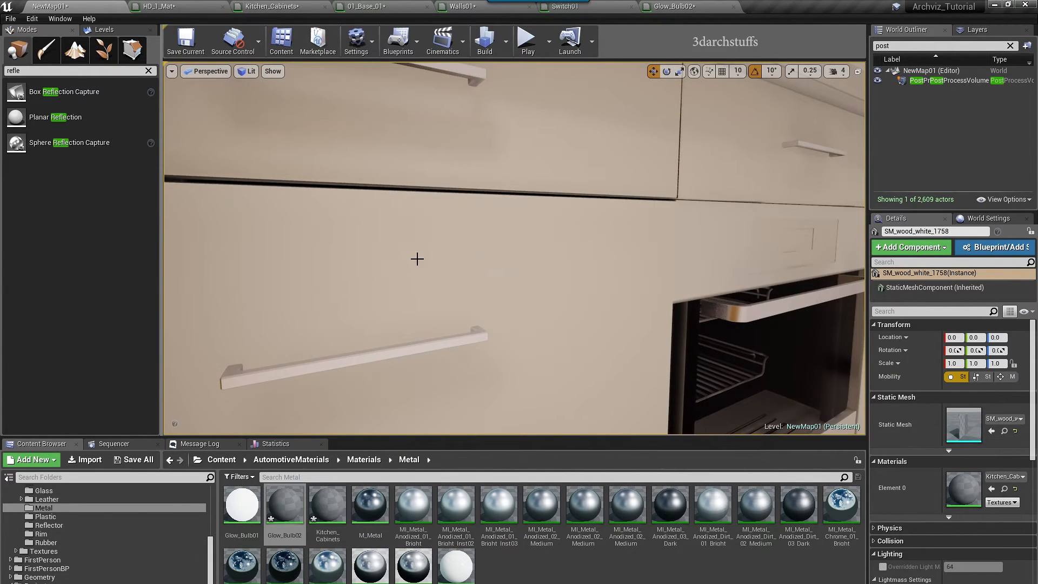
Override the Base Color in the drawer handle's metal material instance with a darker grey, value about 0.53.
click(472, 332)
double_click(962, 485)
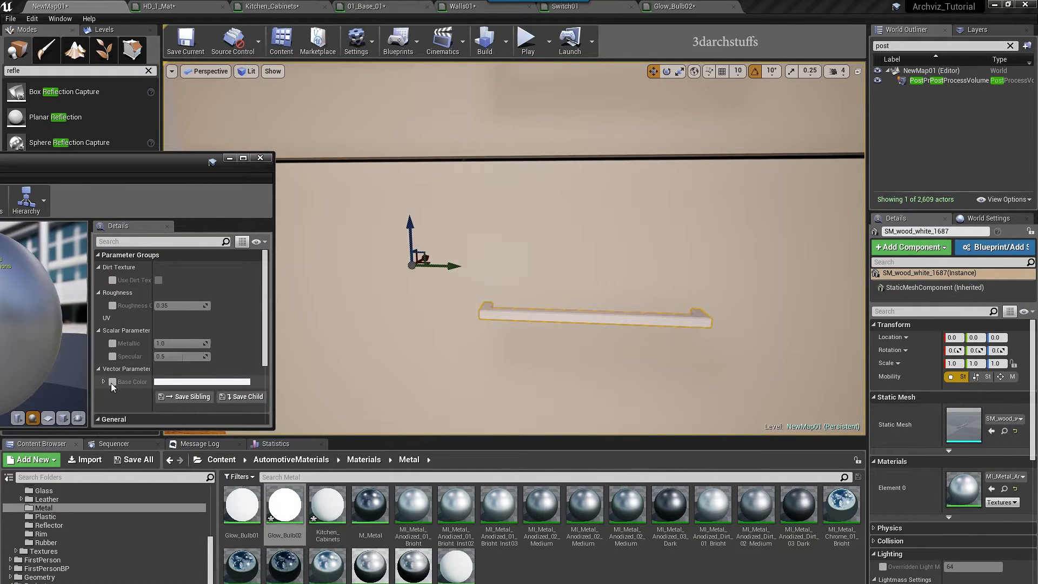
click(113, 382)
click(184, 382)
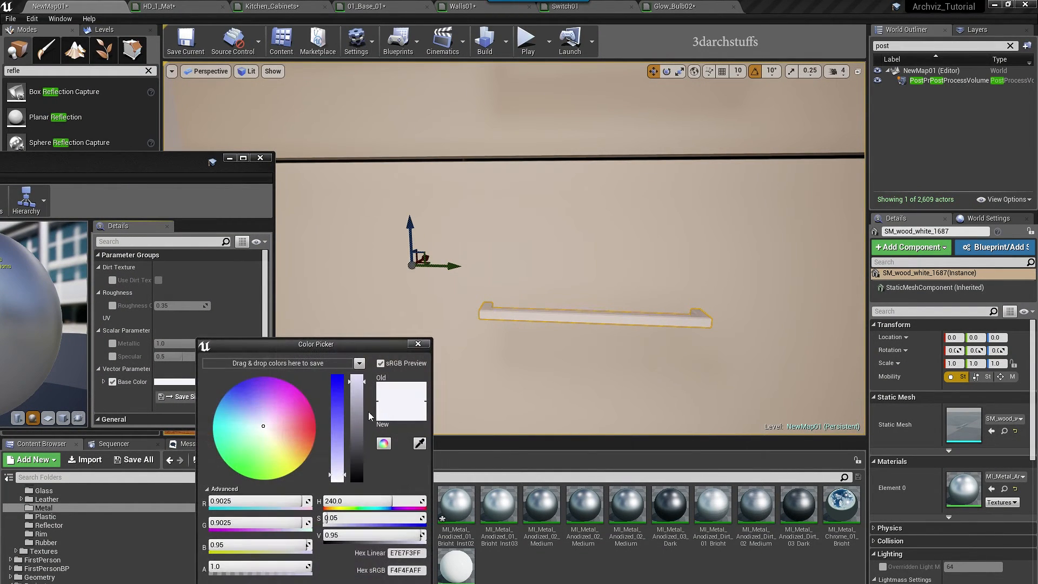
drag(360, 386, 352, 434)
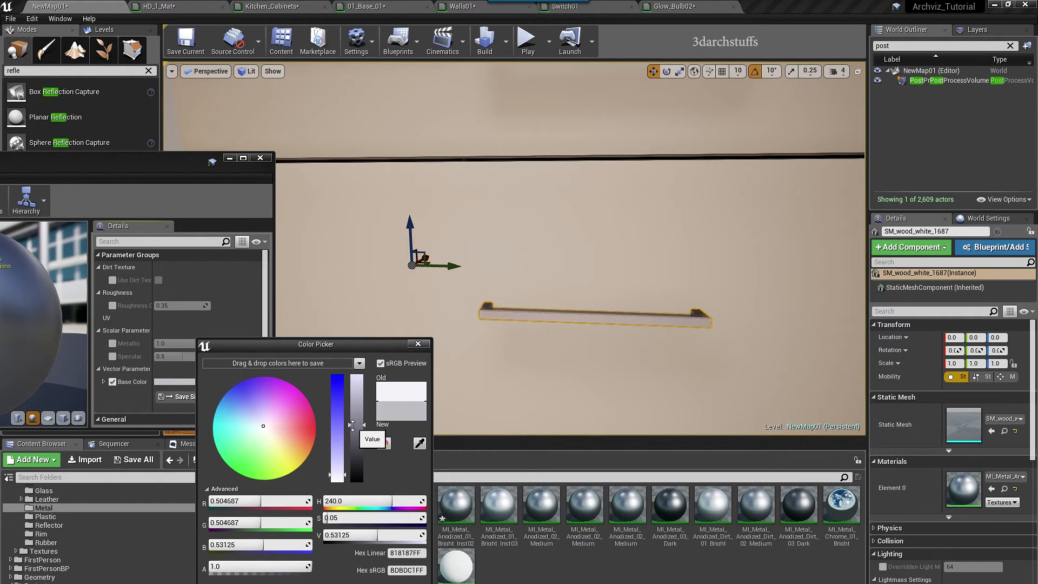
click(479, 464)
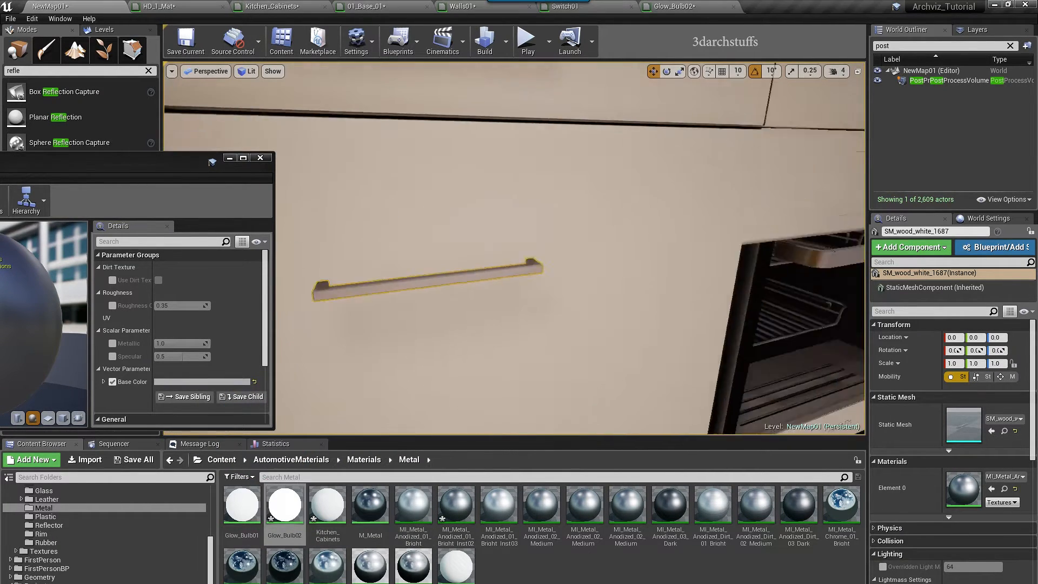
Select a wooden wall cabinet panel in the living room and open its Wood_interior_Mat material.
key(Escape)
right_drag(513, 249, 482, 189)
click(434, 221)
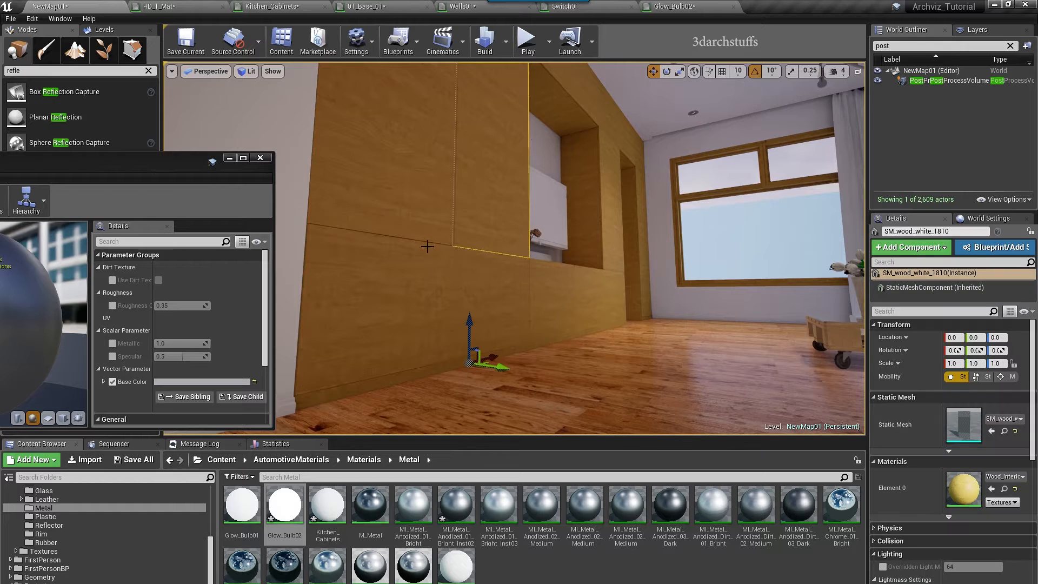
double_click(964, 488)
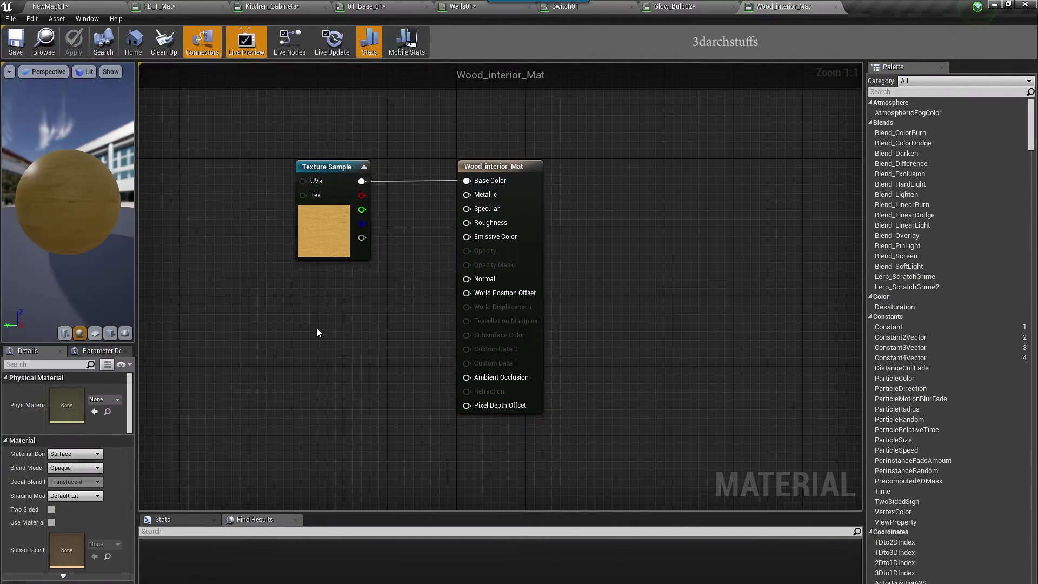
Add a constant to Wood_interior_Mat, connect it to Specular and Roughness, and move the Texture Sample and constant away from the result node.
click(318, 332)
drag(333, 345, 466, 208)
drag(326, 167, 264, 123)
drag(333, 345, 467, 222)
drag(327, 331, 303, 297)
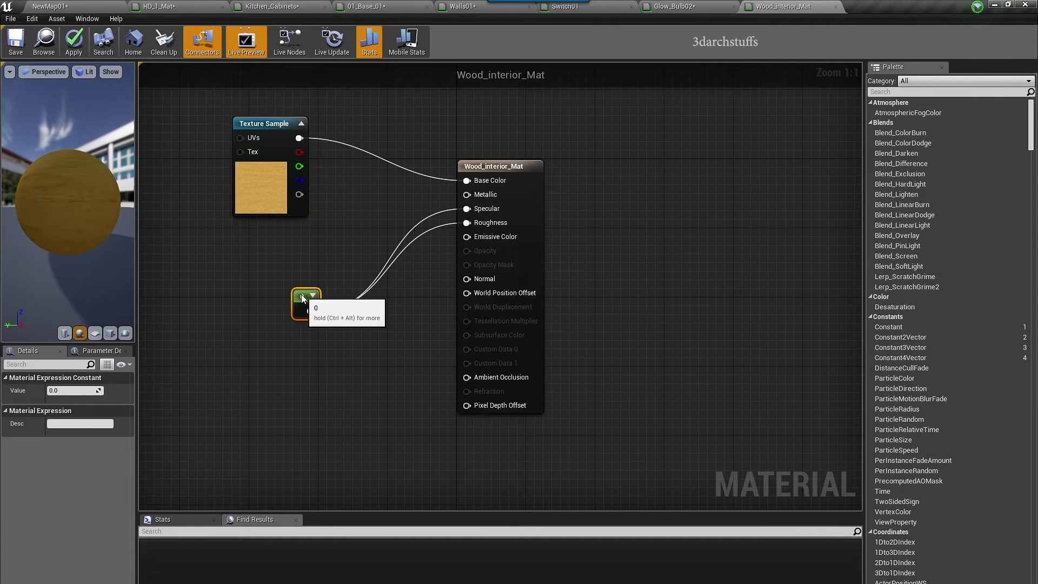
Set the constant in Wood_interior_Mat to 0.25, apply the material and return to the level.
click(74, 390)
text(.25)
key(Return)
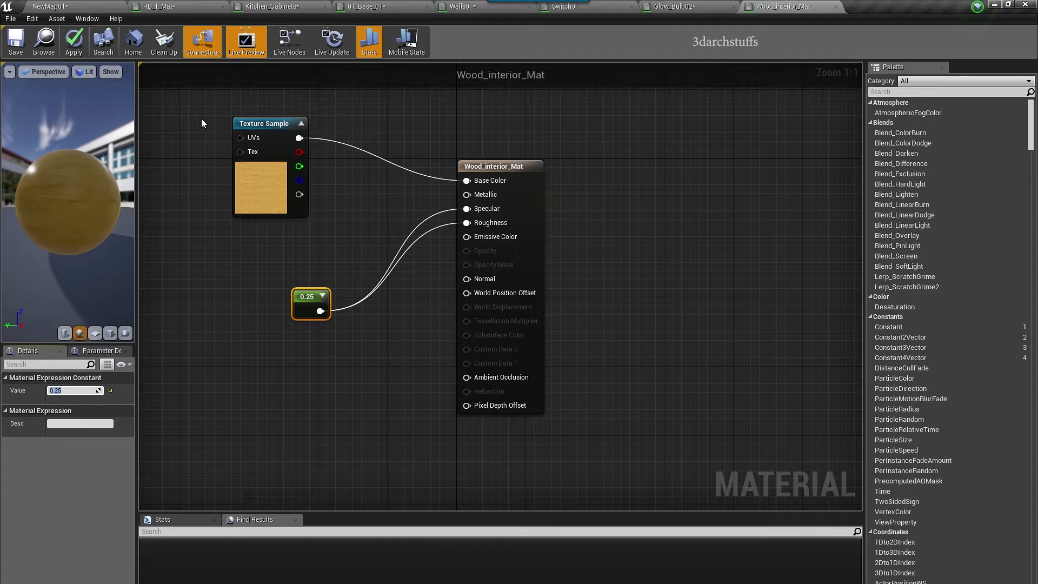
click(74, 41)
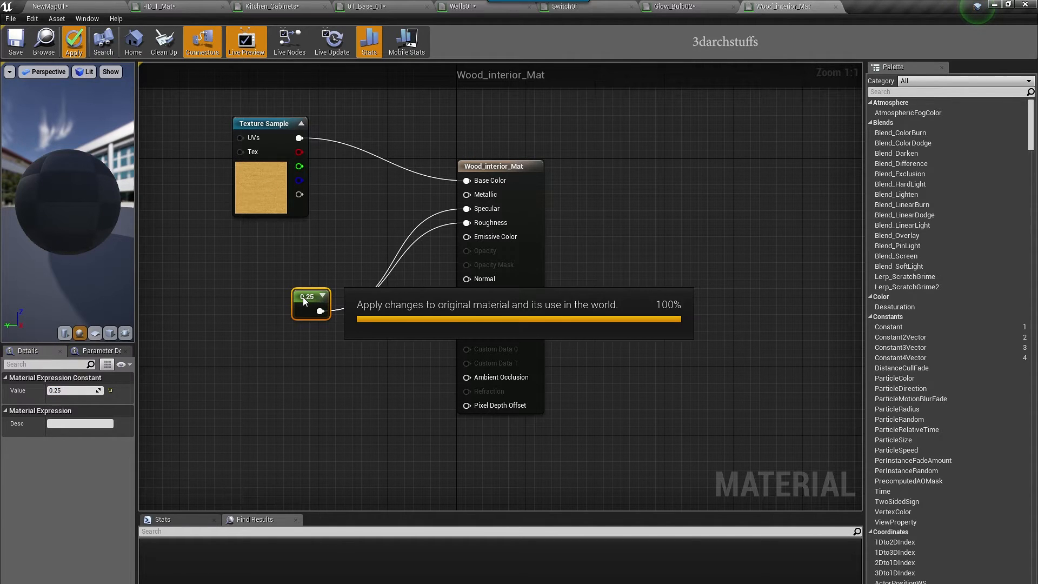
drag(302, 296, 294, 280)
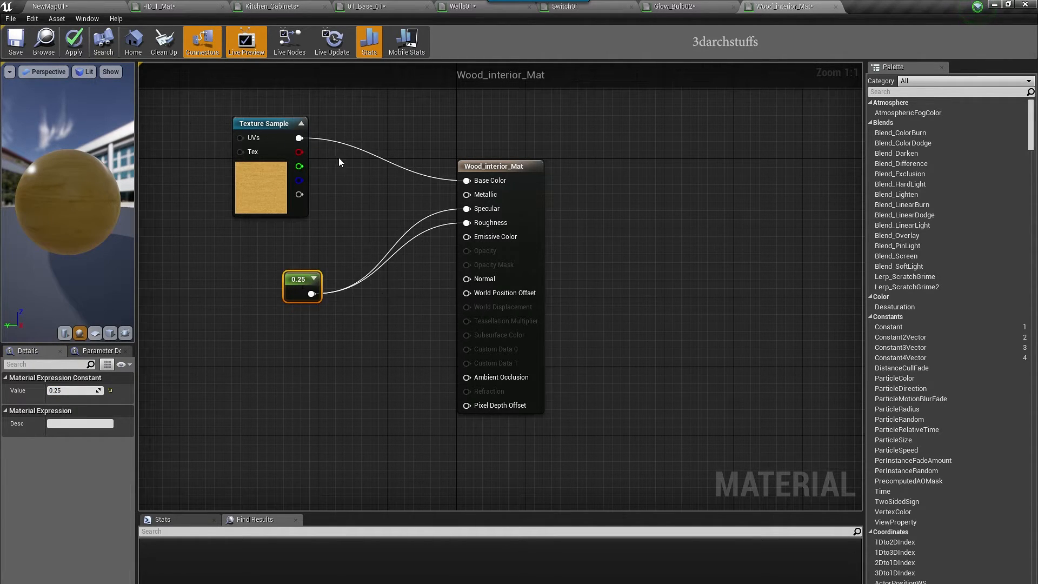
click(99, 12)
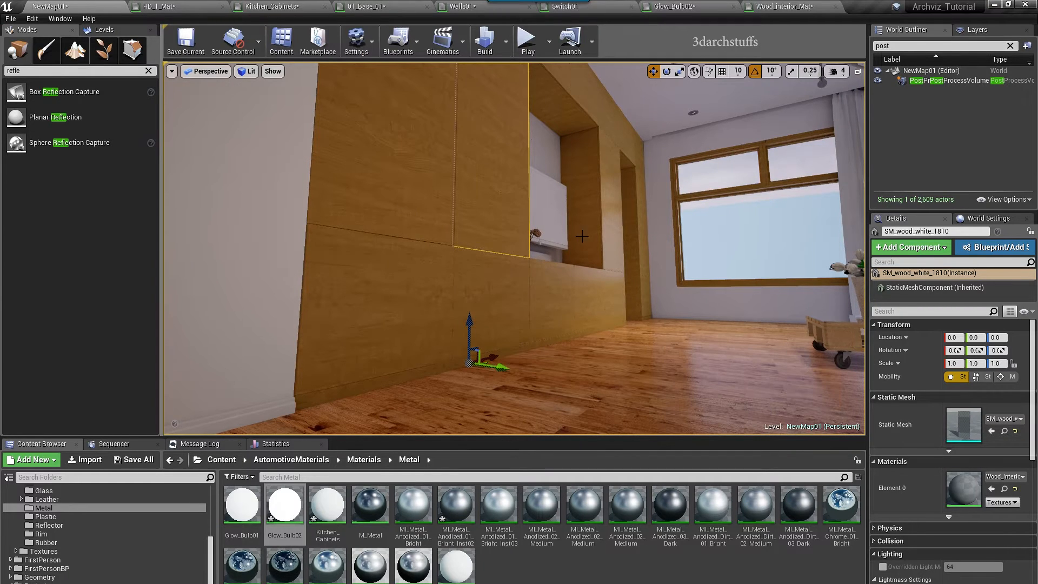
Select the dark sofa's seat cushion in the level and open its mm3_Mat material.
right_drag(596, 290, 630, 296)
mouse_move(628, 277)
middle_down()
mouse_move(599, 253)
mouse_move(602, 269)
mouse_move(583, 256)
mouse_move(621, 278)
mouse_move(594, 314)
mouse_move(591, 343)
mouse_move(574, 285)
mouse_move(583, 254)
mouse_move(606, 235)
mouse_move(627, 303)
middle_up()
key(Escape)
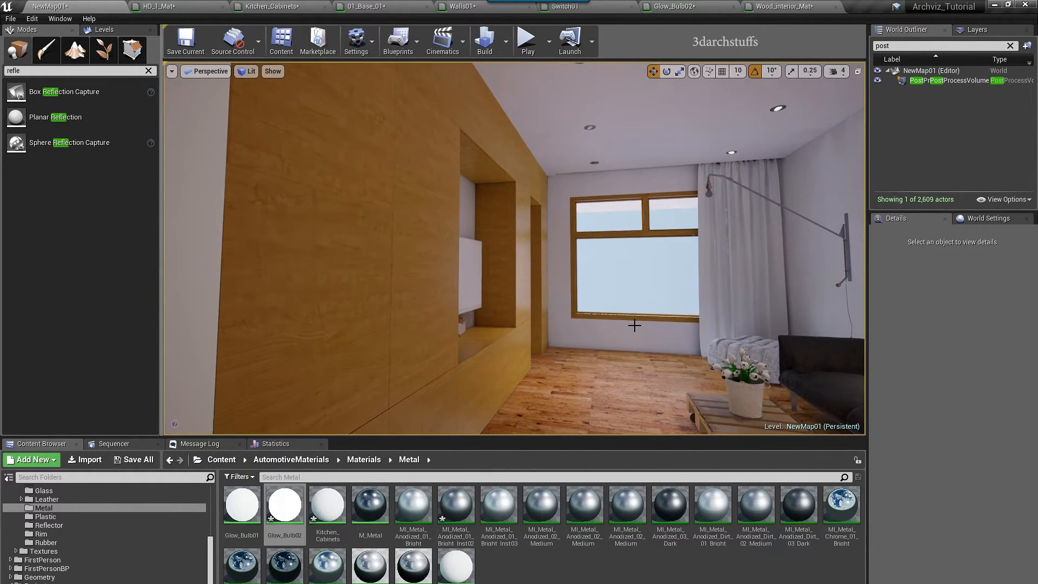
scroll(634, 326, up, 4)
mouse_move(625, 338)
right_down()
mouse_move(687, 330)
mouse_move(671, 385)
mouse_move(687, 383)
mouse_move(649, 295)
mouse_move(682, 304)
mouse_move(681, 277)
mouse_move(662, 273)
right_up()
click(451, 297)
double_click(955, 488)
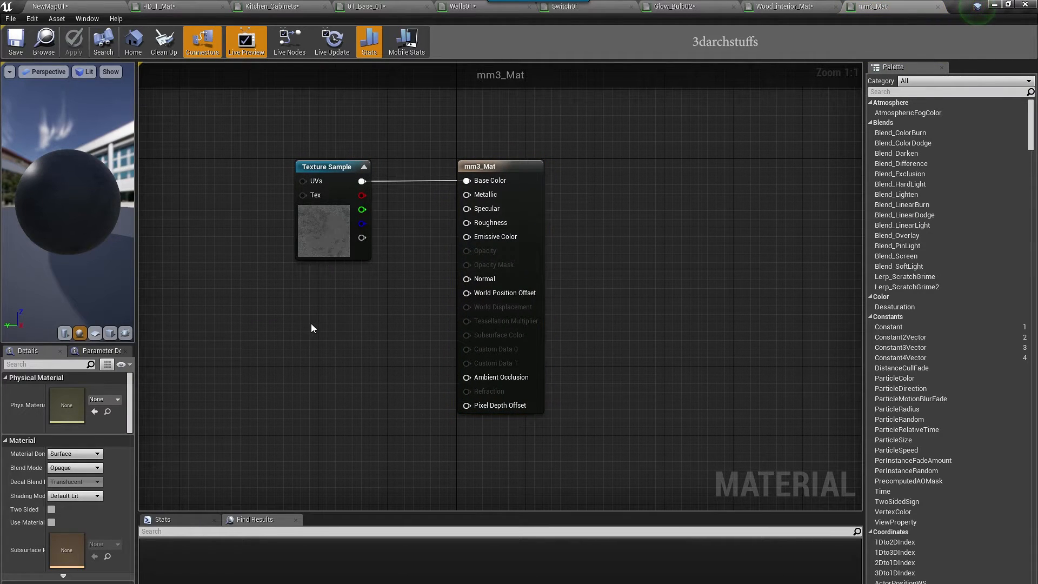
Add a constant to mm3_Mat and connect it to both Specular and Roughness.
click(311, 324)
drag(329, 346, 466, 208)
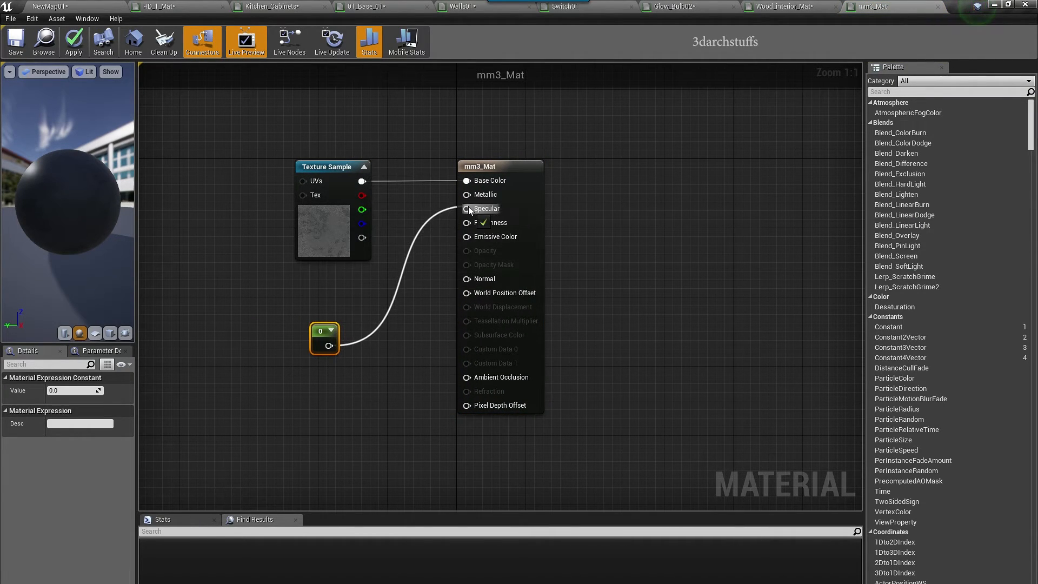
drag(329, 346, 466, 223)
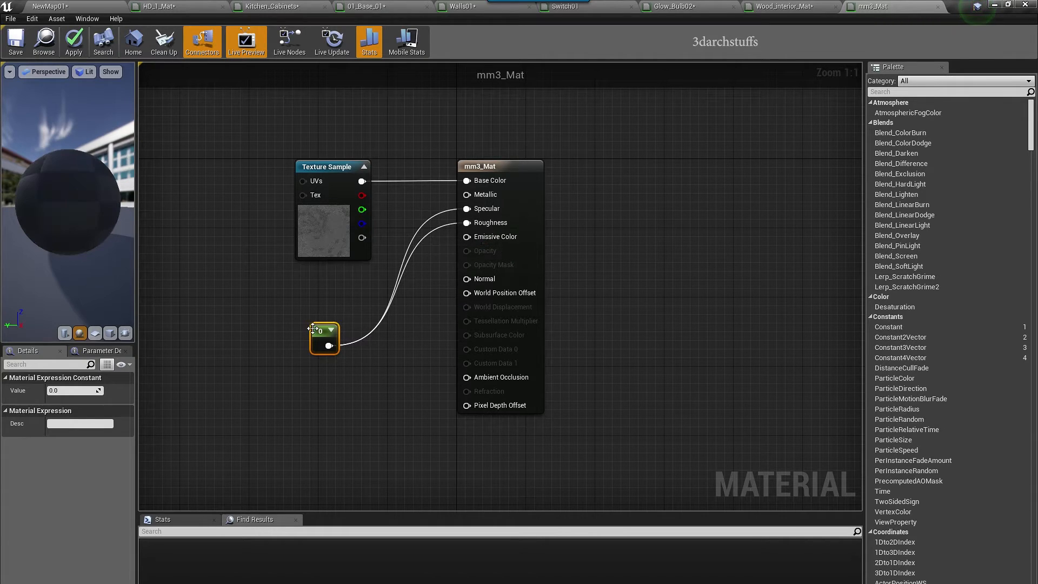
Set the constant in mm3_Mat to 0.25, apply the material and return to the level.
click(72, 391)
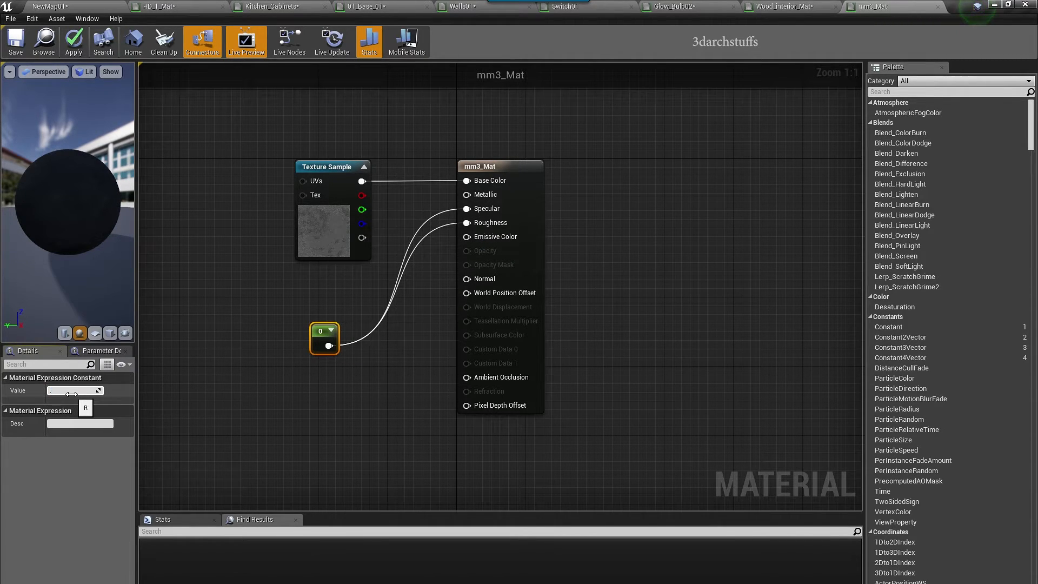
text(.25)
key(Return)
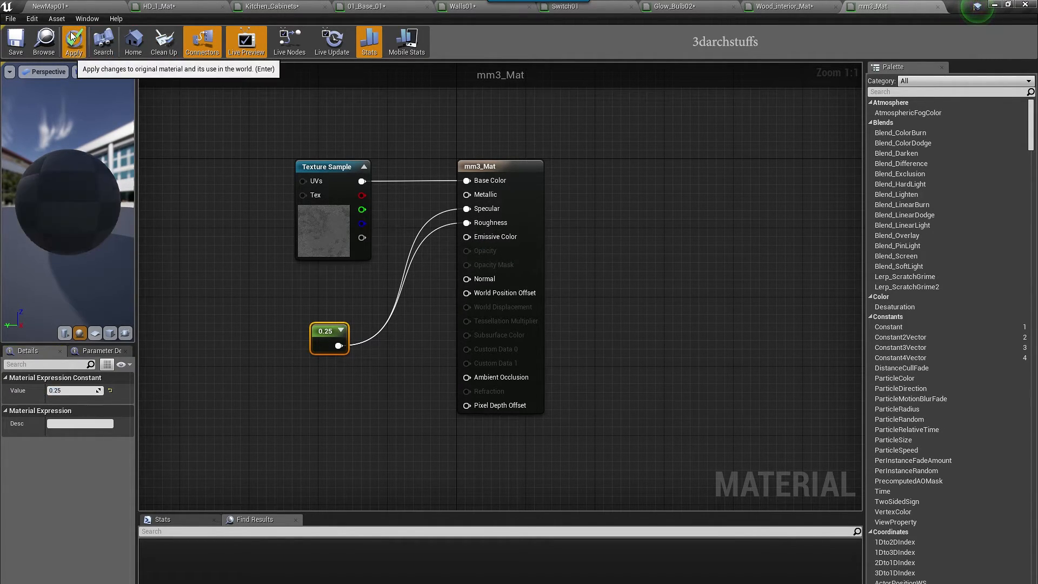
click(74, 41)
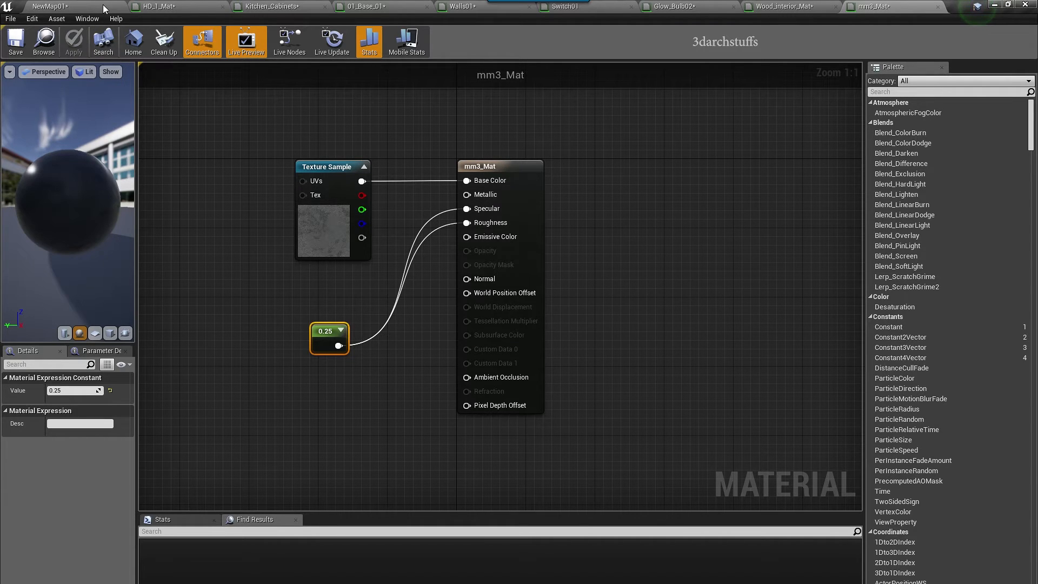
click(105, 10)
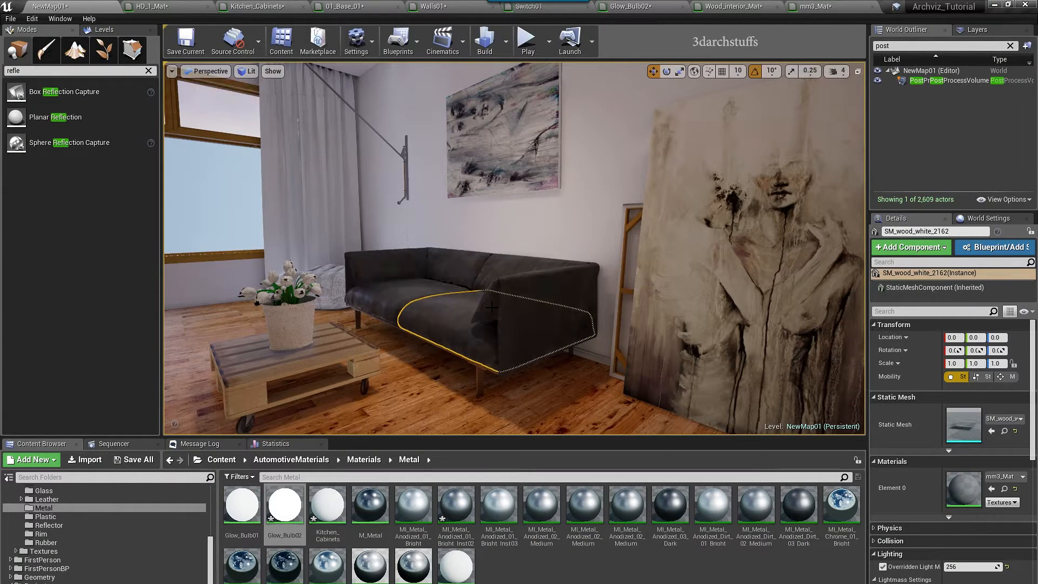
Examine the sofa's surface up close and locate its mm3_Mat material in the Content Browser.
scroll(485, 280, down, 4)
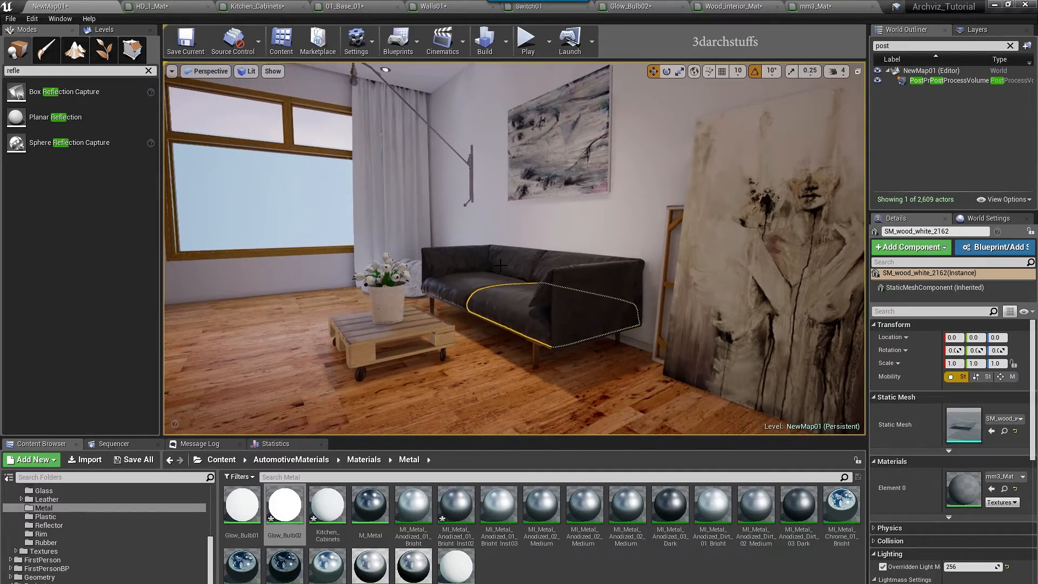
key(f)
alt+drag(501, 266, 460, 273)
right_drag(460, 273, 441, 243)
alt+drag(440, 244, 469, 237)
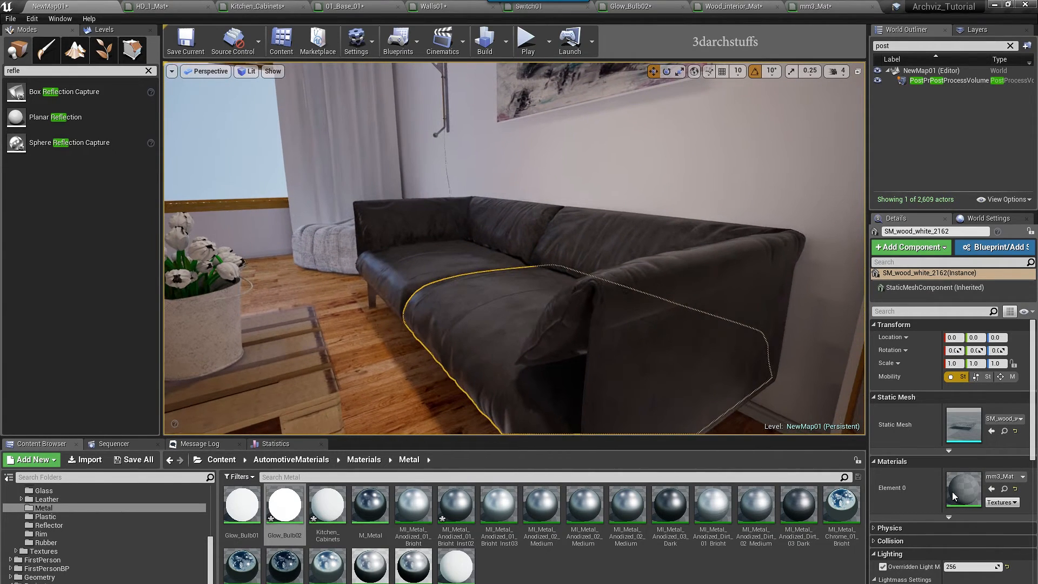
click(1005, 489)
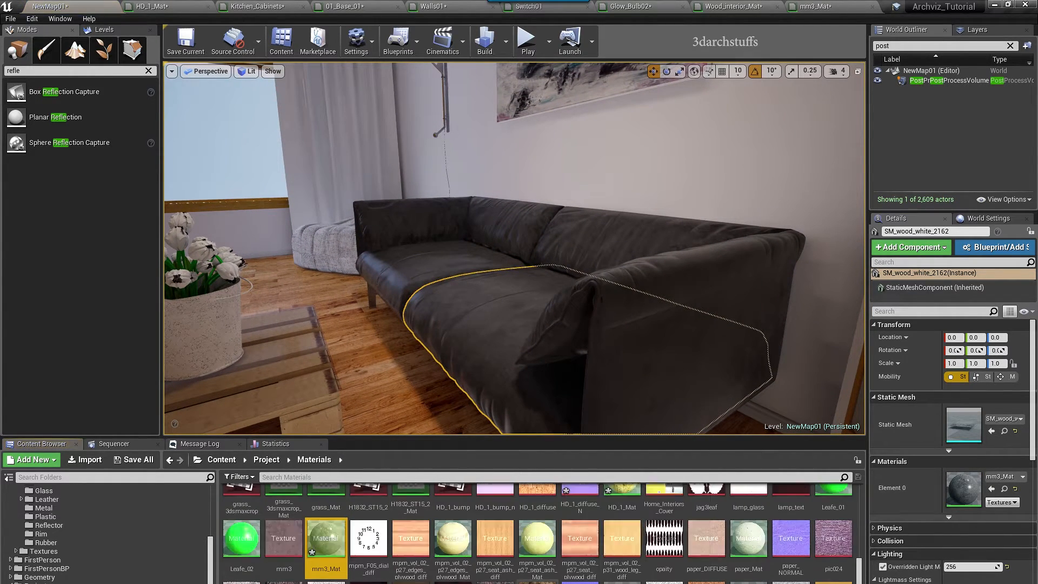
click(293, 557)
key(F2)
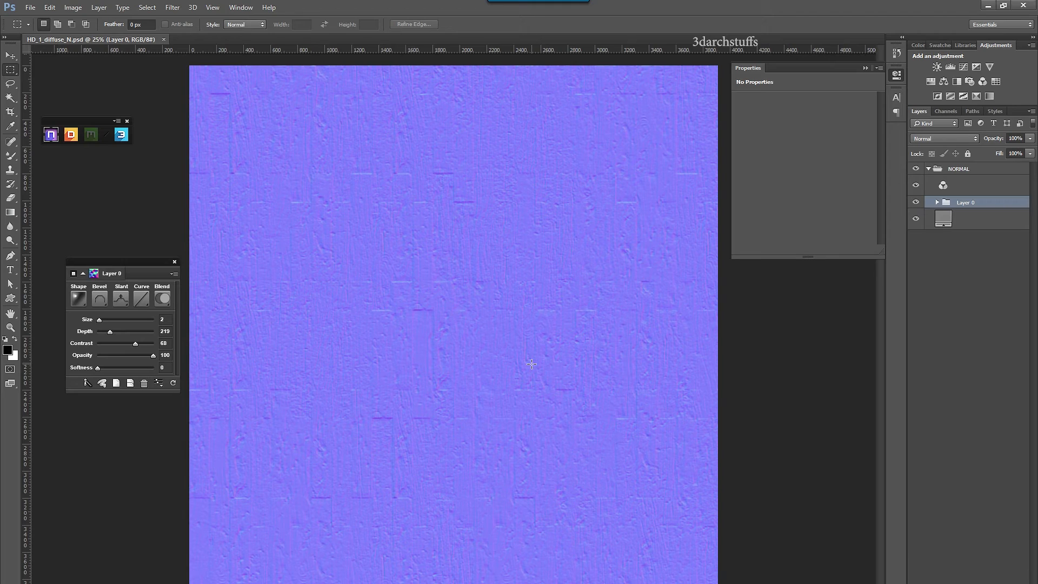
key(ctrl+o)
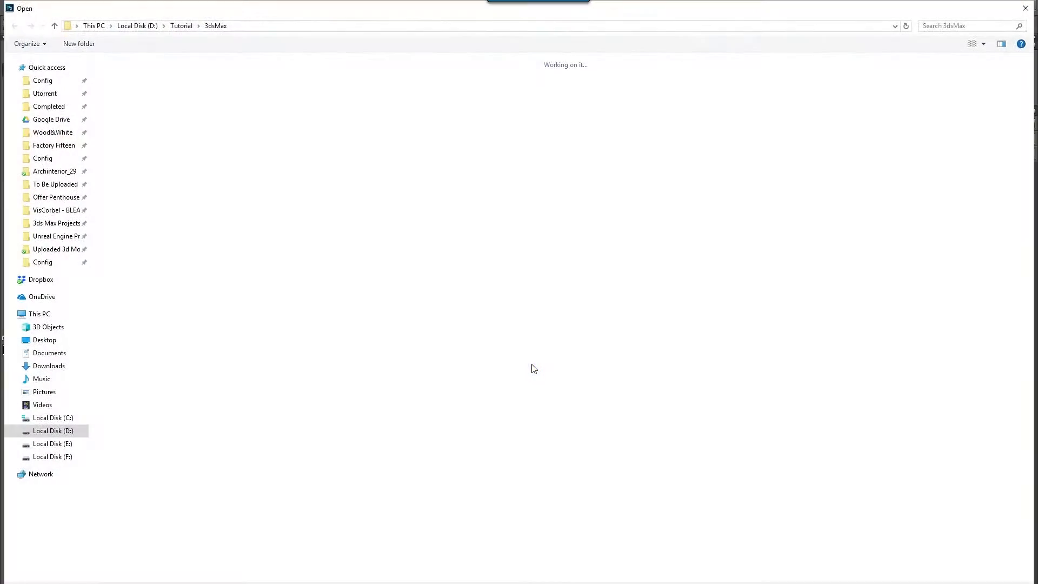
click(952, 26)
click(951, 29)
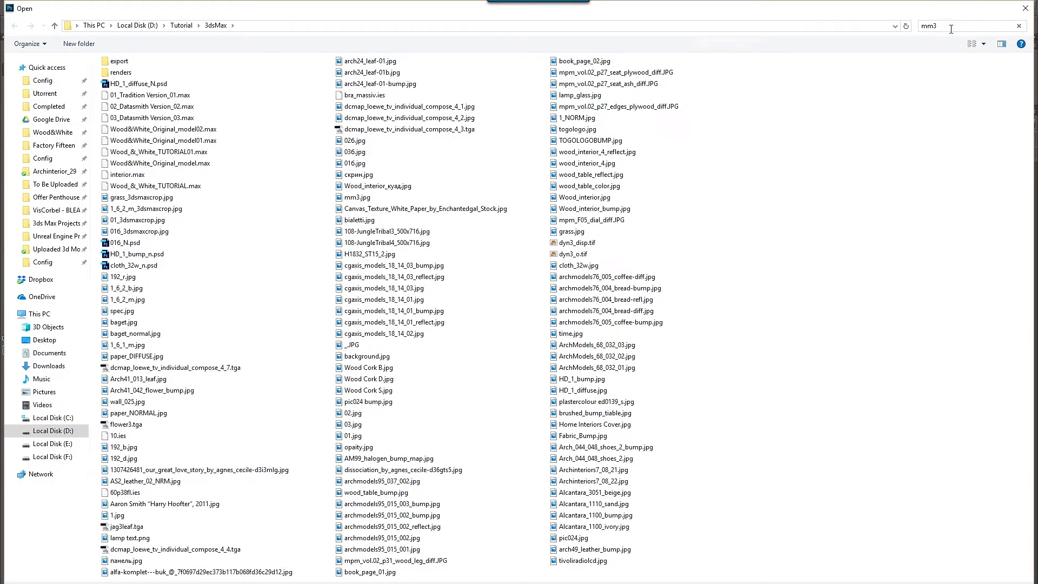
text(mm3)
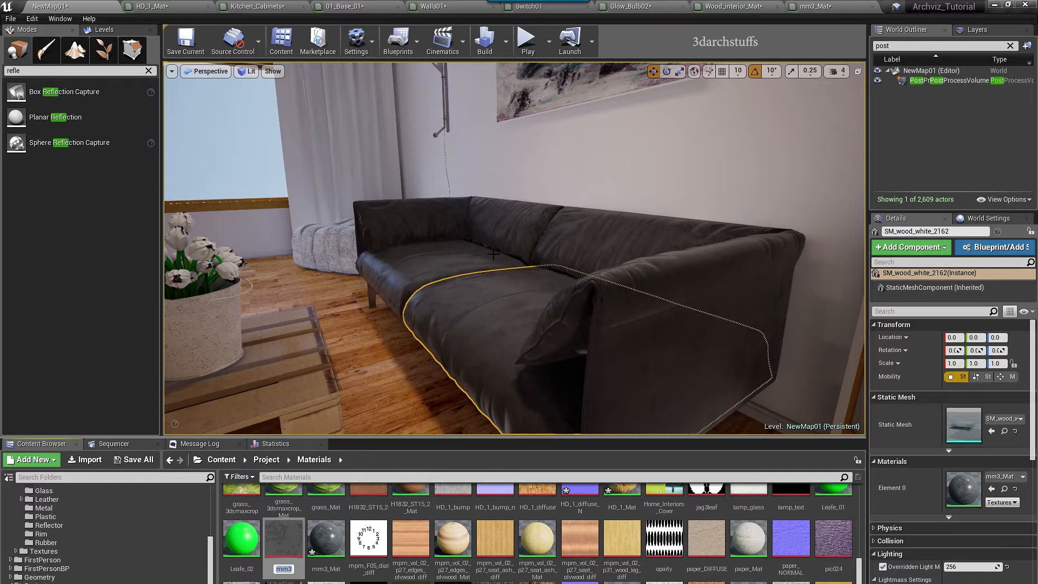
key(Return)
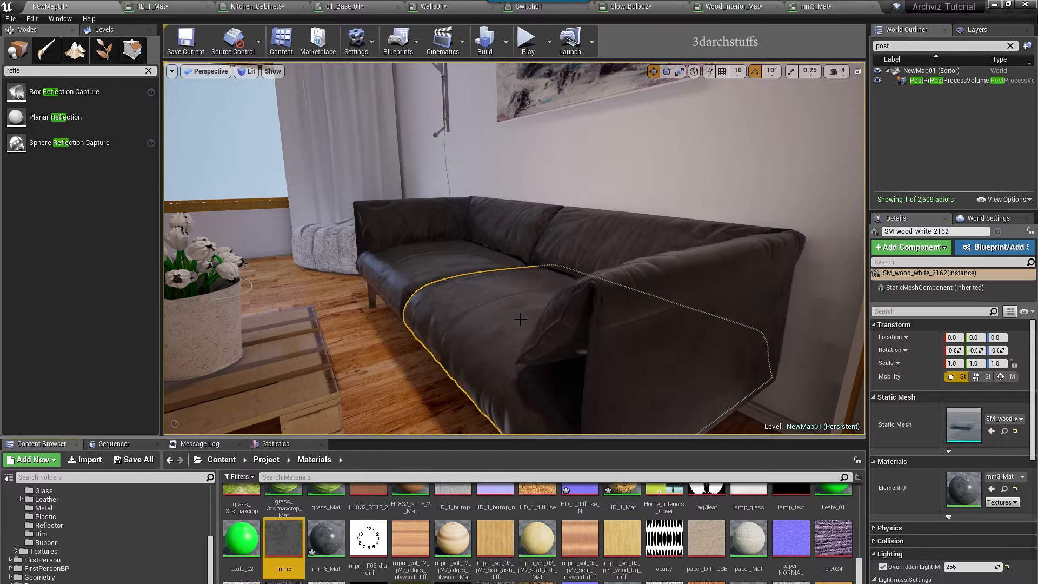
Reopen the sofa's mm3_Mat material and reposition its Texture Sample and 0.25 constant farther from the result node.
right_drag(474, 265, 506, 283)
key(Escape)
click(467, 268)
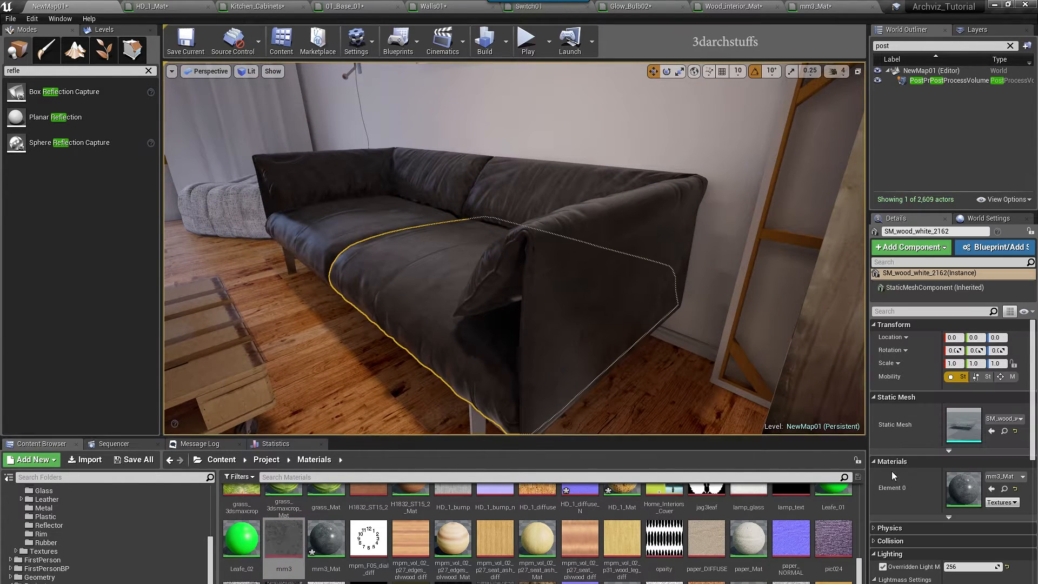
double_click(971, 493)
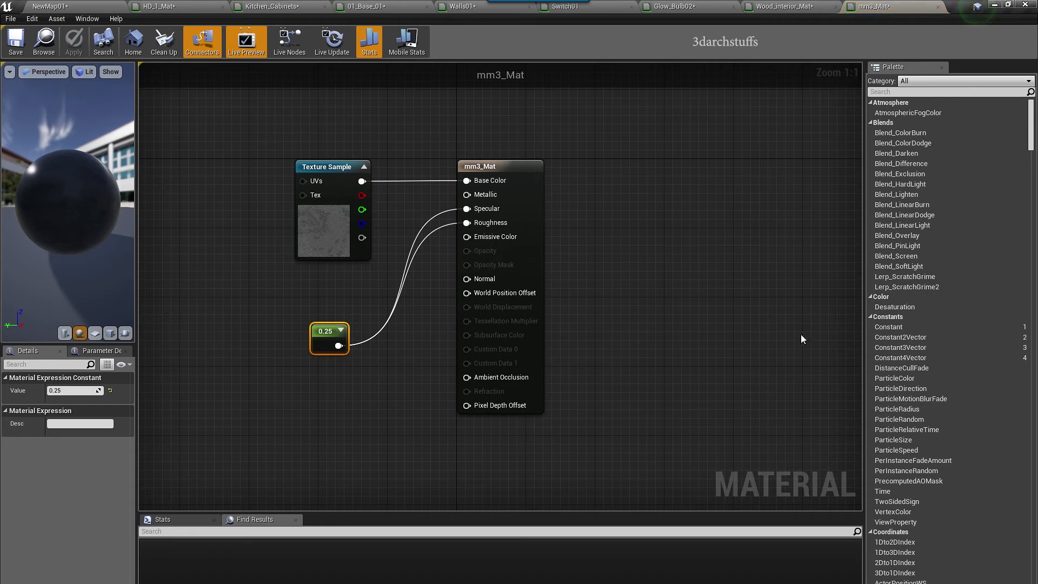
click(313, 169)
drag(320, 332, 285, 306)
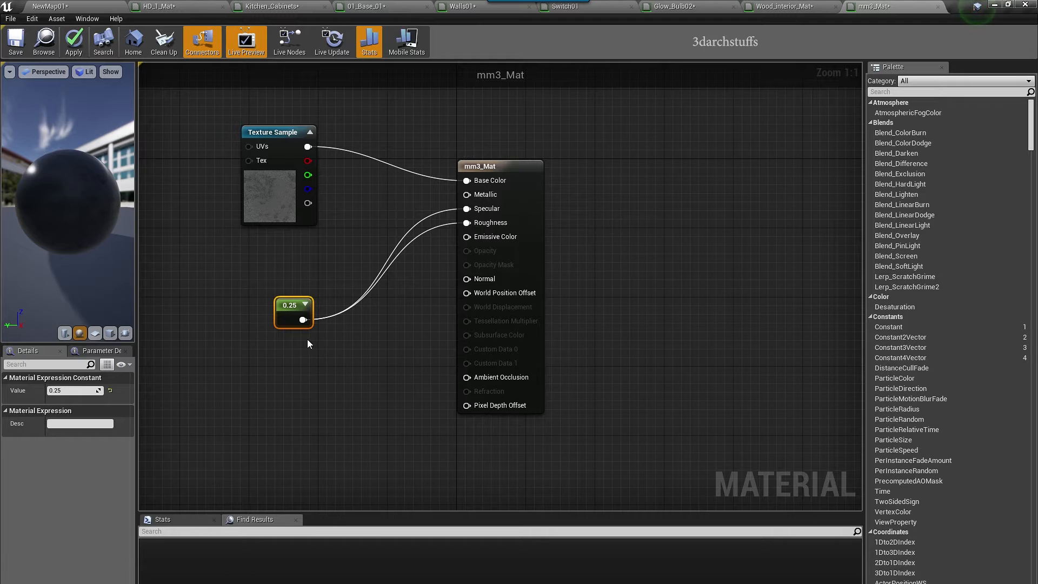
drag(289, 307, 281, 275)
click(296, 293)
click(319, 354)
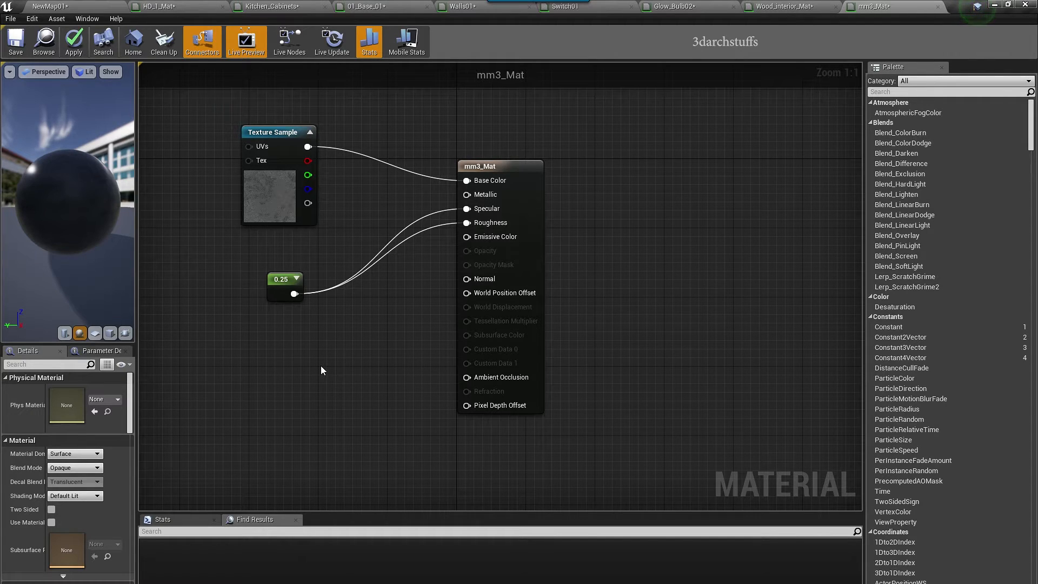
Locate the mm3 texture used by the Texture Sample in the Content Browser and open its name for editing.
click(266, 166)
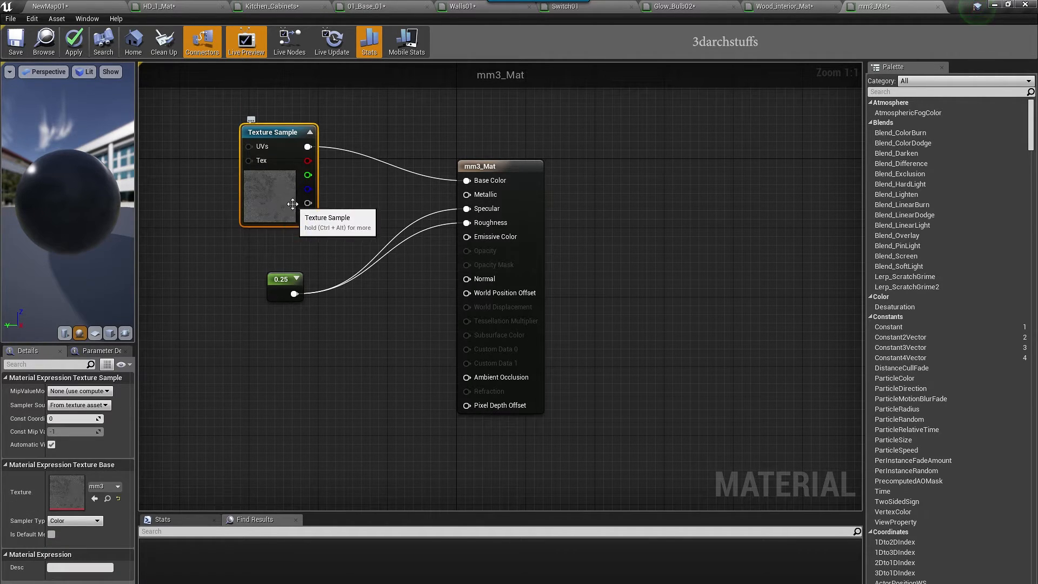
click(109, 499)
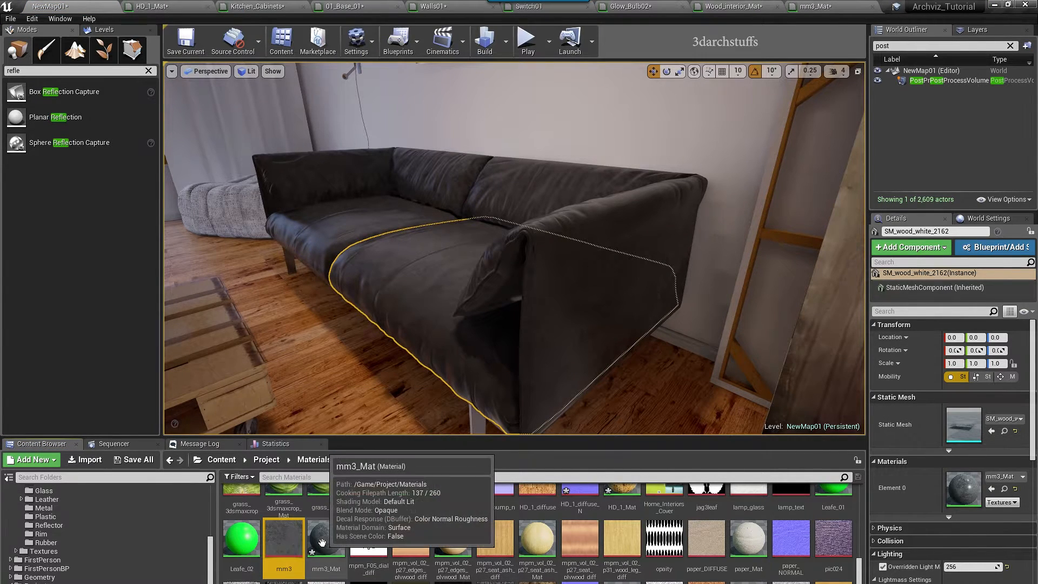
key(F2)
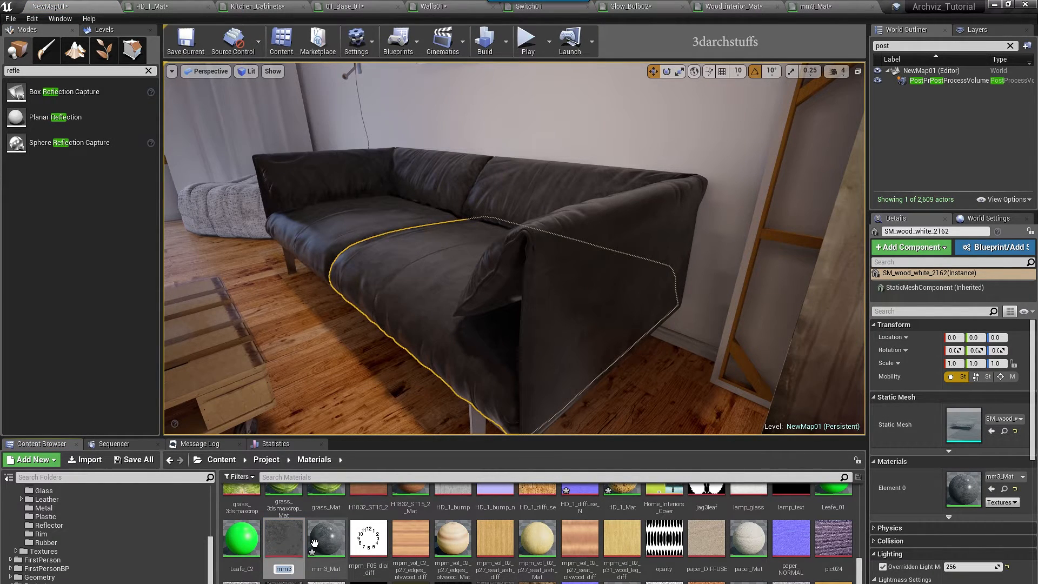
Switch to Photoshop, search the 3dsMax folder for mm3 and open mm3.jpg.
key(alt+Tab)
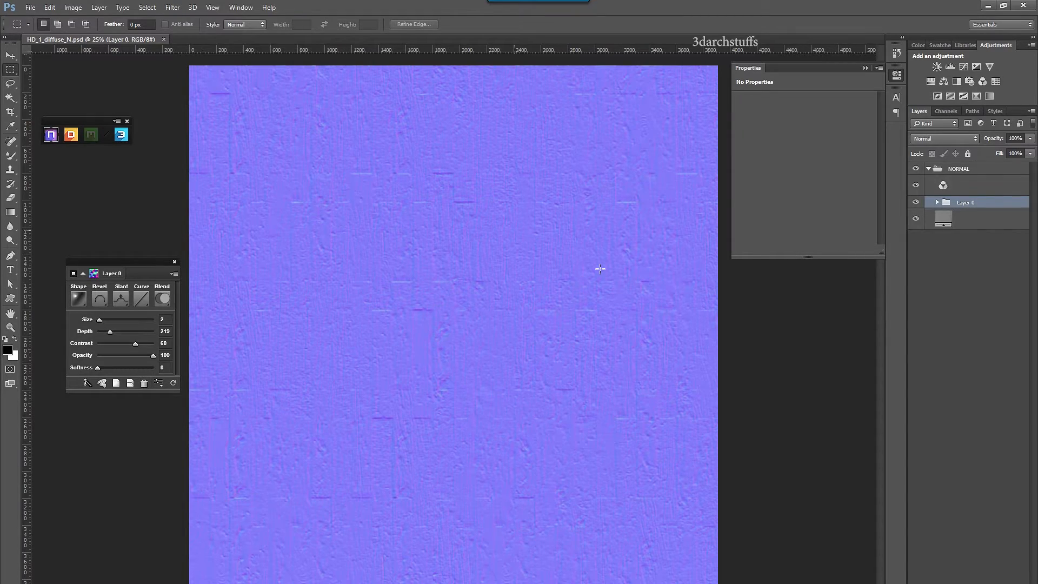
key(ctrl+o)
key(ctrl+o)
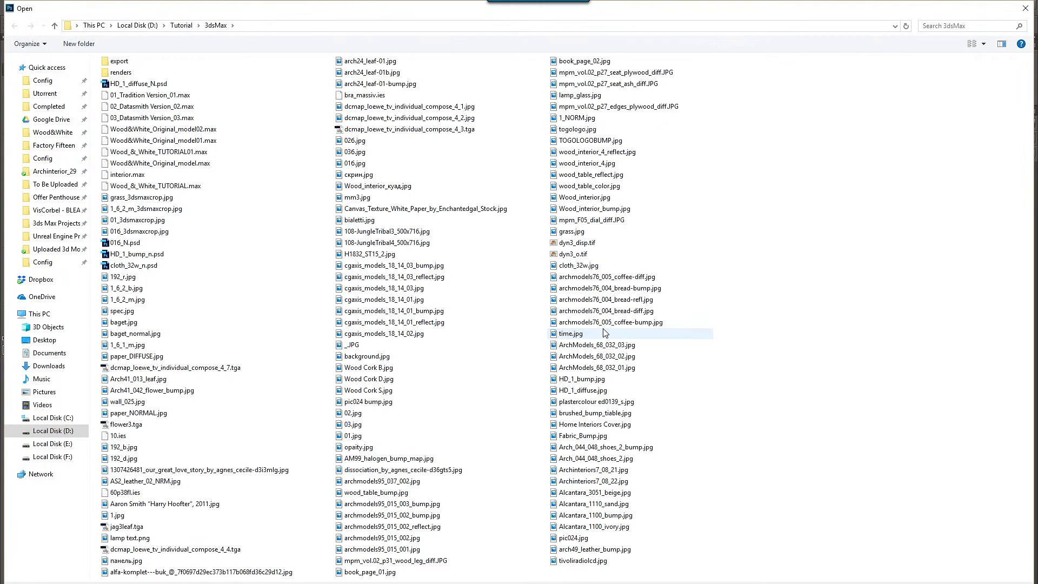
click(932, 28)
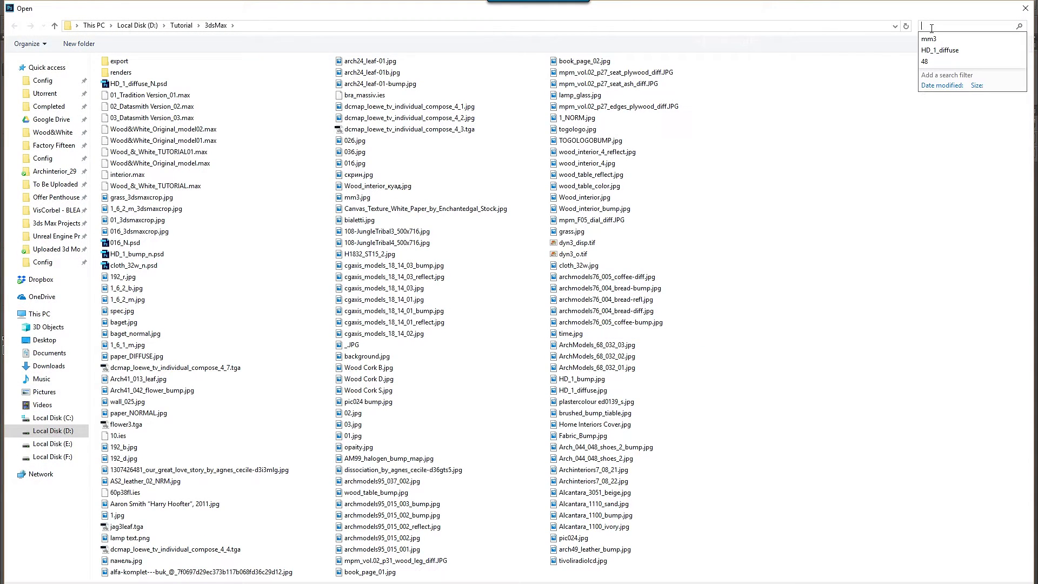
click(929, 39)
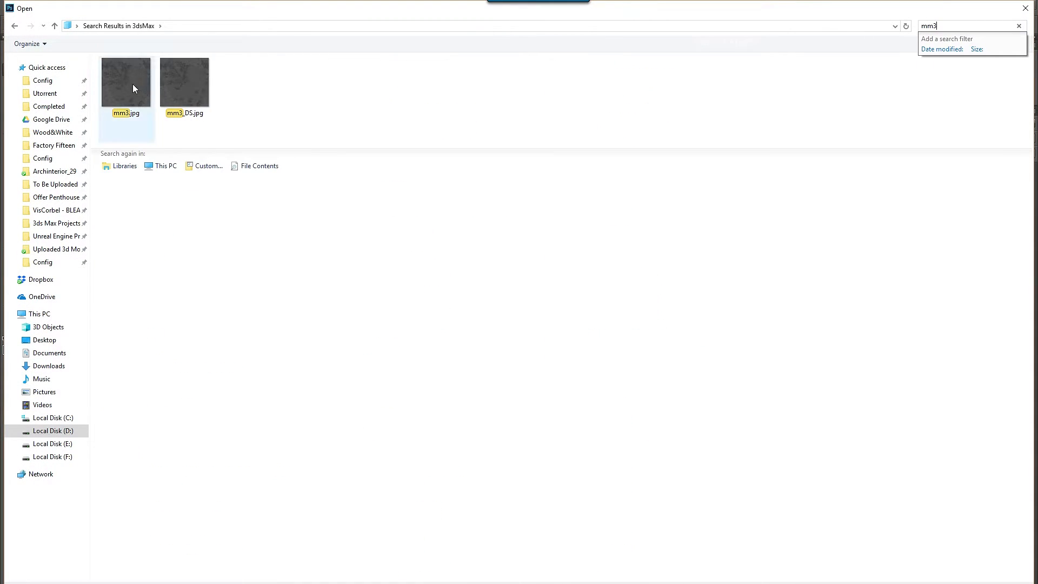
click(133, 84)
click(949, 583)
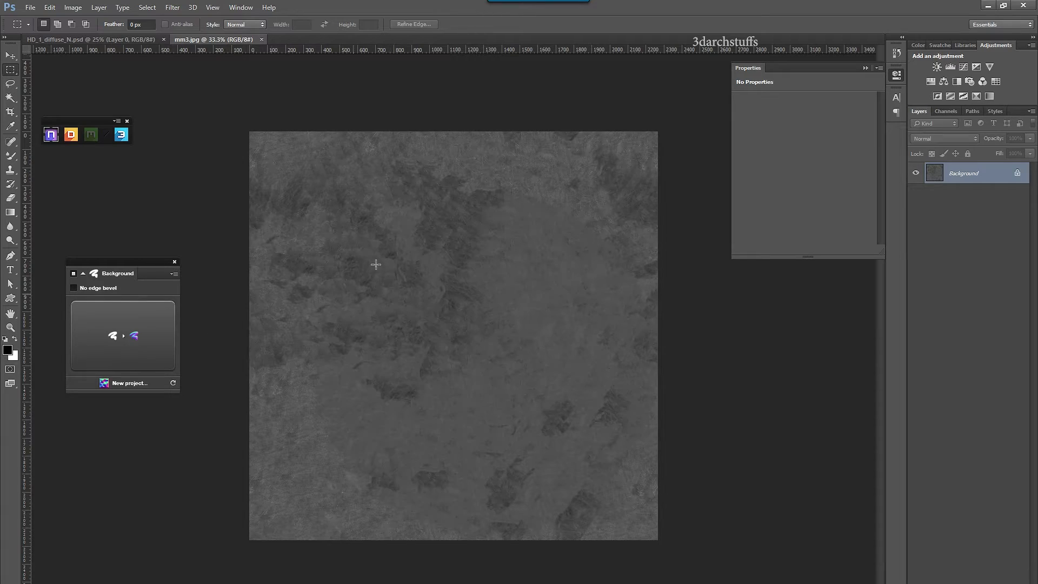
Convert mm3.jpg into a normal map with the nDo plugin and lower the layer's depth.
drag(85, 123, 79, 67)
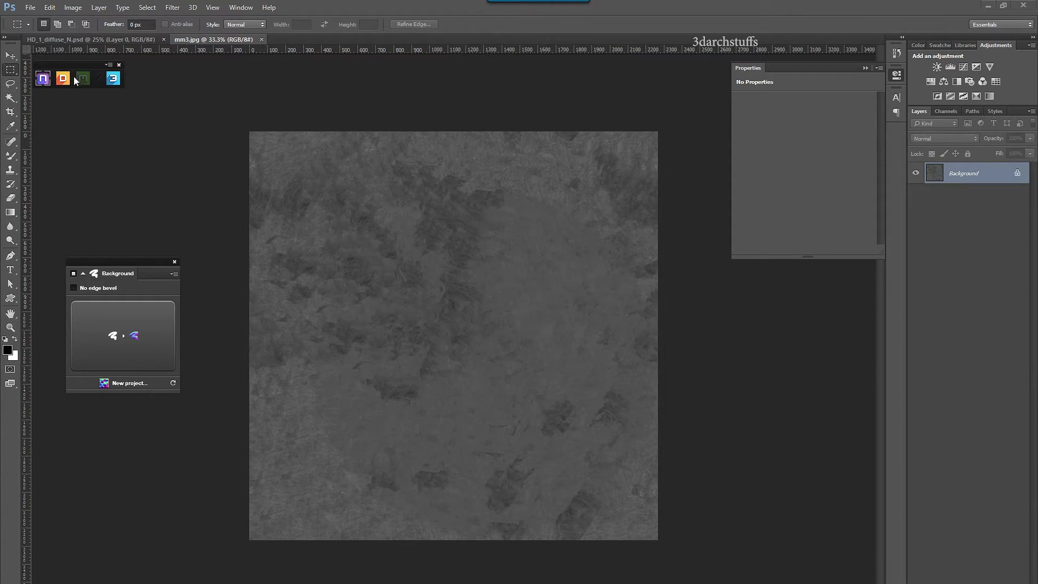
click(118, 339)
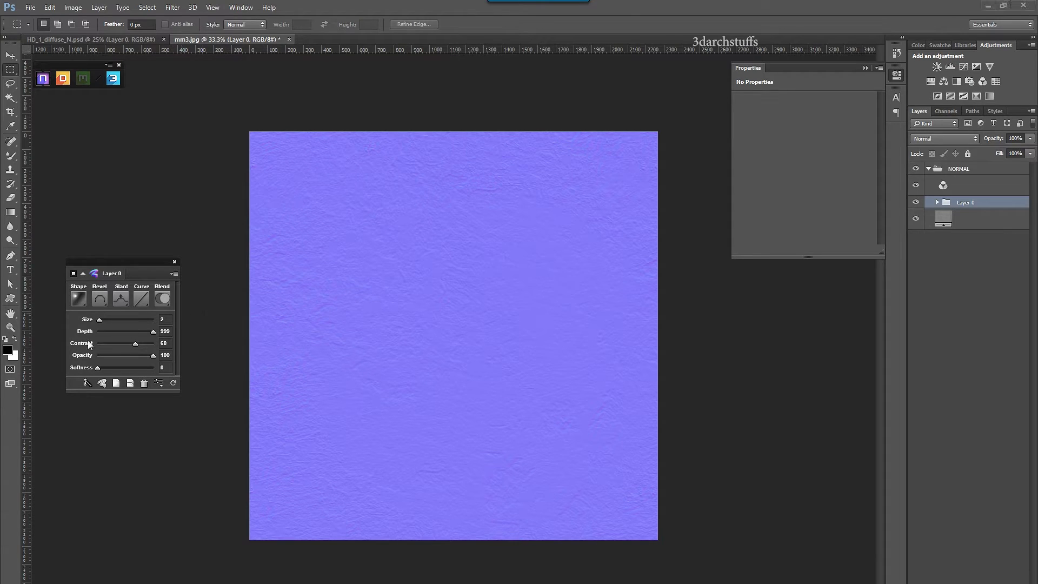
drag(155, 332, 115, 332)
Save the normal map in the 3dsMax folder as a Photoshop file named mm3_N.psd.
click(30, 8)
click(49, 128)
click(101, 509)
text(_N)
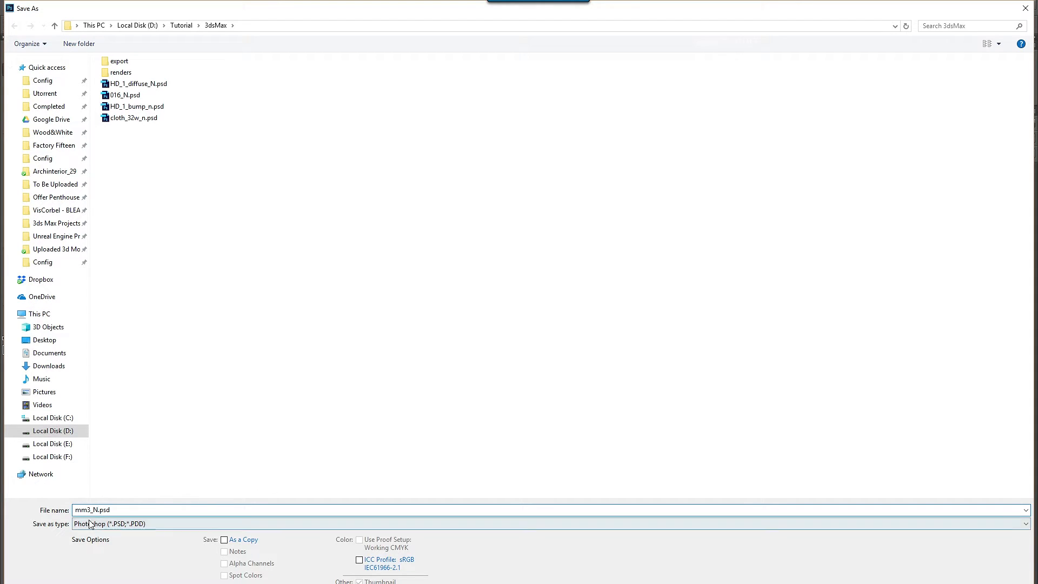
key(Return)
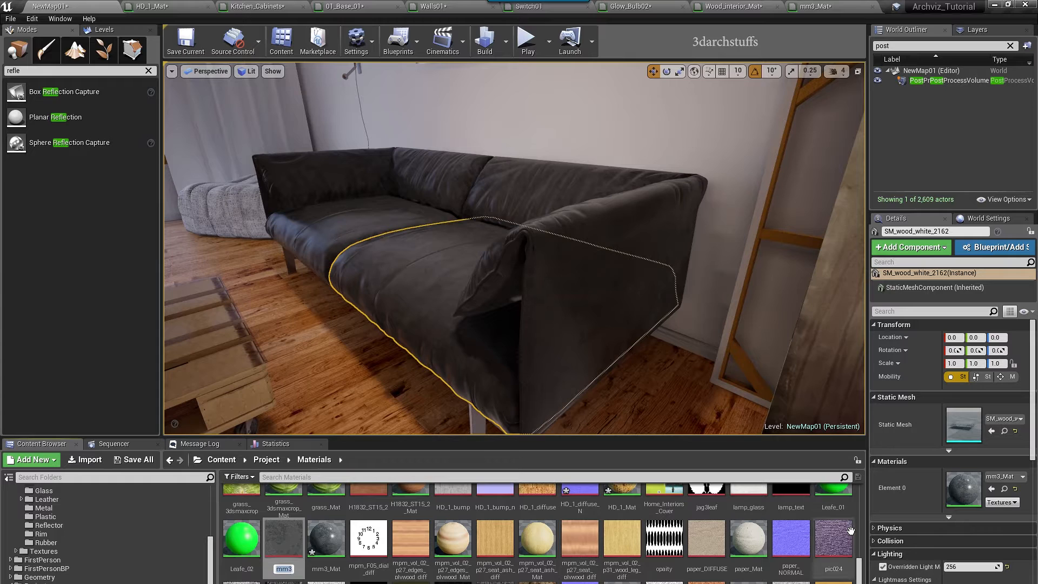
In Unreal Engine, import mm3_N.psd from the Tutorial\3dsMax folder on drive D into the Materials folder.
right_click(861, 544)
click(914, 283)
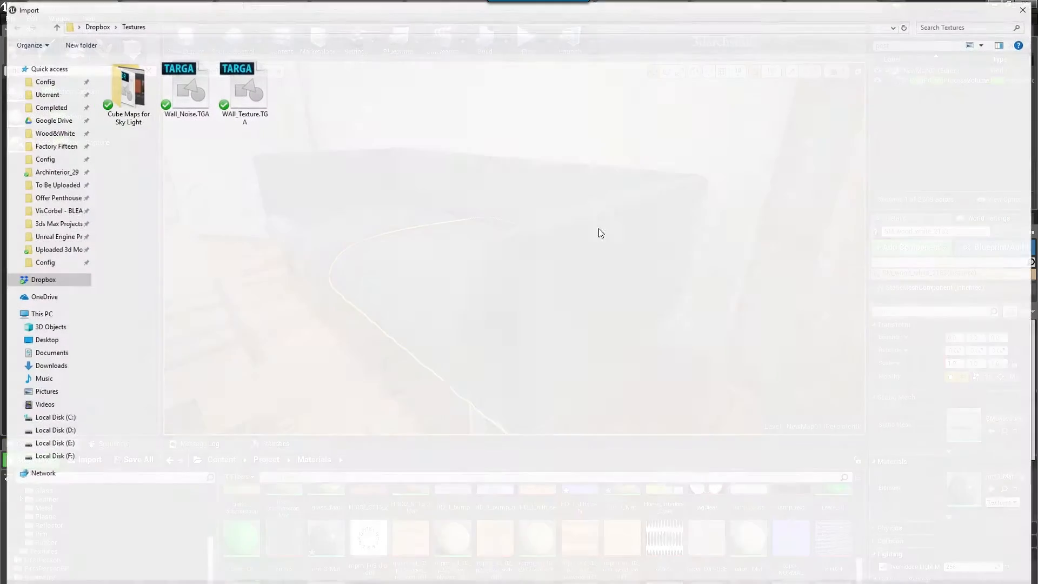
click(59, 431)
double_click(123, 210)
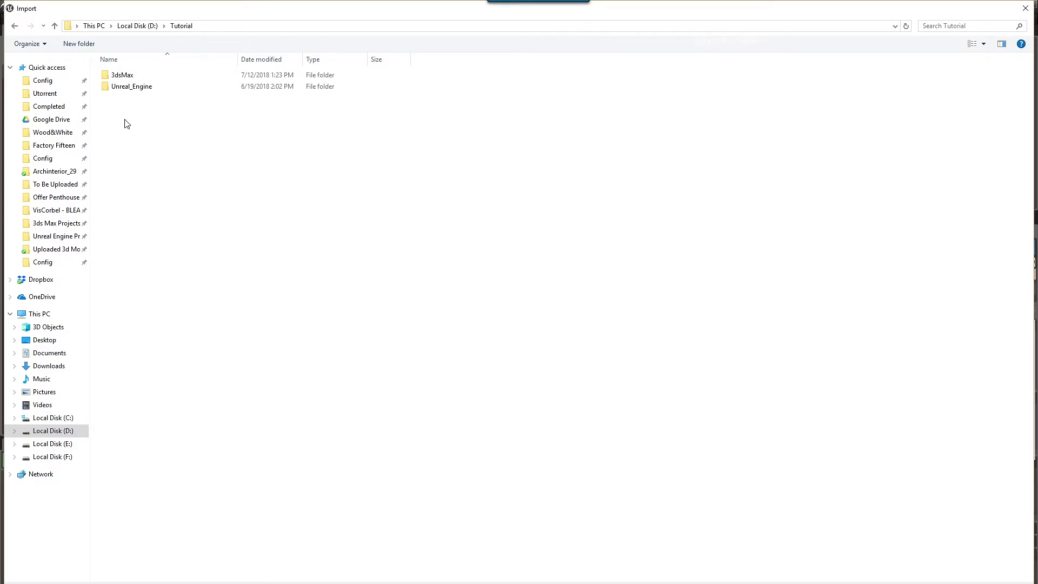
double_click(124, 76)
double_click(129, 84)
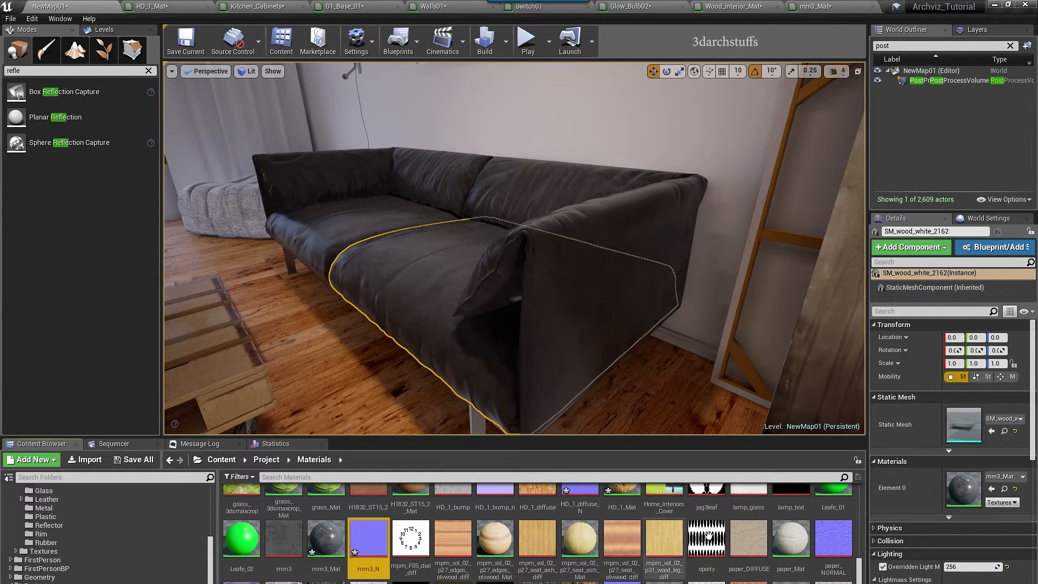
Add the mm3_N texture to the mm3_Mat graph, connect it to the Normal input and apply the material.
mouse_move(361, 537)
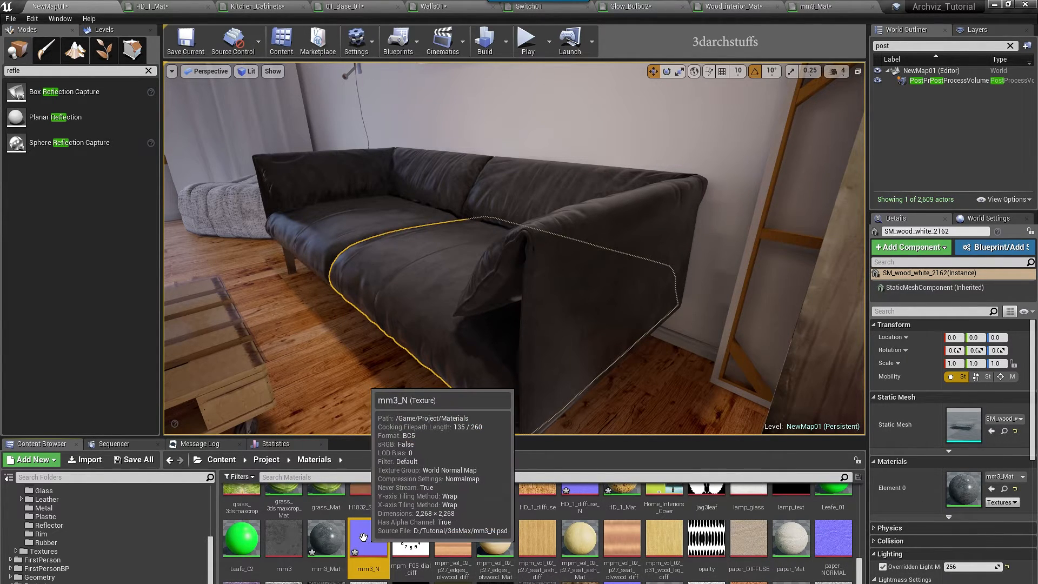
drag(361, 536, 466, 279)
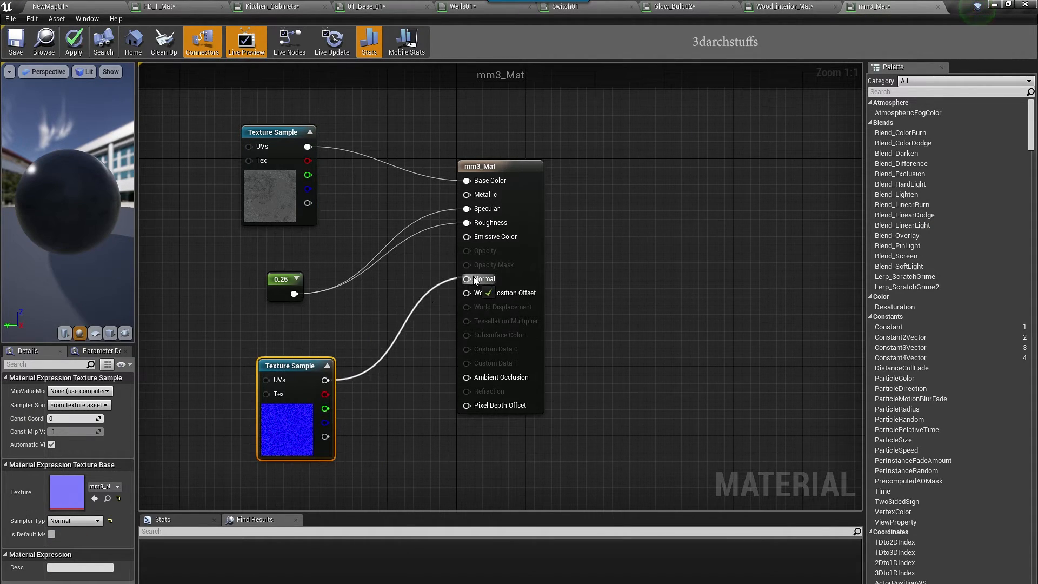
click(74, 42)
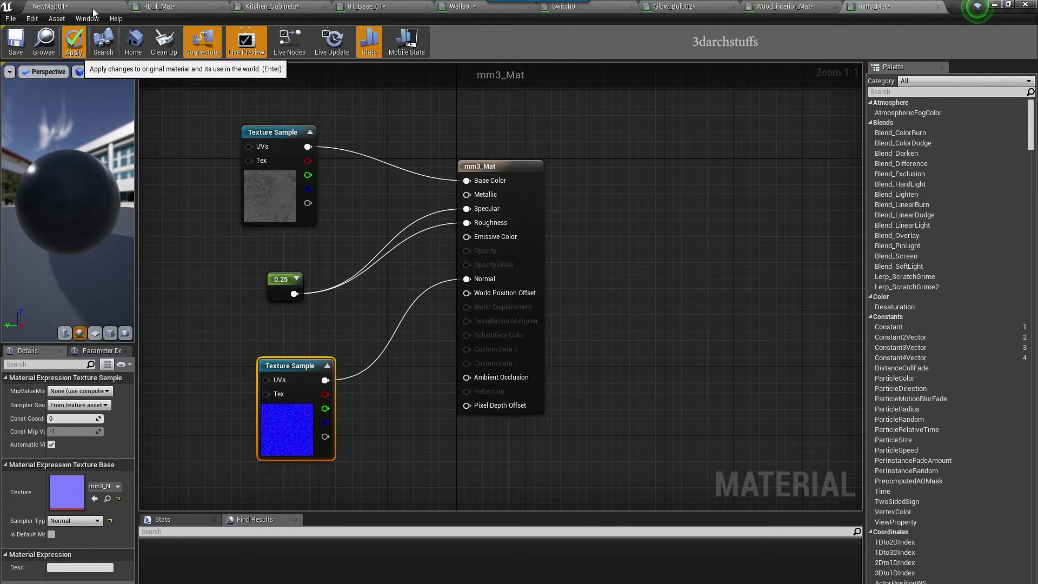
right_drag(179, 189, 298, 200)
drag(282, 105, 488, 485)
click(491, 428)
drag(323, 105, 511, 367)
right_drag(535, 282, 508, 423)
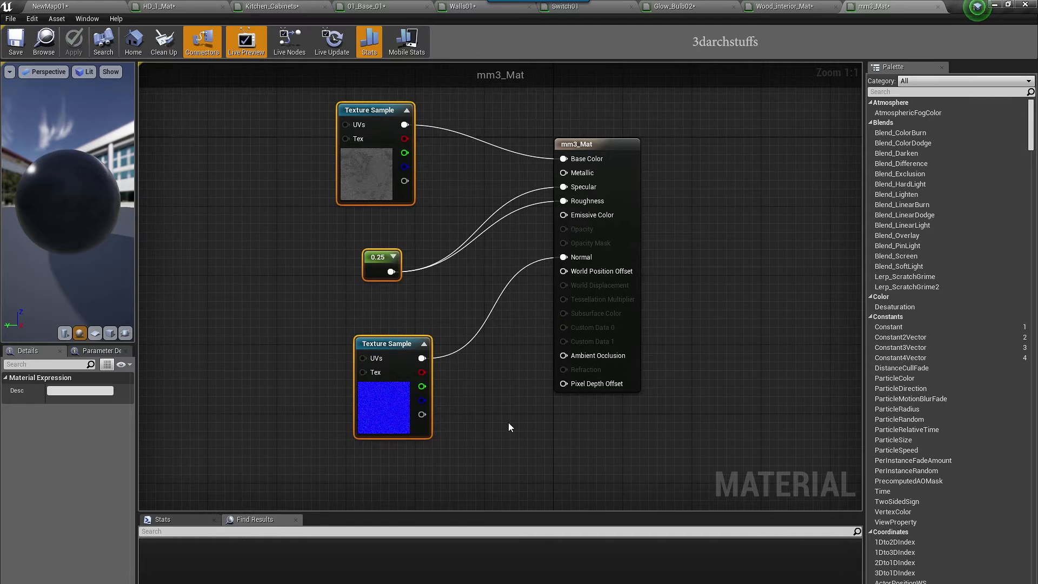
click(497, 385)
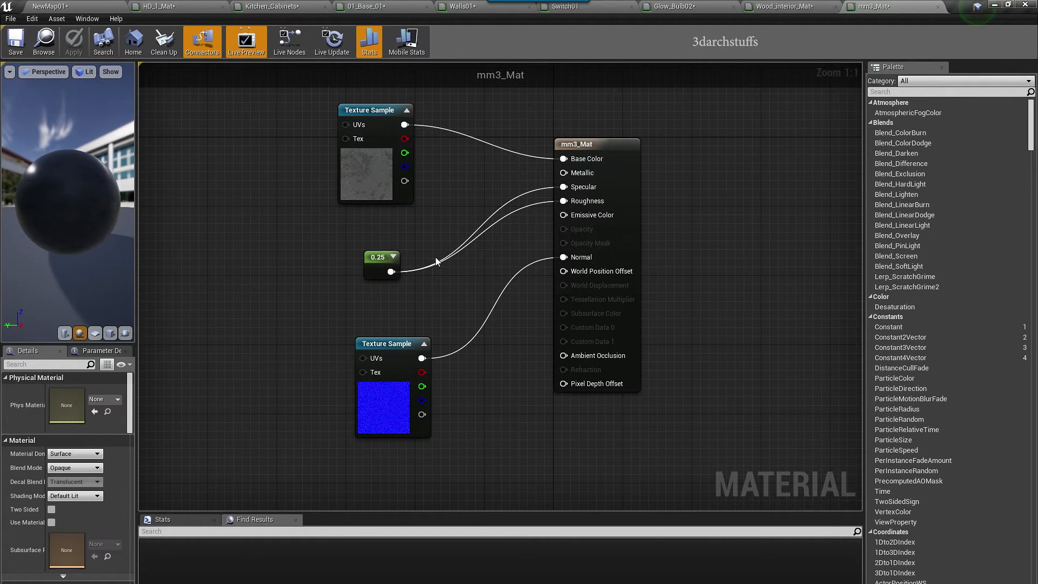
right_drag(445, 262, 477, 292)
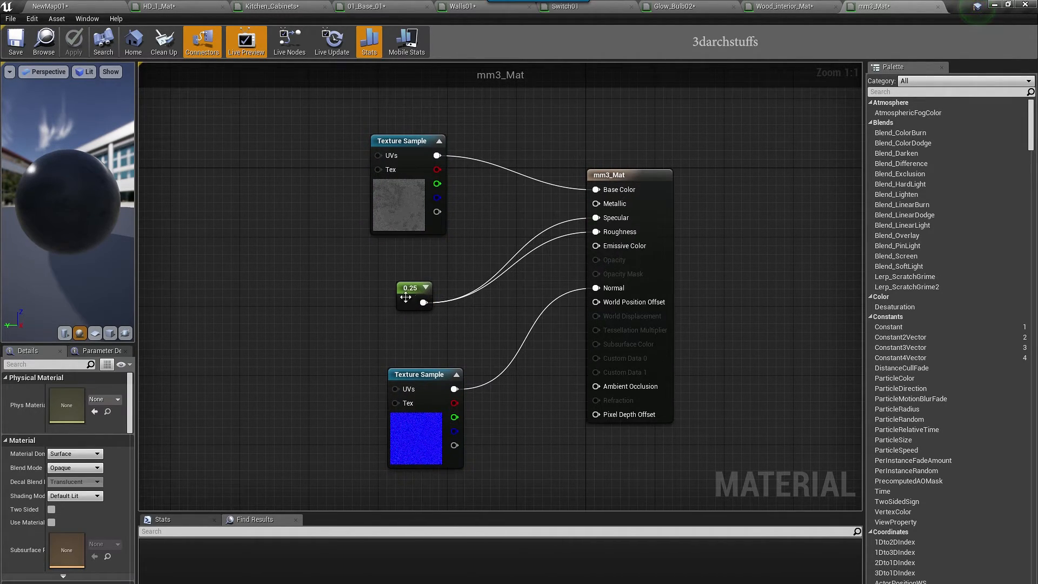
Check the sofa in the level, switch to Photoshop, set the normal map's depth to 500 and save over mm3_N.psd.
click(70, 7)
alt+drag(450, 256, 446, 262)
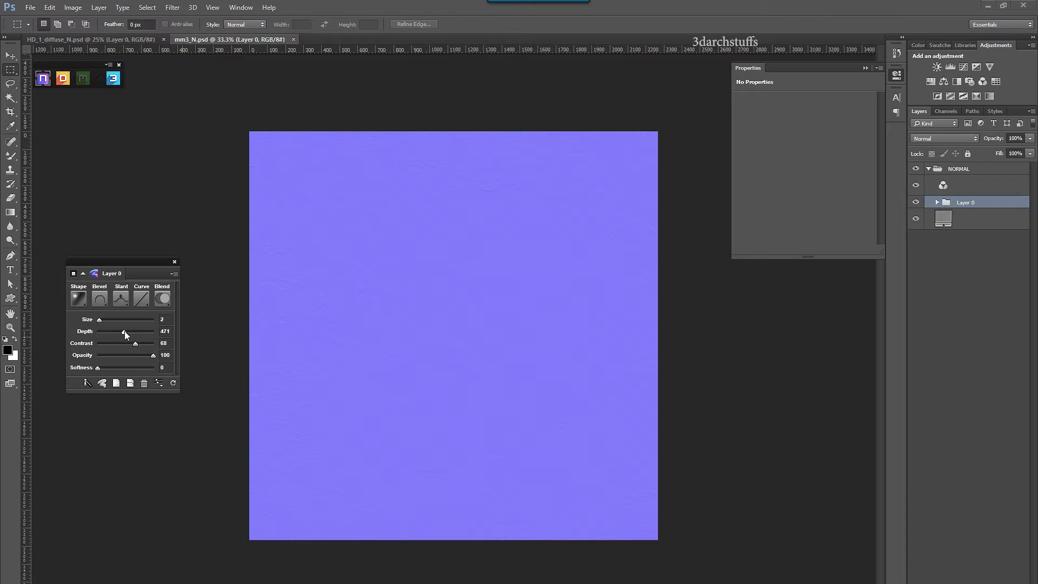
drag(125, 331, 126, 331)
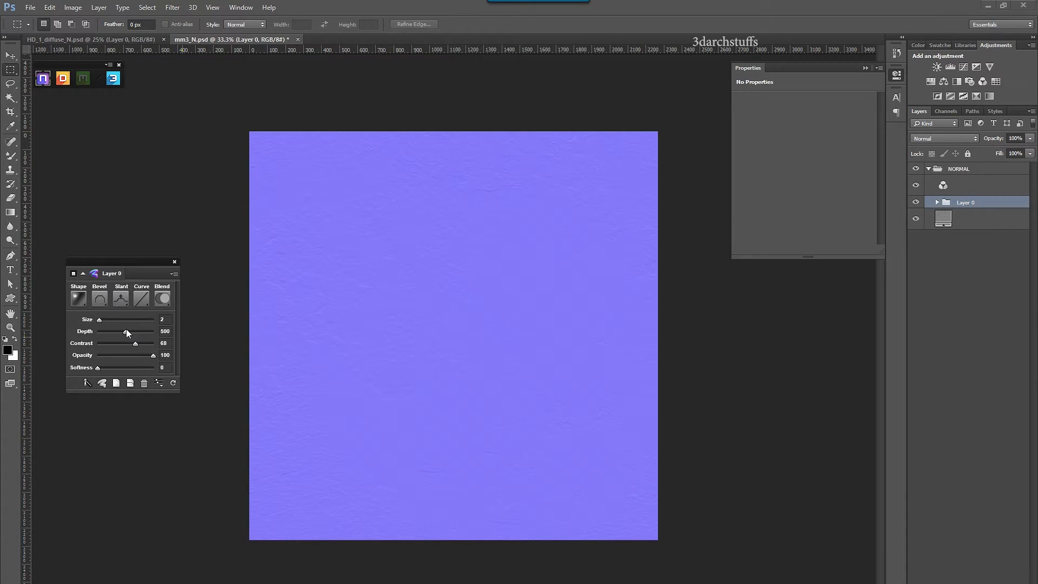
click(30, 8)
click(38, 129)
click(127, 83)
key(Return)
click(546, 323)
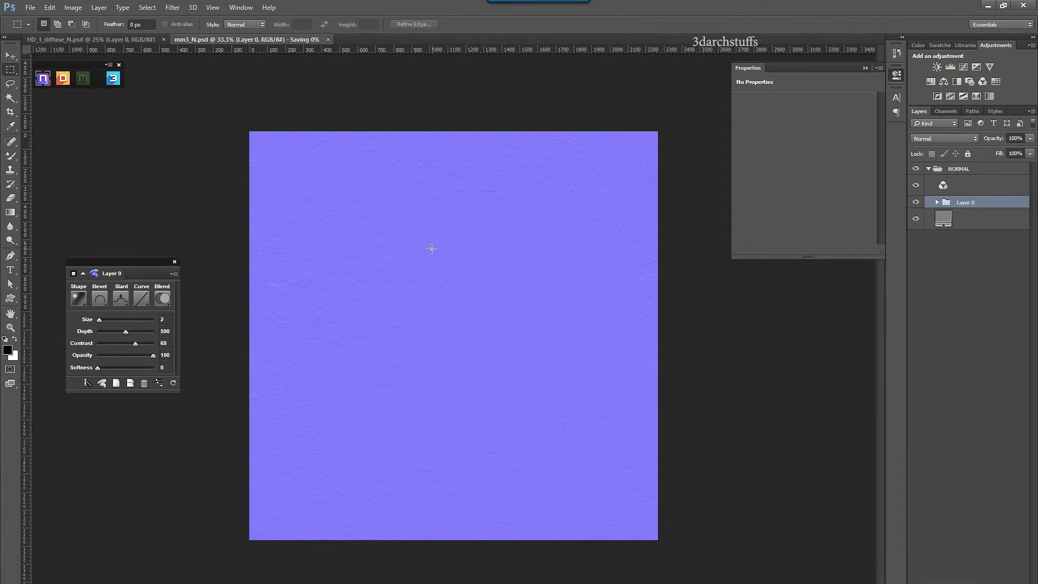
Switch to Unreal Engine, reimport the mm3_N texture and view the sofa's surface from another angle.
key(alt+Tab)
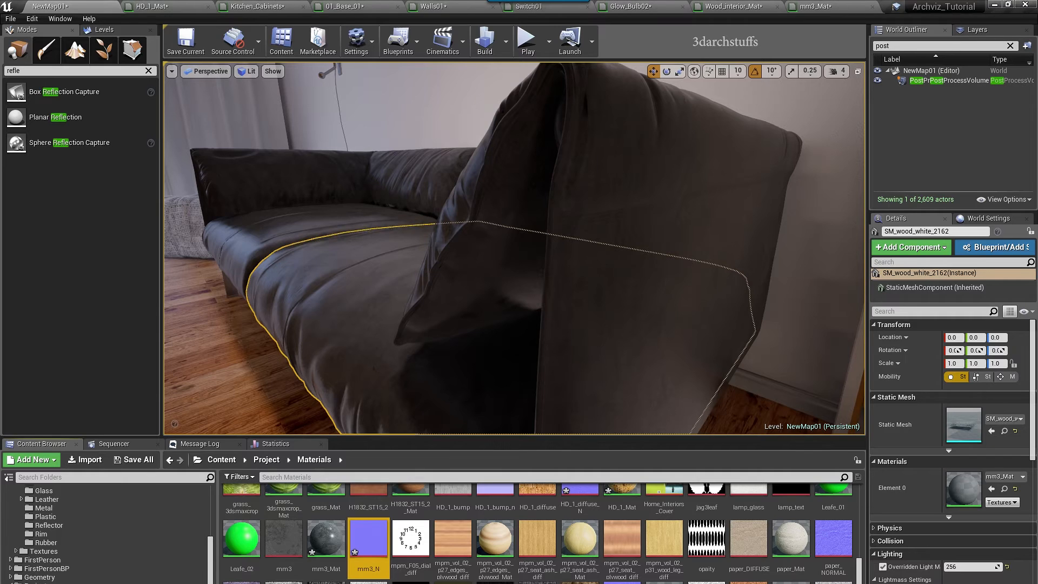
right_click(361, 539)
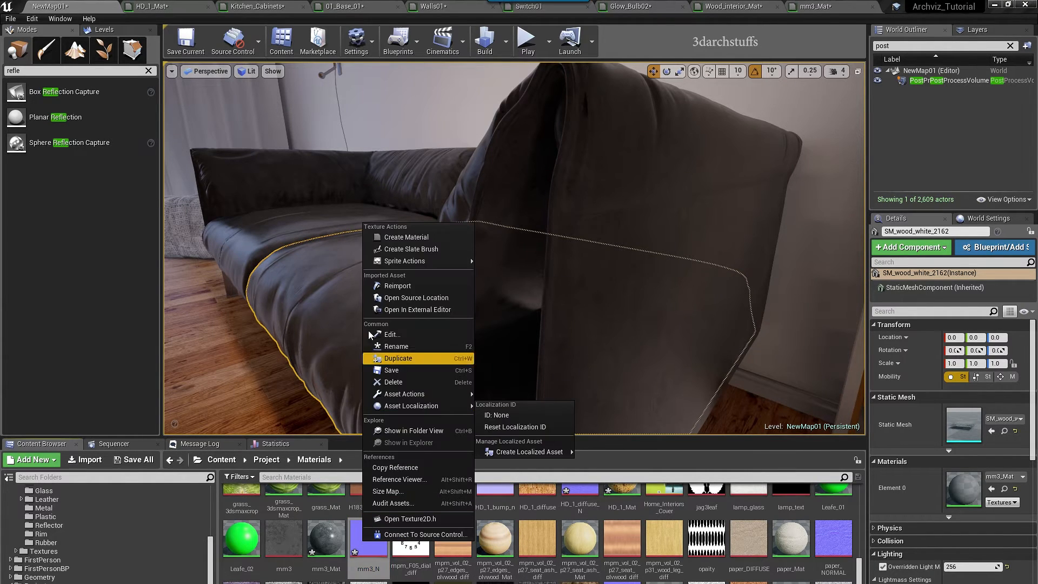
click(394, 286)
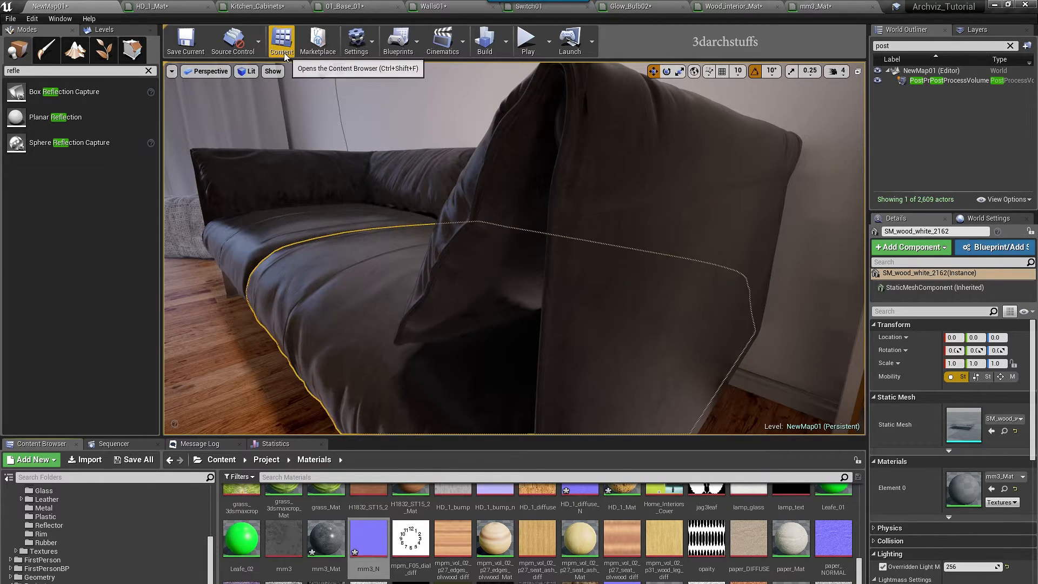
alt+drag(368, 273, 257, 238)
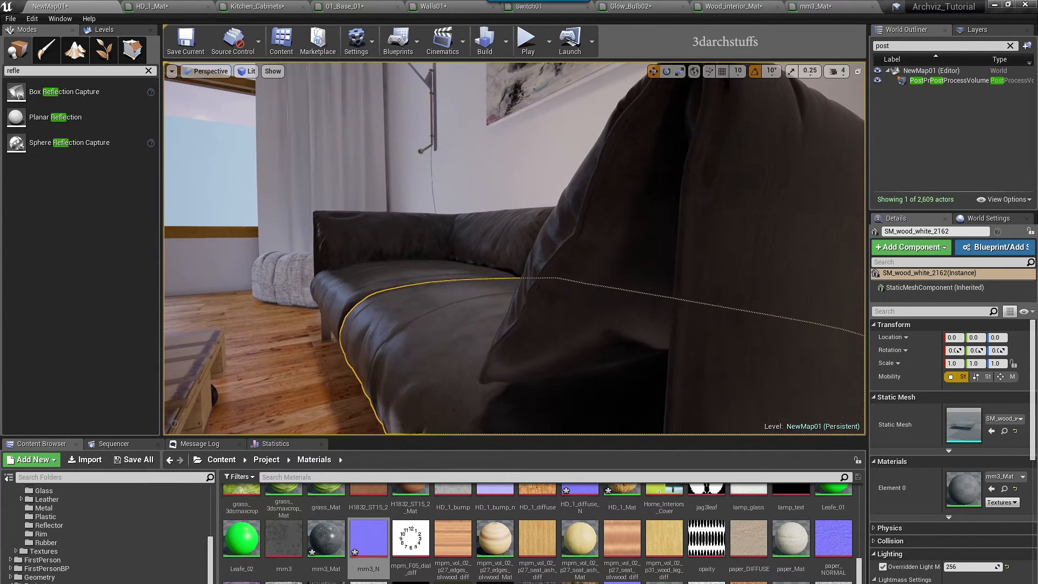
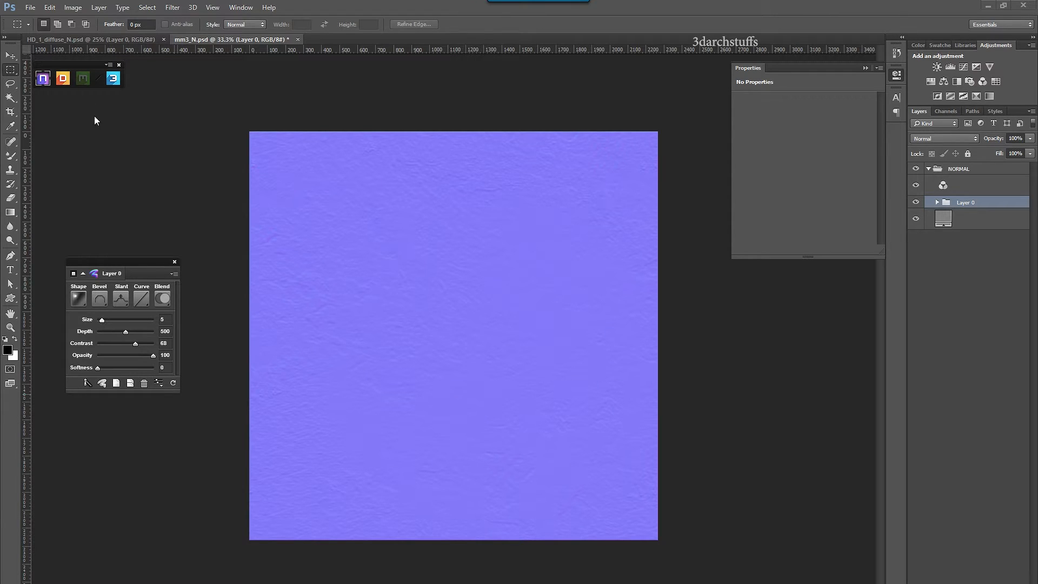
Save the size 5 normal map over the existing mm3_N.psd in the 3dsMax folder.
click(30, 7)
click(54, 128)
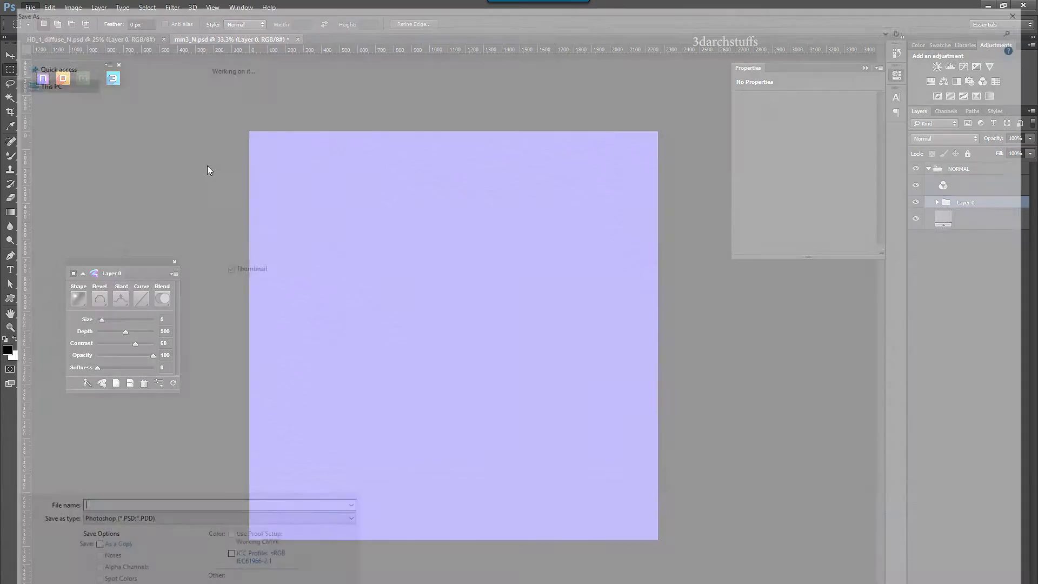
double_click(127, 84)
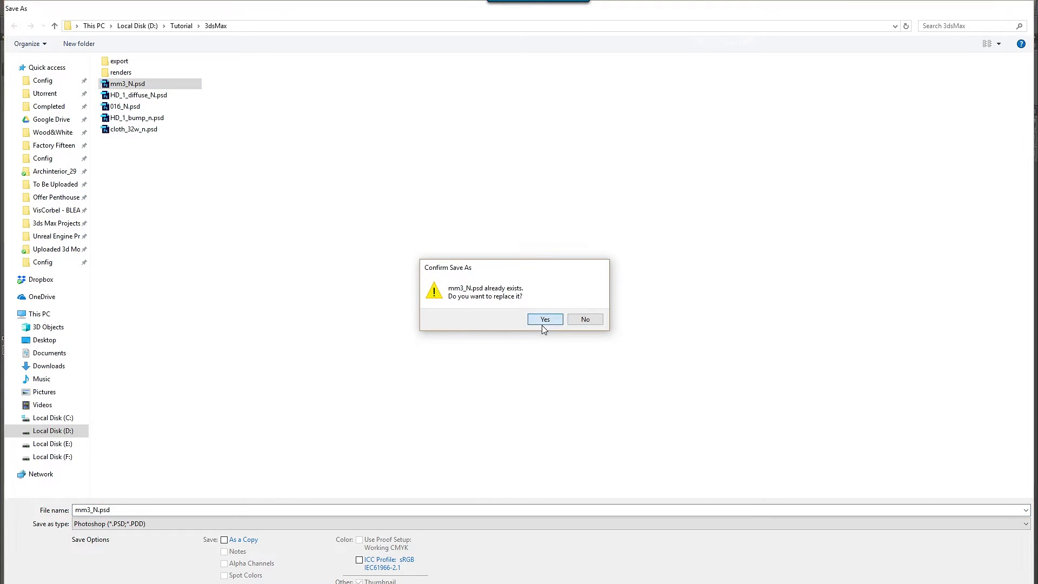
click(542, 324)
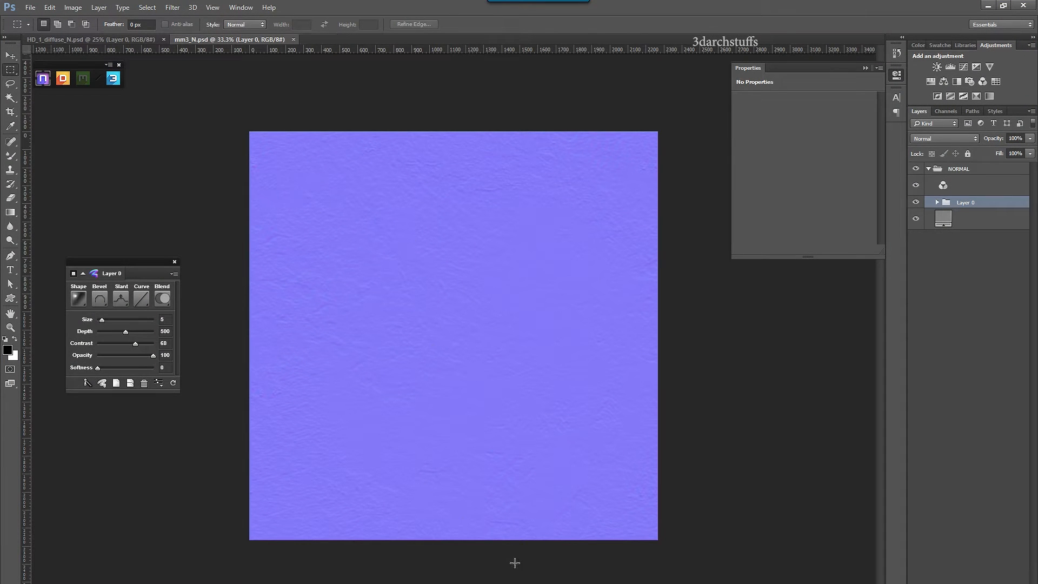
Return to Unreal Engine, reimport mm3_N from its source file, and review the whole sofa with nothing selected.
key(alt+Tab)
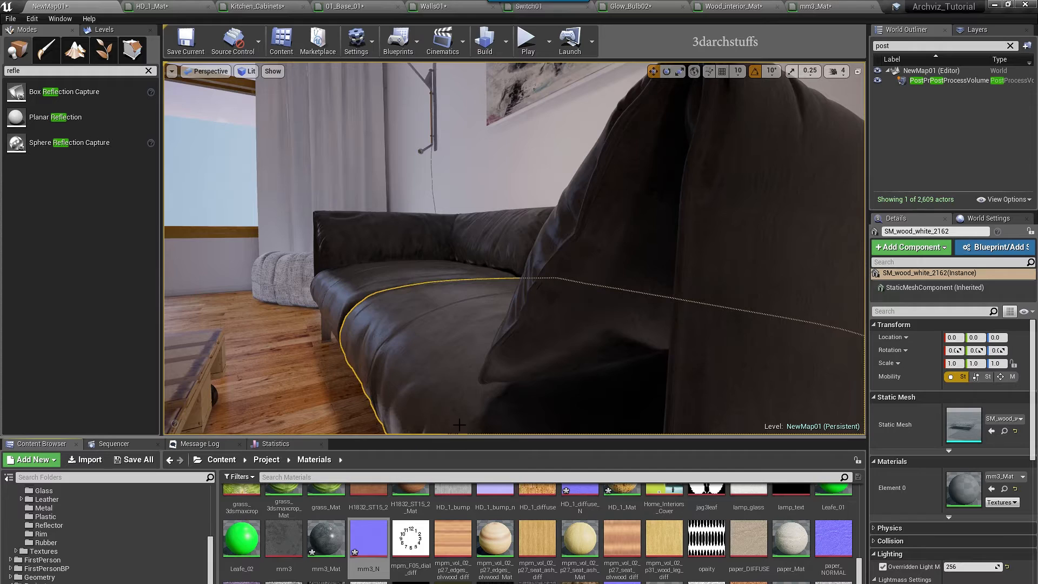
right_click(370, 539)
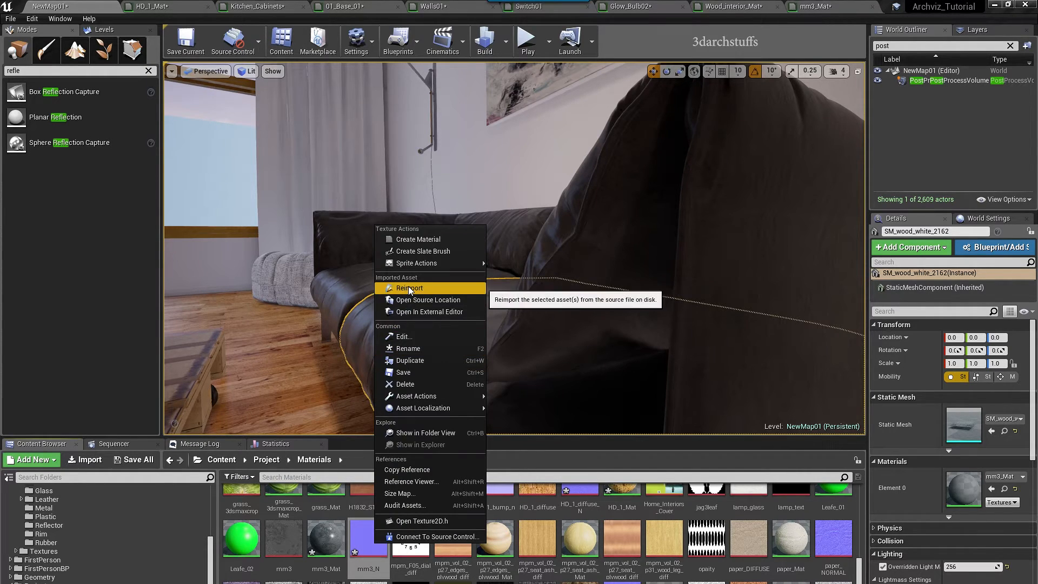
click(476, 287)
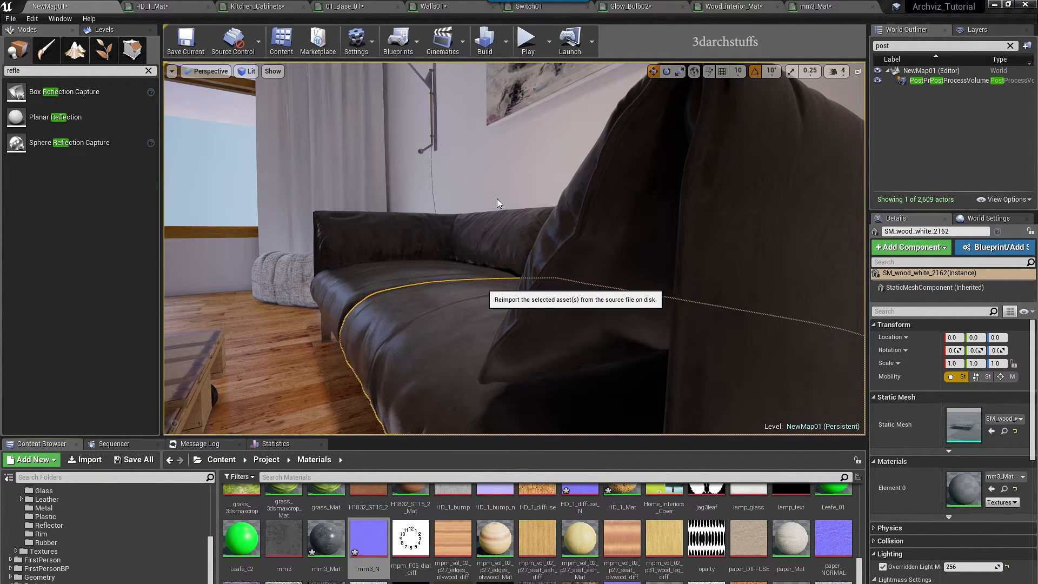
alt+drag(497, 199, 530, 227)
alt+drag(530, 271, 473, 255)
alt+right_drag(473, 255, 465, 281)
mouse_move(473, 255)
alt+mouse_down()
mouse_move(509, 276)
mouse_move(419, 236)
mouse_move(503, 253)
mouse_move(460, 244)
alt+mouse_up()
key(Escape)
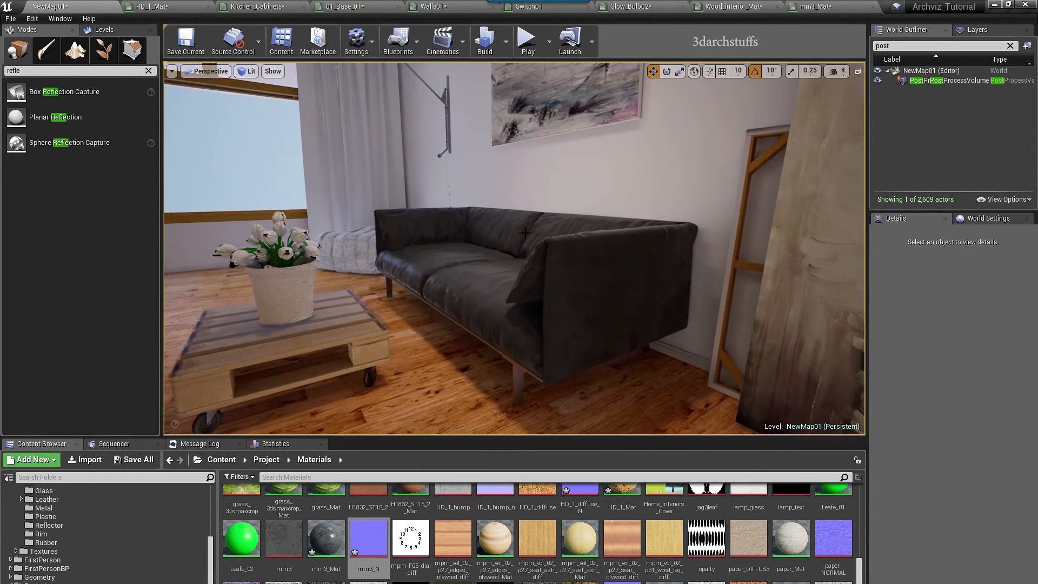
Set the mm3_Mat constant that drives Specular and Roughness to 0.3 and apply the material.
click(822, 7)
click(411, 289)
click(79, 391)
text(.3)
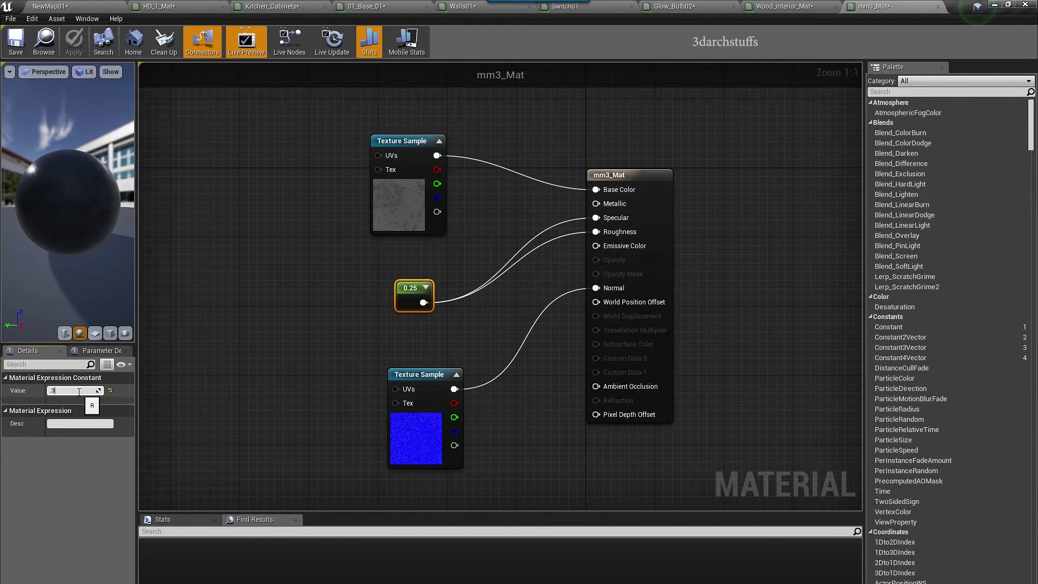
key(Return)
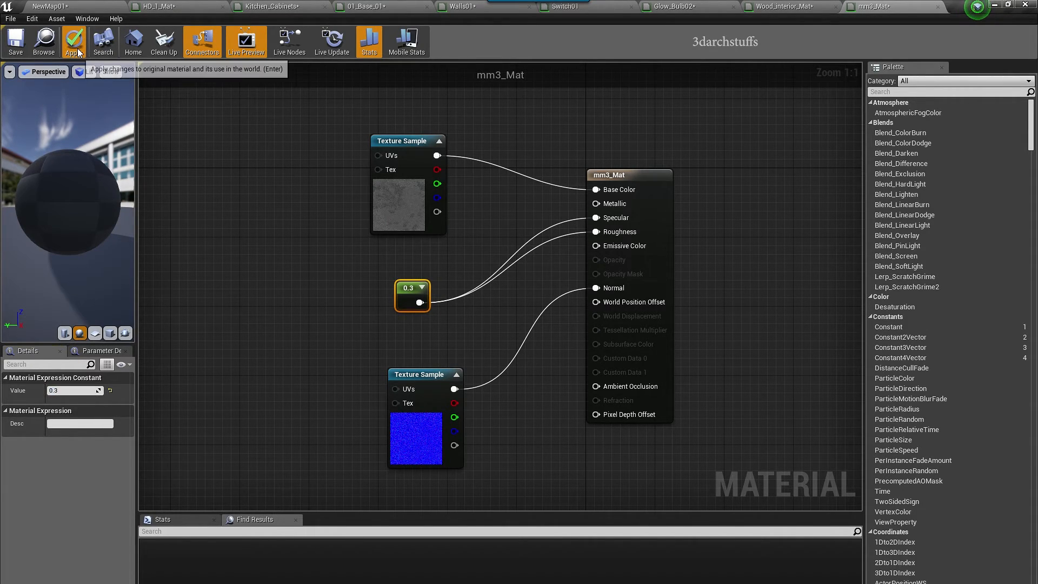
click(74, 43)
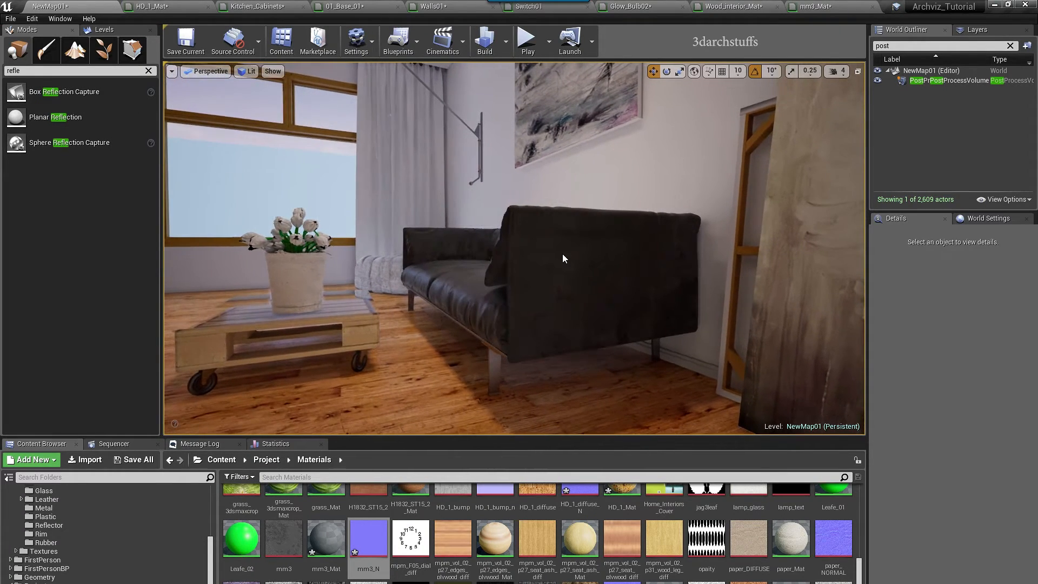
Select the painting hanging above the sofa and open its Element 0 material for editing.
alt+drag(563, 255, 741, 265)
mouse_move(461, 209)
right_down()
mouse_move(552, 203)
mouse_move(563, 194)
mouse_move(546, 146)
right_up()
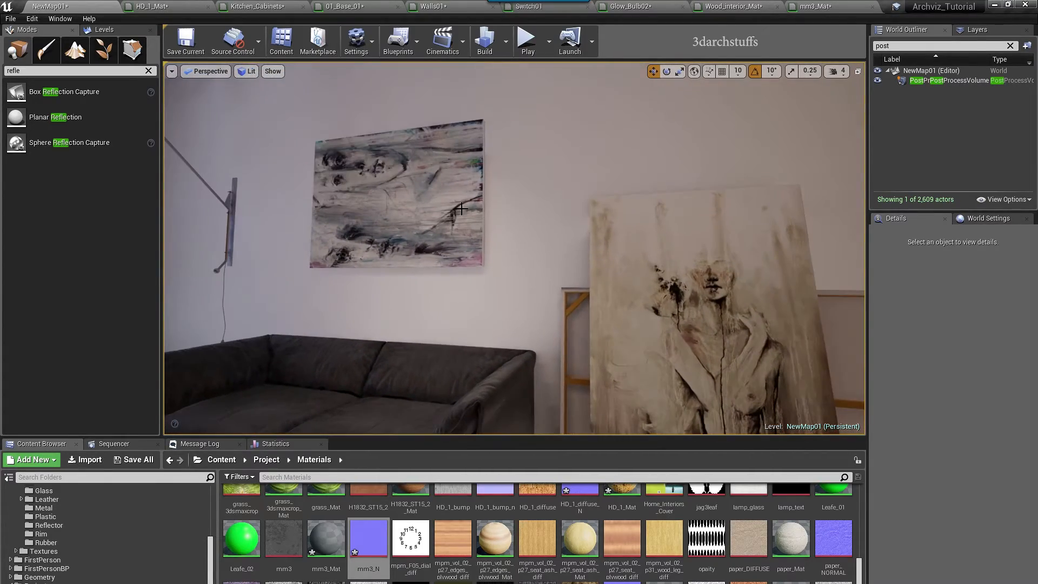
click(461, 208)
key(f)
mouse_move(487, 243)
alt+mouse_down()
mouse_move(573, 238)
mouse_move(466, 287)
mouse_move(481, 260)
mouse_move(449, 238)
alt+mouse_up()
alt+drag(613, 292, 610, 293)
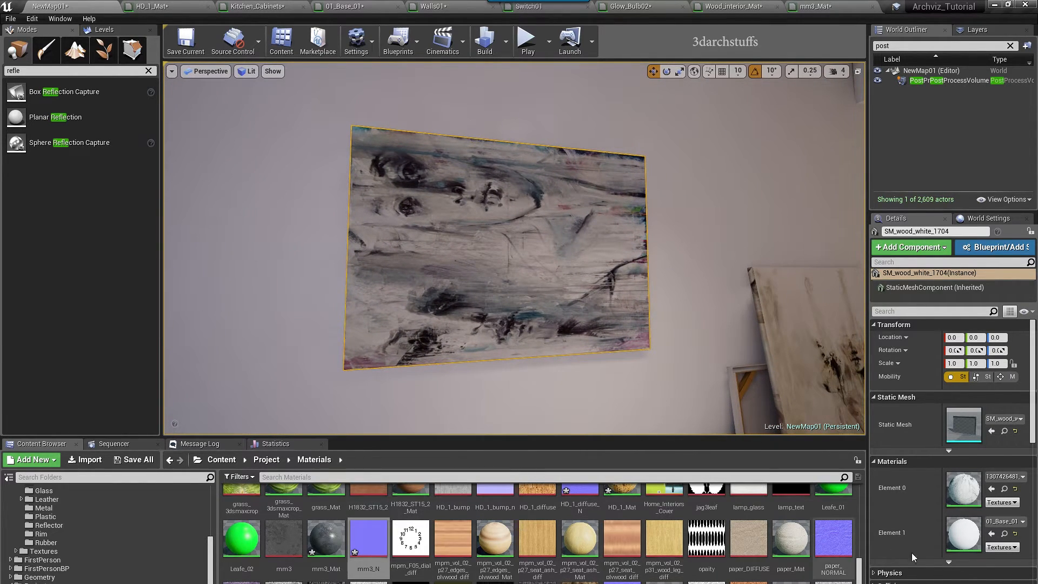
double_click(965, 489)
right_drag(320, 330, 610, 350)
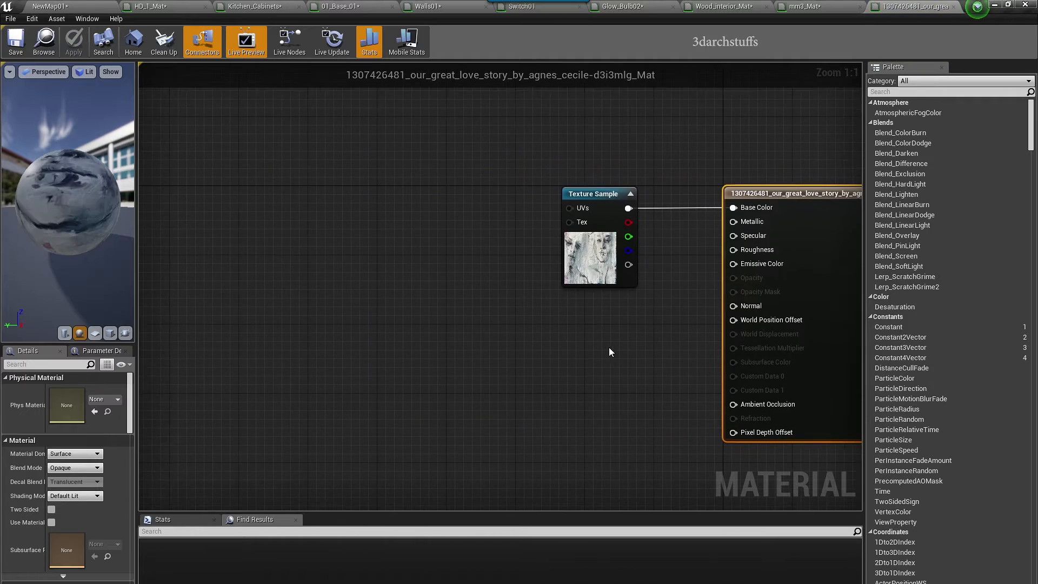
Add a CustomRotator node and feed its Rotated Values into the painting Texture Sample's UVs.
right_click(355, 211)
text(custo)
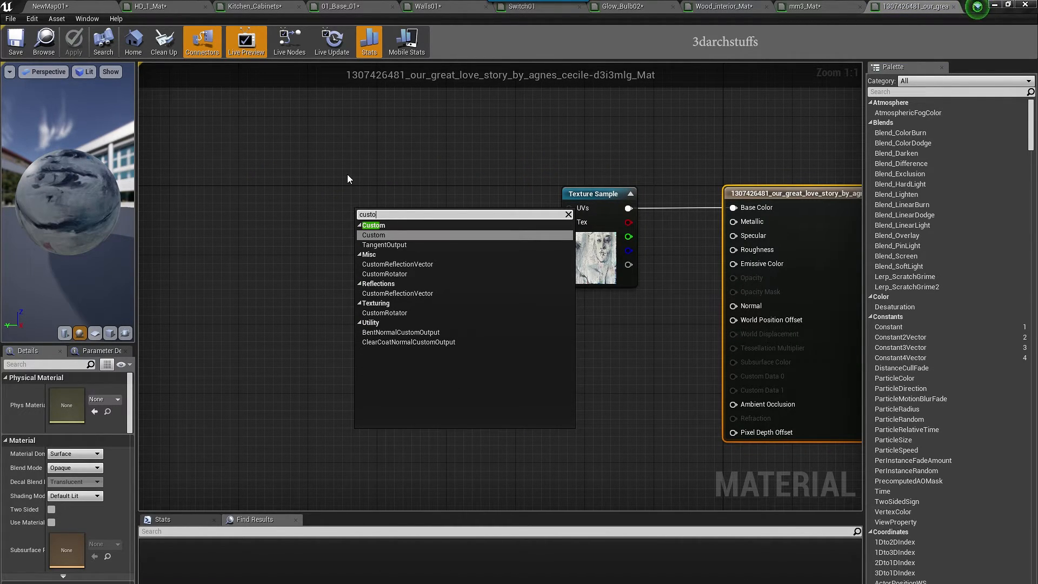
click(383, 274)
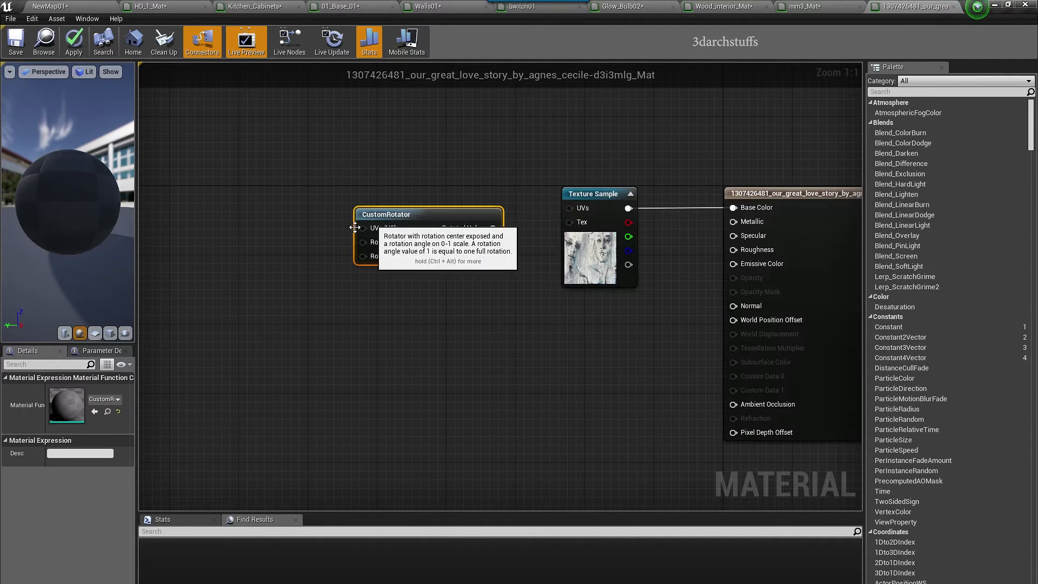
drag(481, 224, 569, 208)
Add a Texture Coordinate node and connect it to the CustomRotator's UVs input.
right_drag(229, 219, 385, 224)
right_click(321, 221)
text(coo)
click(338, 343)
drag(344, 225, 325, 199)
drag(506, 229, 506, 230)
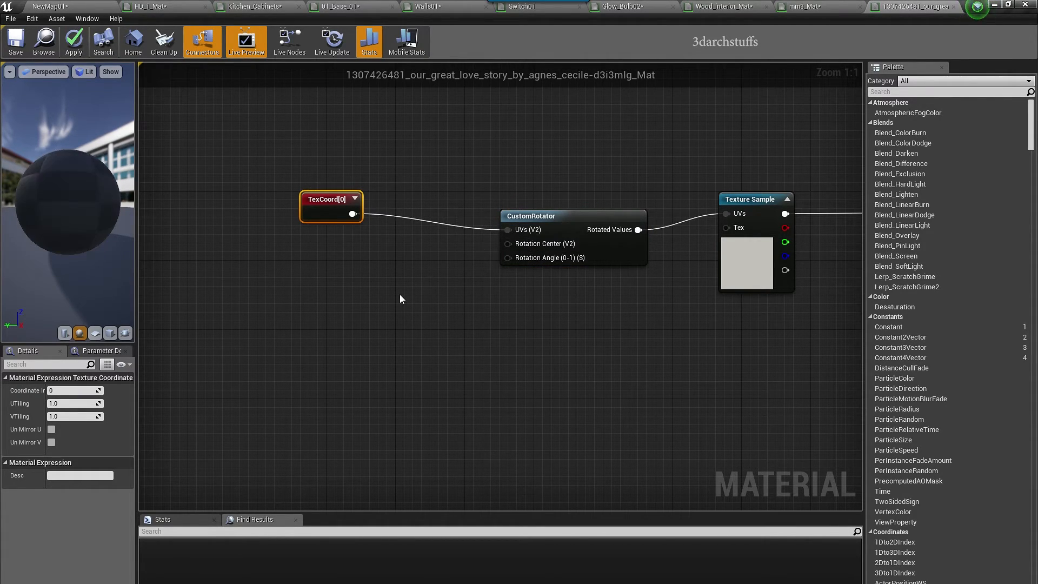
Add a Constant2Vector set to 0.5, 0.5 and connect it to the CustomRotator's Rotation Center.
click(400, 294)
key(2)
click(317, 254)
drag(344, 277, 508, 245)
click(73, 391)
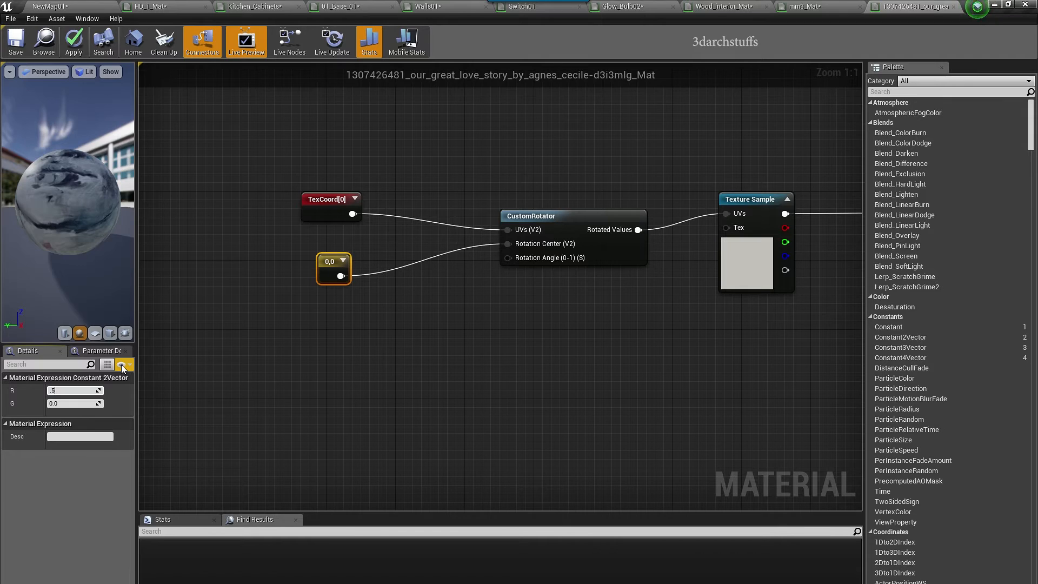
text(.5)
key(Tab)
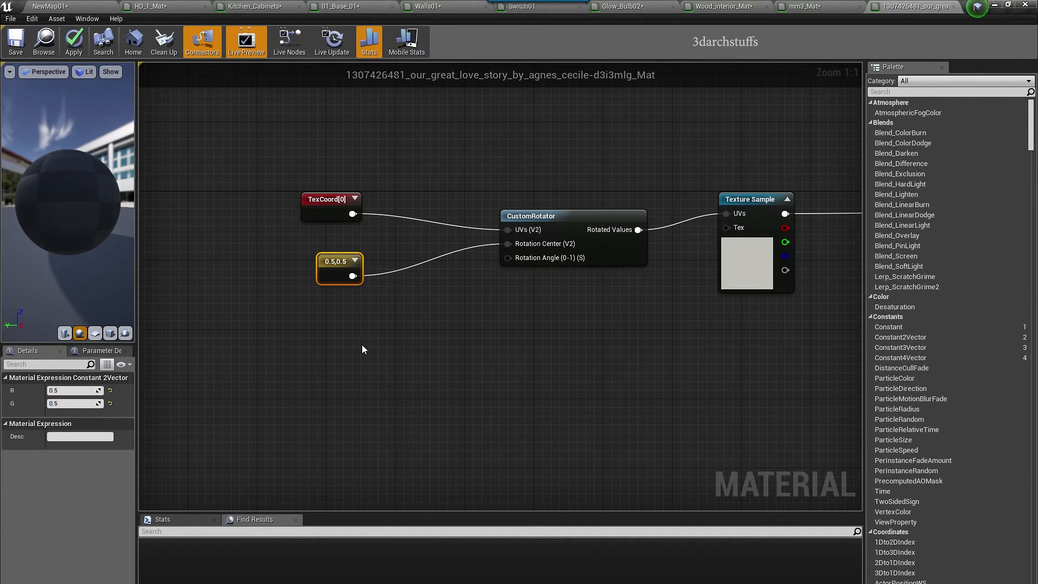
Add a Constant set to 0.25 and connect it to the CustomRotator's Rotation Angle.
click(363, 350)
drag(363, 355, 508, 258)
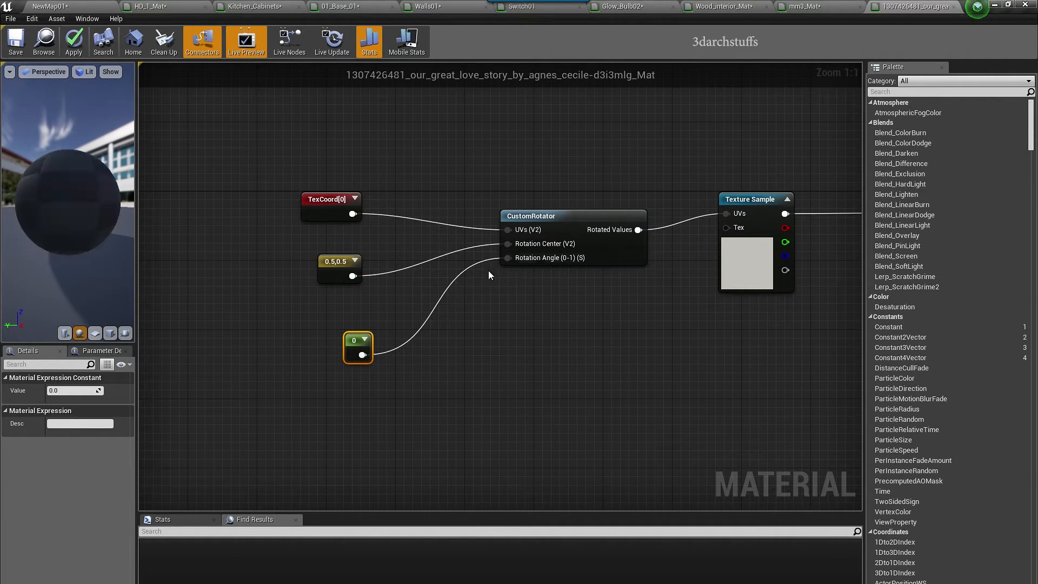
click(332, 341)
click(345, 346)
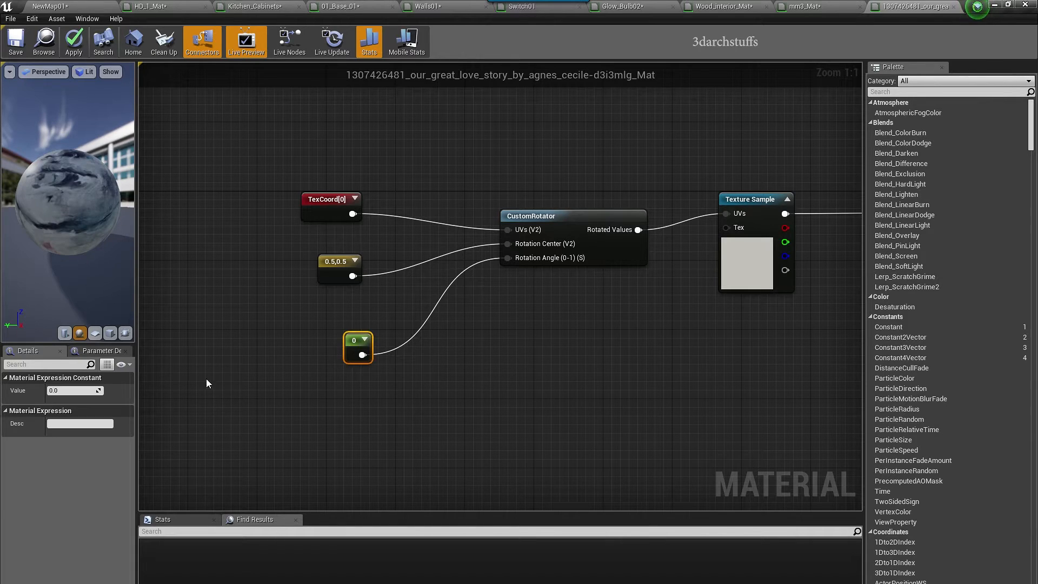
click(75, 390)
text(.25)
key(Return)
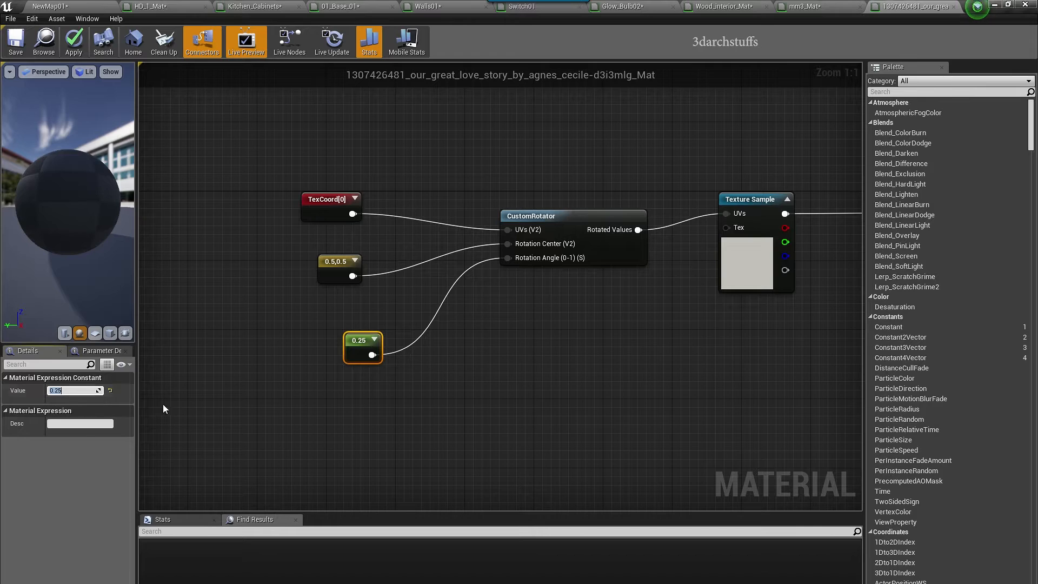
Apply the painting material and check the picture's orientation in the NewMap01 level.
click(427, 380)
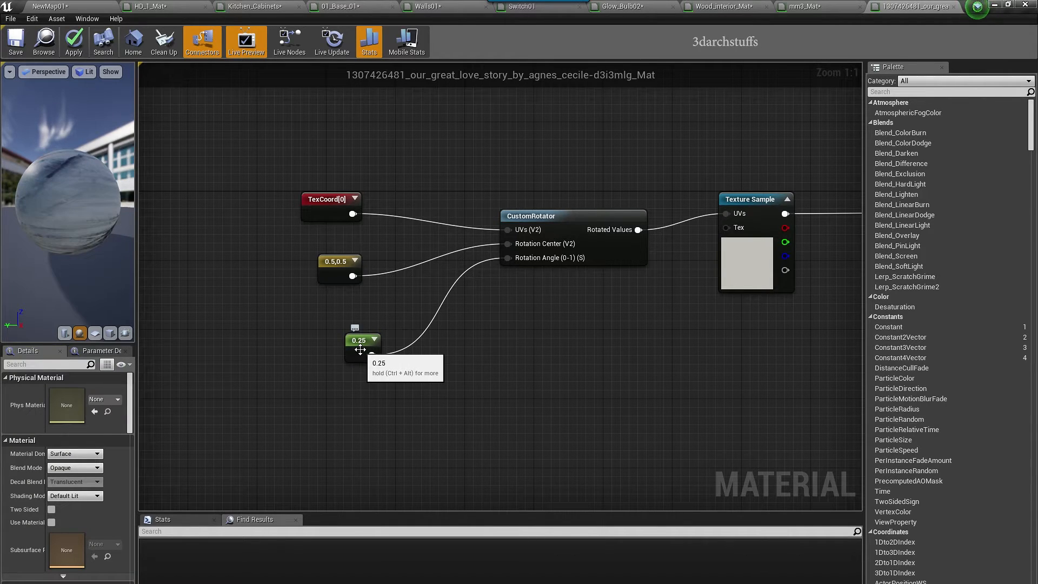
click(80, 34)
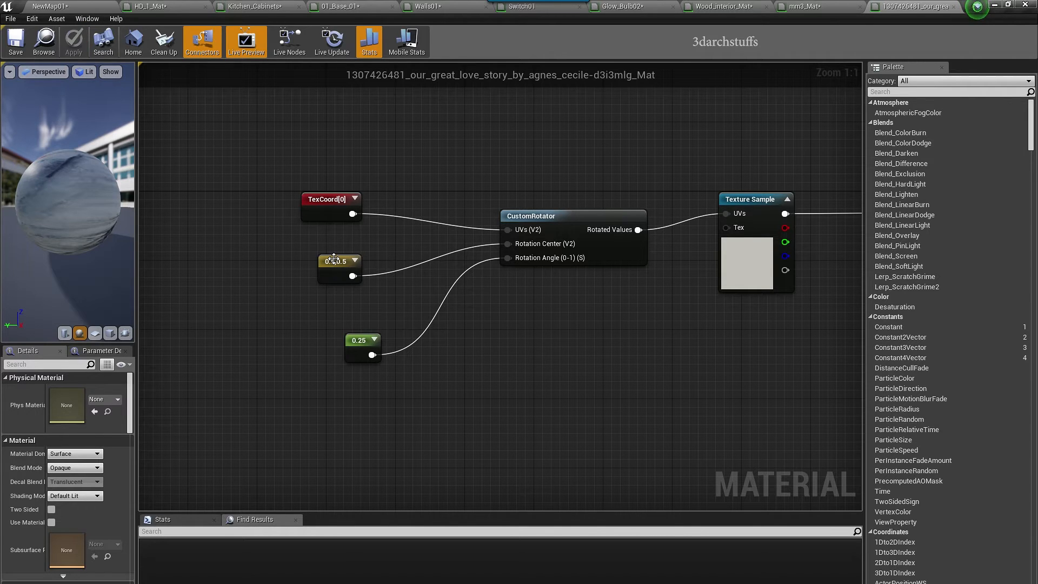
click(62, 5)
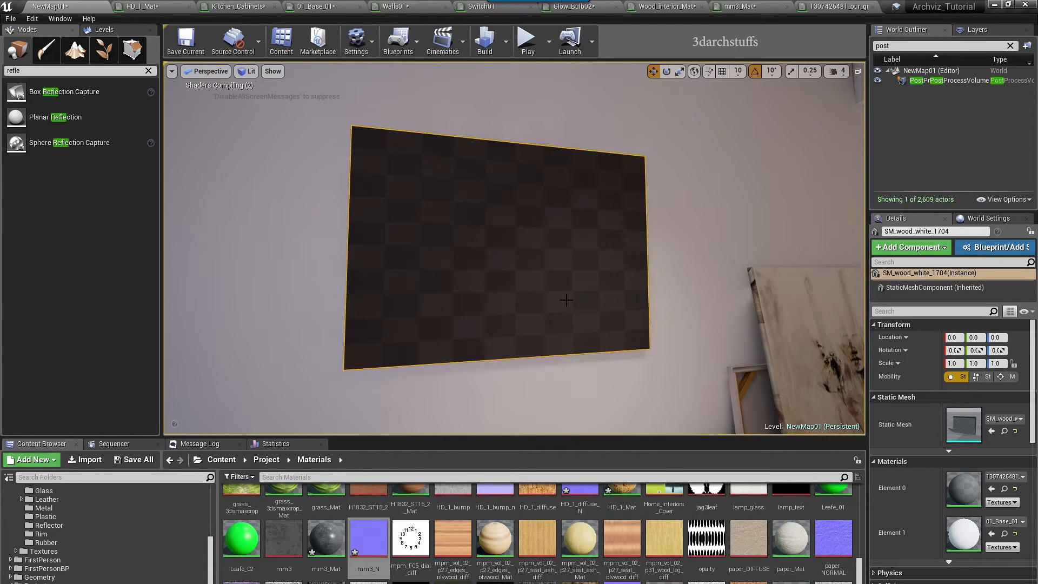
mouse_move(568, 265)
alt+mouse_down()
mouse_move(525, 274)
mouse_move(563, 282)
alt+mouse_up()
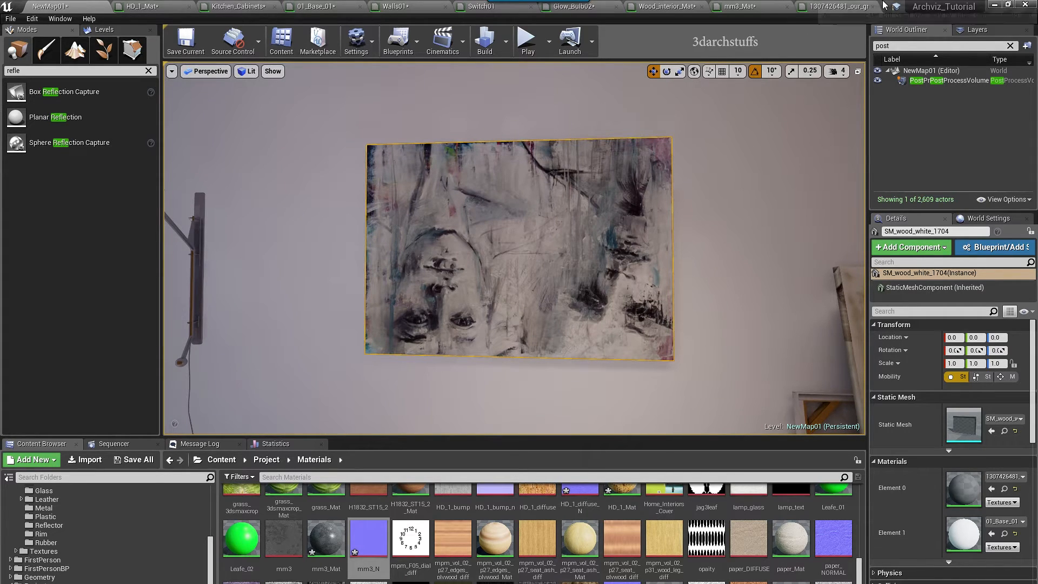
Set the painting material's rotation angle constant to -0.25 and apply the change.
click(811, 6)
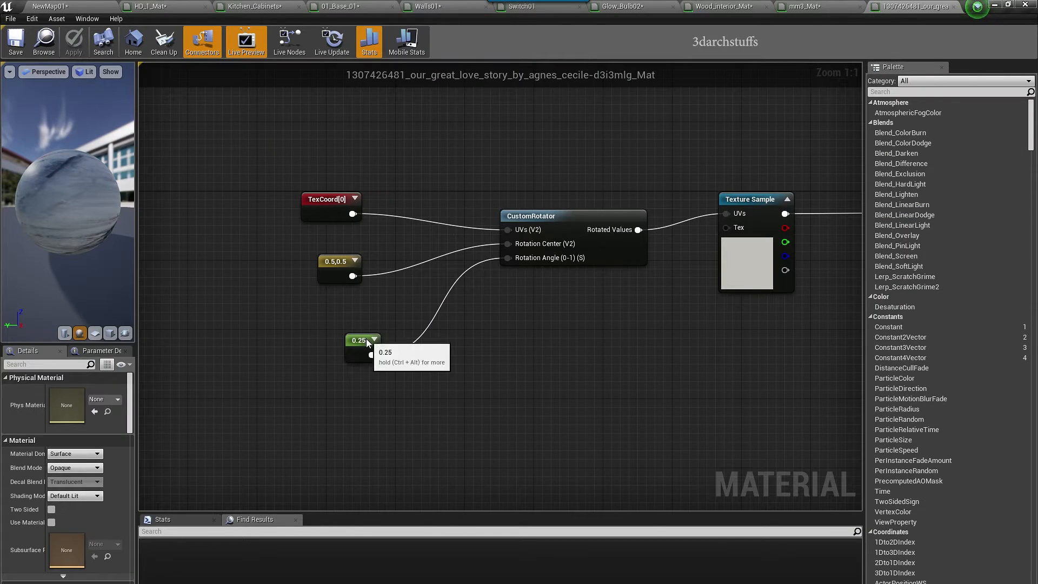
drag(359, 343, 342, 340)
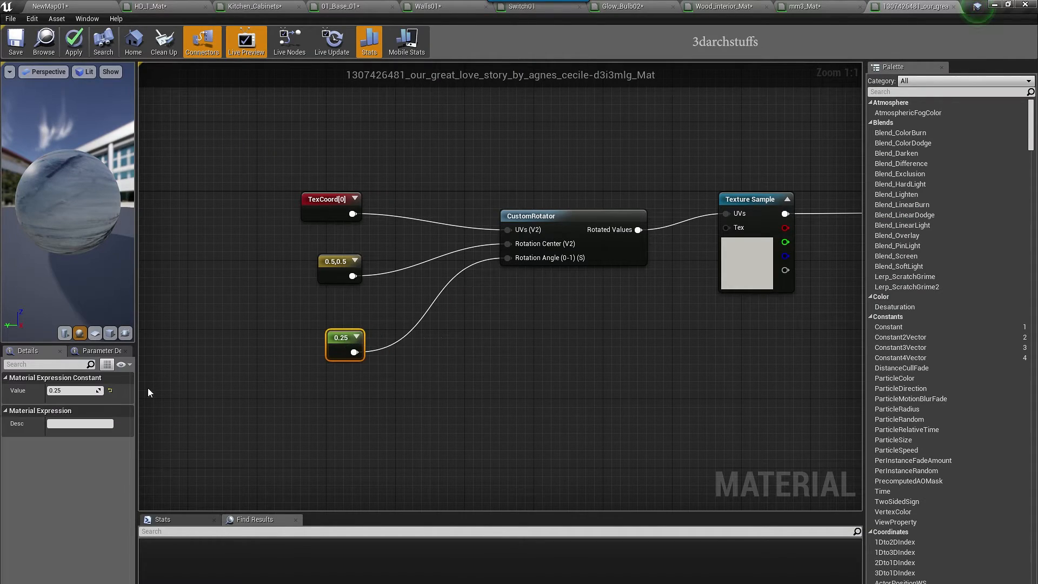
key(Tab)
click(78, 392)
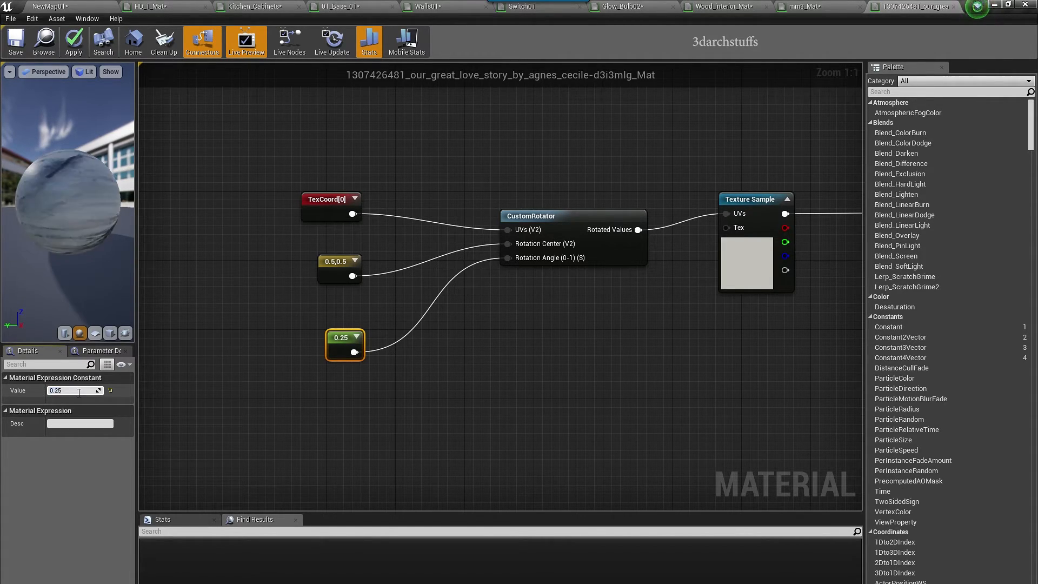
text(-)
key(Return)
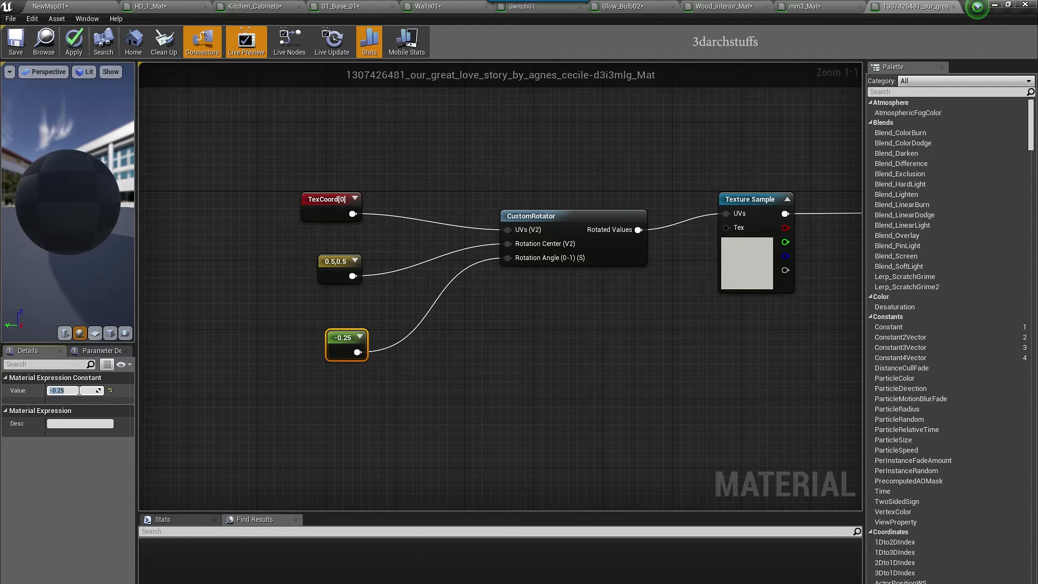
click(79, 50)
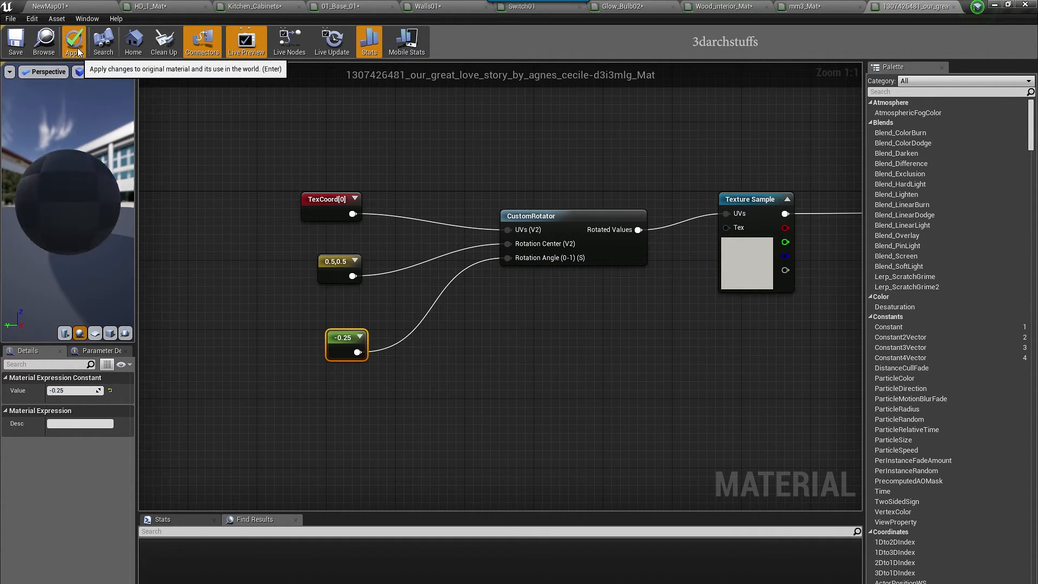
Return to the level and inspect the rotated painting above the sofa from several angles.
click(92, 8)
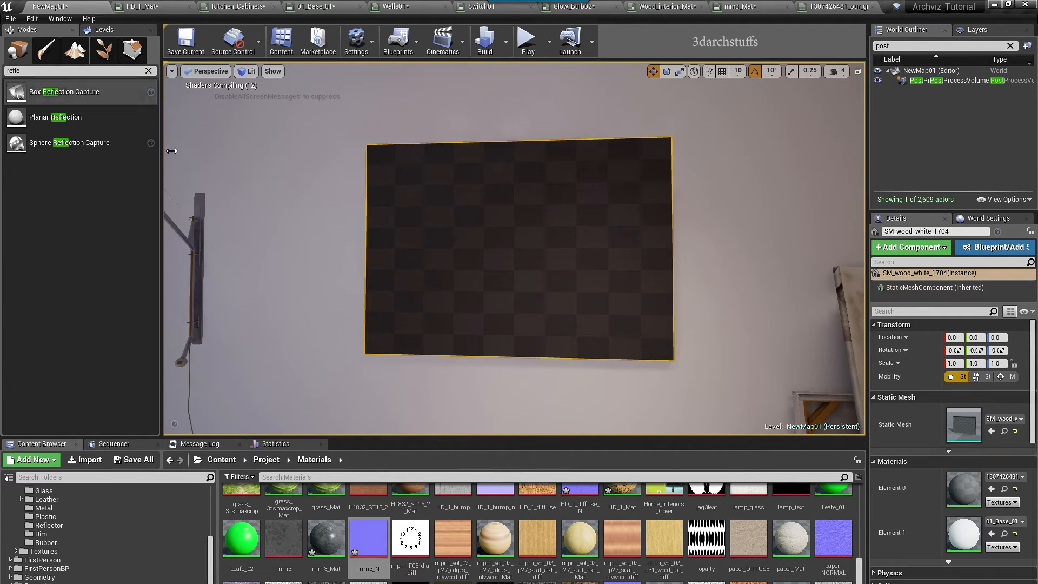
alt+drag(527, 291, 660, 294)
key(Escape)
mouse_move(552, 294)
alt+mouse_down()
mouse_move(319, 294)
mouse_move(594, 292)
mouse_move(535, 325)
mouse_move(528, 394)
mouse_move(553, 302)
alt+mouse_up()
alt+drag(595, 336, 522, 294)
click(334, 244)
key(f)
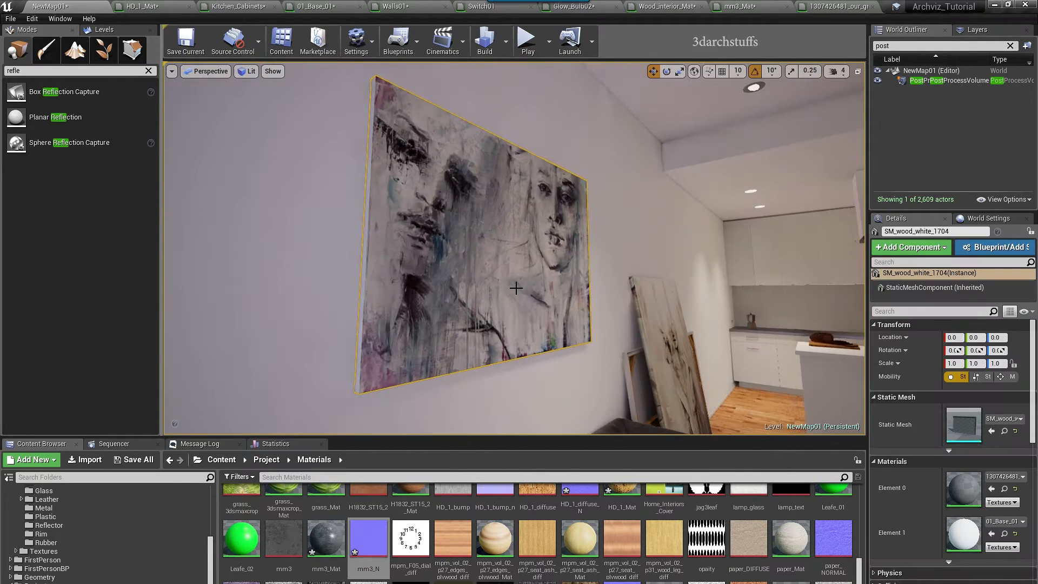
Drive the painting material's Specular and Roughness with a new 0.25 constant and apply the material.
double_click(965, 484)
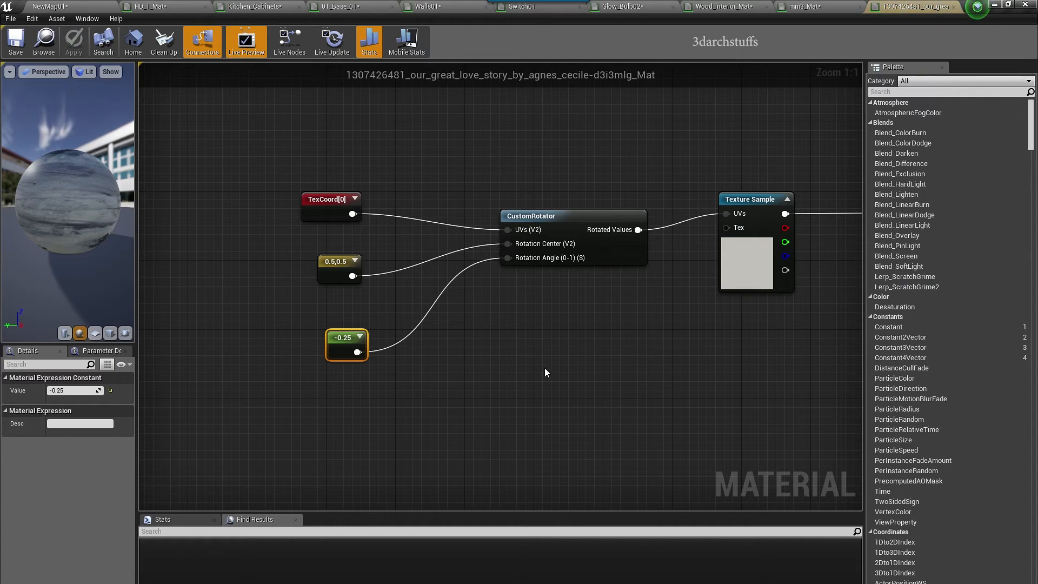
scroll(413, 315, up, 3)
click(367, 311)
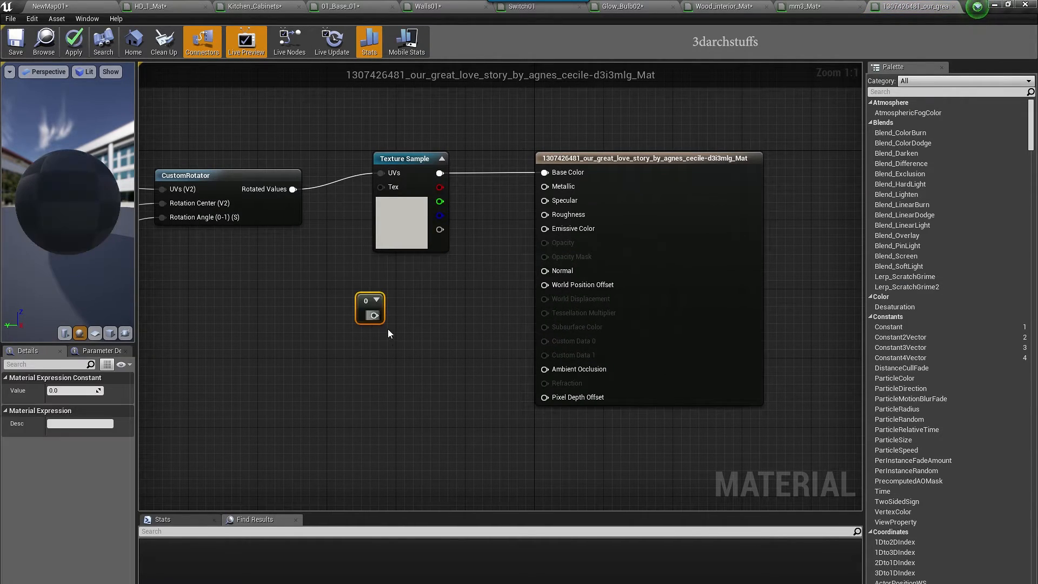
drag(374, 315, 548, 202)
drag(621, 159, 681, 176)
drag(375, 315, 606, 232)
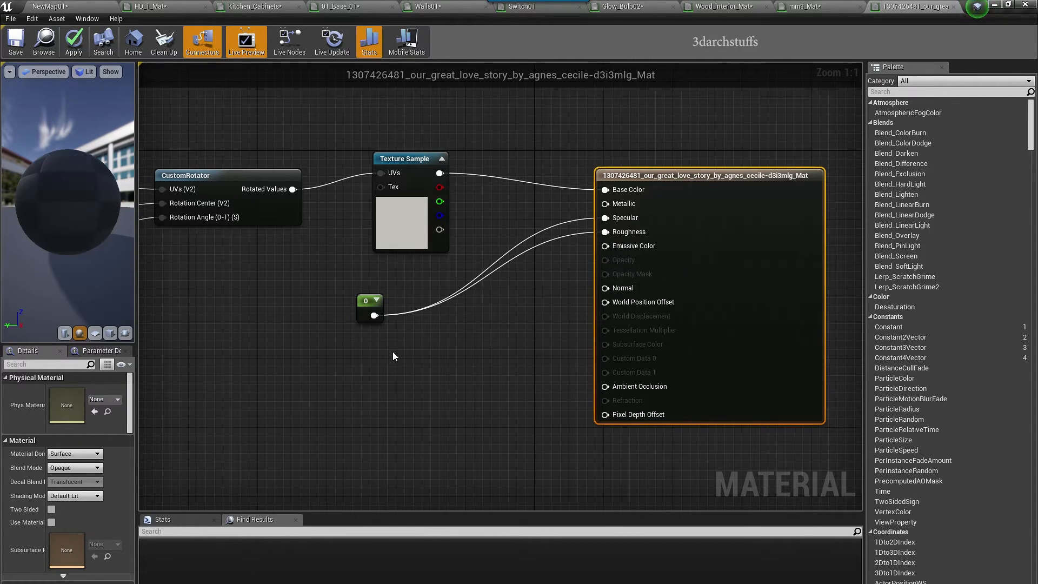
click(373, 315)
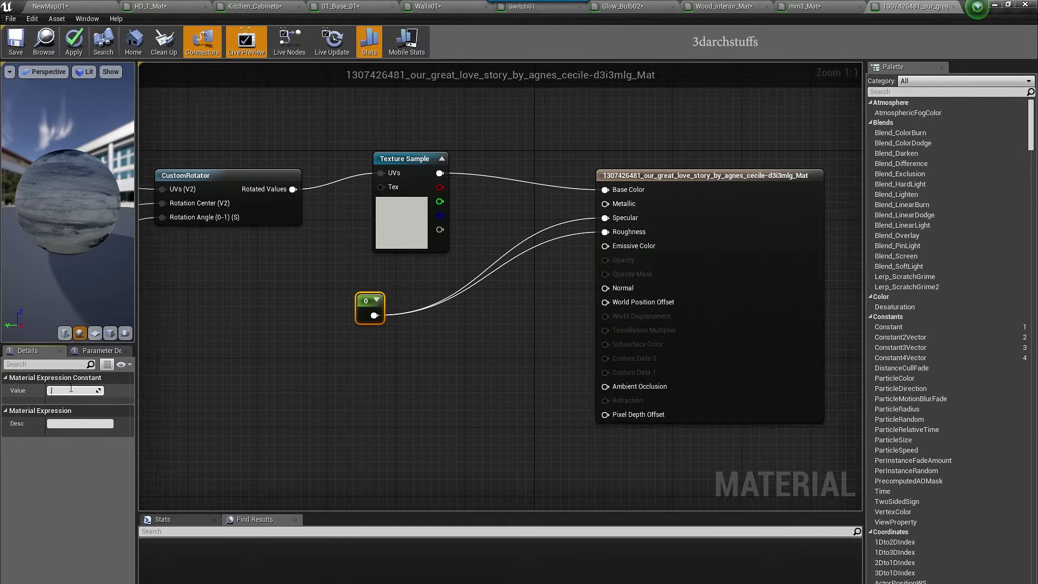
key(Return)
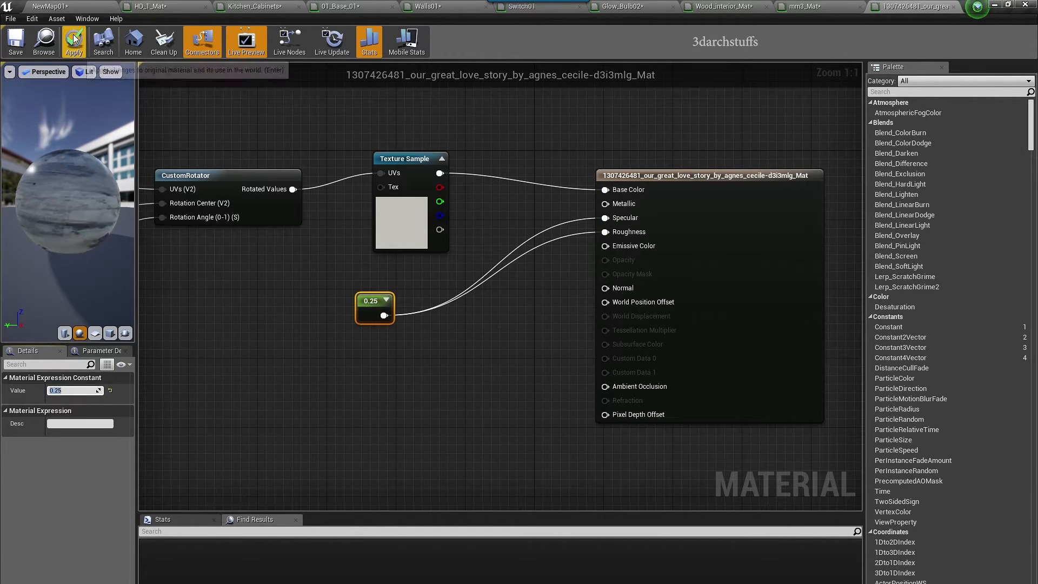
click(74, 39)
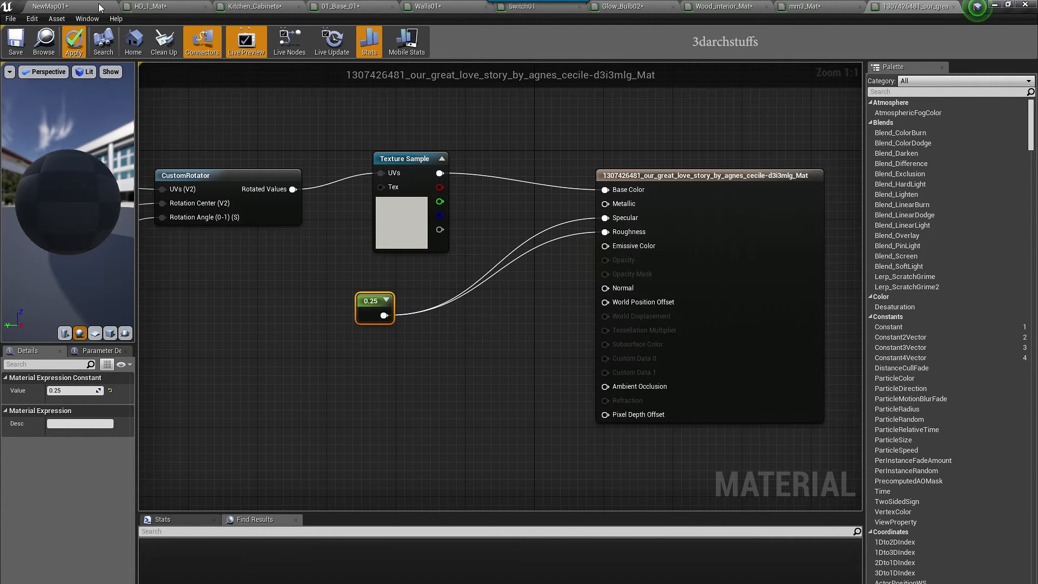
Back in the level, select the canvas leaning against the wall beside the sofa and open its Element 0 material.
click(101, 7)
alt+drag(503, 251, 562, 246)
mouse_move(586, 282)
alt+mouse_down()
mouse_move(533, 294)
mouse_move(530, 330)
mouse_move(487, 351)
mouse_move(546, 286)
mouse_move(666, 290)
mouse_move(708, 306)
mouse_move(698, 346)
mouse_move(652, 295)
mouse_move(757, 281)
mouse_move(709, 289)
alt+mouse_up()
right_drag(709, 290, 726, 271)
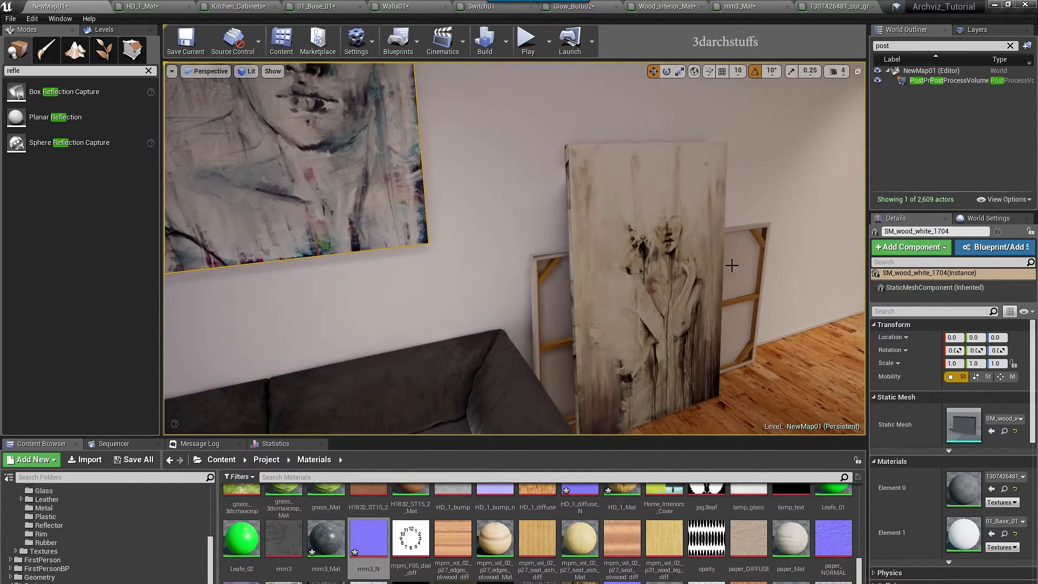
click(658, 291)
key(f)
mouse_move(662, 263)
alt+mouse_down()
mouse_move(557, 260)
mouse_move(559, 233)
mouse_move(600, 238)
mouse_move(570, 247)
mouse_move(592, 233)
mouse_move(573, 235)
alt+mouse_up()
double_click(963, 489)
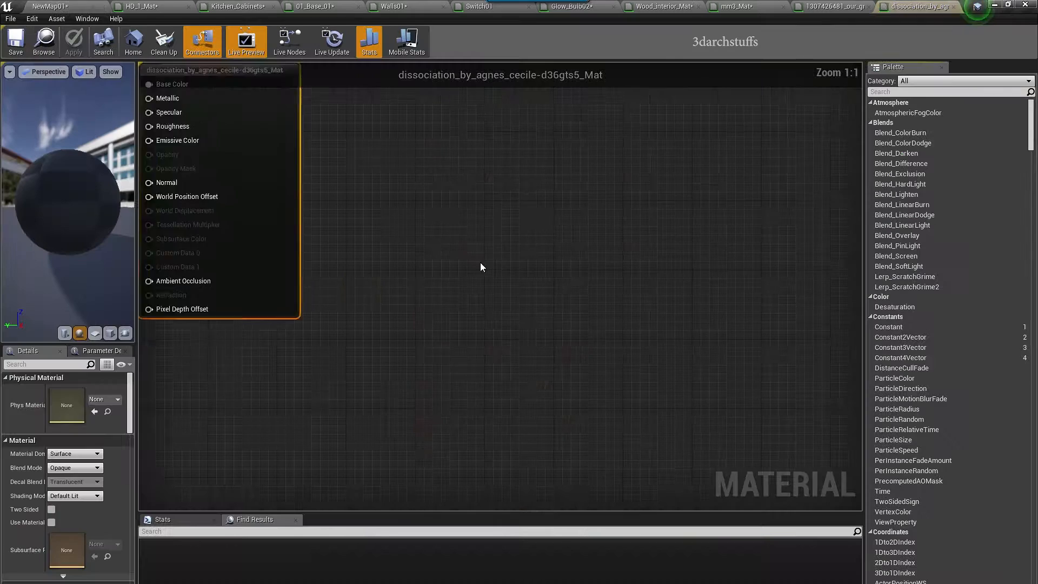
Connect a new 0.25 constant to Specular and Roughness in the leaning canvas's material and apply it.
click(253, 330)
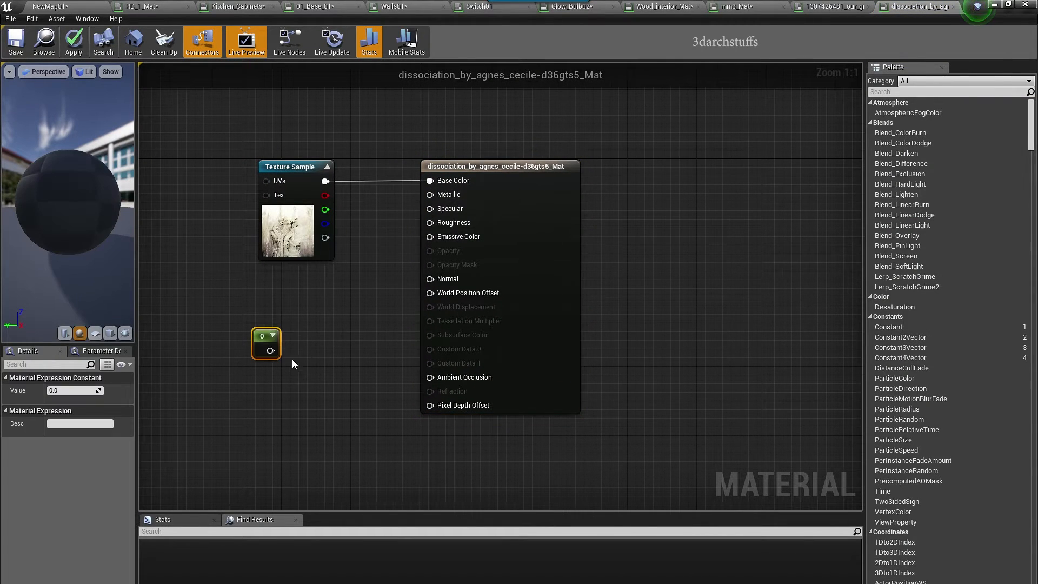
drag(280, 350, 430, 208)
drag(271, 350, 433, 224)
right_drag(267, 351, 408, 360)
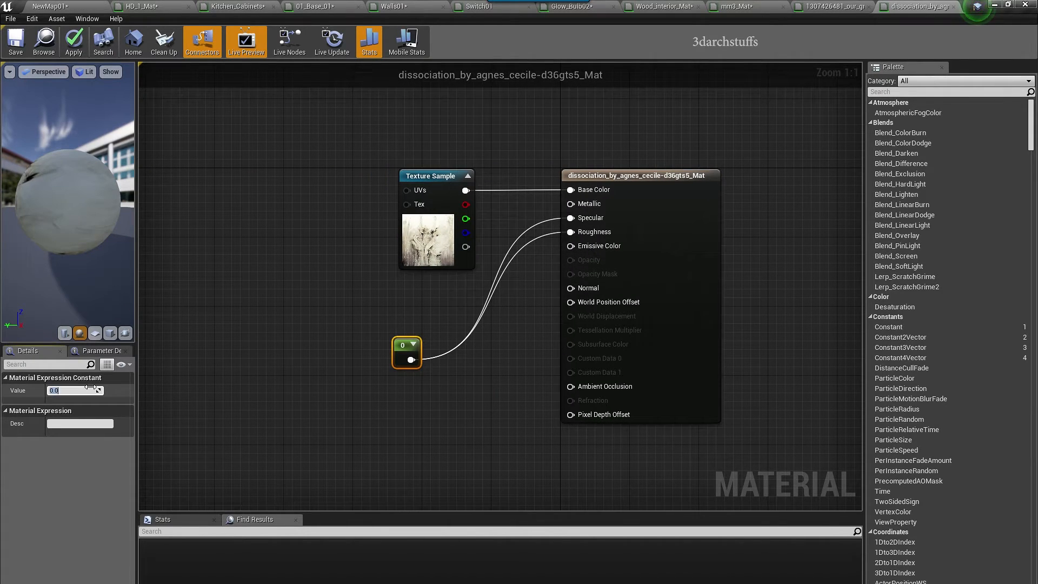
key(Return)
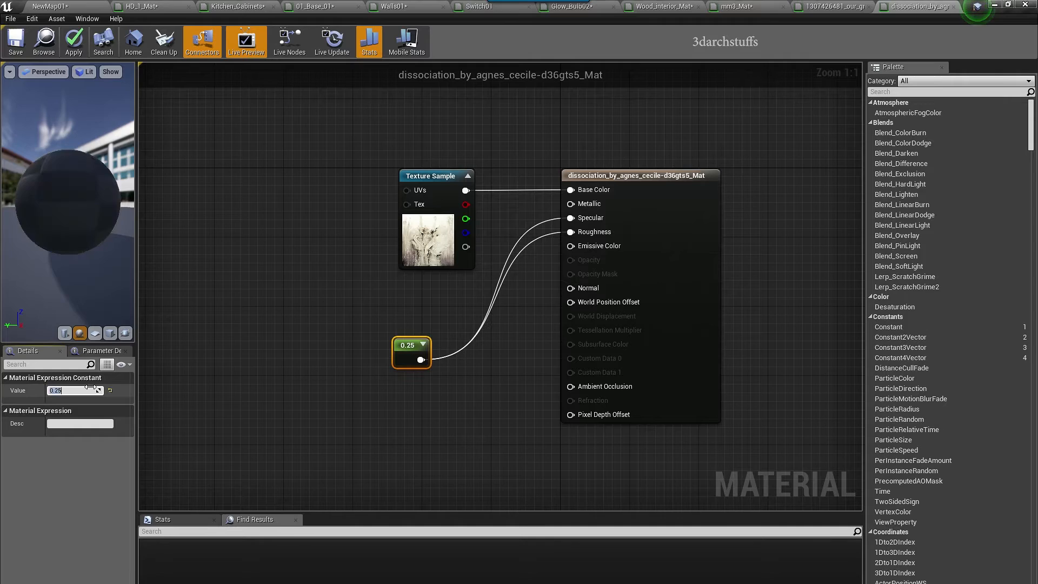
click(82, 40)
Open wood_interior_4_Mat from the level, drive its Roughness with a 0.25 constant, and apply the material.
click(51, 7)
key(Escape)
right_drag(689, 216, 719, 243)
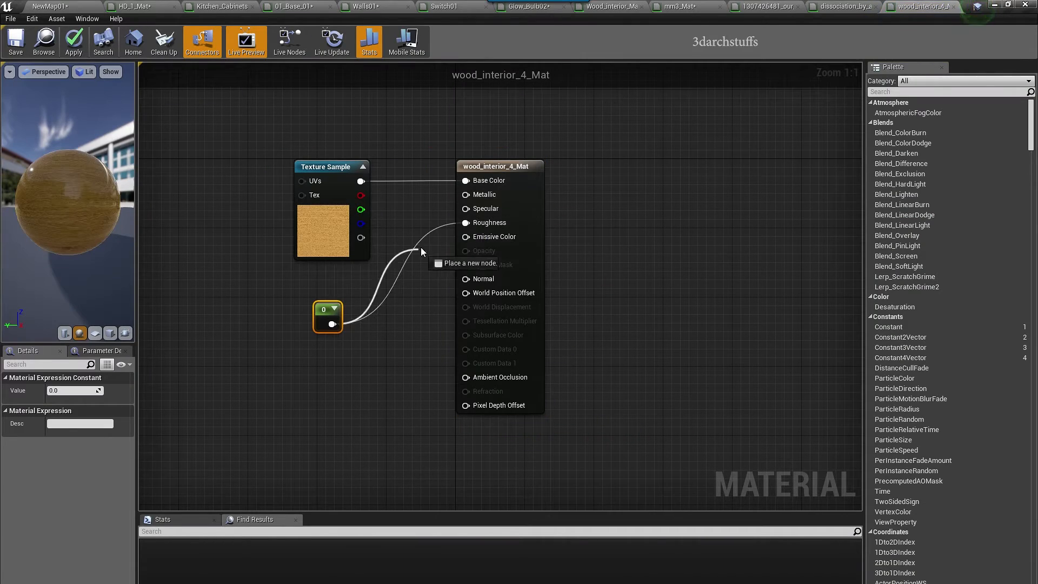
drag(429, 262, 466, 223)
click(71, 391)
text(0.25)
key(Return)
click(74, 42)
In the level, apply MI_Metal_Anodized_03_Dark from the AutomotiveMaterials Metal folder to the white television panel.
click(51, 6)
right_drag(487, 242, 505, 256)
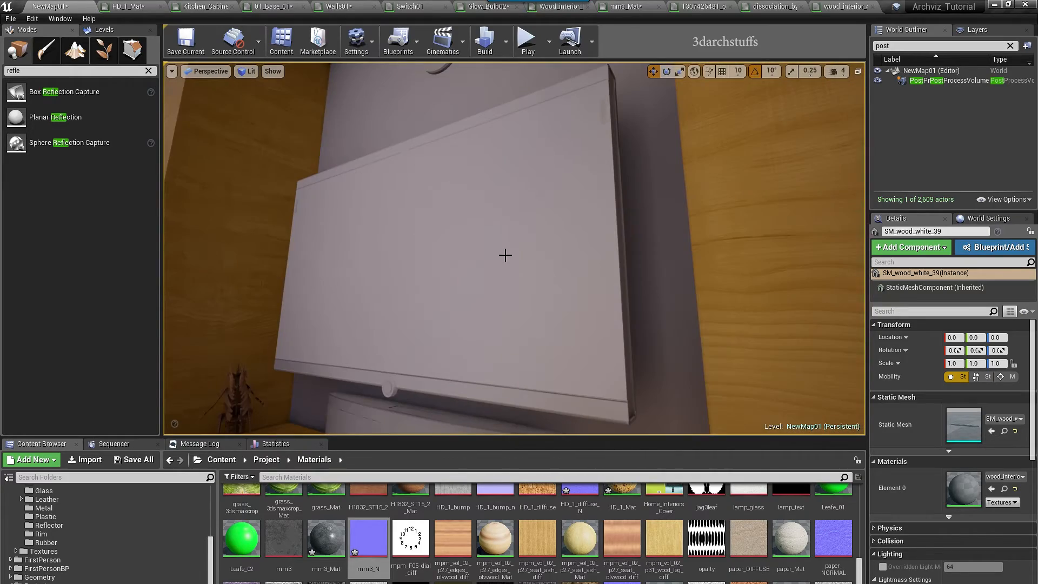
click(44, 508)
drag(671, 507, 514, 265)
right_drag(514, 265, 487, 243)
Assign medium and dark anodized metal materials from the Metal folder to other parts of the television.
drag(628, 507, 494, 101)
right_drag(494, 101, 471, 227)
drag(799, 506, 480, 135)
right_drag(480, 135, 487, 243)
drag(671, 507, 465, 389)
right_drag(465, 389, 487, 347)
drag(584, 507, 385, 344)
right_drag(384, 344, 487, 249)
drag(584, 507, 513, 265)
right_drag(513, 265, 514, 238)
Apply MI_Metal_Anodized_03_Dark to the television's remaining white parts and clear the selection.
drag(671, 507, 503, 167)
right_drag(503, 167, 541, 179)
drag(671, 507, 464, 265)
right_drag(573, 243, 573, 179)
drag(671, 507, 300, 232)
right_drag(379, 244, 432, 259)
key(Escape)
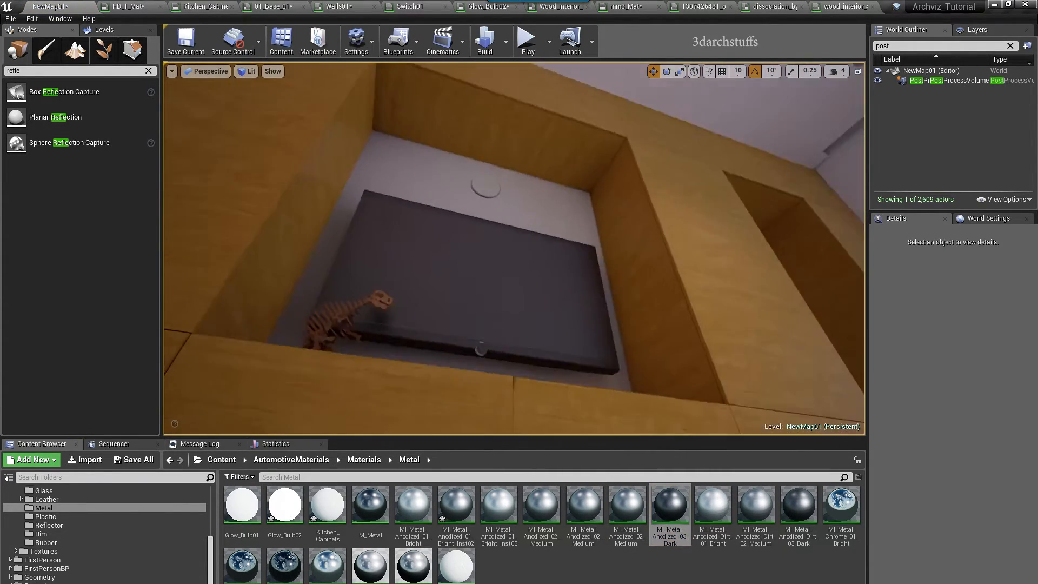
Apply MI_Metal_Anodized_02_Medium to the television's small round part, including its Element 1 and 2 slots, and MI_Metal_Anodized_03_Dark to the adjoining part.
right_drag(481, 346, 514, 281)
drag(584, 506, 515, 280)
right_drag(515, 280, 487, 270)
click(520, 270)
click(992, 534)
right_drag(541, 302, 547, 292)
click(992, 578)
right_drag(622, 302, 584, 314)
click(689, 359)
key(Escape)
drag(671, 507, 519, 168)
right_drag(519, 167, 573, 184)
Select the round wall clock above the television, search all content for "glass" and apply M_Glass_Inst to the clock's front glass.
click(589, 313)
key(f)
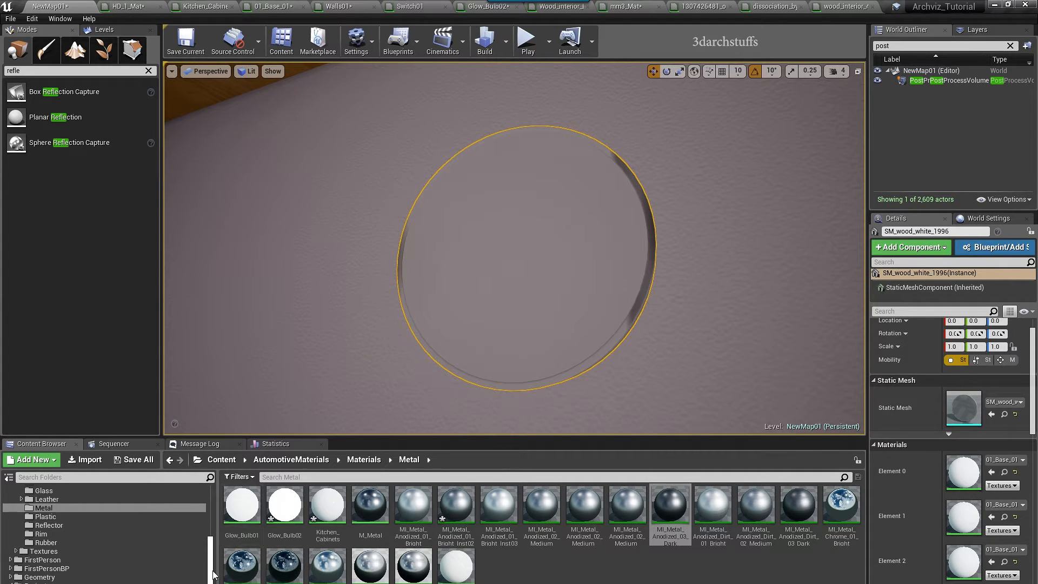
scroll(208, 538, up, 10)
click(51, 500)
click(37, 491)
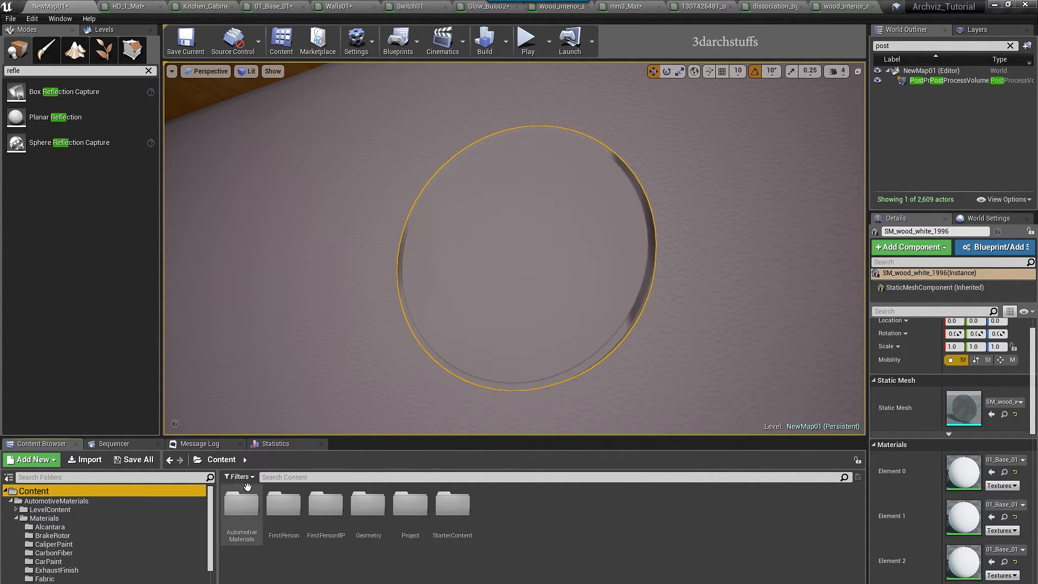
click(300, 480)
text(glass)
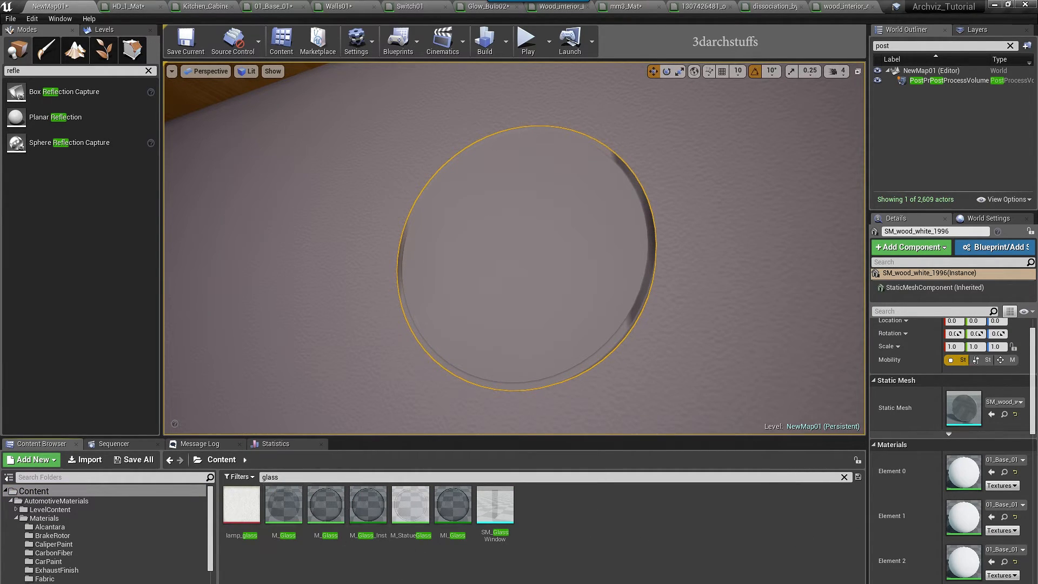
drag(368, 507, 459, 289)
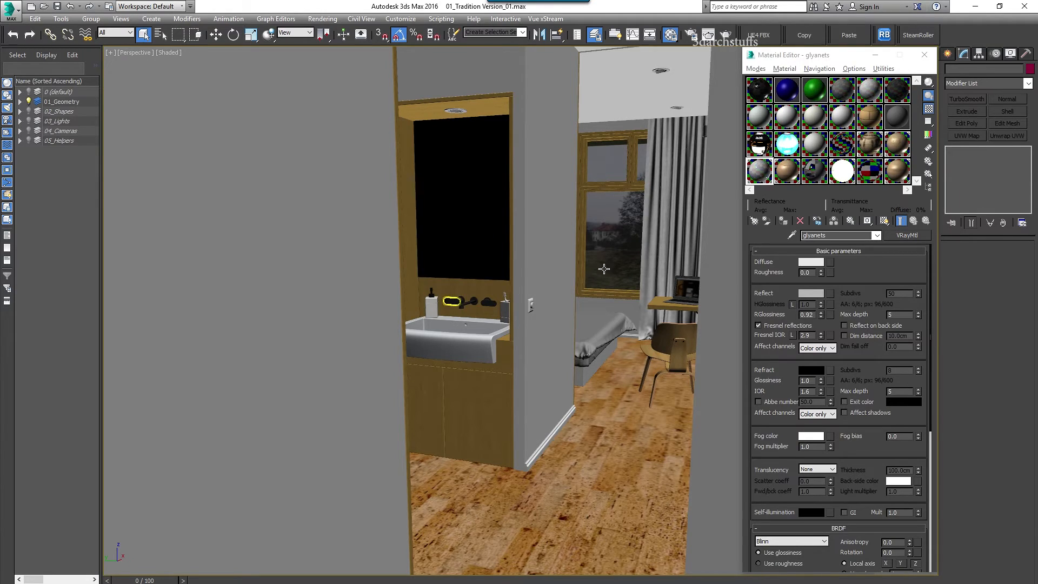
Switch to 3ds Max, look through camera 04_Cameras01, and select and frame the round wall clock in the perspective view.
key(c)
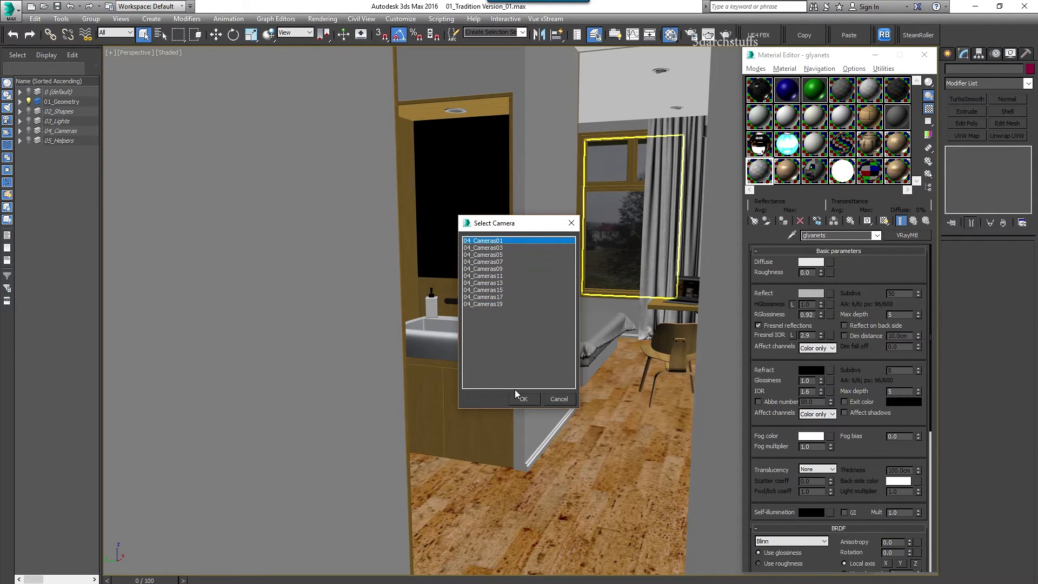
click(523, 399)
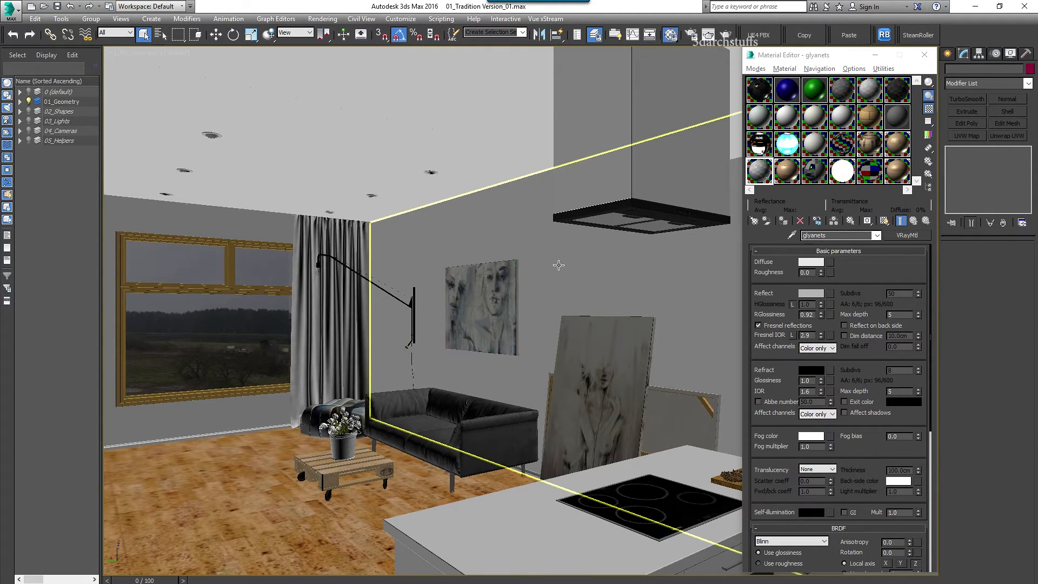
key(c)
click(558, 399)
click(341, 446)
key(z)
alt+middle_drag(374, 464, 382, 49)
alt+middle_drag(460, 363, 582, 394)
click(457, 277)
key(z)
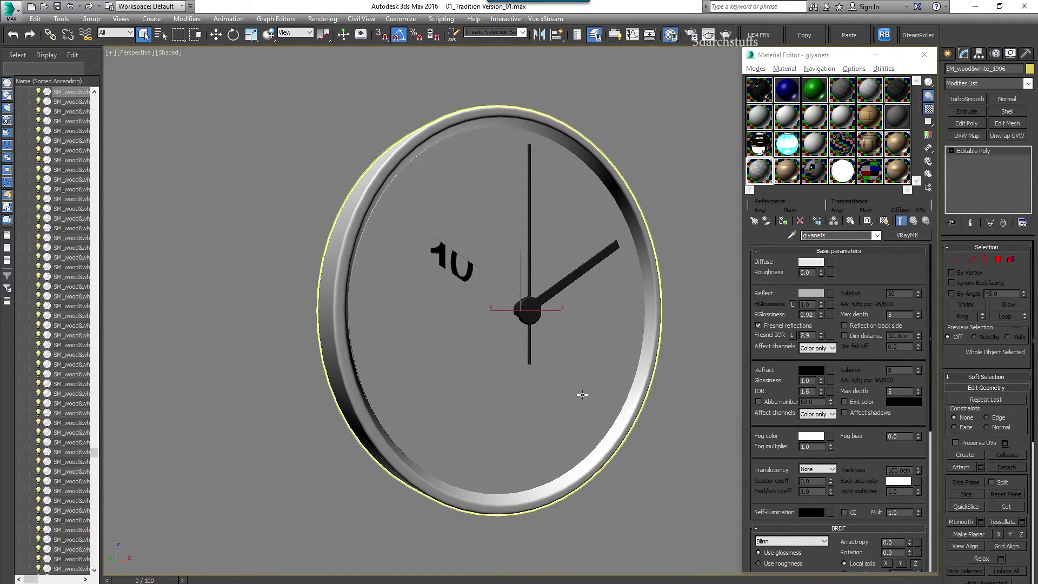
Load the wall clock's multi/sub-object material into the Material Editor and hide the clock's front glass polygon.
click(792, 235)
click(604, 240)
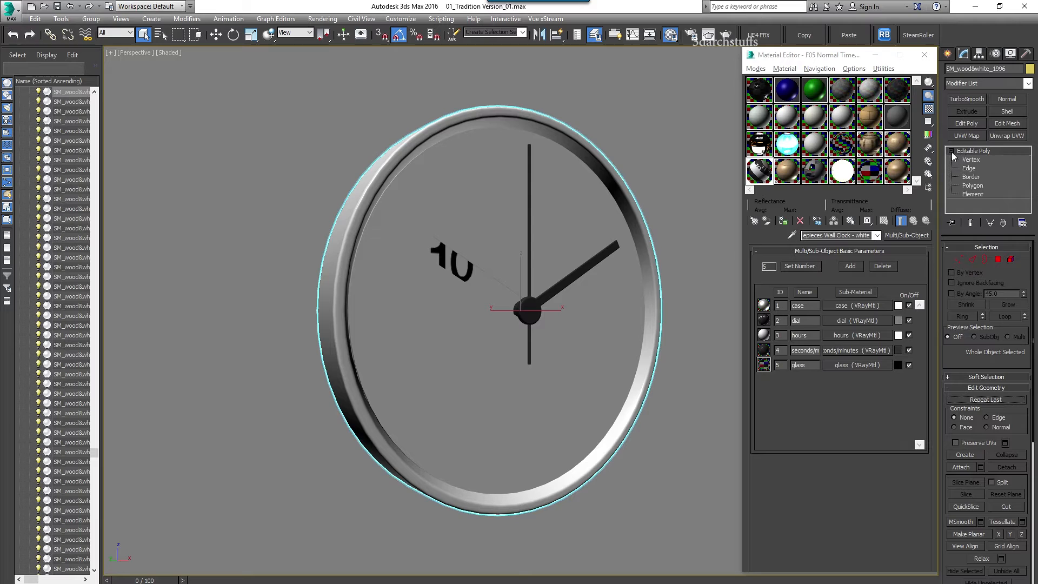
click(972, 185)
double_click(551, 226)
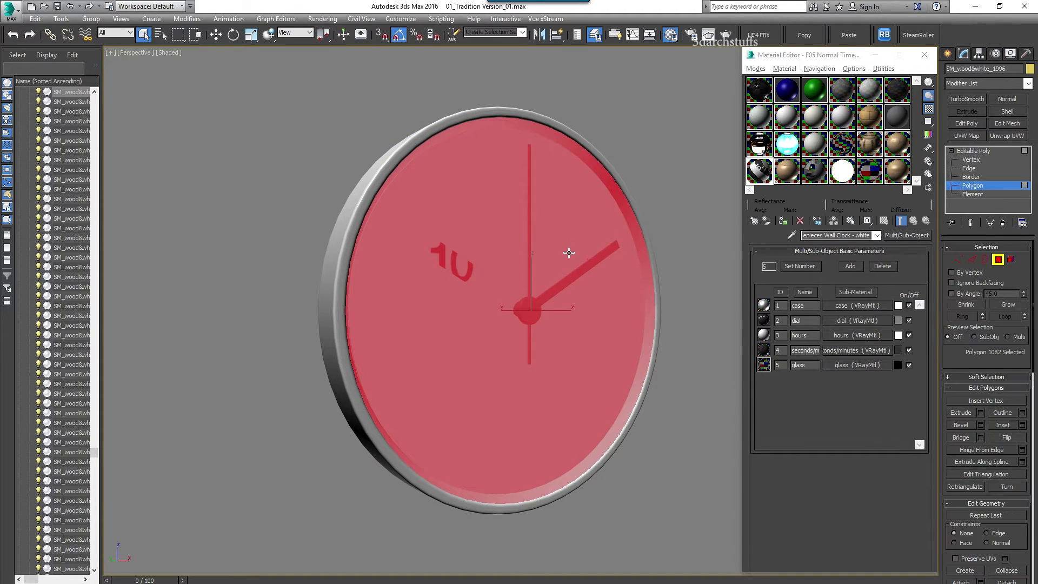
drag(979, 365, 979, 364)
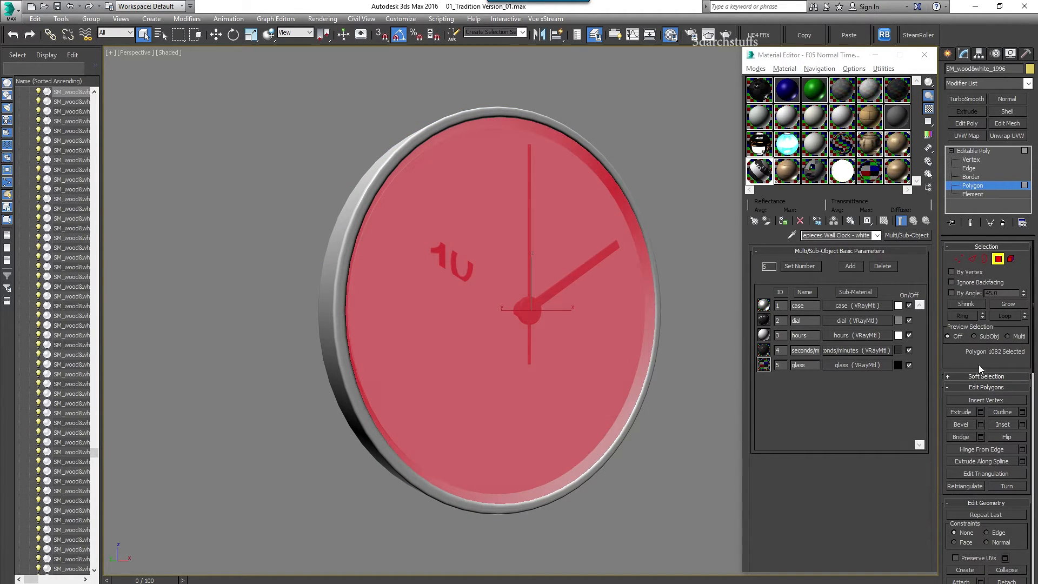
scroll(981, 485, down, 5)
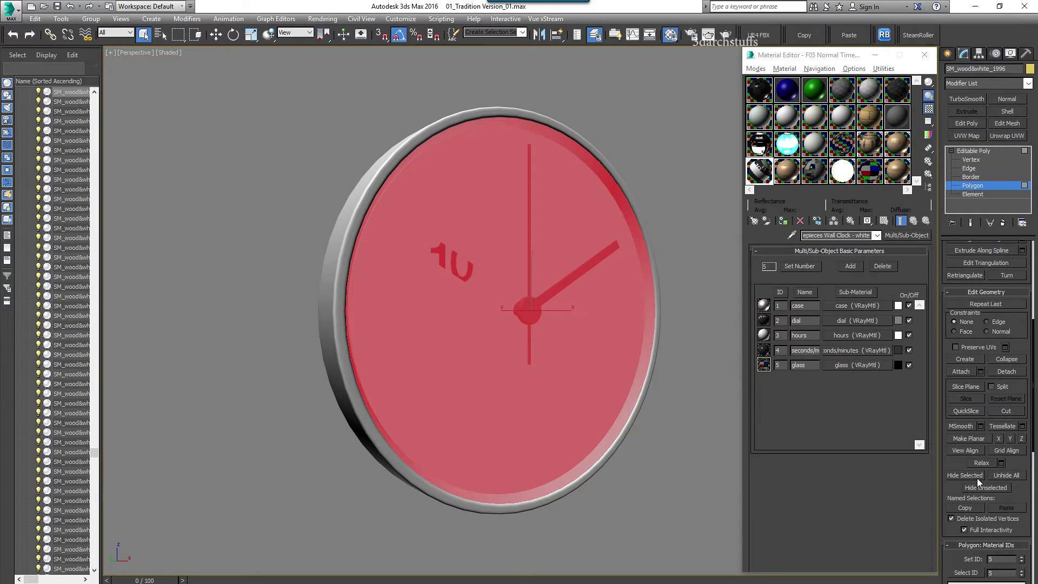
click(966, 476)
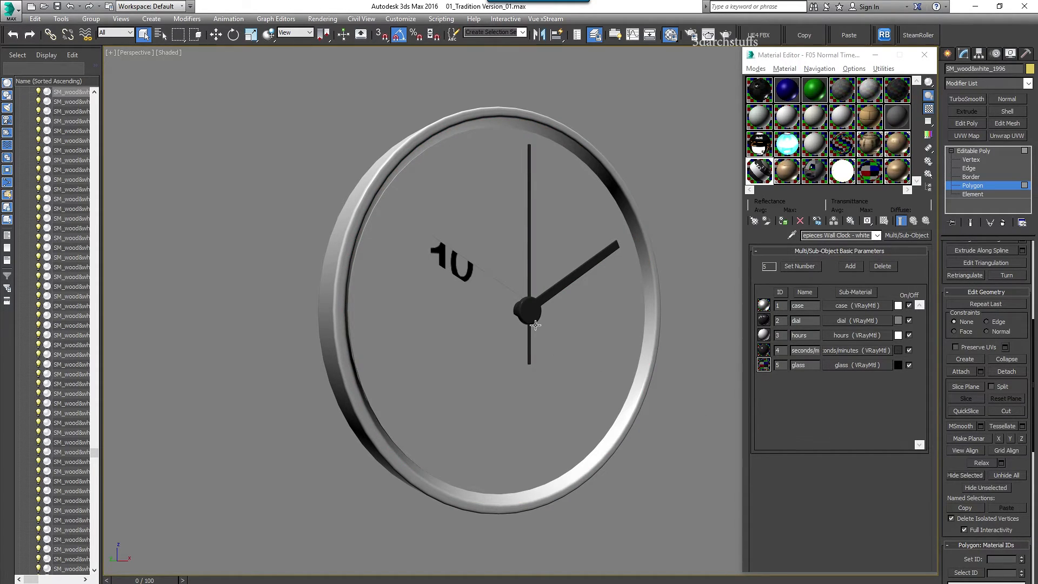
Select the dial polygon behind the hour hand's cutout and hide the separate disc object covering the clock's numbers.
click(496, 247)
click(968, 474)
click(506, 286)
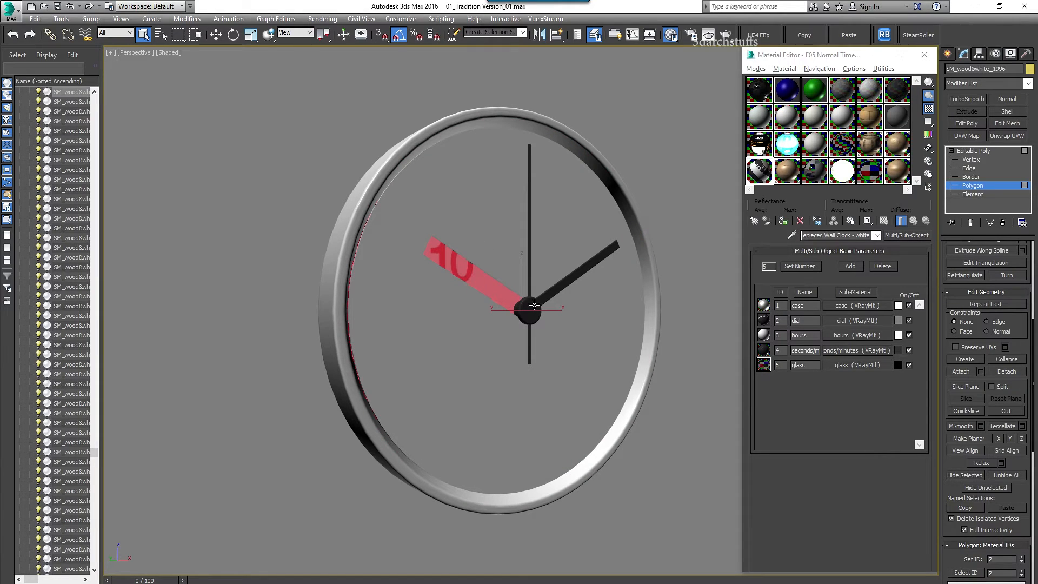
click(973, 194)
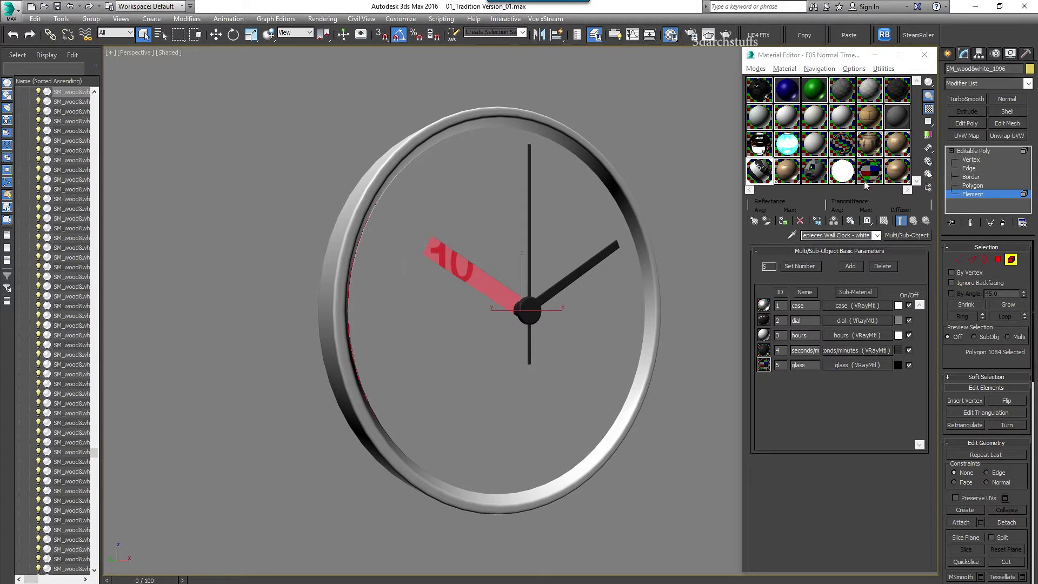
click(964, 152)
click(489, 205)
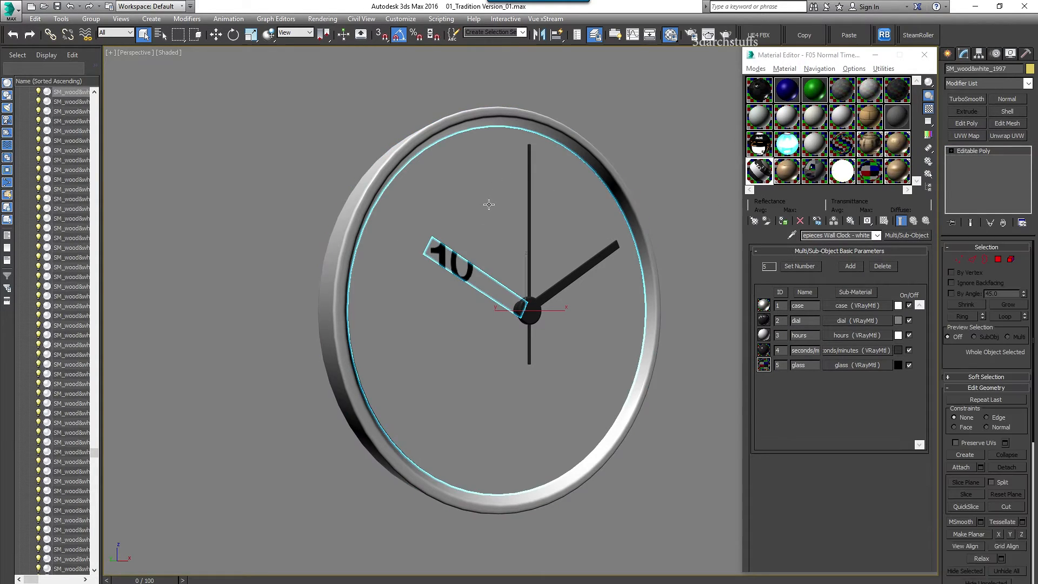
click(703, 342)
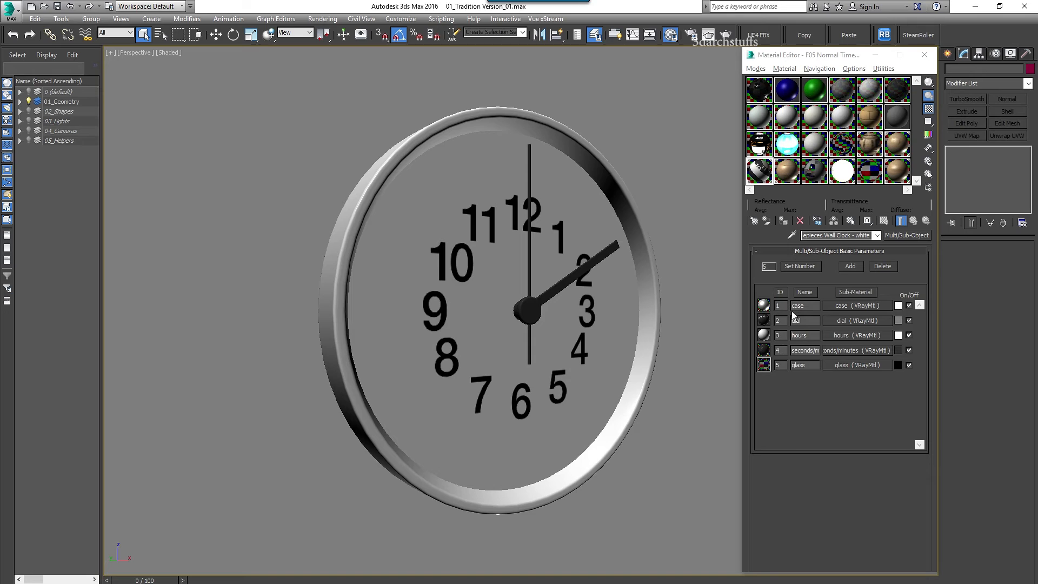
Sample the clock's material again and select its numbered dial polygon to check which material ID it uses.
click(792, 236)
click(474, 226)
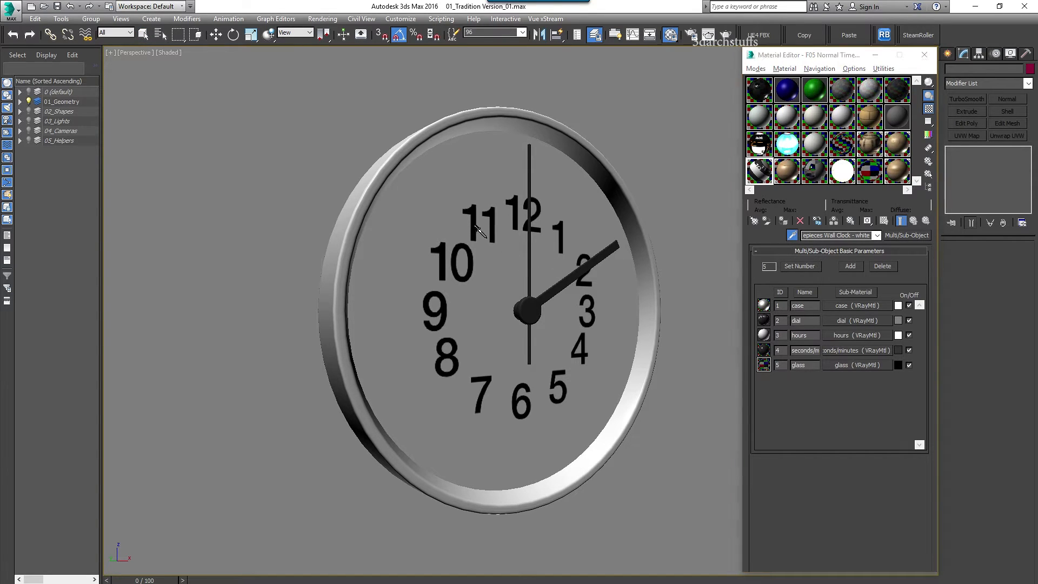
click(505, 237)
click(973, 185)
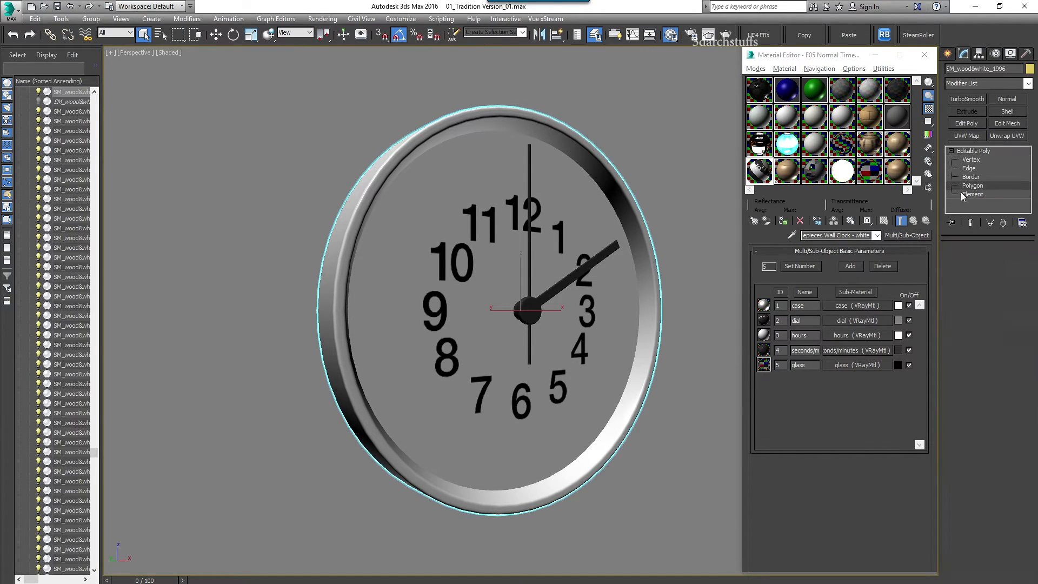
click(435, 260)
scroll(953, 366, down, 5)
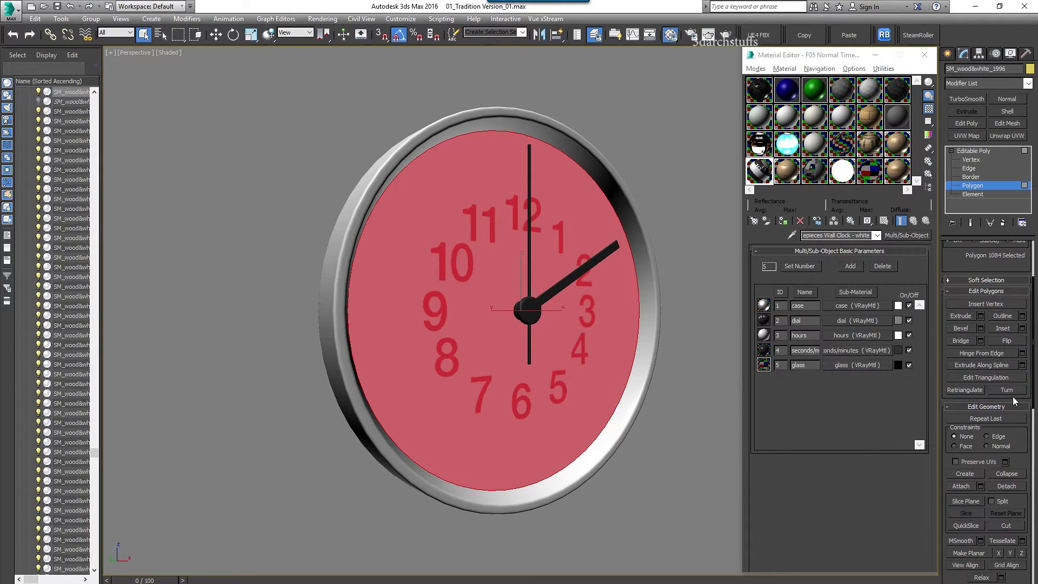
click(972, 184)
Open the diffuse bitmap of the clock's dial sub-material and copy its file name, mpm_F05_dial_diff, leaving the image unchanged.
click(856, 321)
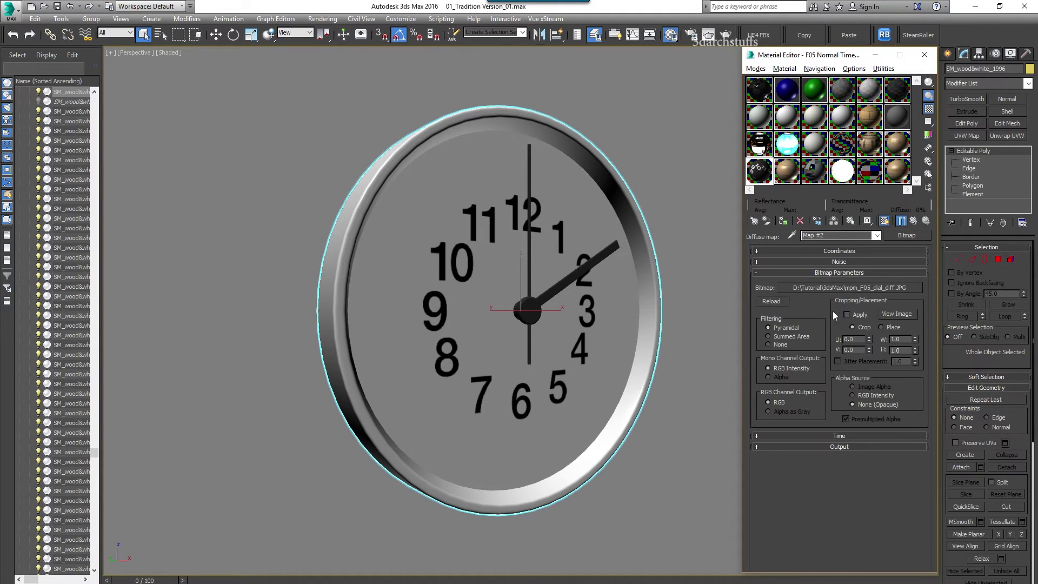
click(852, 287)
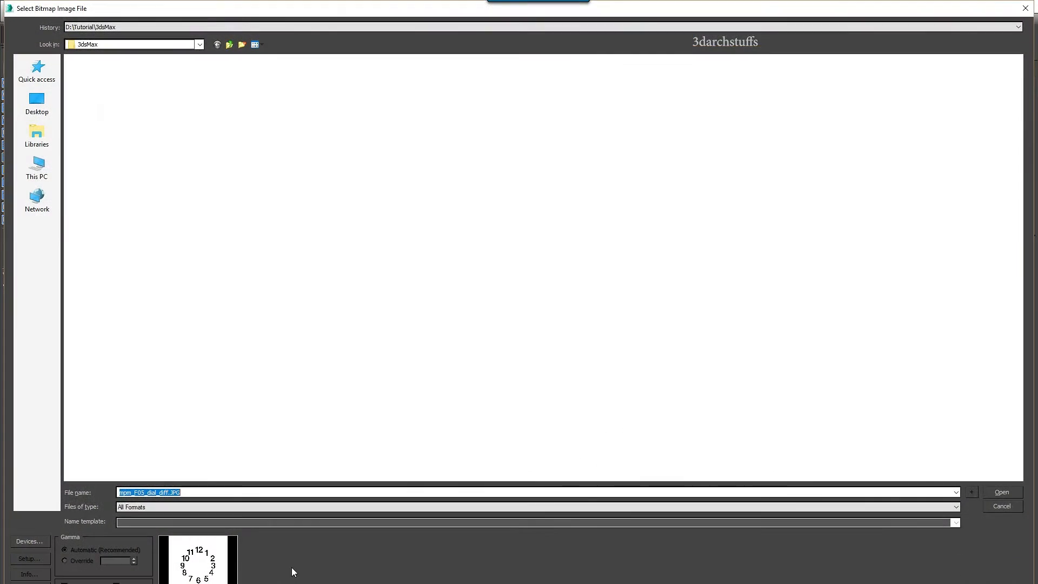
double_click(170, 494)
key(ctrl+c)
click(1020, 506)
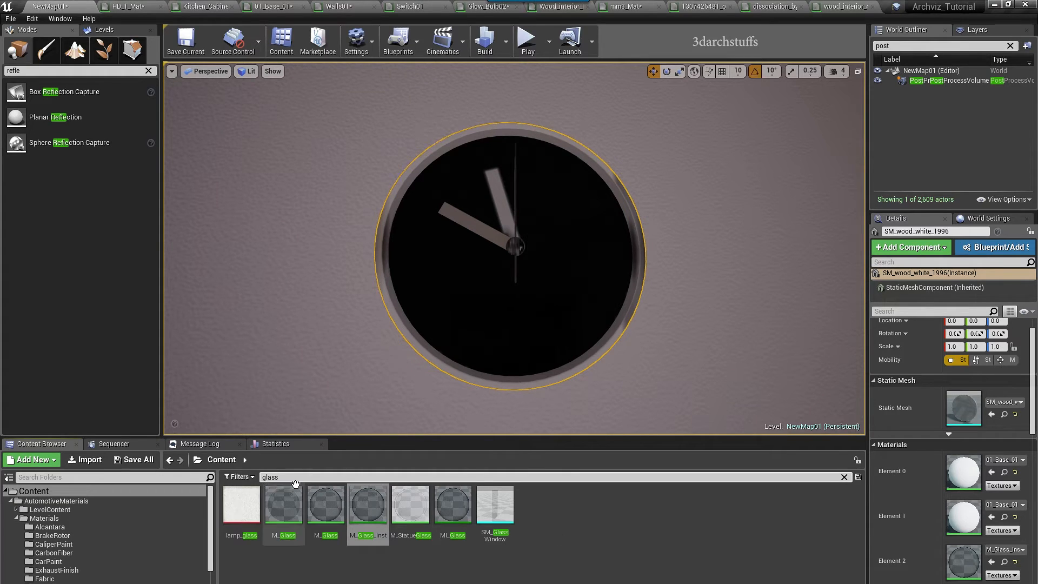
Switch back to Unreal Engine, find the mpm_F05_dial_diff texture and create the material mpm_F05_dial_diff_Mat from it.
double_click(289, 476)
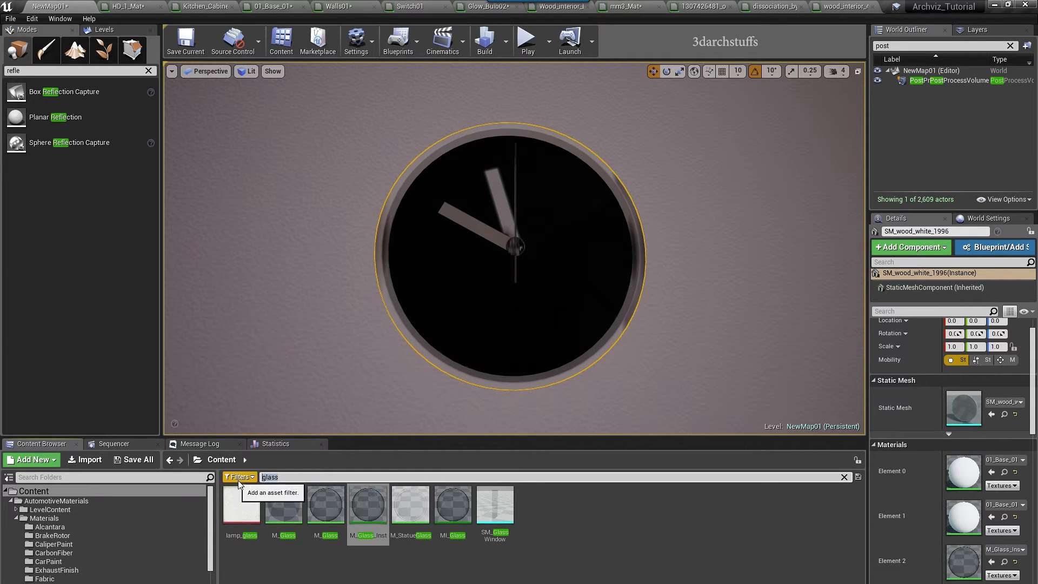
key(ctrl+v)
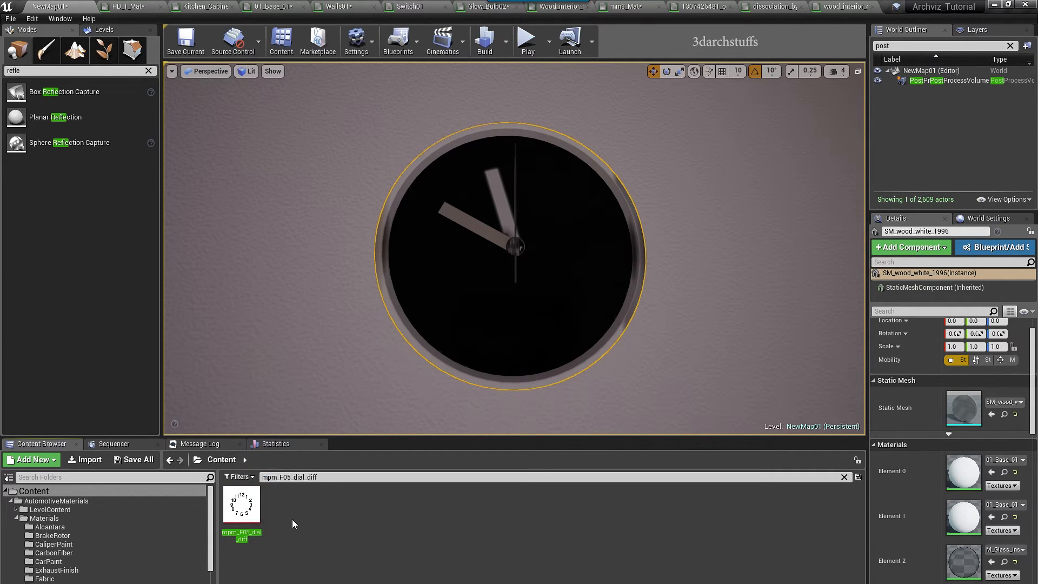
right_click(241, 505)
click(297, 205)
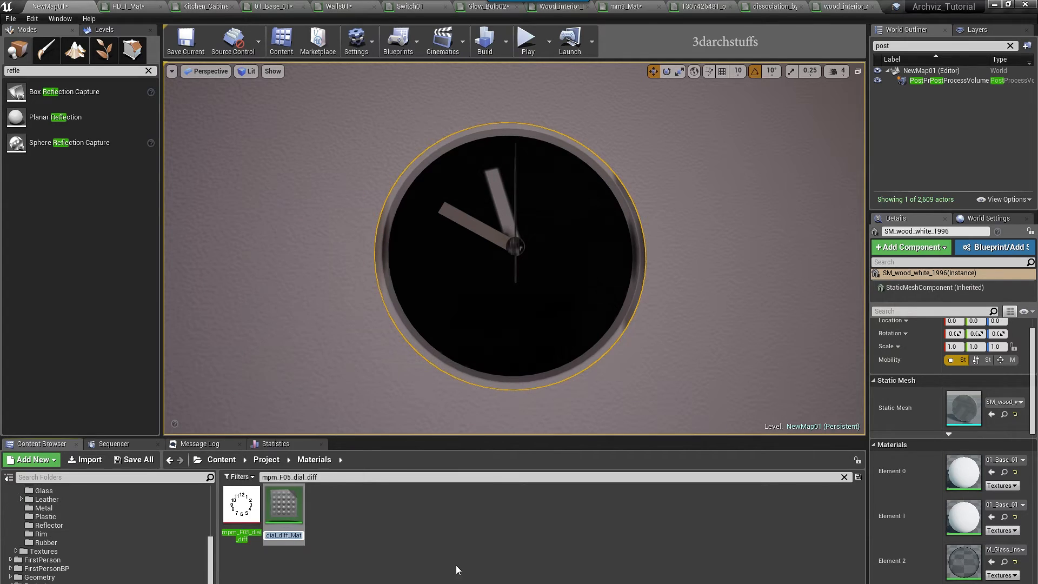
key(Return)
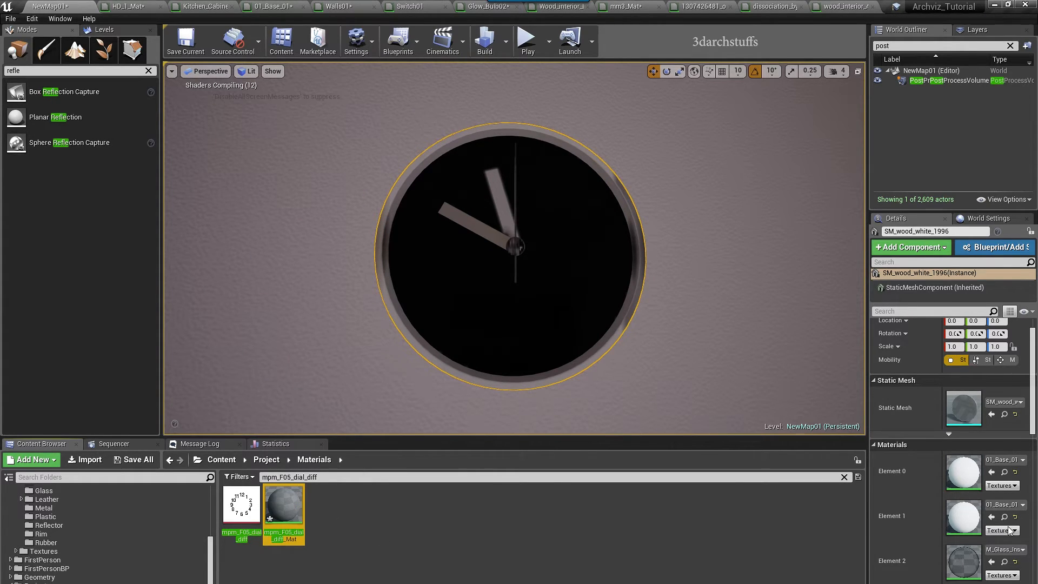
Show the viewport unlit and assign mpm_F05_dial_diff_Mat to the wall clock's Element 1 material slot.
alt+drag(642, 378, 673, 378)
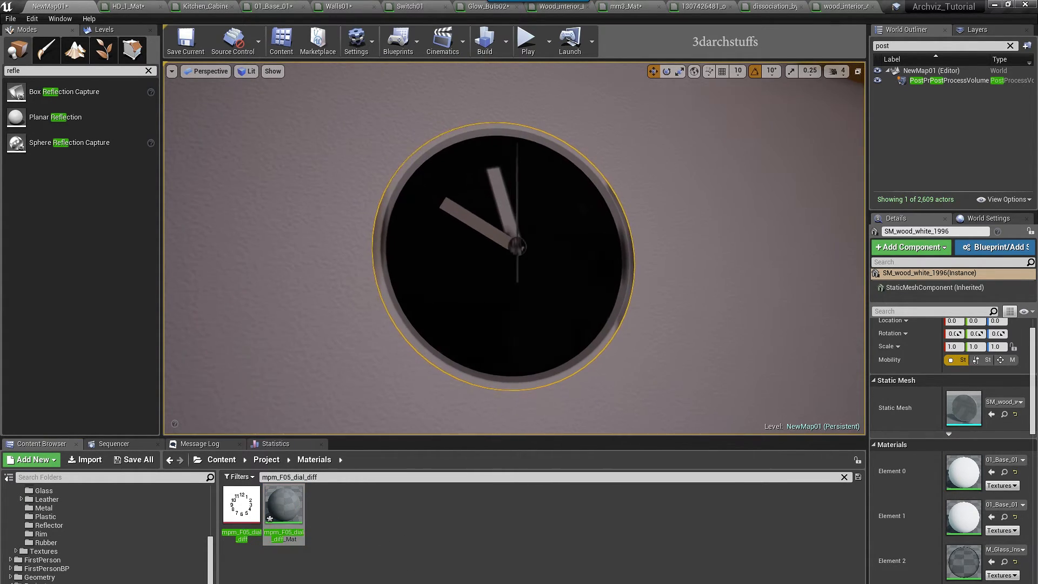
key(alt+3)
alt+drag(650, 289, 623, 307)
drag(295, 506, 986, 520)
alt+drag(687, 359, 814, 333)
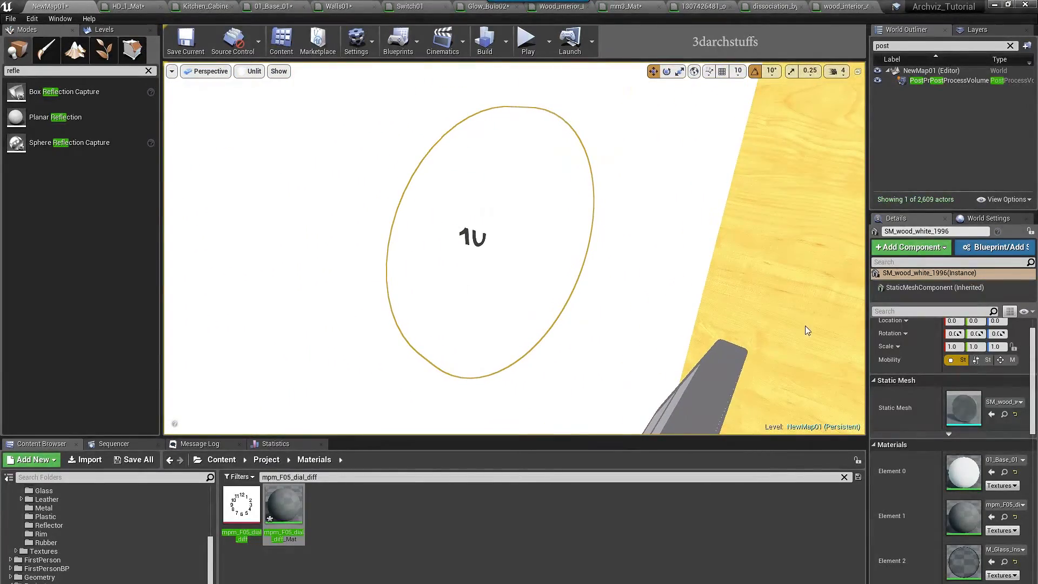
alt+drag(605, 344, 640, 347)
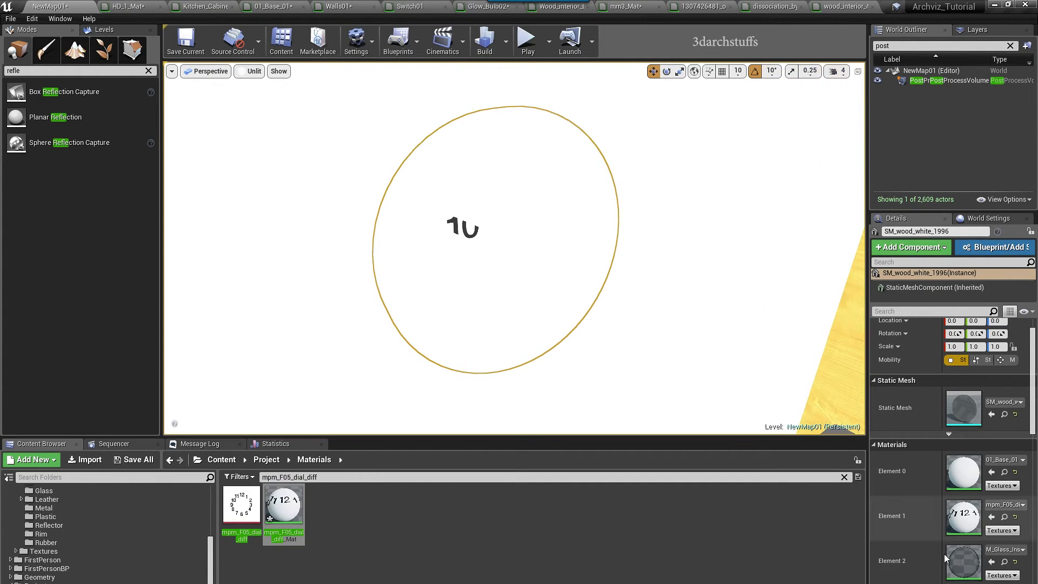
Try the M_Glass_Inst material from the Glass folder in the clock's Element 0 slot and undo the assignment.
click(990, 563)
drag(284, 505, 965, 472)
alt+drag(655, 307, 647, 301)
key(ctrl+z)
alt+drag(607, 349, 641, 350)
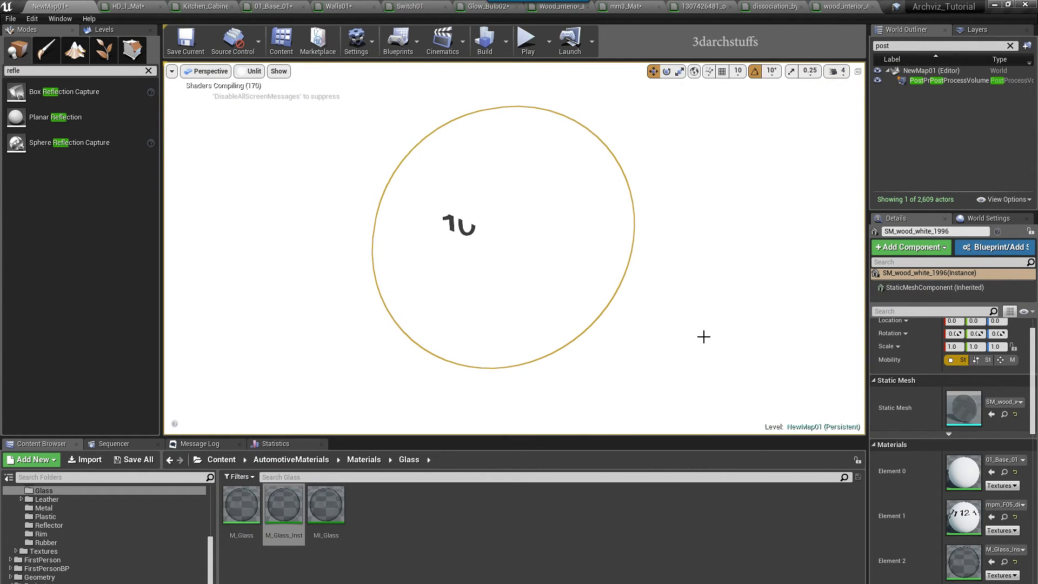
Switch the viewport to lit shading and inspect the wall clock's case from the side.
key(alt+4)
key(Escape)
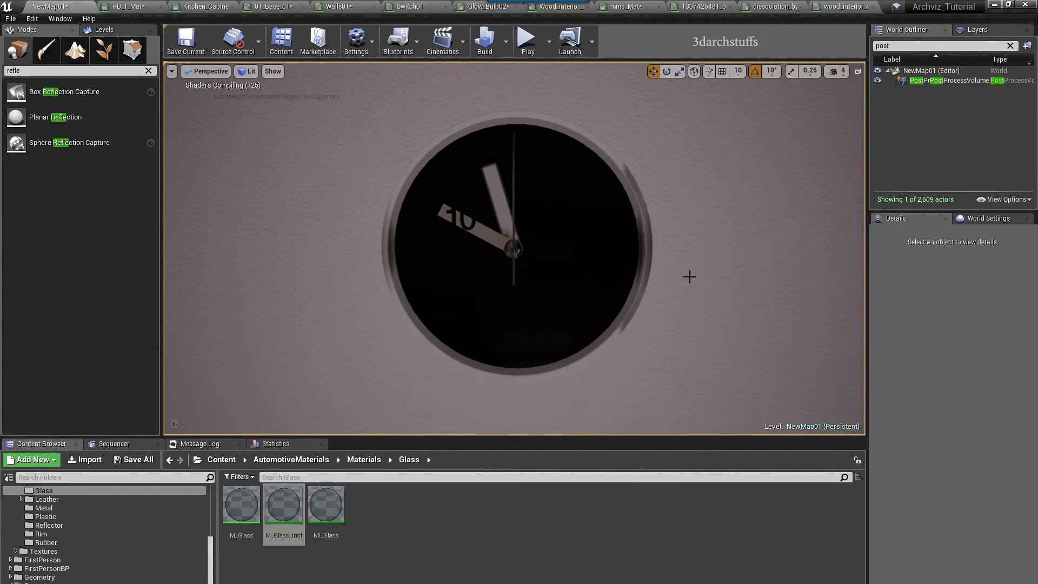
click(541, 255)
alt+drag(541, 255, 708, 260)
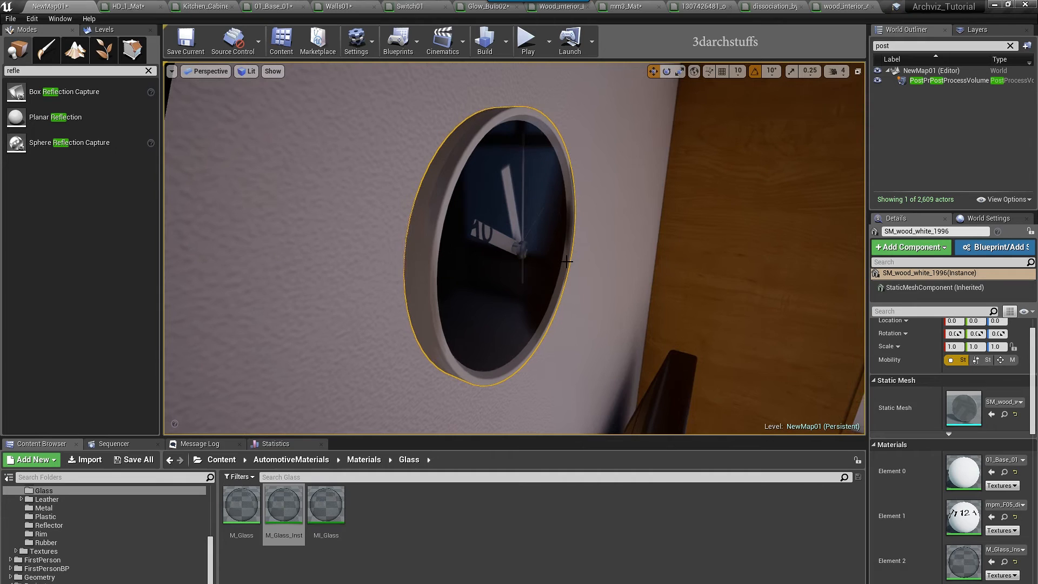
Temporarily hide the wall clock's case, assign M_Glass_Inst to Element 0 of the mesh behind it, and unhide the case.
key(Delete)
click(543, 316)
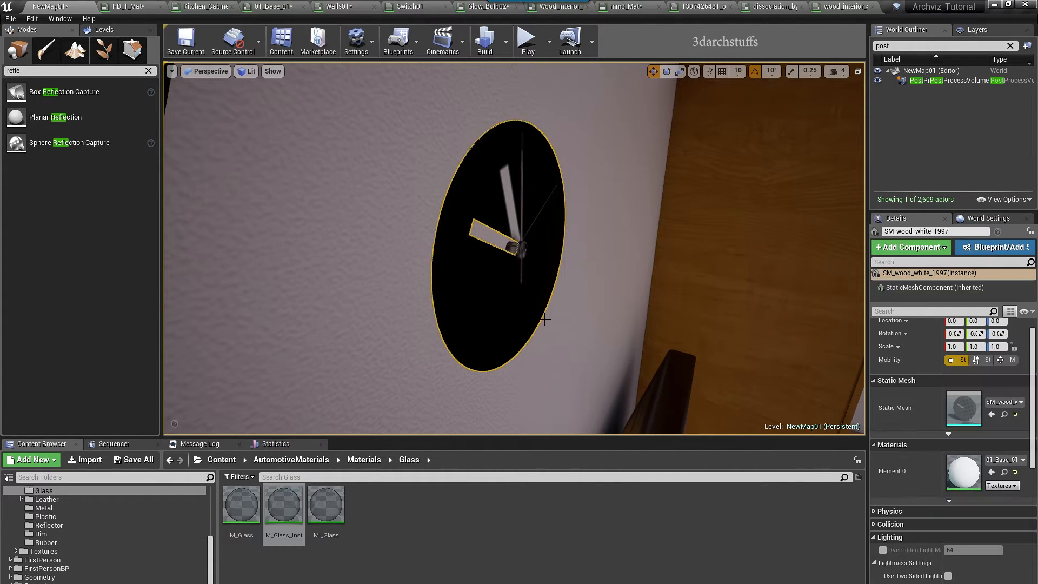
click(992, 472)
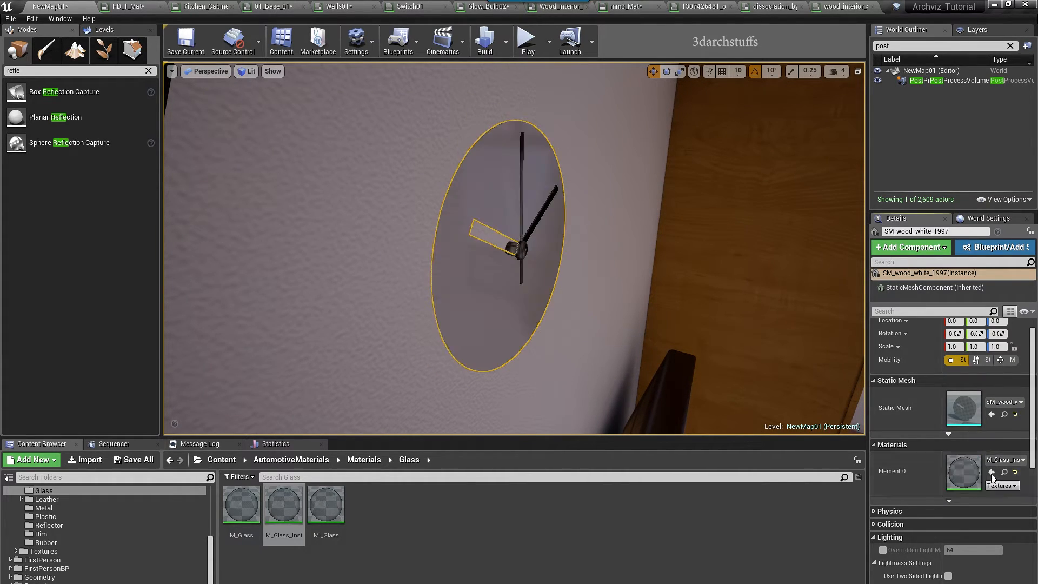
alt+drag(664, 346, 603, 346)
key(ctrl+h)
key(Escape)
alt+drag(687, 337, 642, 277)
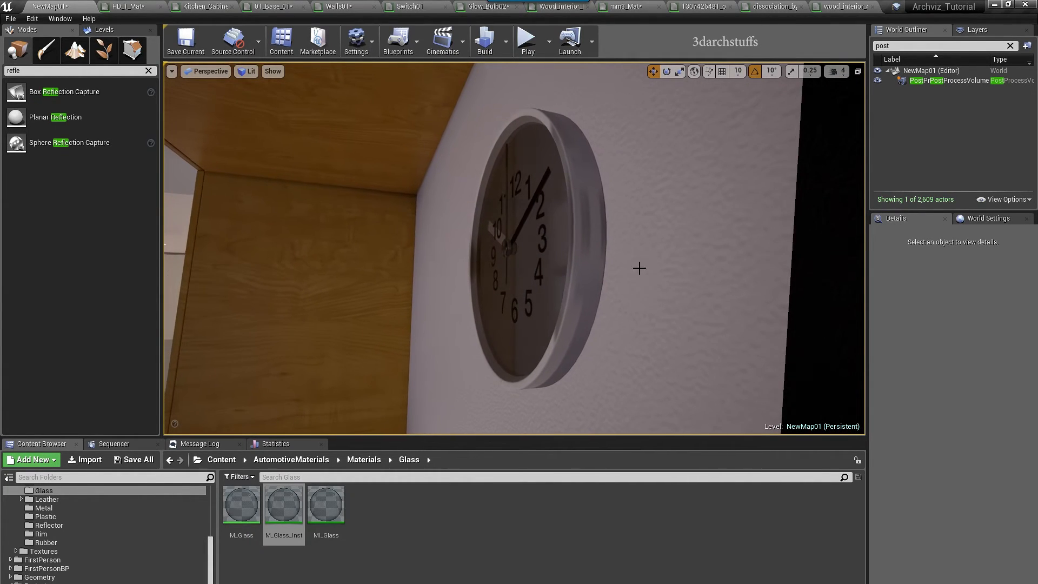
Open the clock case's static mesh and examine its UV layout and build settings.
click(584, 294)
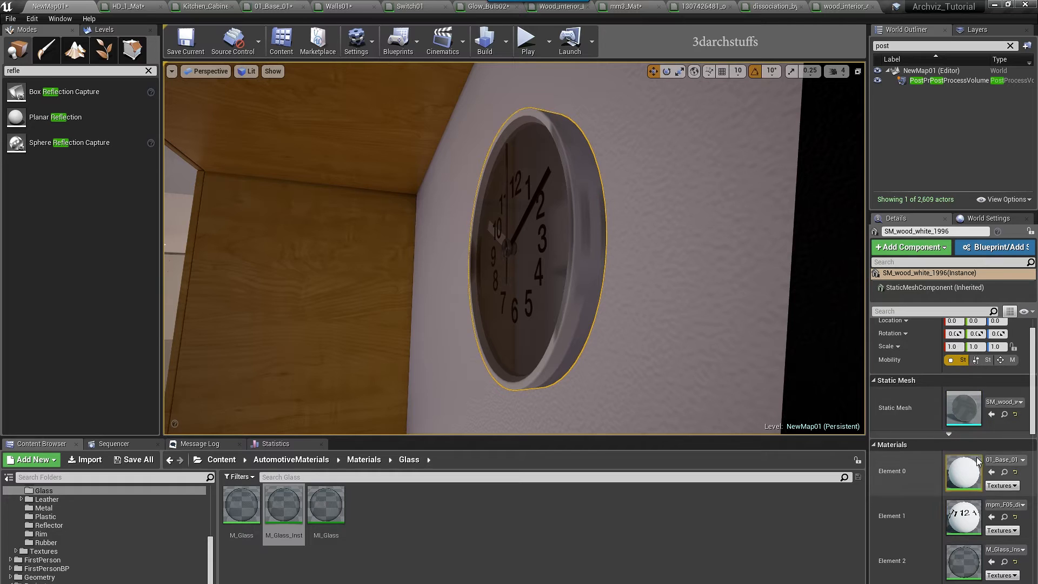
scroll(972, 439, up, 1)
double_click(971, 437)
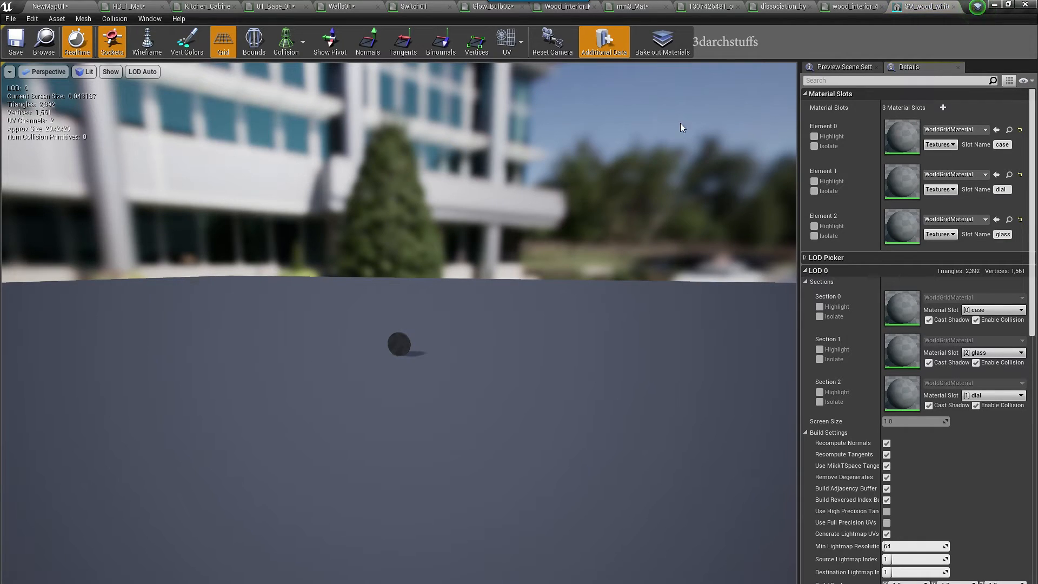
click(506, 41)
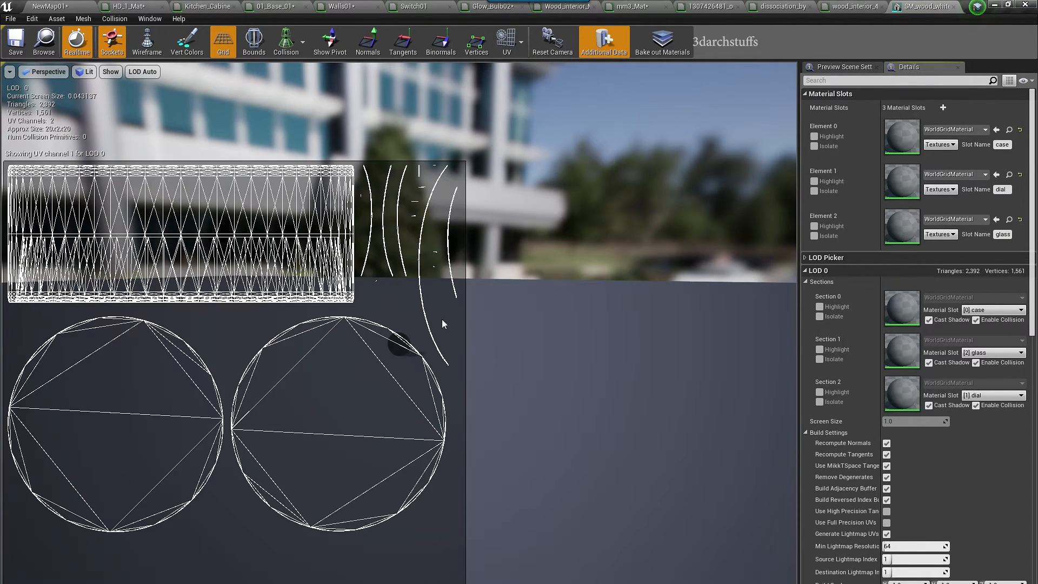
scroll(907, 458, down, 4)
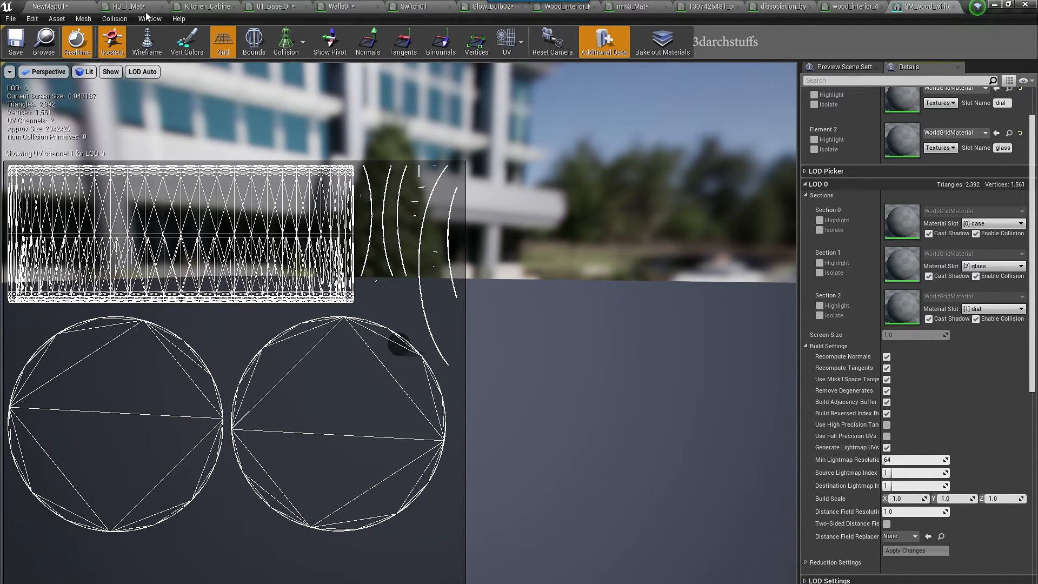
Close the HD_1_Mat material editor with its changes applied and save the project.
click(163, 7)
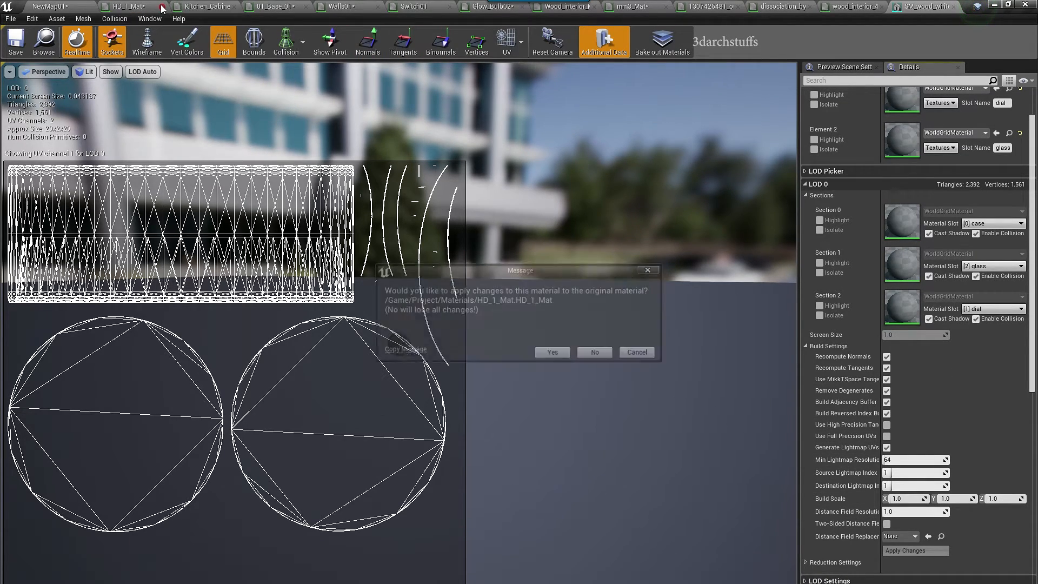
click(547, 353)
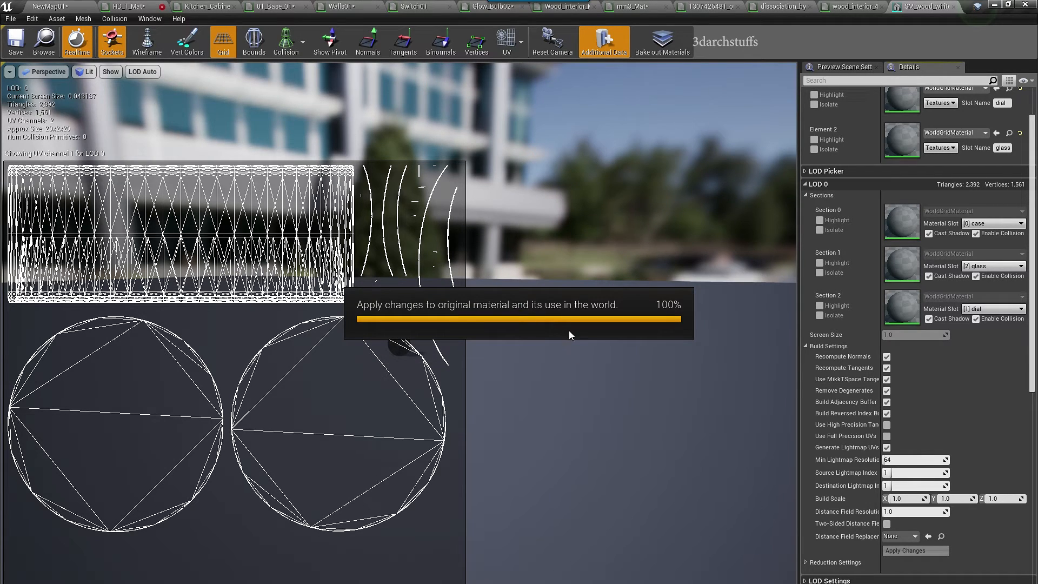
key(ctrl+s)
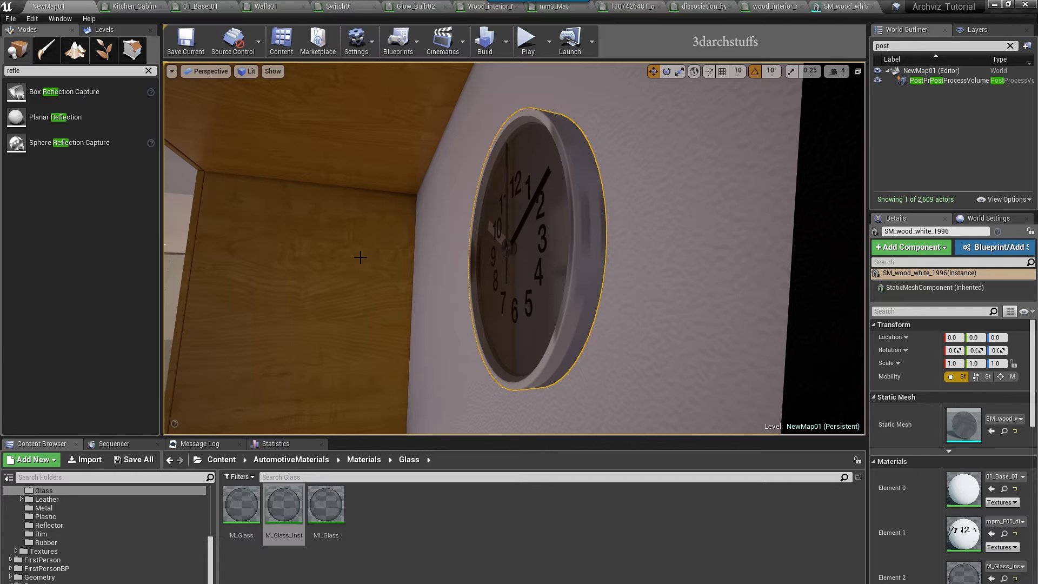
Locate the television's Element 1 material and apply MI_Metal_Anodized_01_Bright along the television's lower edge.
right_drag(338, 249, 227, 256)
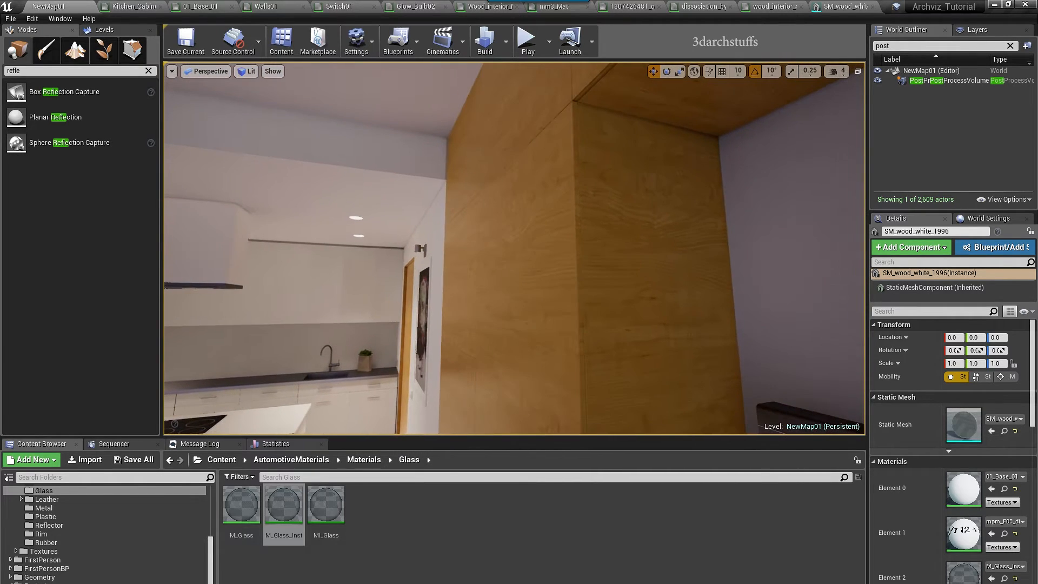
mouse_move(421, 273)
right_down()
mouse_move(657, 274)
mouse_move(468, 303)
mouse_move(493, 311)
mouse_move(384, 281)
mouse_move(429, 314)
mouse_move(431, 328)
mouse_move(509, 270)
mouse_move(292, 284)
mouse_move(426, 284)
right_up()
scroll(437, 302, up, 3)
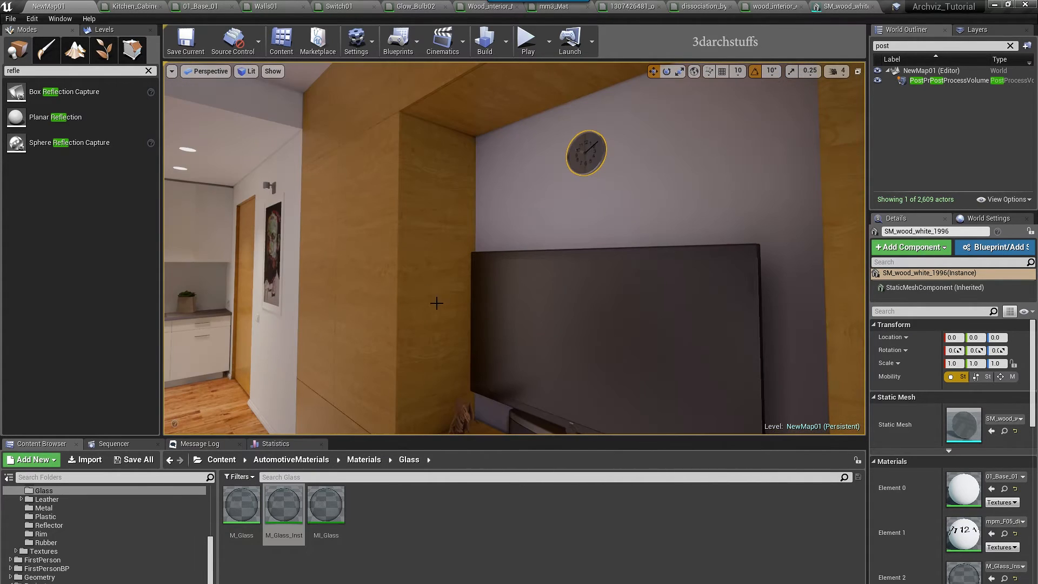
right_drag(499, 288, 519, 270)
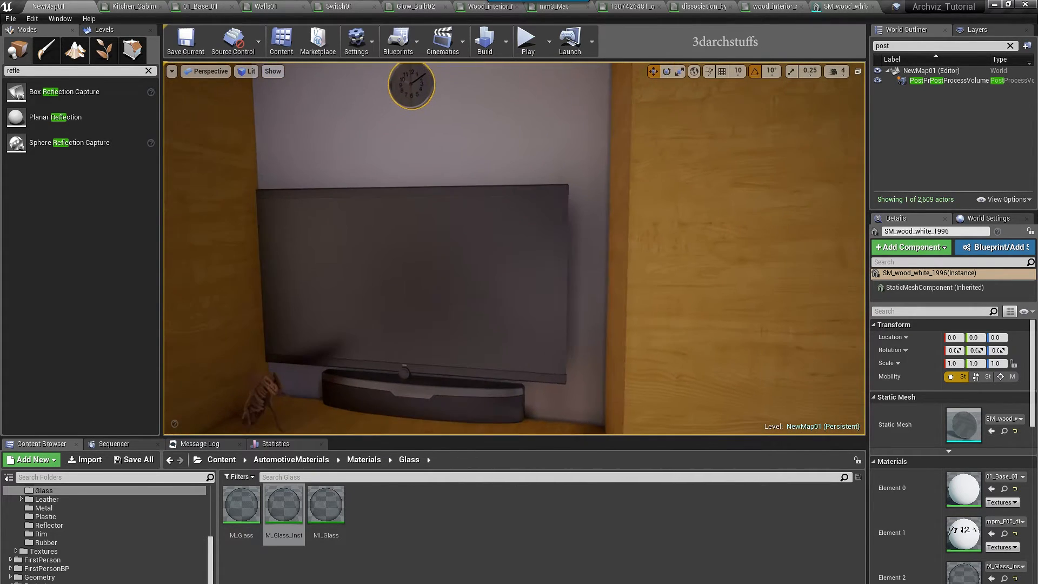
click(499, 372)
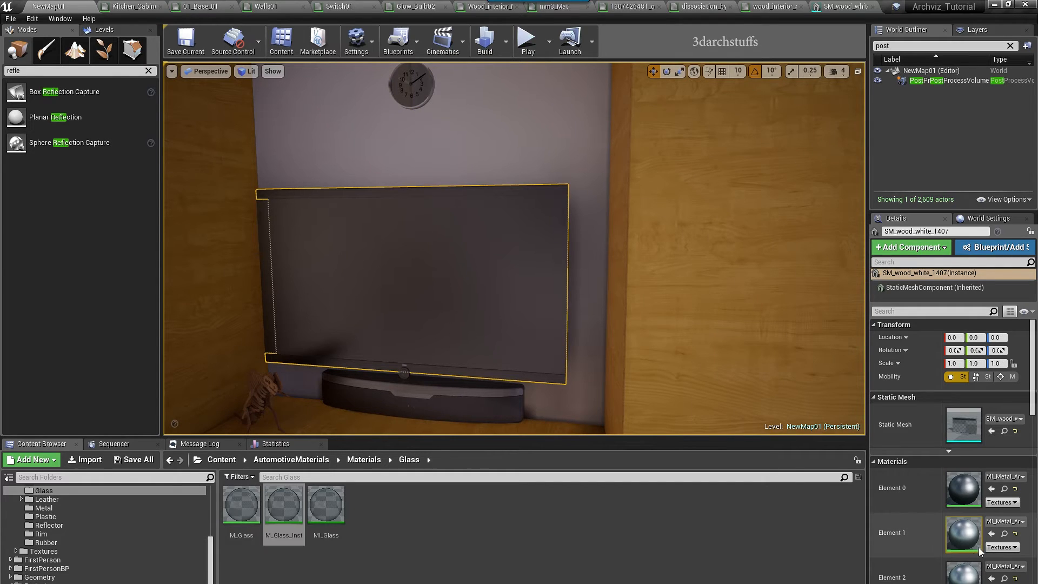
click(1004, 534)
drag(413, 505, 505, 376)
mouse_move(505, 339)
right_down()
mouse_move(552, 337)
mouse_move(435, 358)
mouse_move(498, 352)
mouse_move(446, 371)
mouse_move(498, 354)
right_up()
key(Escape)
Check the material assigned to the kitchen island's top and return to the level.
mouse_move(522, 289)
right_down()
mouse_move(506, 319)
mouse_move(511, 282)
mouse_move(465, 288)
mouse_move(528, 283)
right_up()
right_drag(455, 292, 489, 278)
click(503, 265)
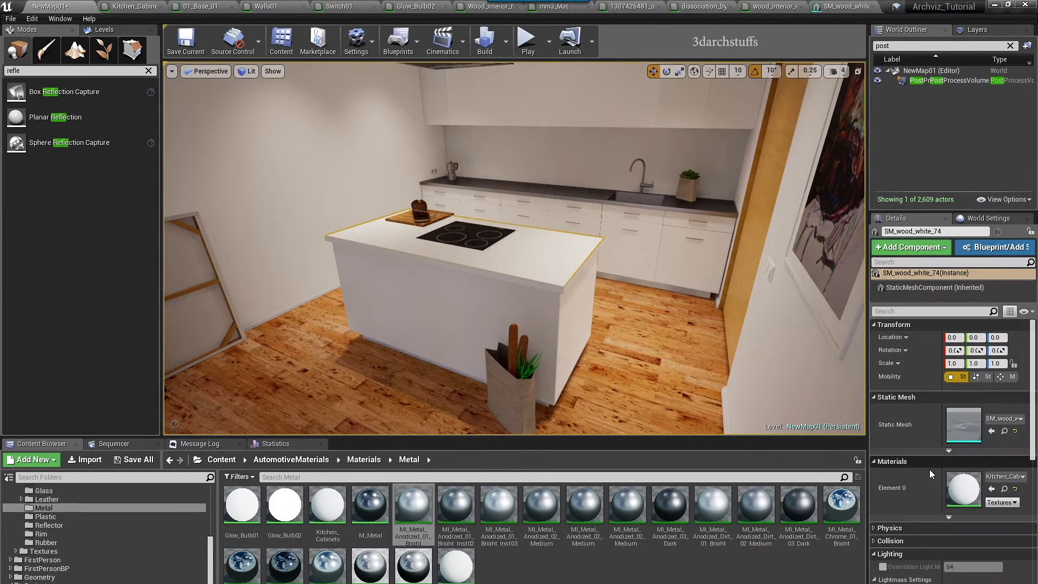
double_click(964, 490)
click(50, 6)
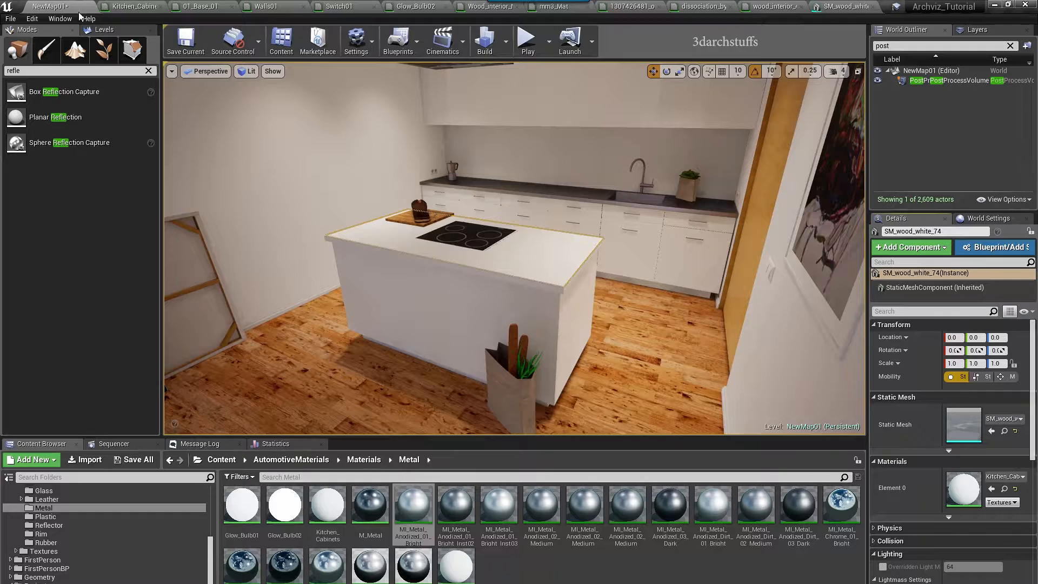
In the baguette's baget_Mat material, connect the specular constant to Roughness as well and set its value to 0.25.
click(873, 555)
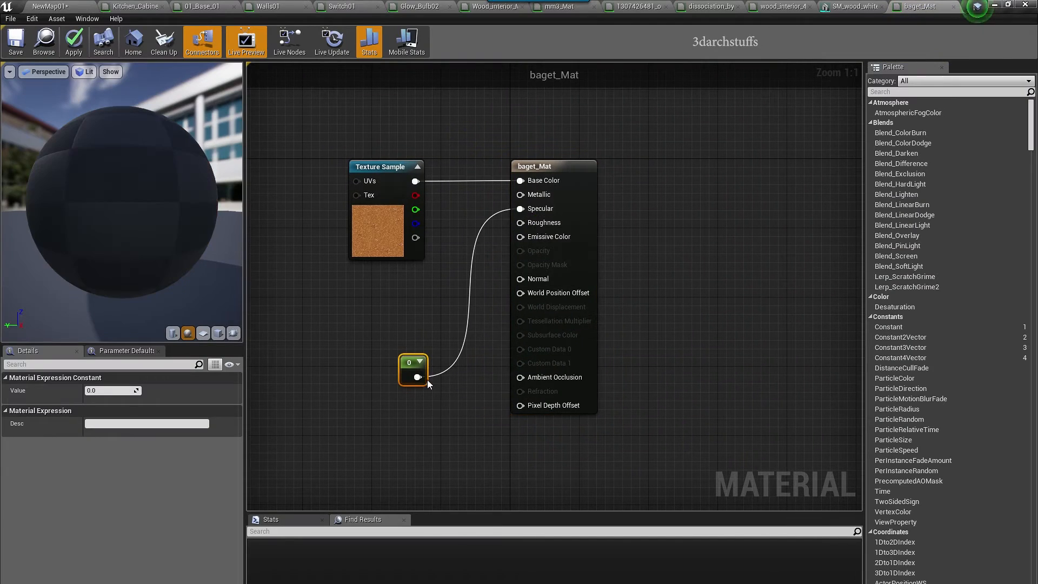
drag(420, 377, 520, 223)
drag(412, 373, 393, 359)
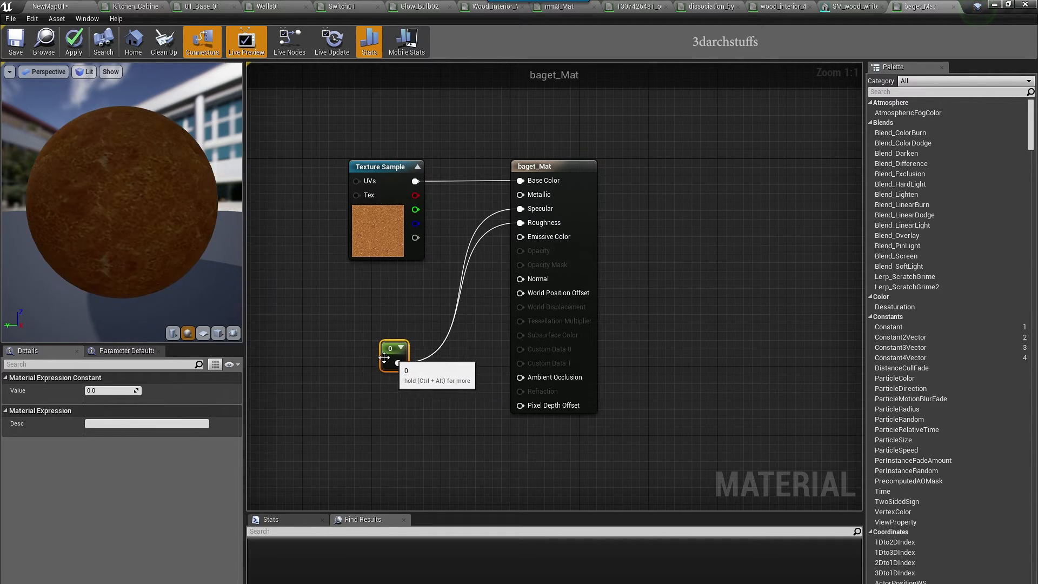
click(118, 391)
text(0.25)
key(Return)
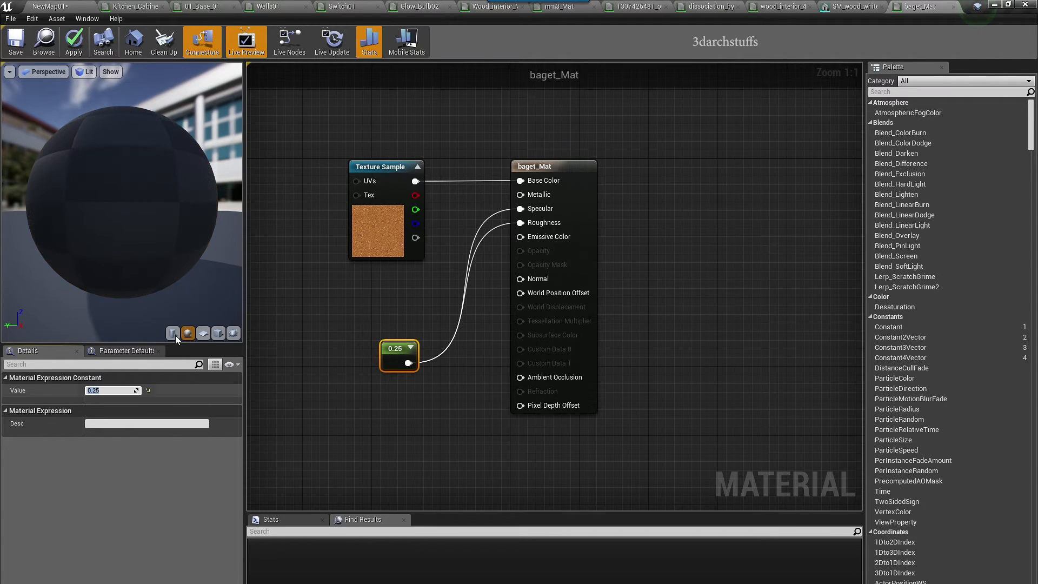
Locate the Texture Sample's baget texture in the project content and select its name.
click(355, 227)
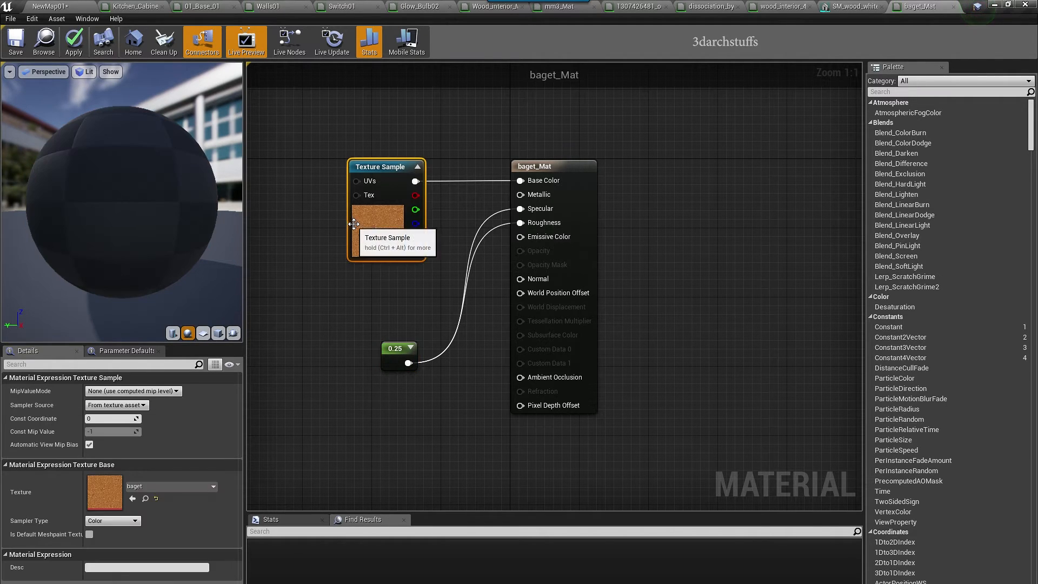
click(145, 499)
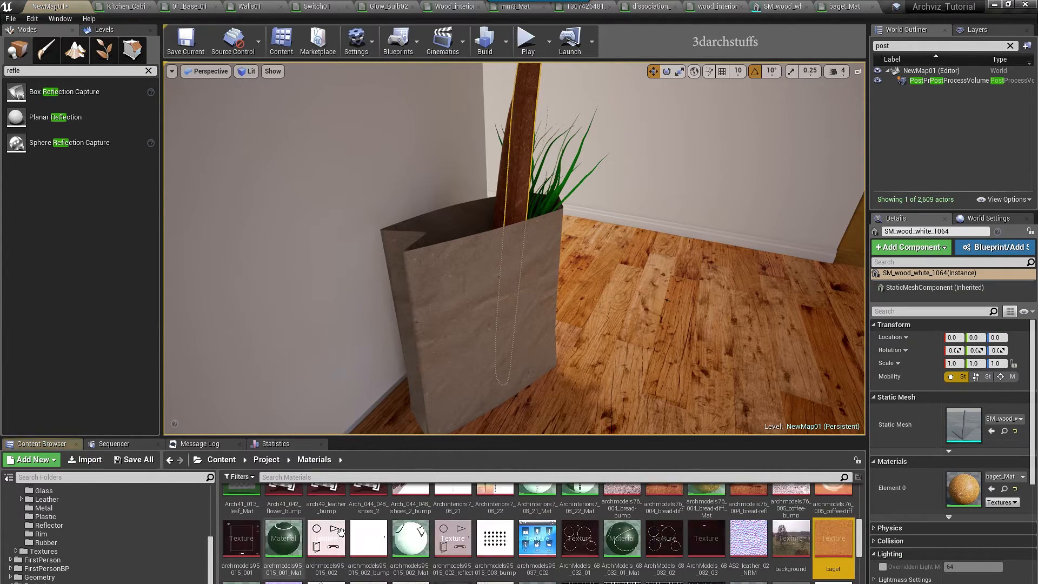
click(833, 569)
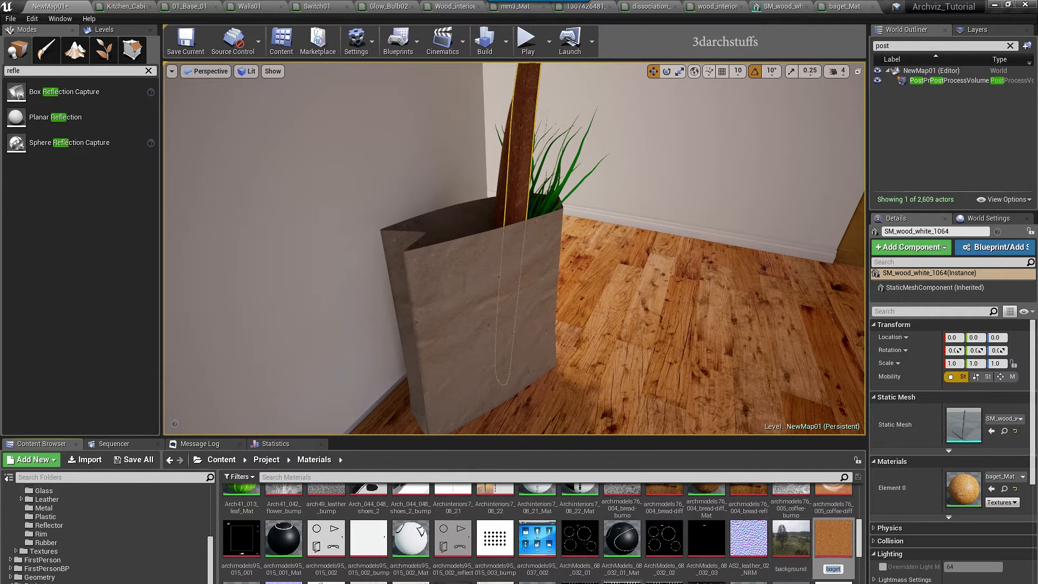
Switch to Photoshop, search the 3dsMax folder for baget, and copy the file name baget_normal_DS.
click(617, 583)
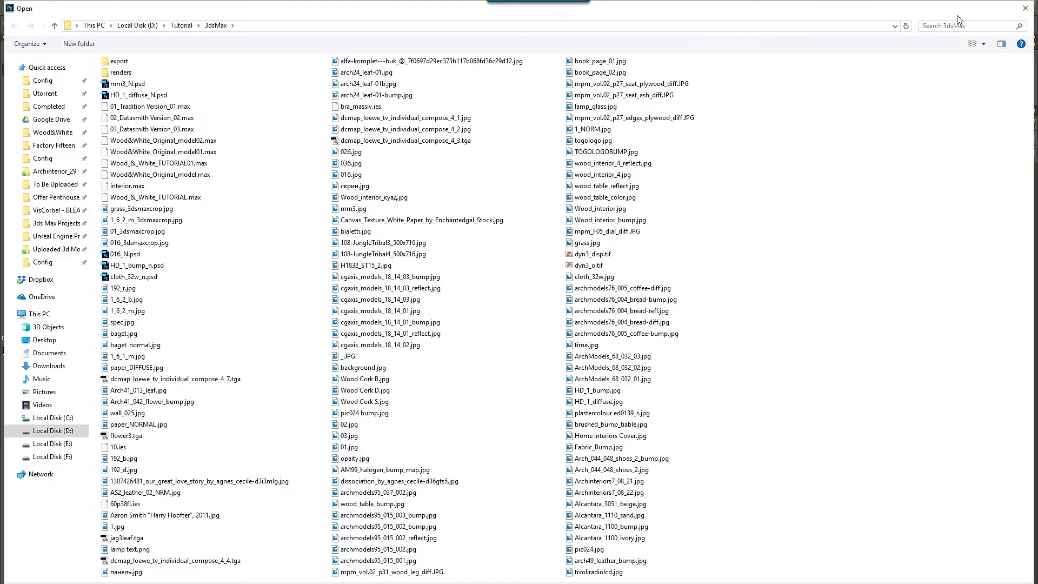
click(970, 26)
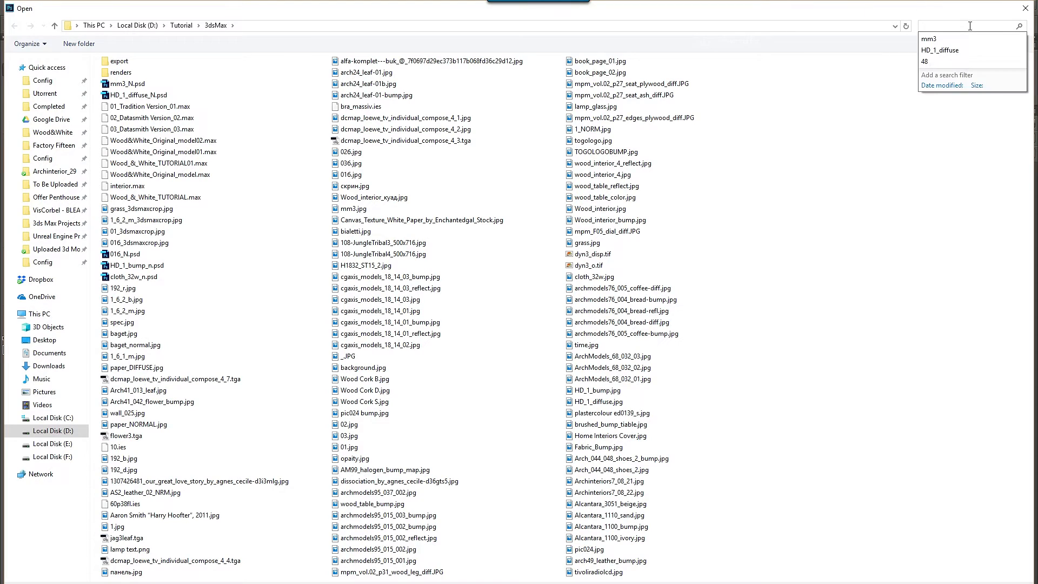
text(baget)
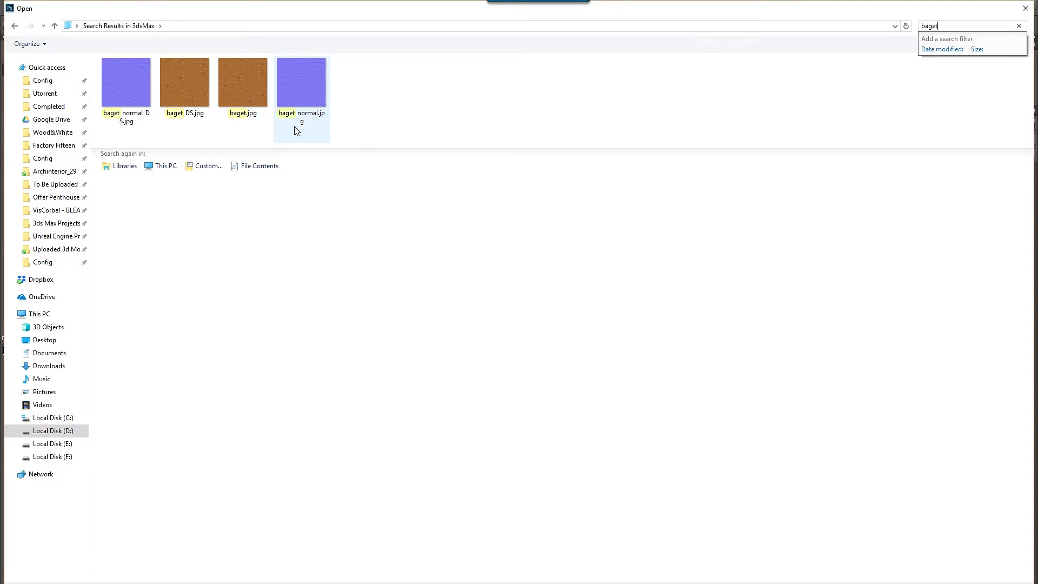
click(126, 76)
key(F2)
key(ctrl+c)
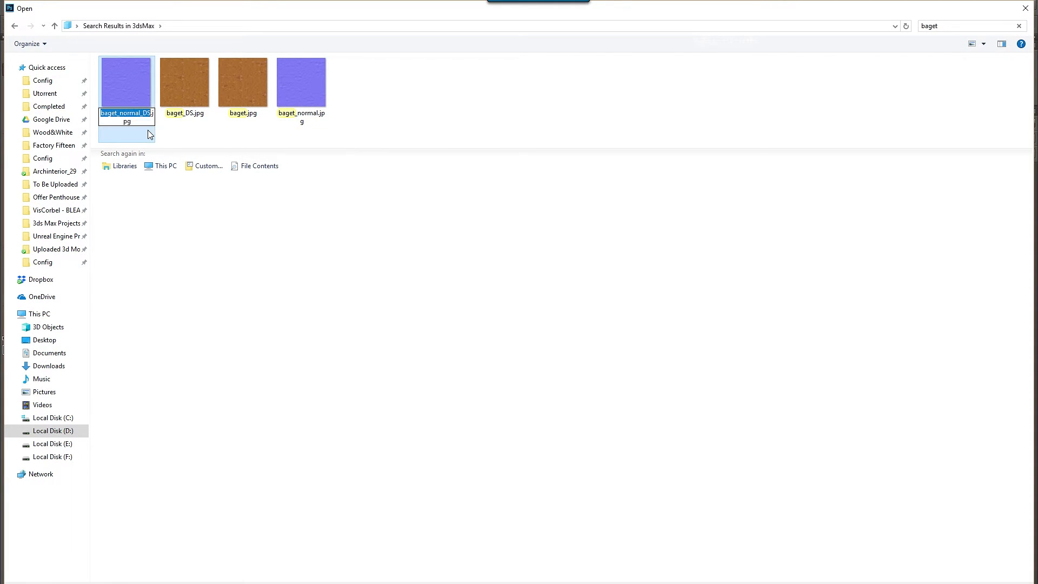
key(Escape)
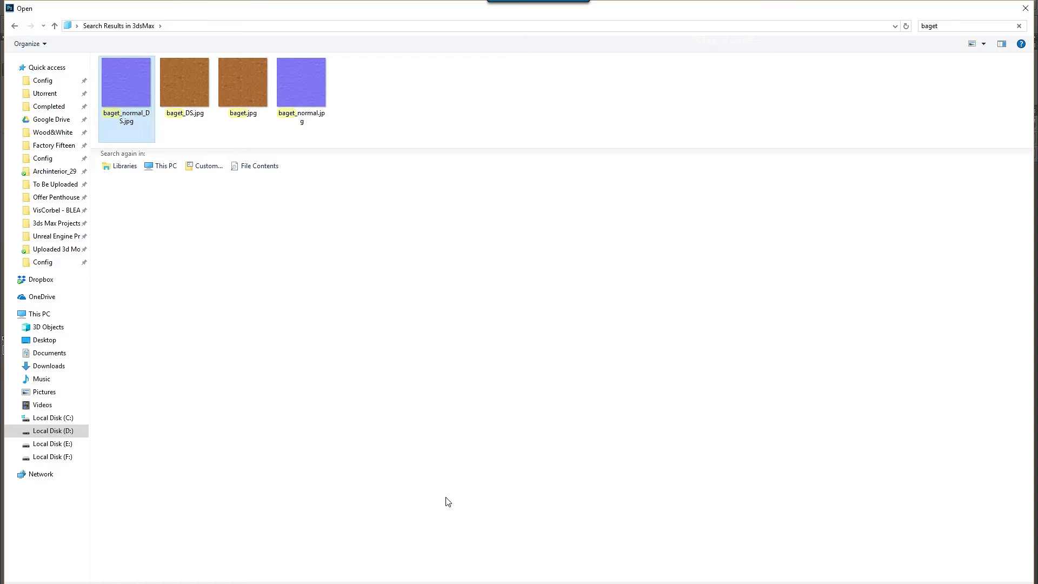
key(Return)
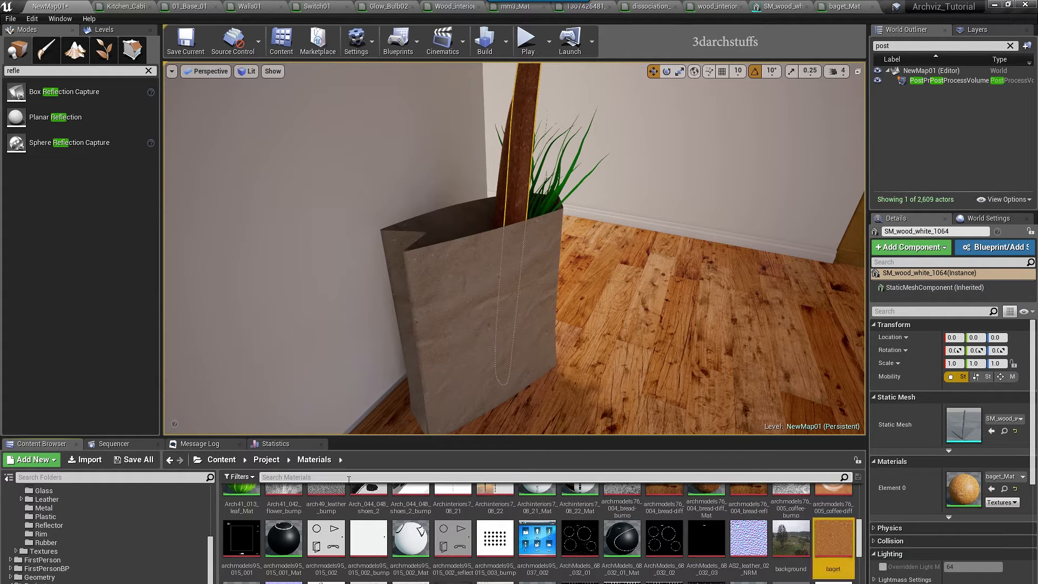
Back in Unreal Editor, search the Materials folder for baget_normal_DS and clear the search.
click(347, 477)
key(ctrl+v)
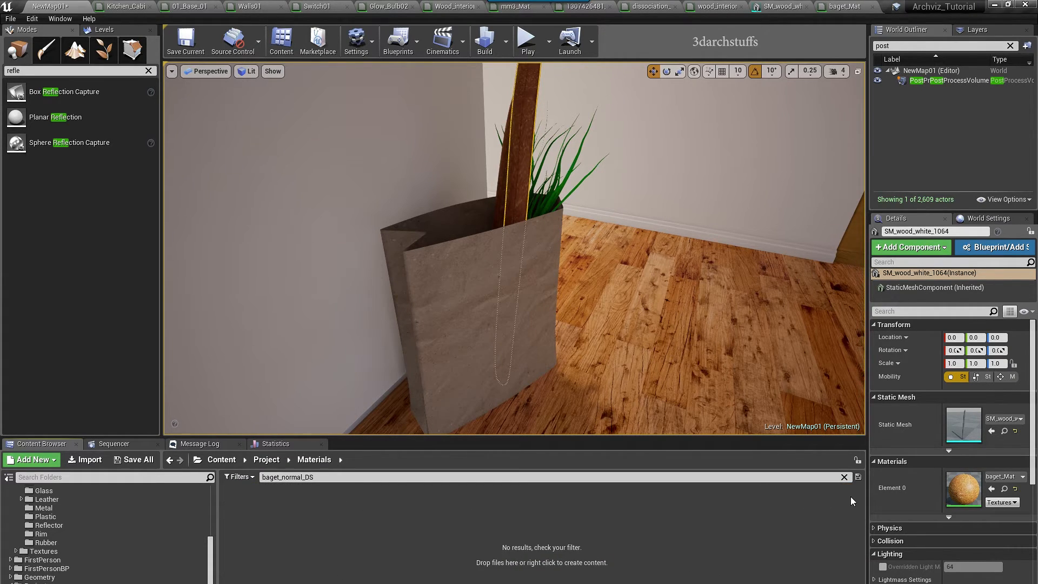
click(843, 478)
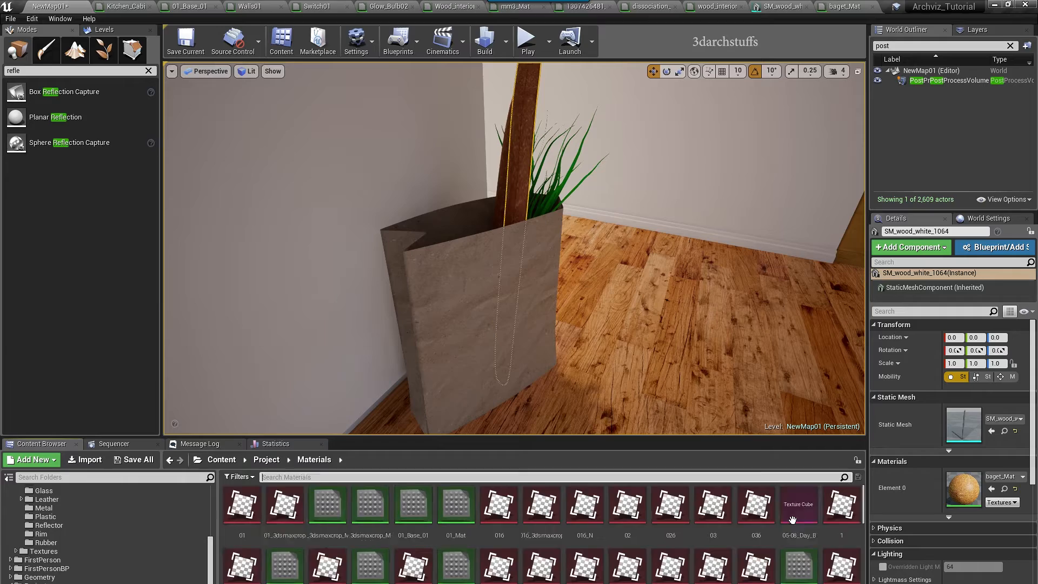
Import the baget_normal_DS.jpg texture from the 3dsMax folder into the project's Materials folder.
right_click(855, 544)
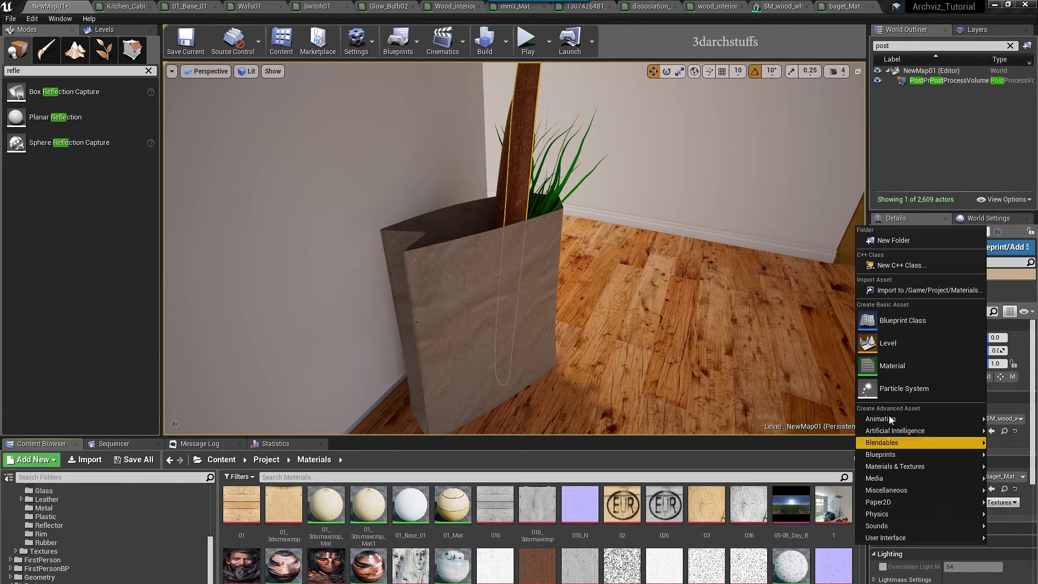
click(921, 291)
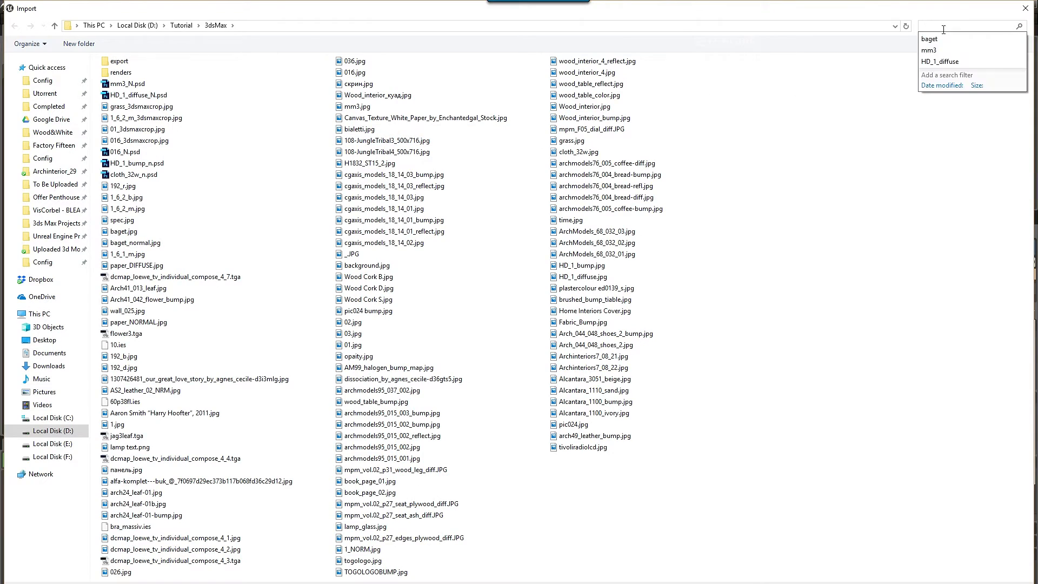
key(Return)
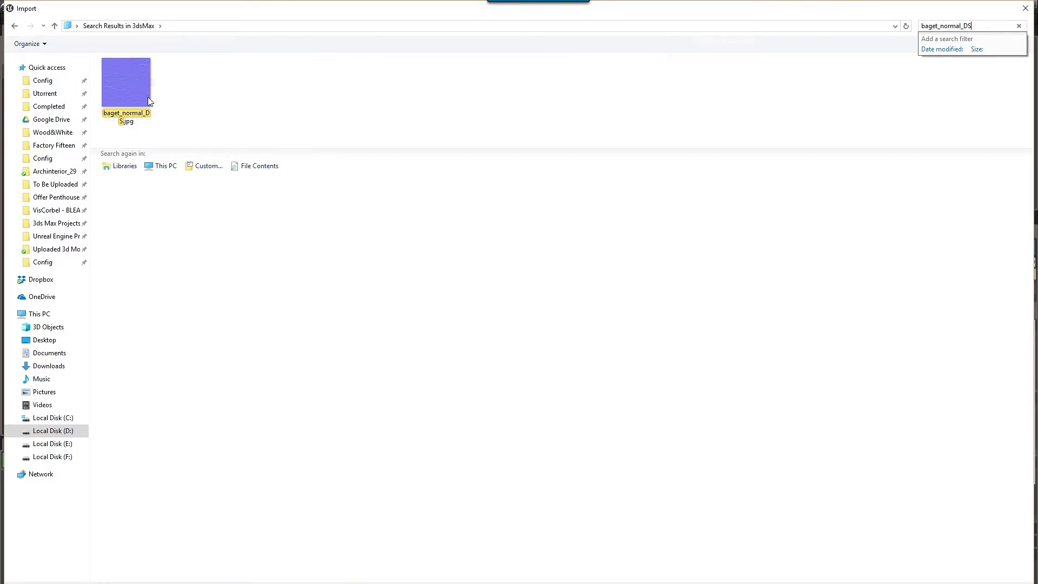
double_click(153, 108)
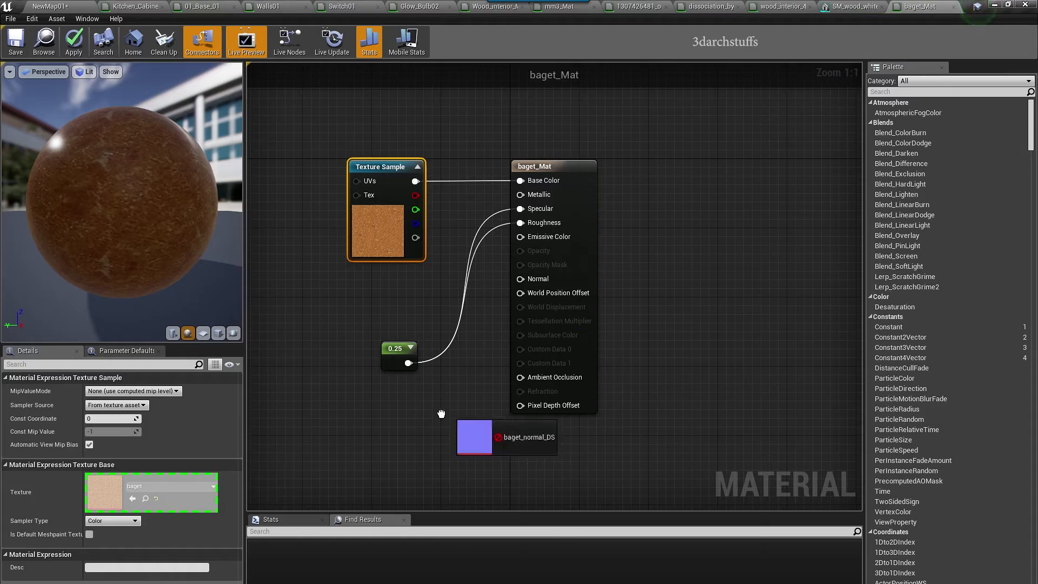
Add baget_normal_DS as a Texture Sample in baget_Mat, connect it to Normal, tidy the constant's placement and apply the material.
drag(441, 414, 303, 368)
drag(394, 349, 377, 289)
drag(357, 375, 383, 349)
drag(397, 363, 522, 279)
drag(202, 255, 325, 238)
drag(87, 188, 74, 189)
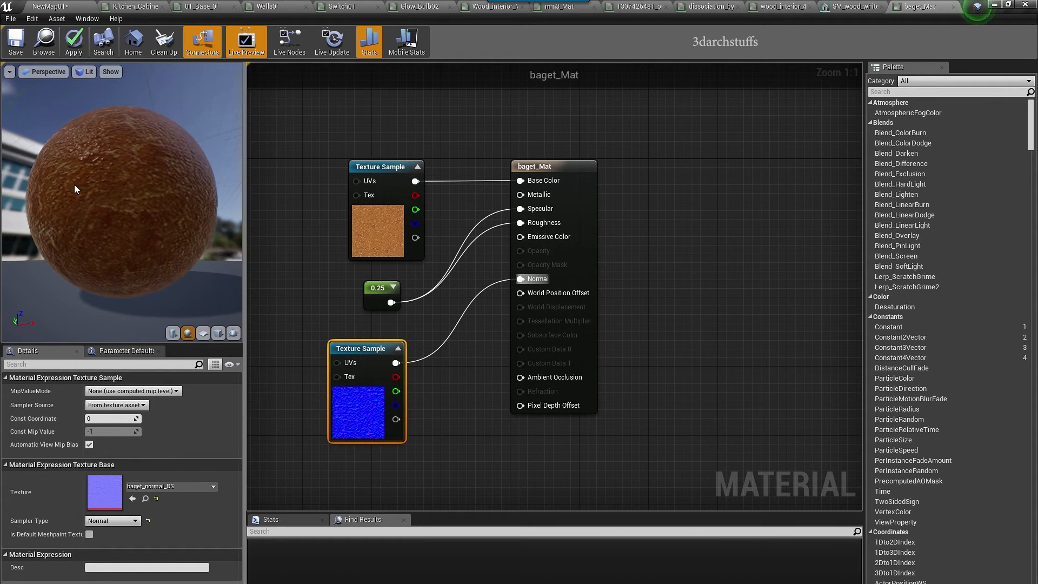
click(73, 44)
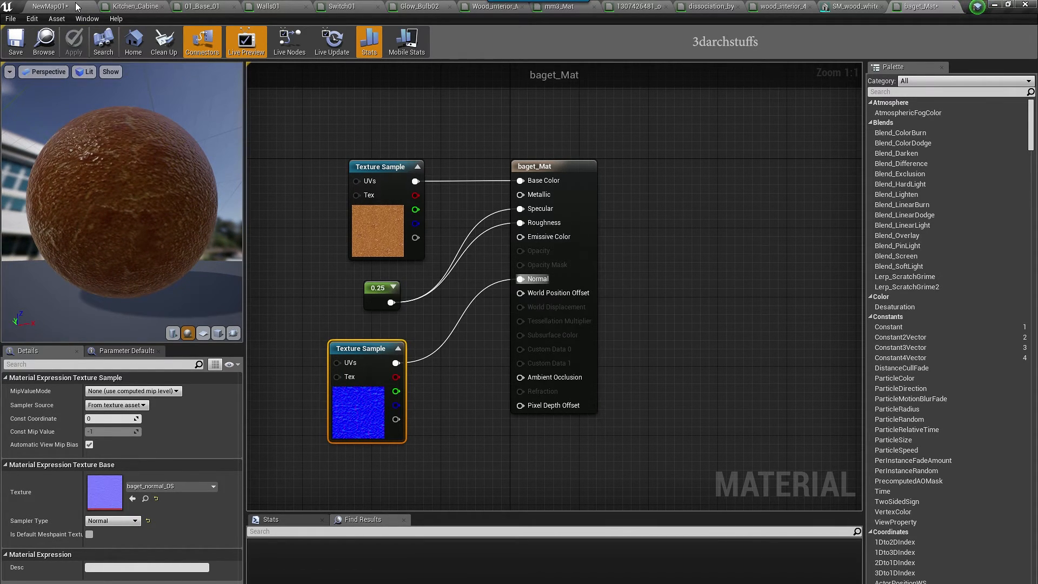
Close the other open asset editors, starting with Kitchen_Cabinets and 01_Base_01 and keeping baget_Mat open, applying their pending changes to the original materials.
click(161, 6)
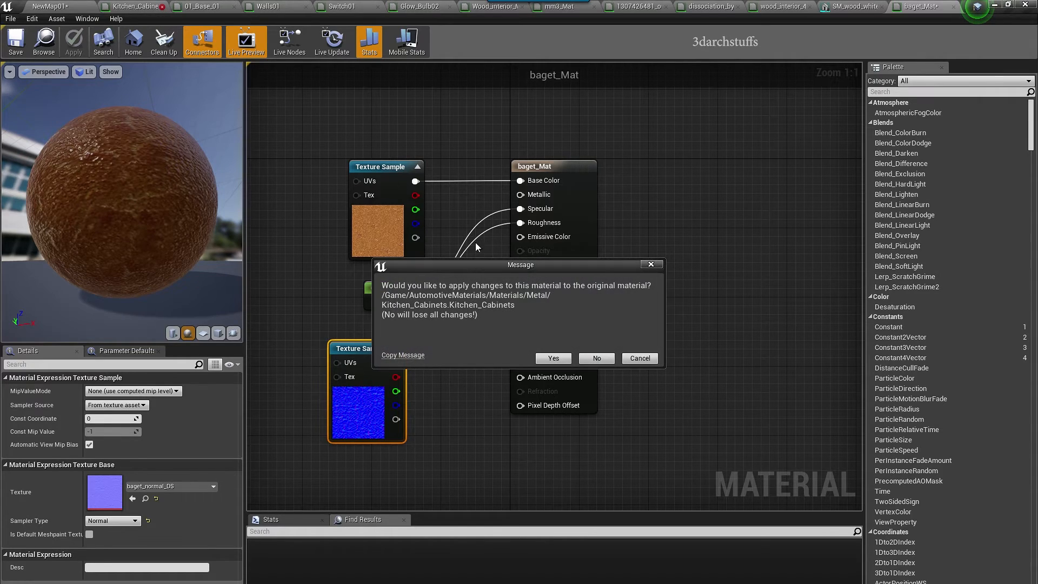
click(554, 358)
click(174, 7)
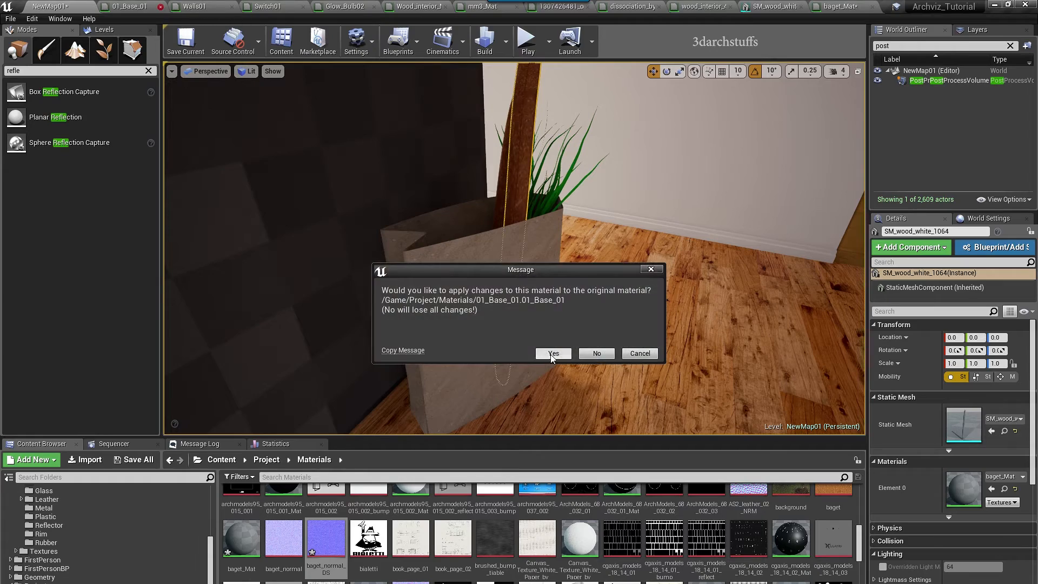
click(552, 355)
click(161, 7)
click(188, 7)
click(552, 355)
click(209, 7)
click(547, 352)
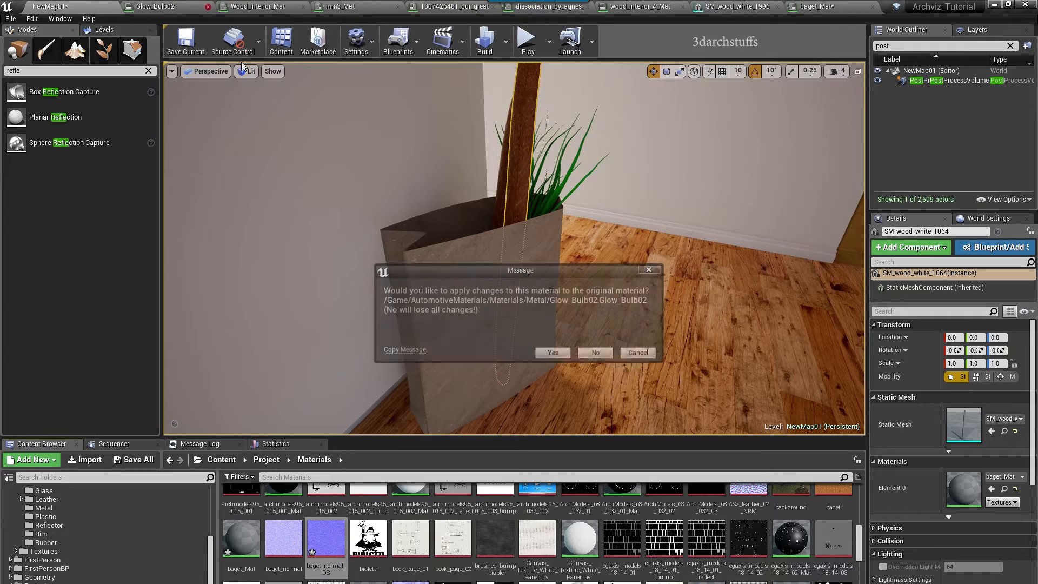
click(223, 8)
click(550, 353)
click(223, 8)
click(548, 353)
click(222, 7)
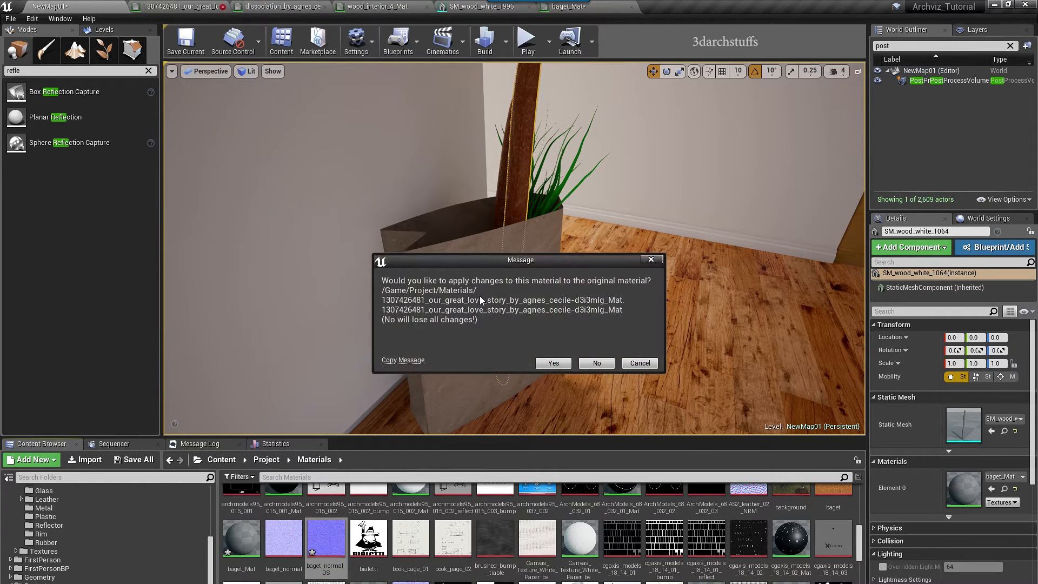
click(550, 362)
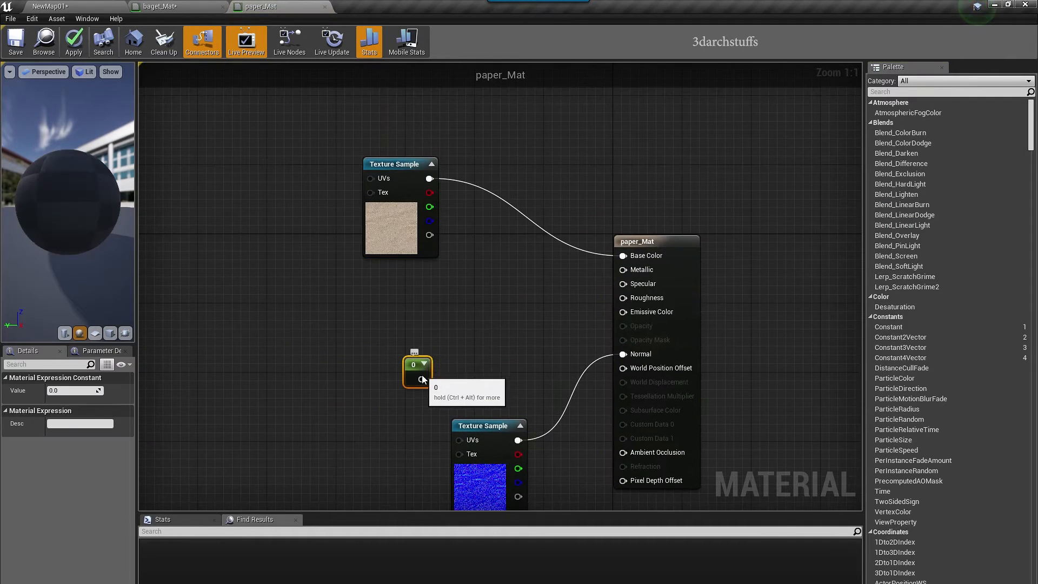
In paper_Mat, set the constant to 0.35, connect it to Specular and Roughness, and apply the material.
click(68, 390)
text(.35)
key(Return)
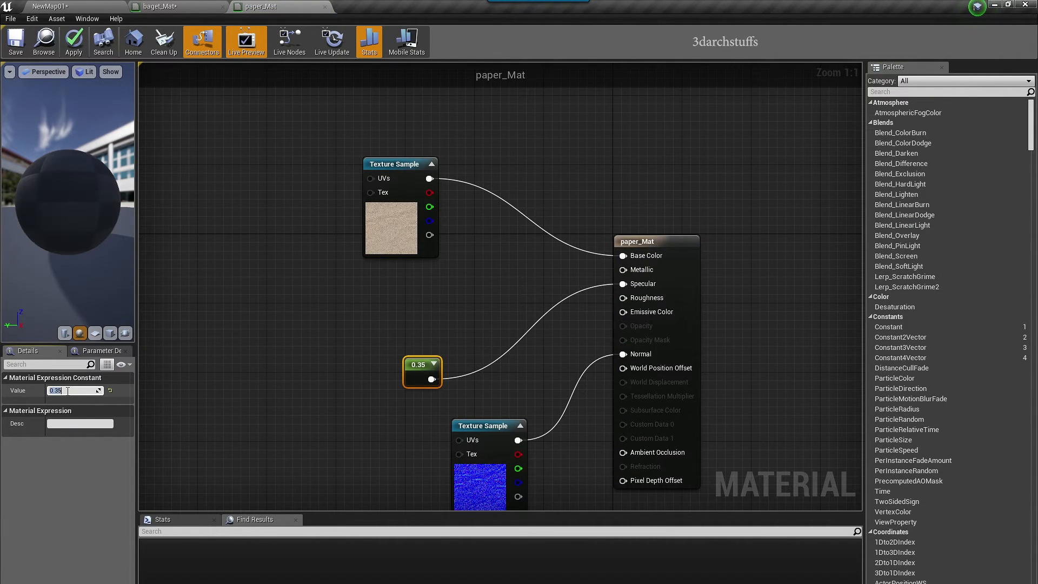
drag(432, 379, 454, 375)
drag(639, 305, 624, 298)
click(74, 40)
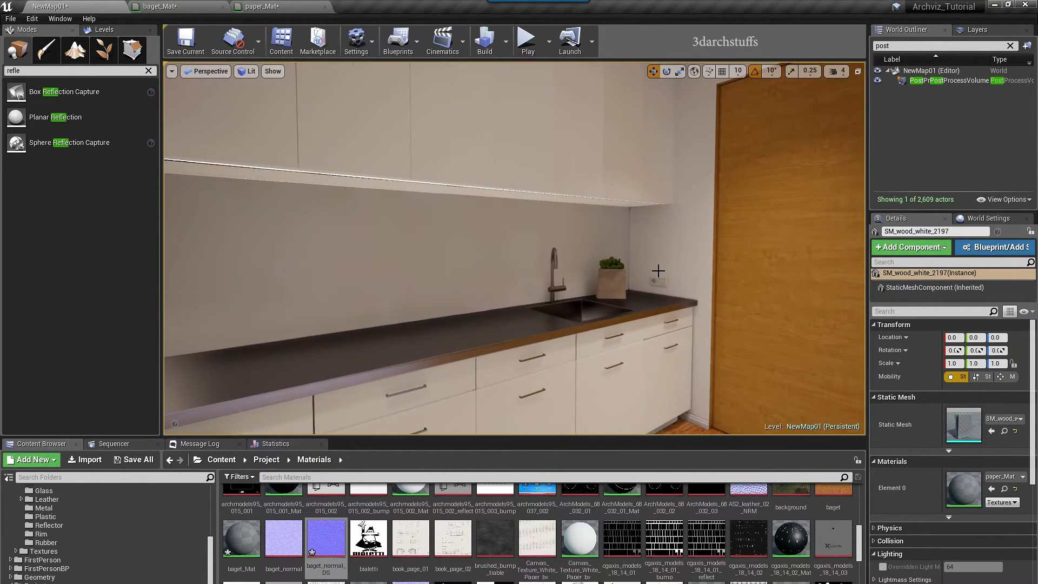
Create a material instance from the countertop's MI_Metal_Anodized_01_Bright_Inst02 metal, keep its default name, and assign it to the kitchen faucet's spout.
right_drag(658, 271, 658, 272)
double_click(659, 272)
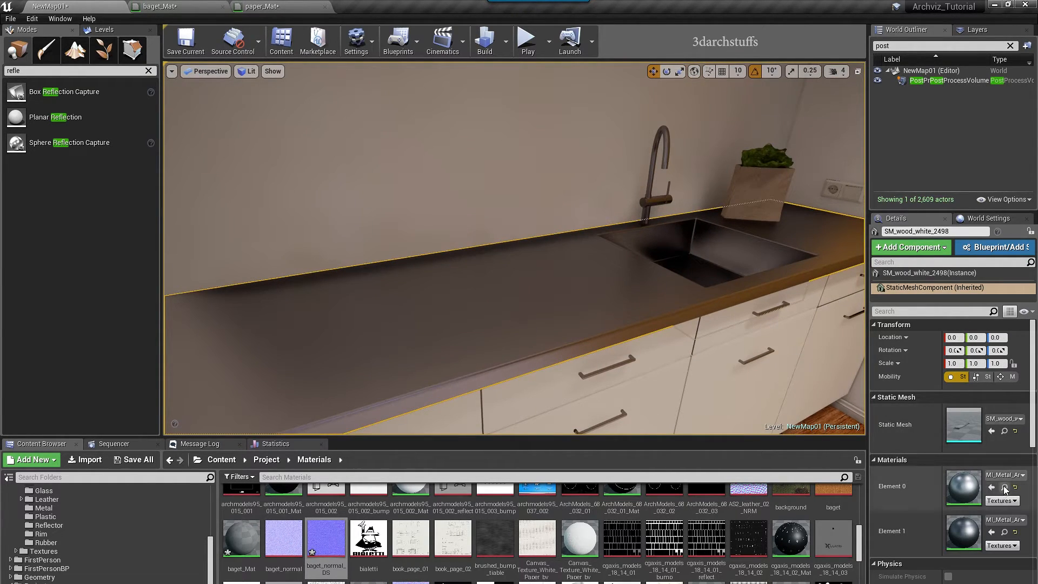
click(1005, 488)
click(664, 143)
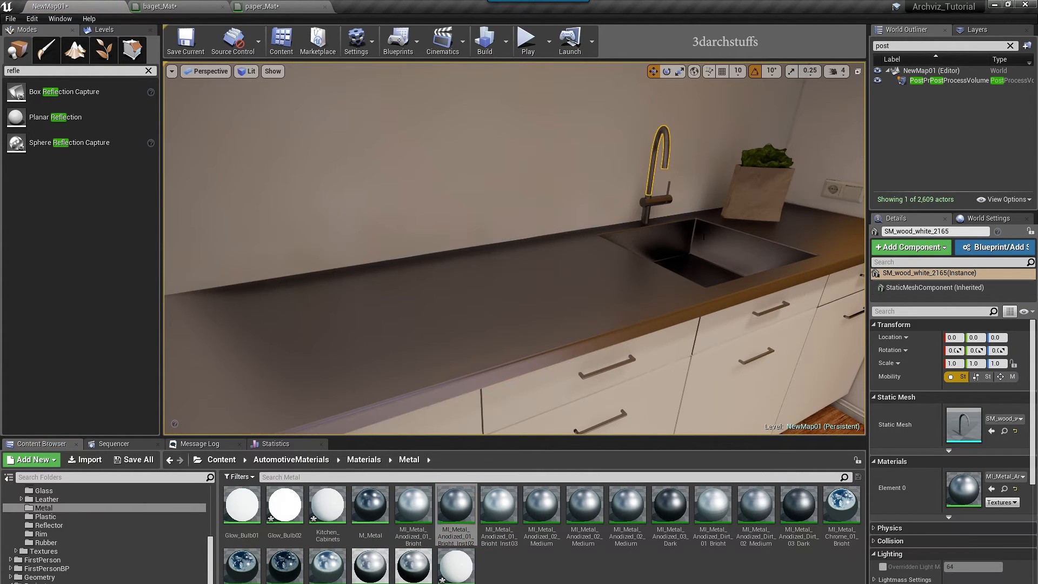
click(459, 506)
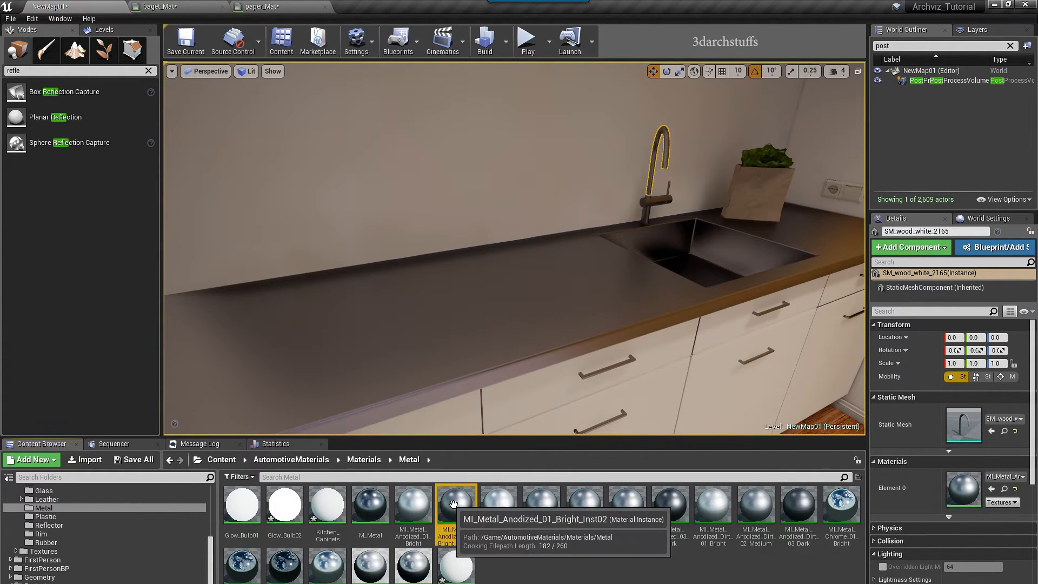
right_click(459, 506)
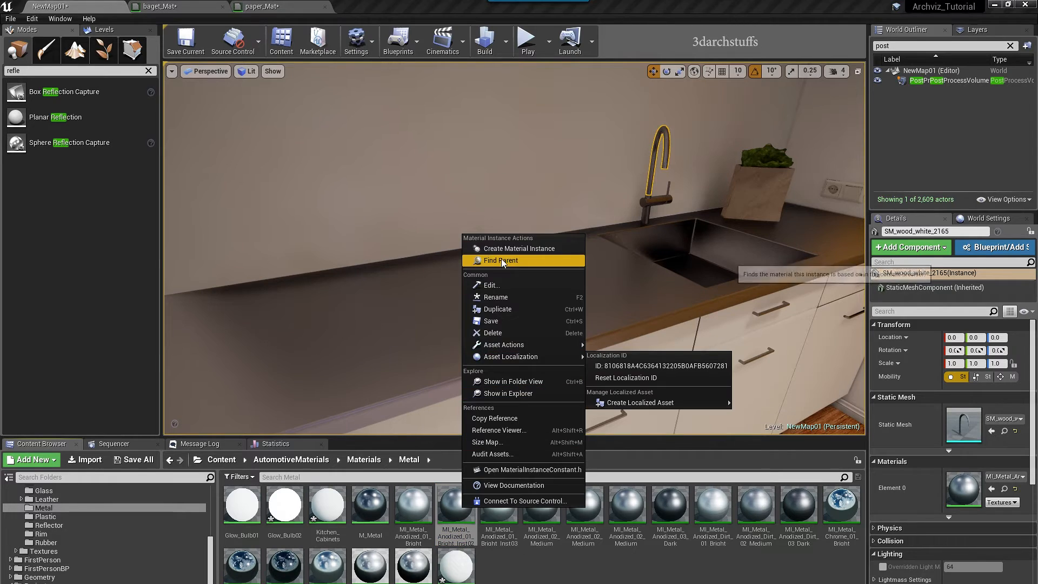
click(511, 248)
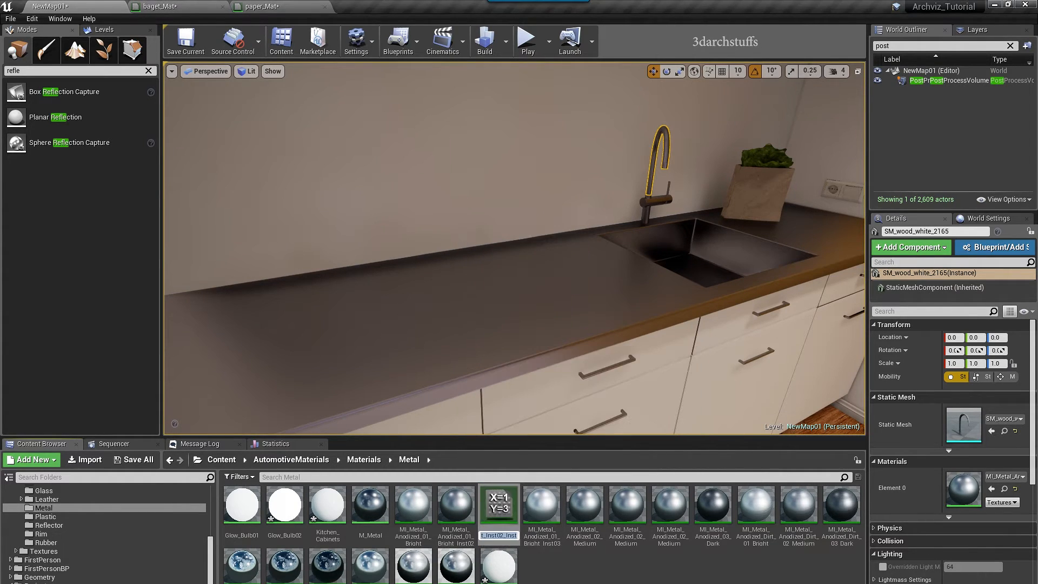
key(Return)
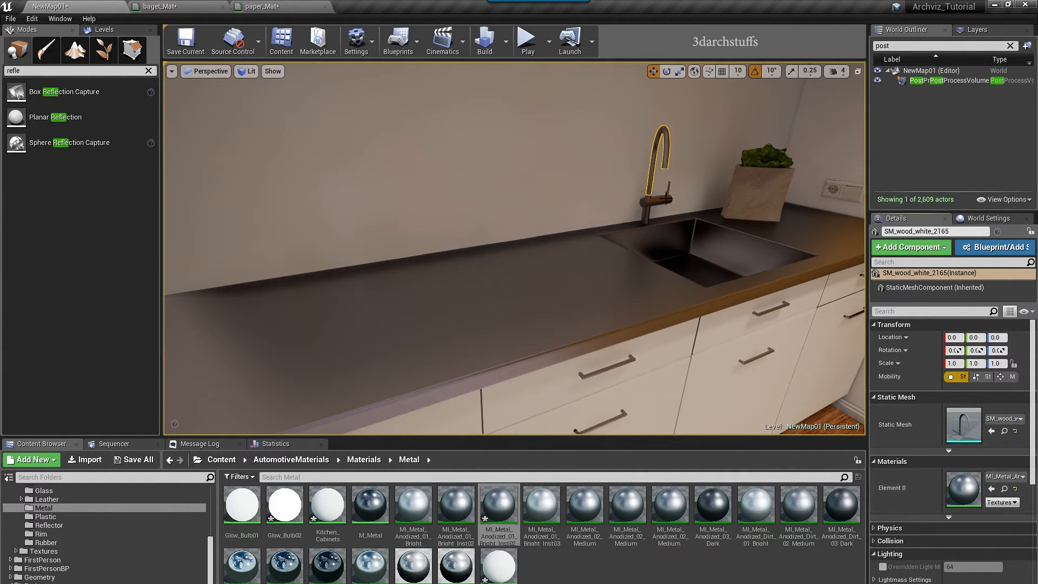
click(994, 493)
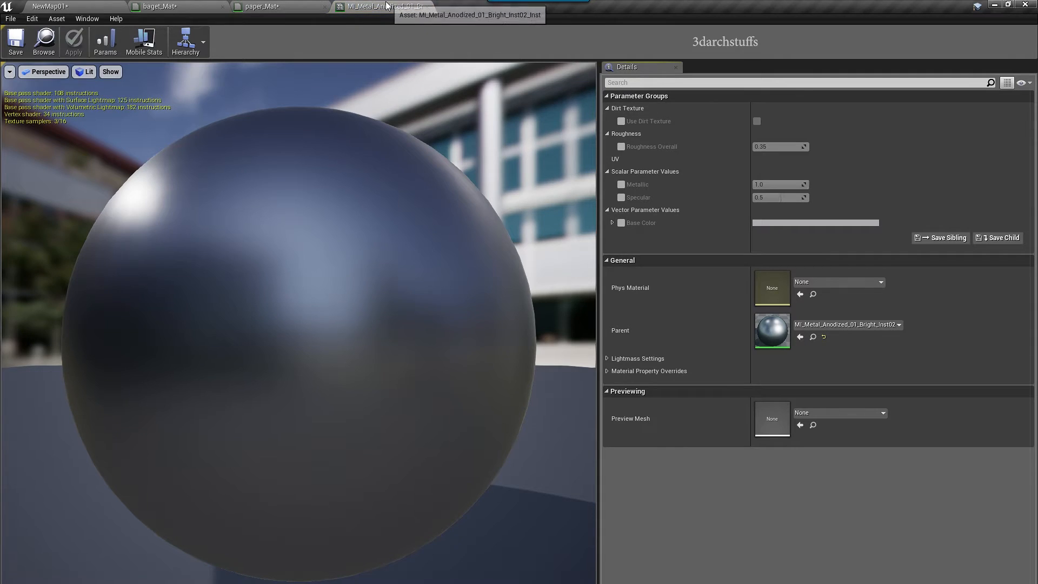
Float the new metal instance's editor beside the scene, override its Base Color and lighten the colour.
drag(386, 5, 207, 124)
click(285, 338)
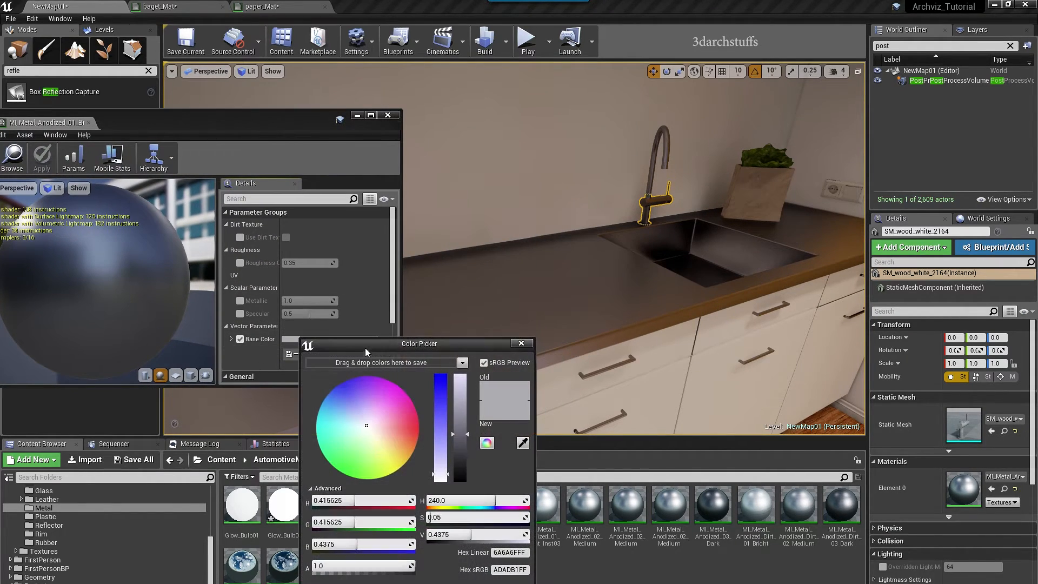
drag(471, 399, 471, 387)
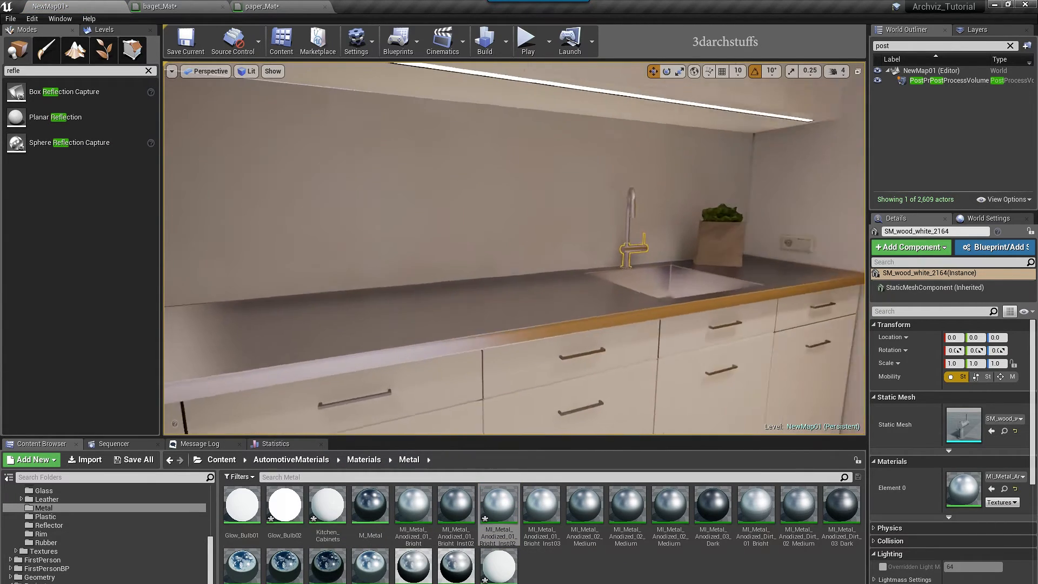
Apply the Kitchen_Cabinets material to the kitchen countertop and pick the new MI_Metal_Anodized_01_Bright_Inst02_Inst instance again.
click(327, 505)
click(498, 506)
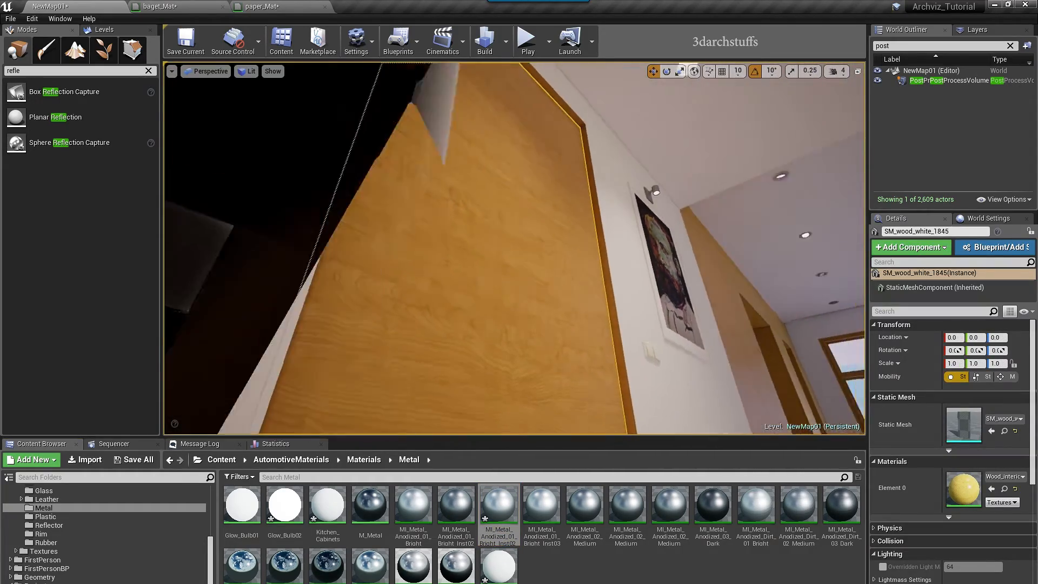
Inspect the wall switch beside the wooden door and the kitchen island, and clear the selection.
mouse_move(563, 271)
right_down()
mouse_move(557, 243)
mouse_move(573, 251)
mouse_move(563, 303)
mouse_move(605, 265)
right_up()
right_drag(565, 309, 565, 309)
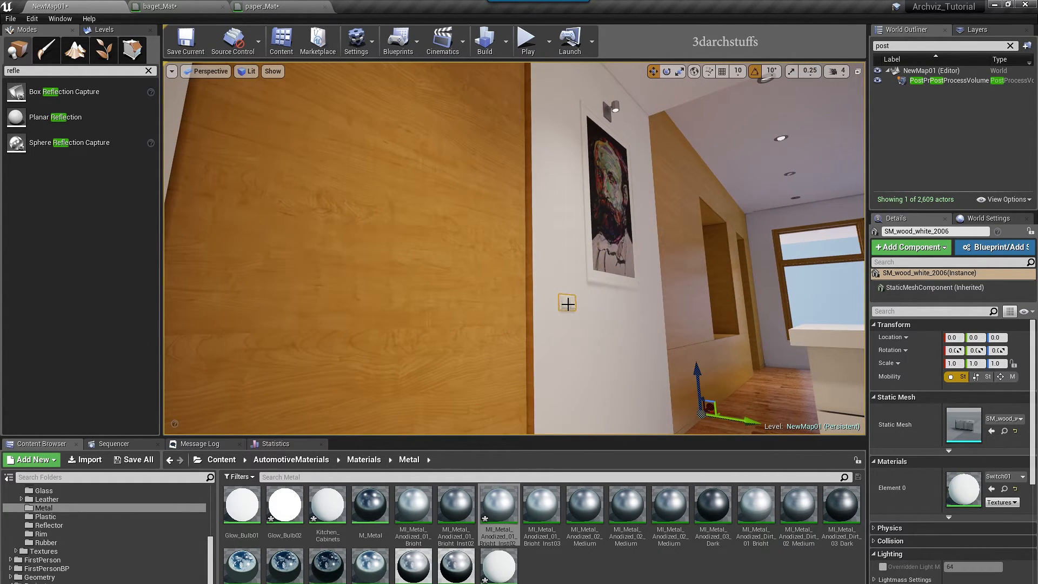
key(f)
mouse_move(600, 316)
alt+mouse_down()
mouse_move(530, 311)
mouse_move(432, 260)
mouse_move(454, 303)
mouse_move(433, 281)
mouse_move(519, 303)
alt+mouse_up()
mouse_move(519, 303)
right_down()
mouse_move(584, 287)
mouse_move(656, 334)
mouse_move(681, 336)
mouse_move(630, 341)
mouse_move(801, 335)
mouse_move(800, 303)
mouse_move(719, 303)
mouse_move(757, 341)
mouse_move(655, 319)
mouse_move(514, 265)
mouse_move(400, 281)
mouse_move(610, 281)
right_up()
key(Escape)
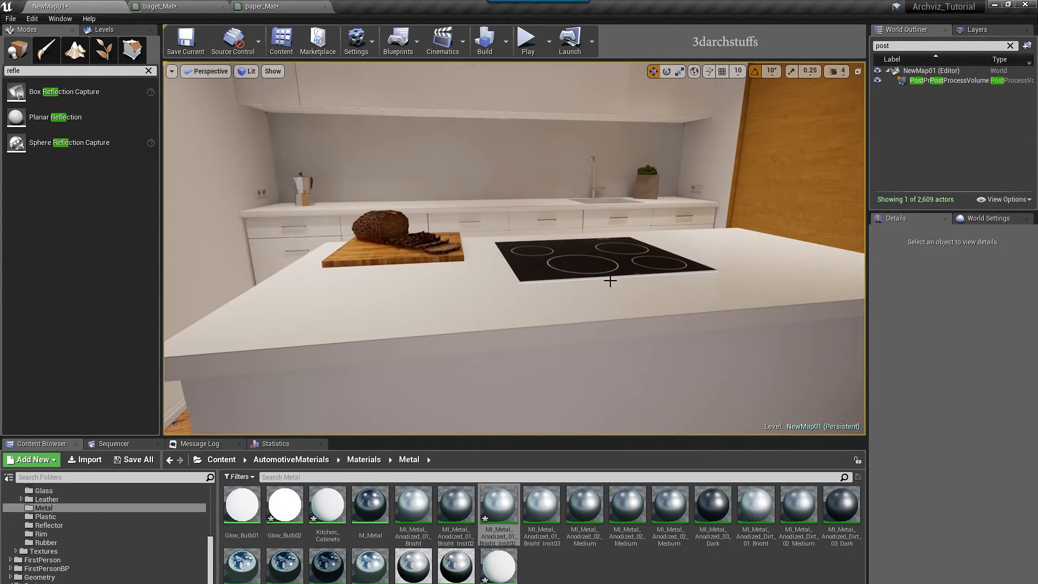
Examine the wooden cutting board under the bread up close and open its wood_table_color_Mat material.
click(396, 253)
key(f)
alt+drag(467, 325, 541, 310)
alt+right_drag(541, 310, 598, 311)
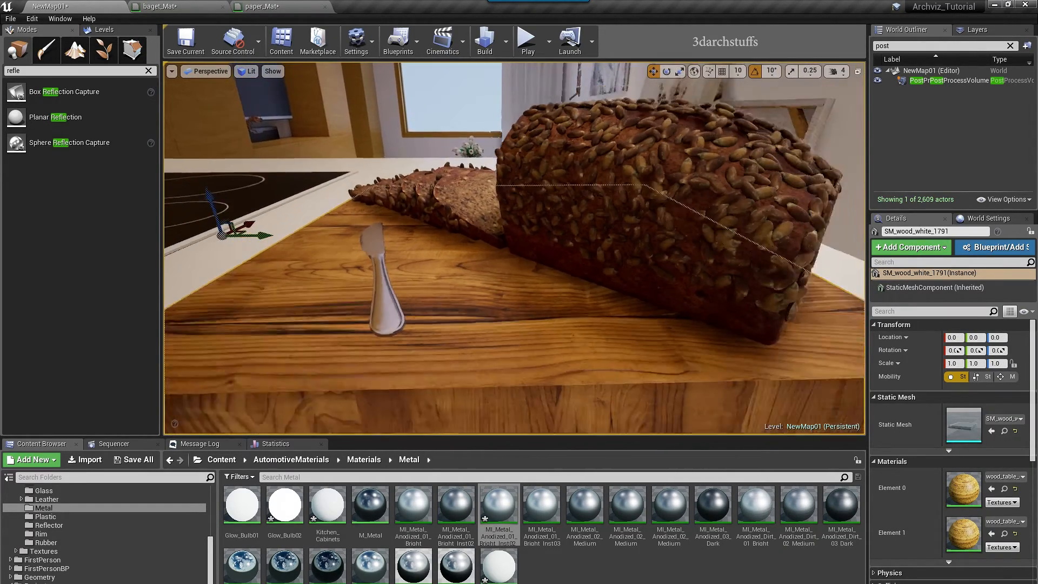
alt+drag(416, 292, 465, 303)
alt+right_drag(465, 303, 433, 305)
alt+drag(433, 305, 497, 314)
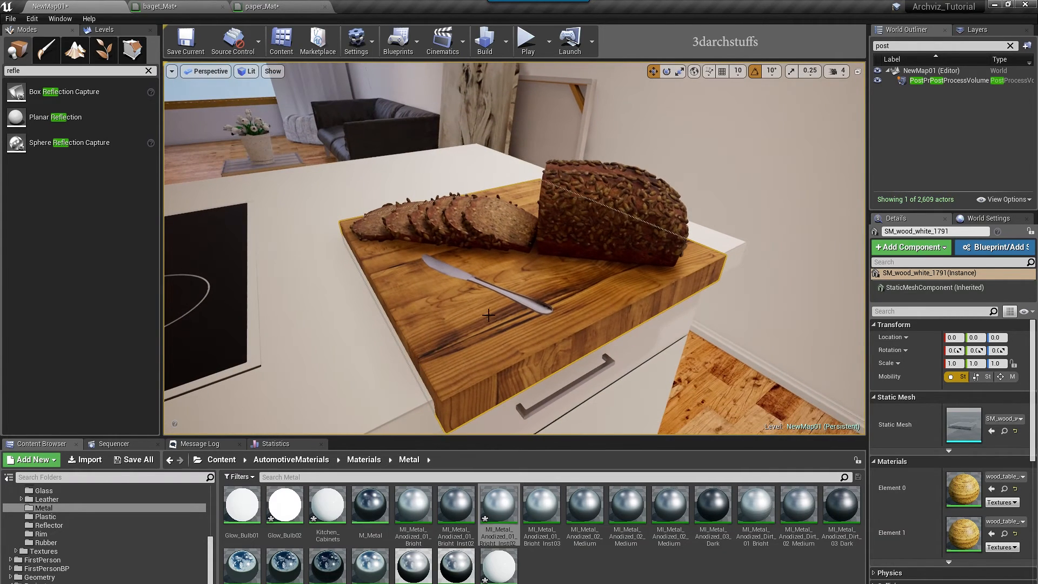
double_click(960, 486)
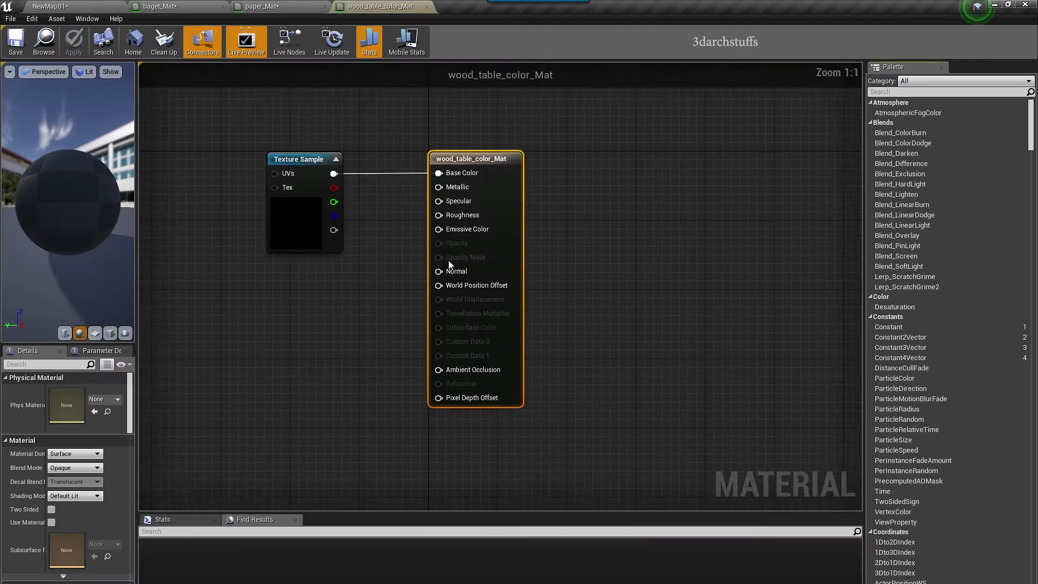
In wood_table_color_Mat, add a constant of 0.25 connected to Specular and Roughness, and apply the material.
click(277, 339)
drag(294, 364, 463, 209)
drag(295, 361, 428, 258)
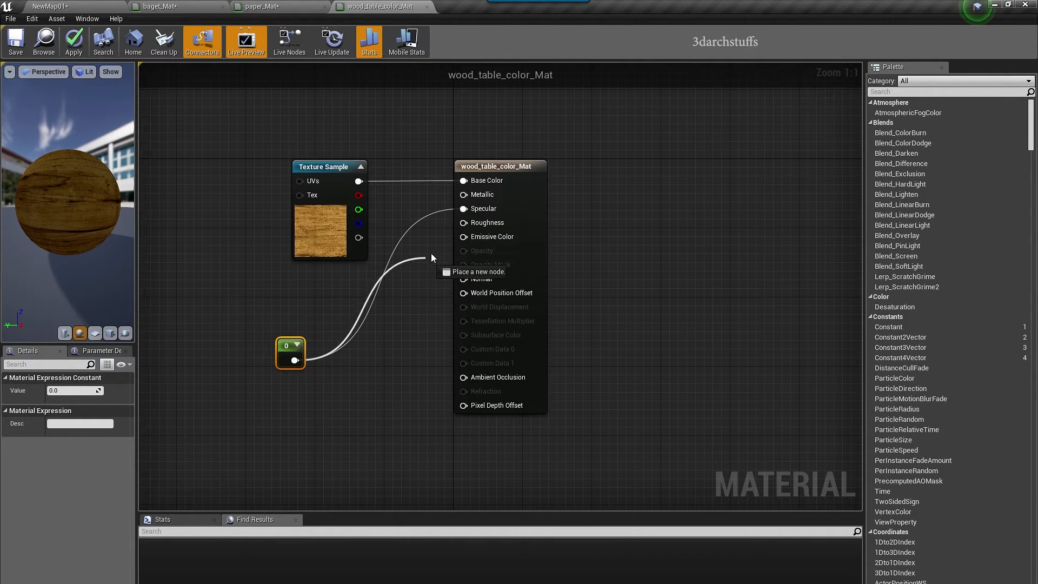
drag(466, 222, 465, 222)
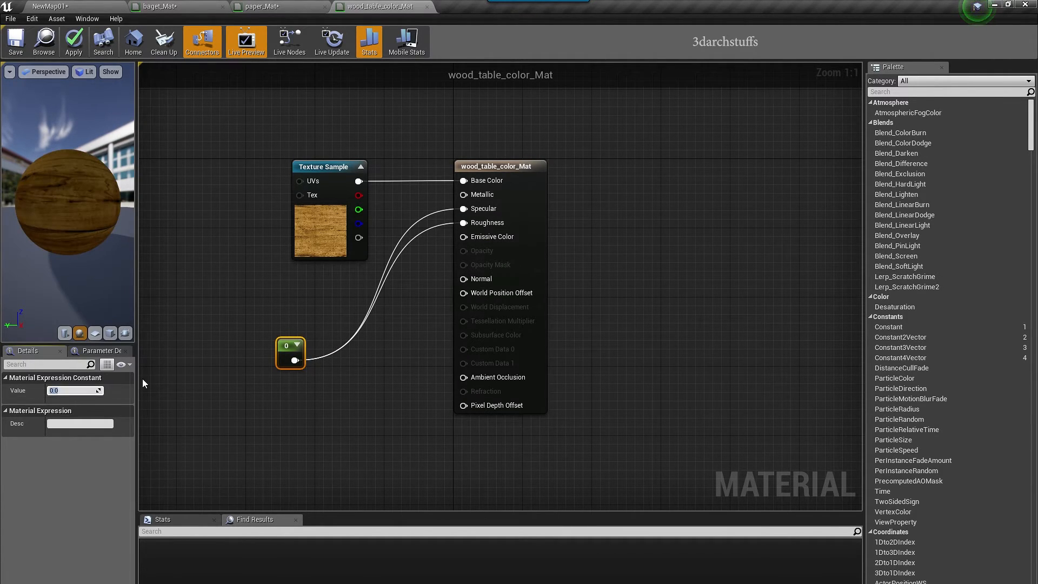
text(0.25)
key(Return)
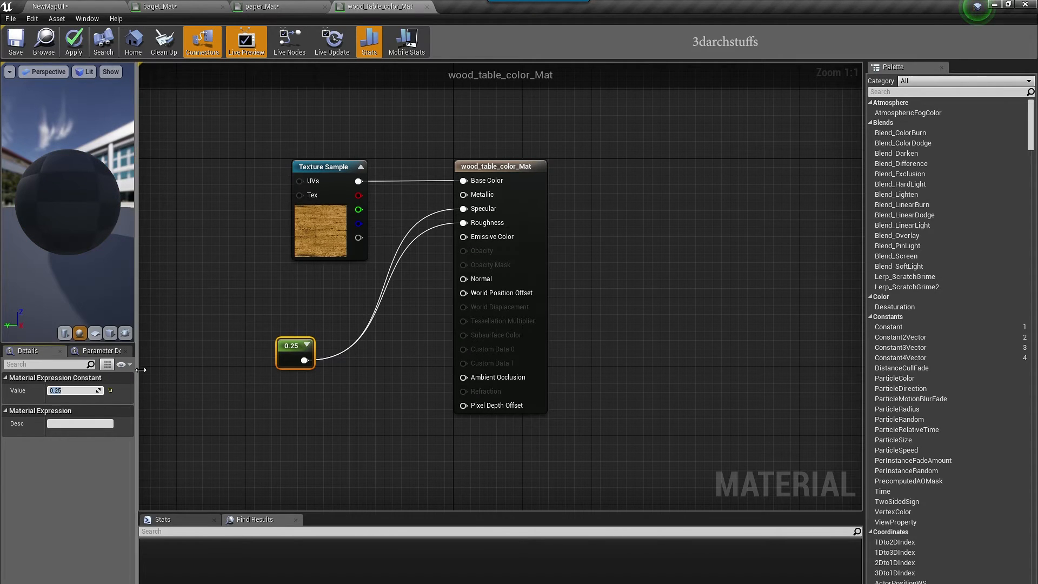
click(177, 313)
click(80, 44)
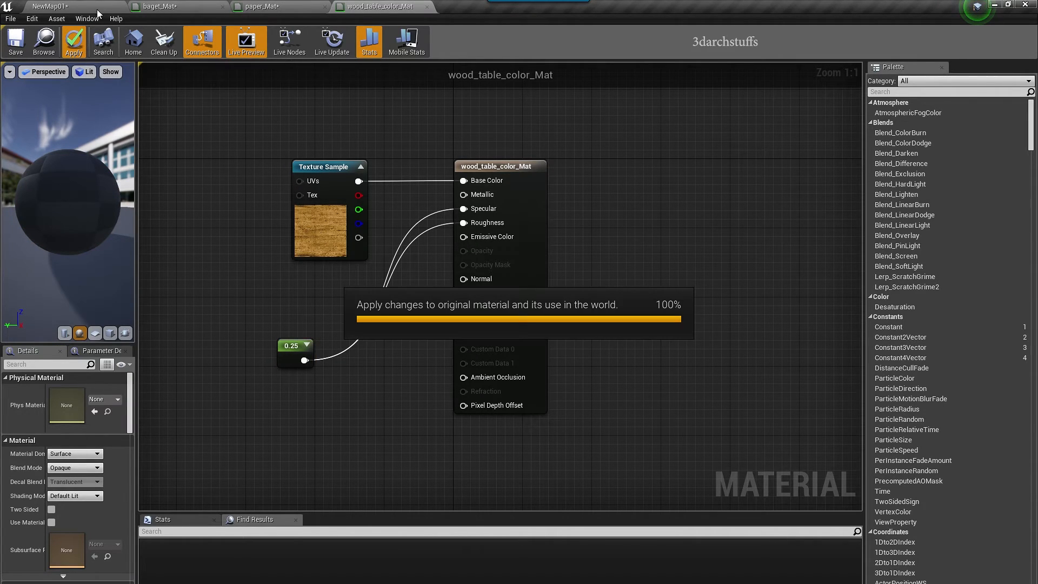
Check the cutting board in the level and locate its material and wood_table_color texture in the project content.
click(96, 6)
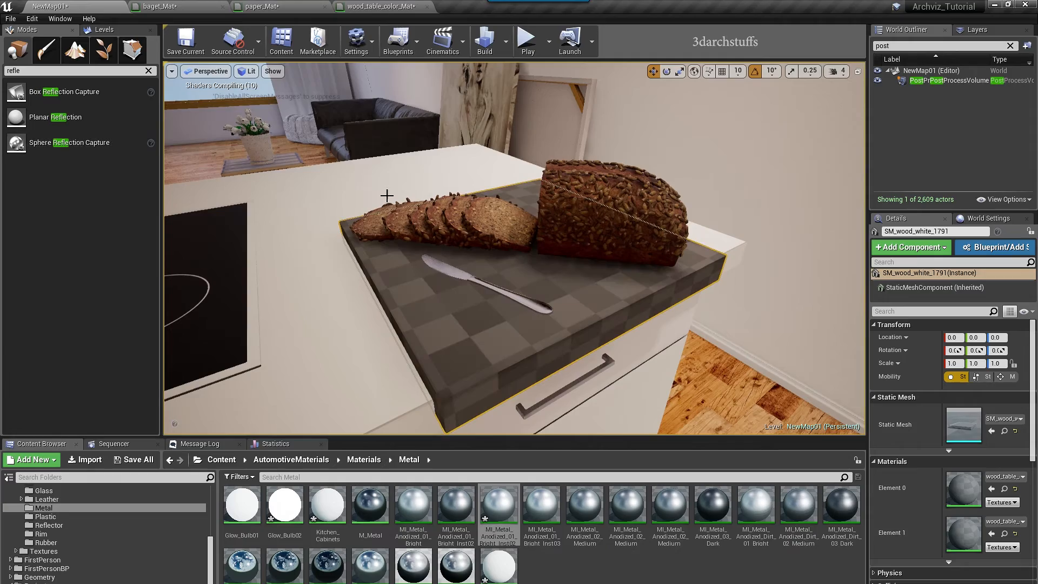
alt+drag(592, 298, 412, 266)
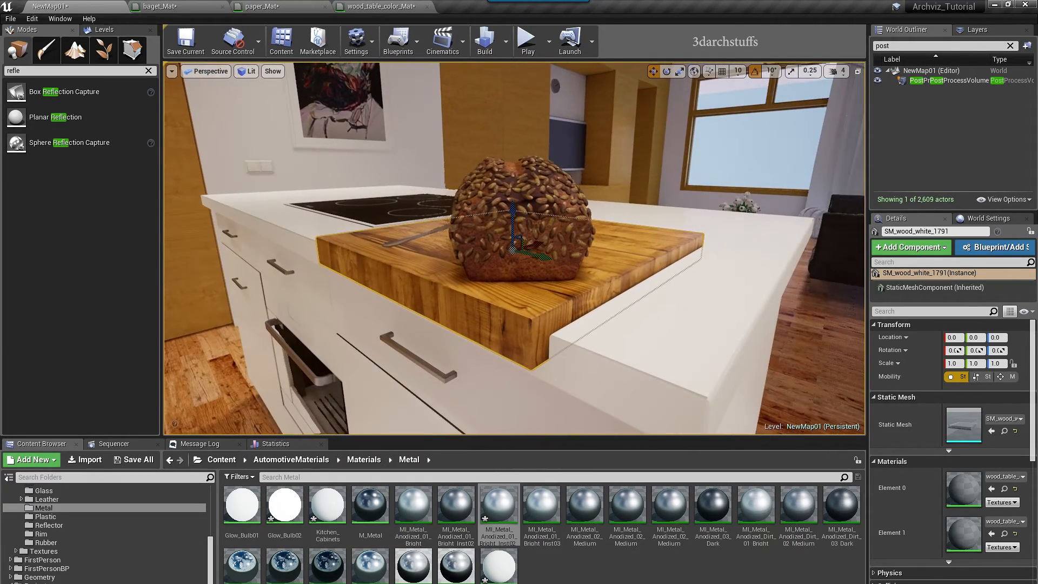
click(1004, 488)
click(670, 536)
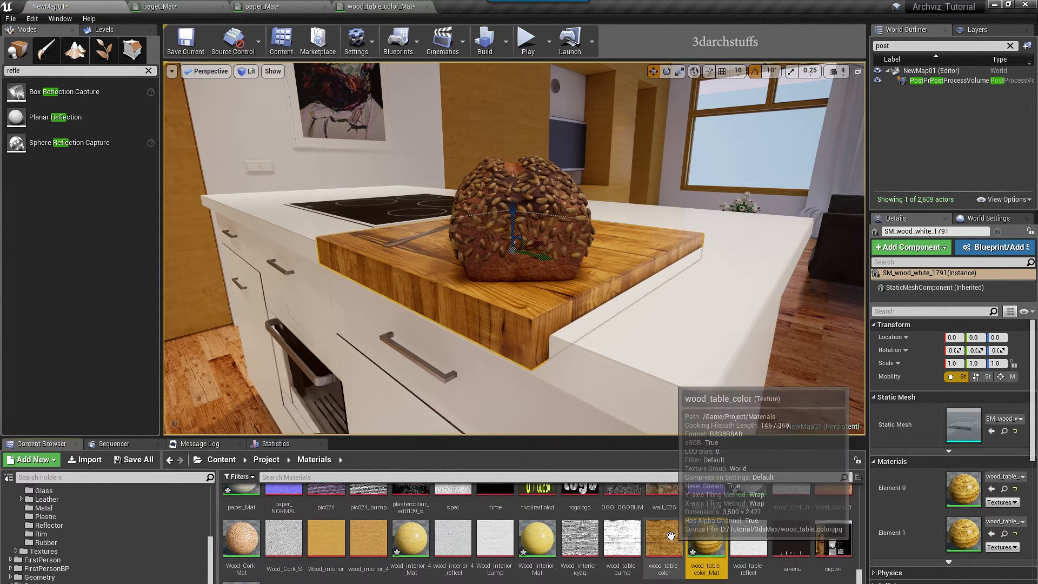
Copy the wood_table_color texture's name, switch to Photoshop, and find and open wood_table_color.jpg.
key(F2)
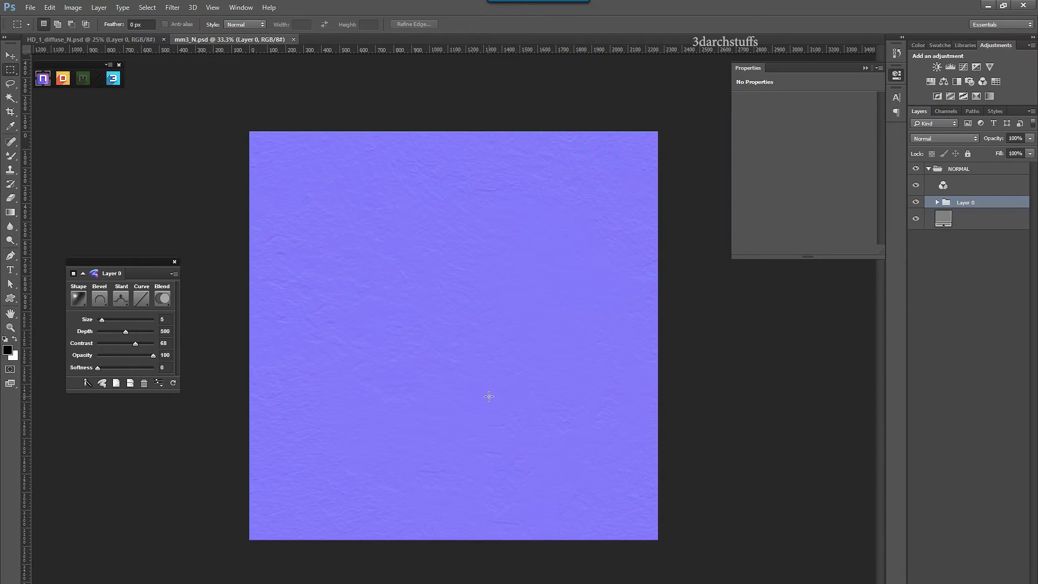
key(ctrl+o)
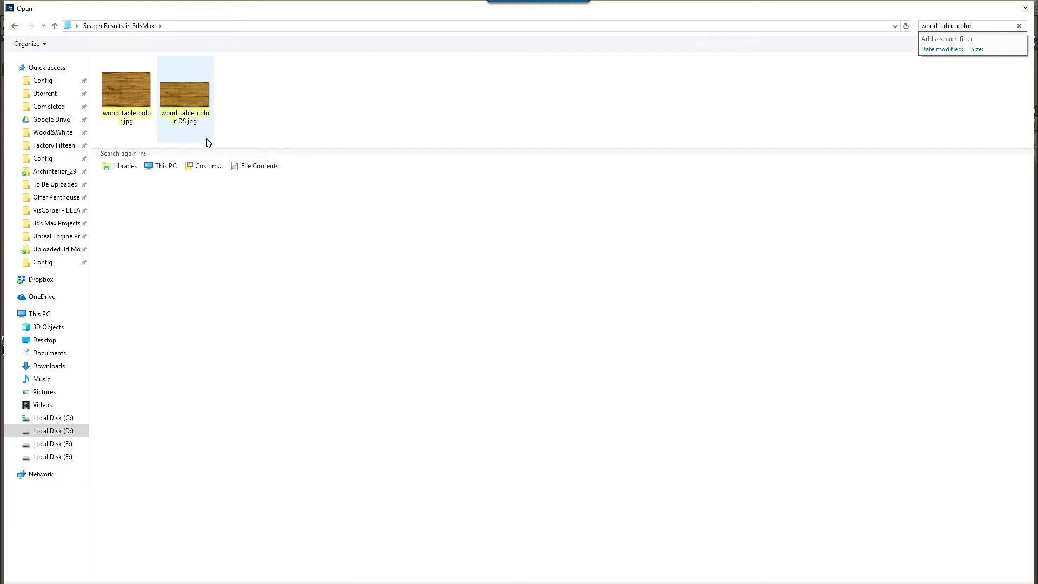
double_click(123, 89)
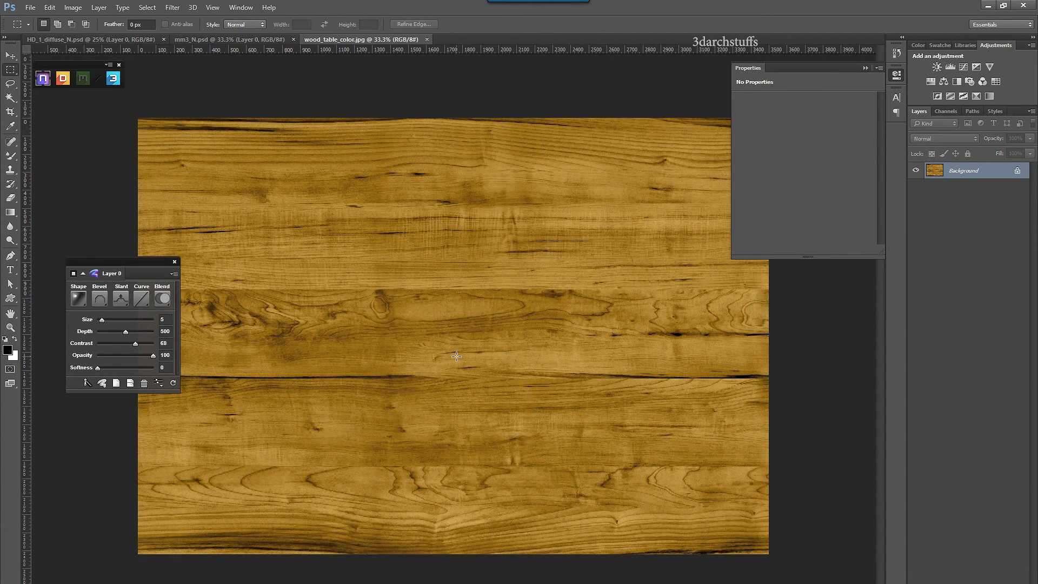
Generate a normal map from the wood texture with Size 2 and Depth 249, and save it as wood_table_color_N.psd.
click(114, 334)
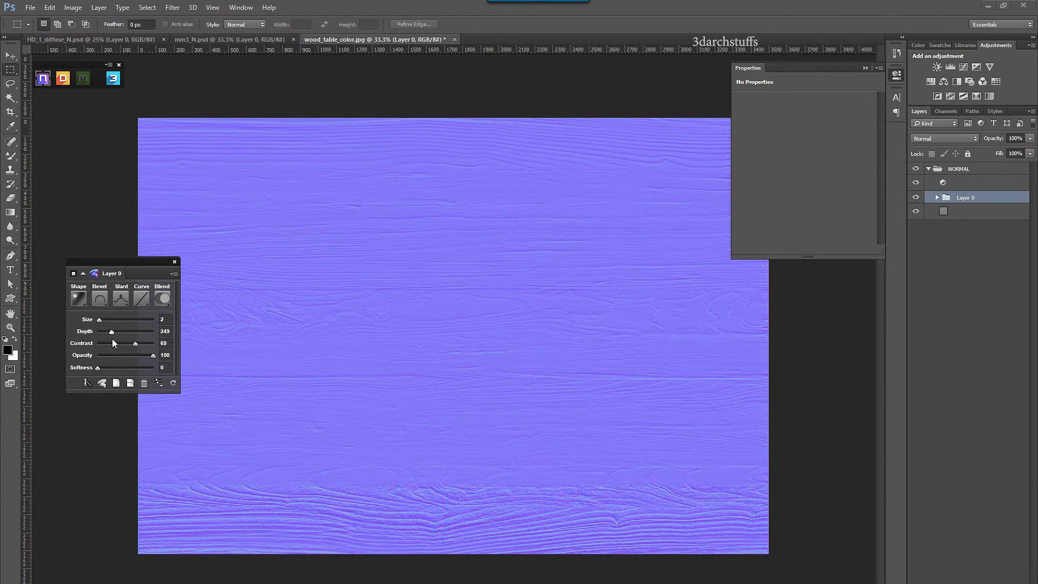
click(30, 7)
click(41, 125)
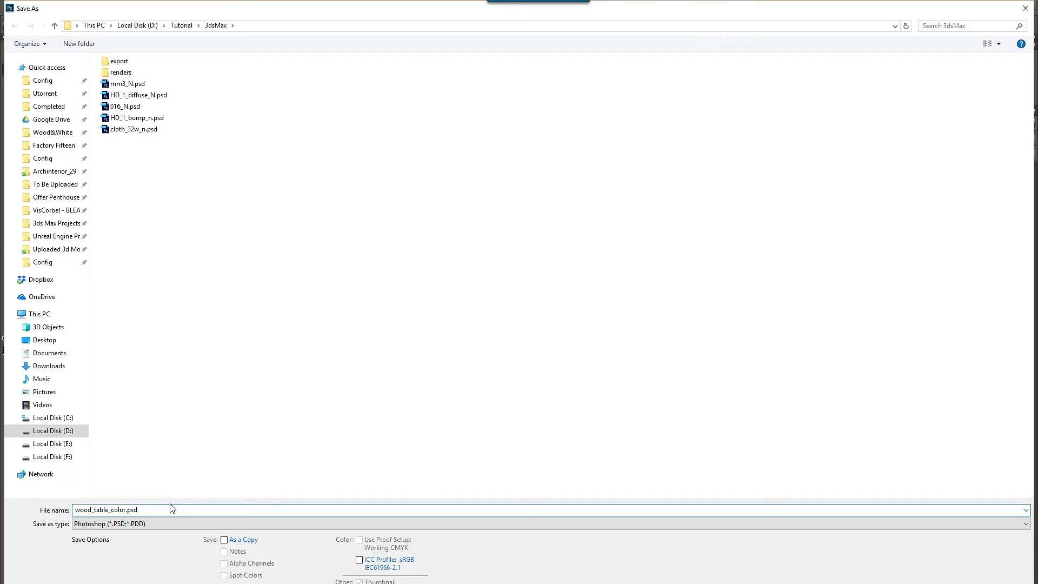
key(Return)
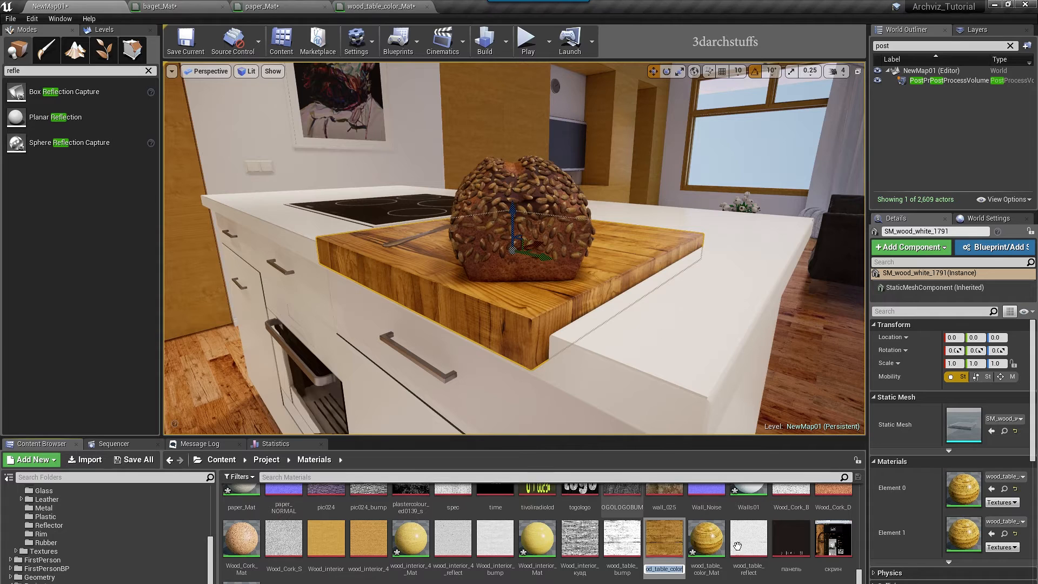
Back in Unreal, import wood_table_color_N into the Materials folder, connect it to Normal in wood_table_color_Mat, and apply the material.
right_click(775, 577)
click(866, 347)
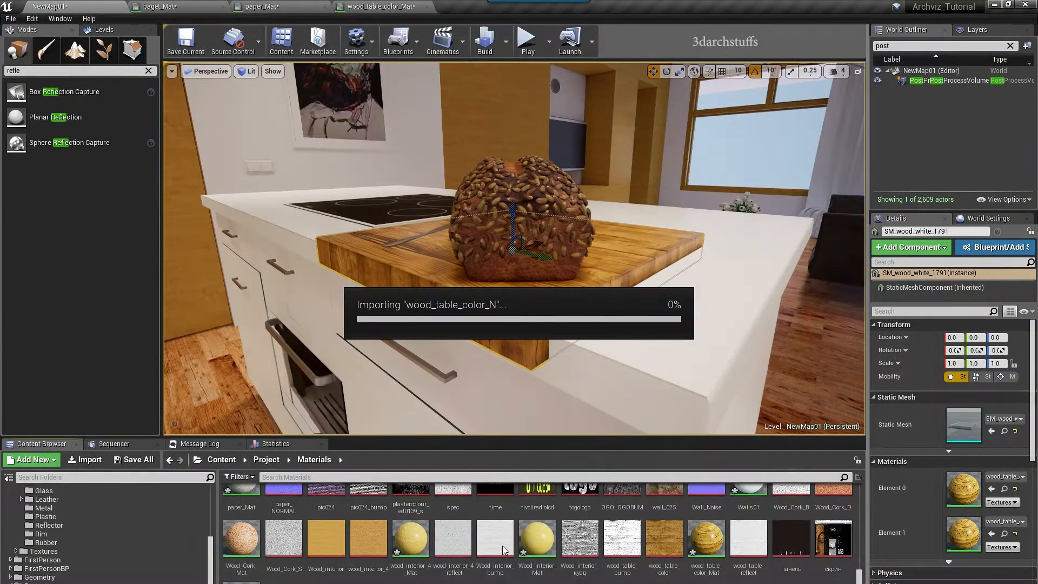
drag(411, 110, 295, 422)
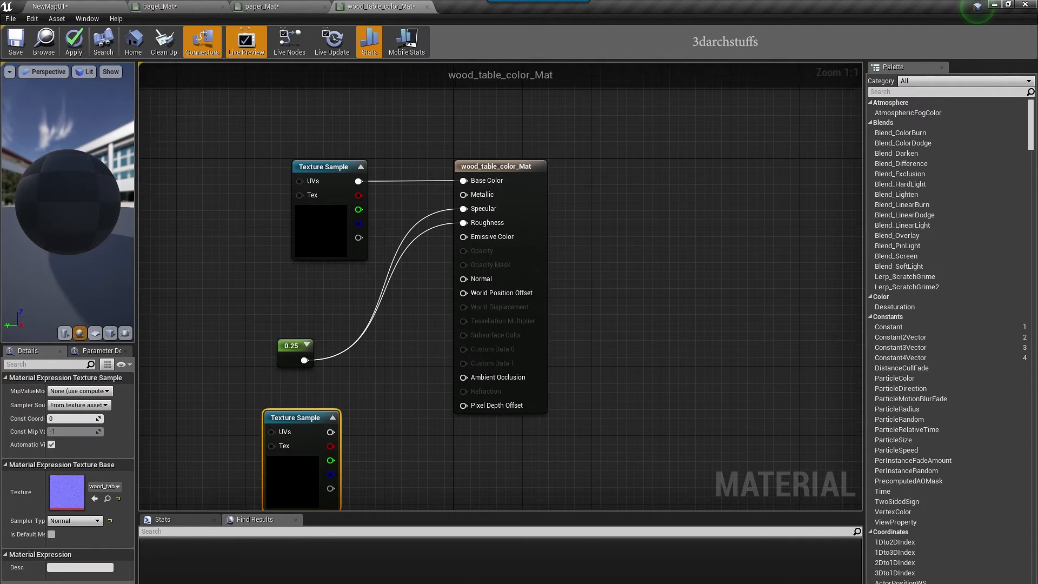
right_drag(328, 432, 343, 314)
drag(345, 314, 478, 161)
right_drag(487, 179, 584, 286)
click(74, 42)
Examine the cutting board's surface relief in the level, first in Detail Lighting and then in Lit mode.
click(80, 5)
right_drag(566, 334, 665, 311)
key(alt+5)
alt+drag(626, 317, 530, 324)
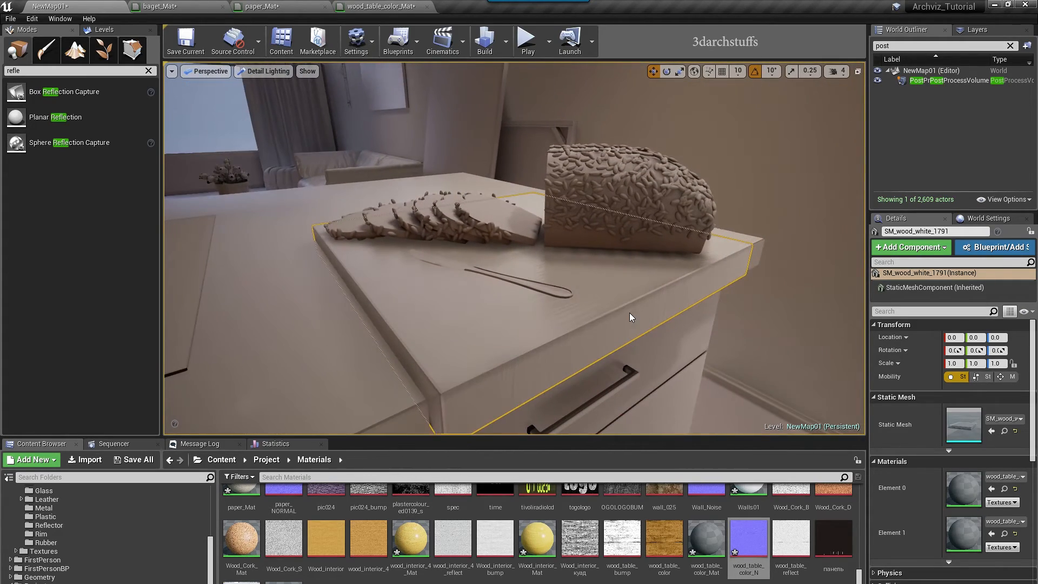
key(alt+4)
alt+drag(630, 313, 554, 316)
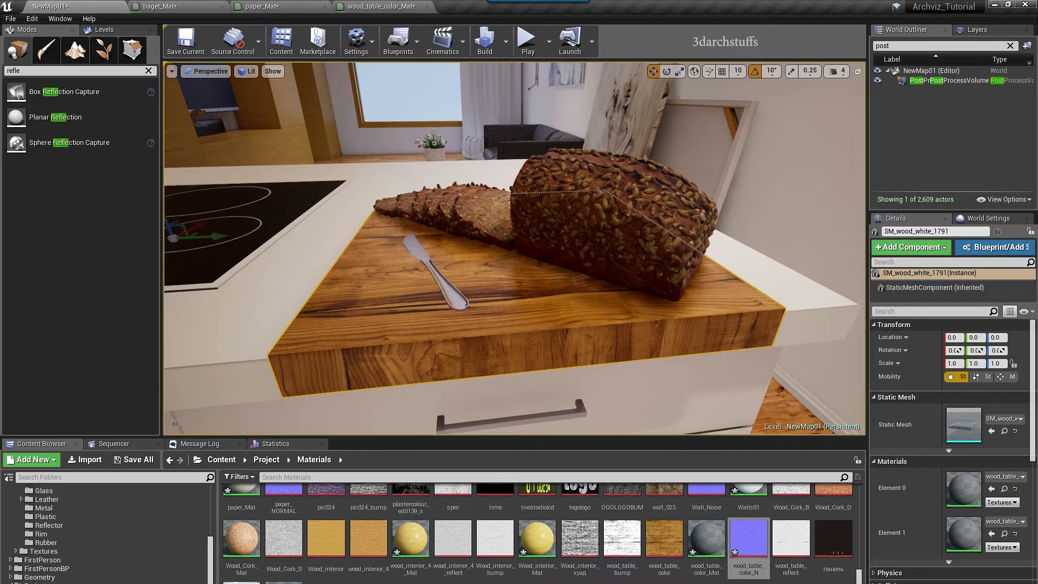
In the bread loaf's archmodels76_004_bread-diff_Mat, add a constant of 0.3 connected to Specular and Roughness, and apply the material.
click(606, 241)
double_click(962, 484)
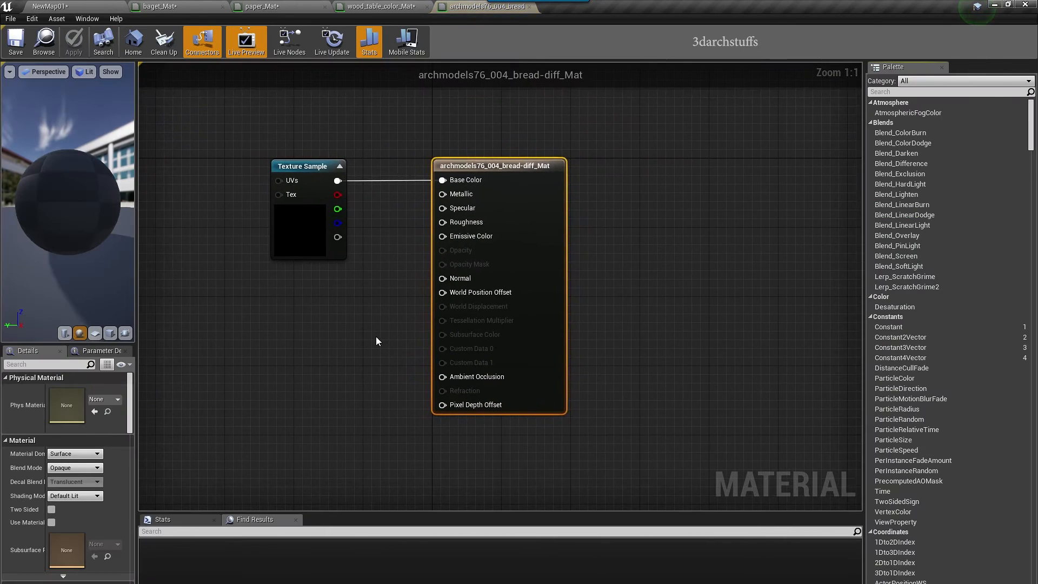
click(341, 325)
drag(377, 323, 444, 208)
drag(355, 339, 267, 343)
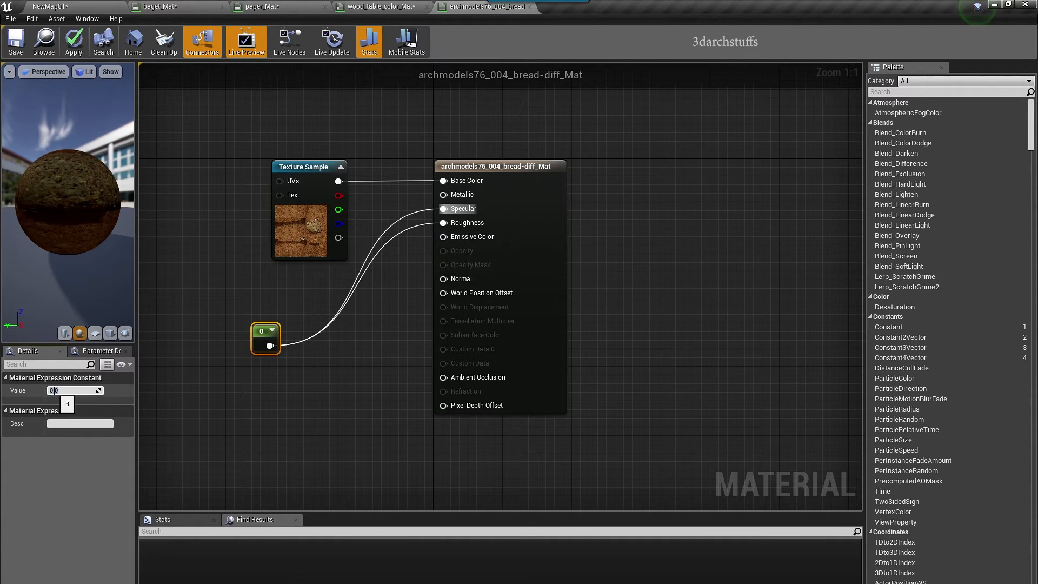
key(Return)
click(202, 221)
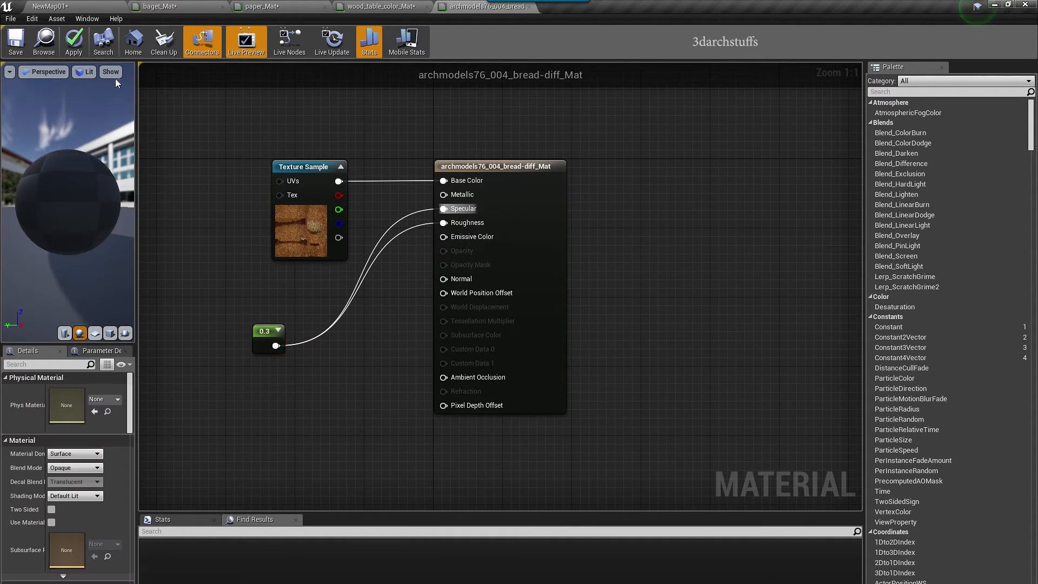
click(77, 45)
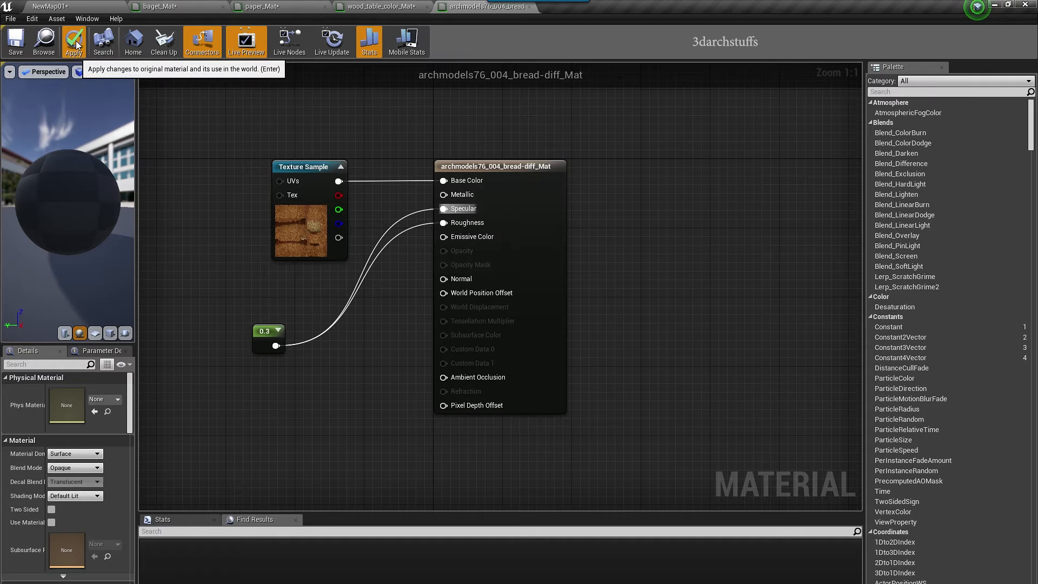
Locate the bread's diffuse texture in the project content, then open archmodels76_004_bread-diff.jpg in Photoshop.
click(298, 225)
click(110, 501)
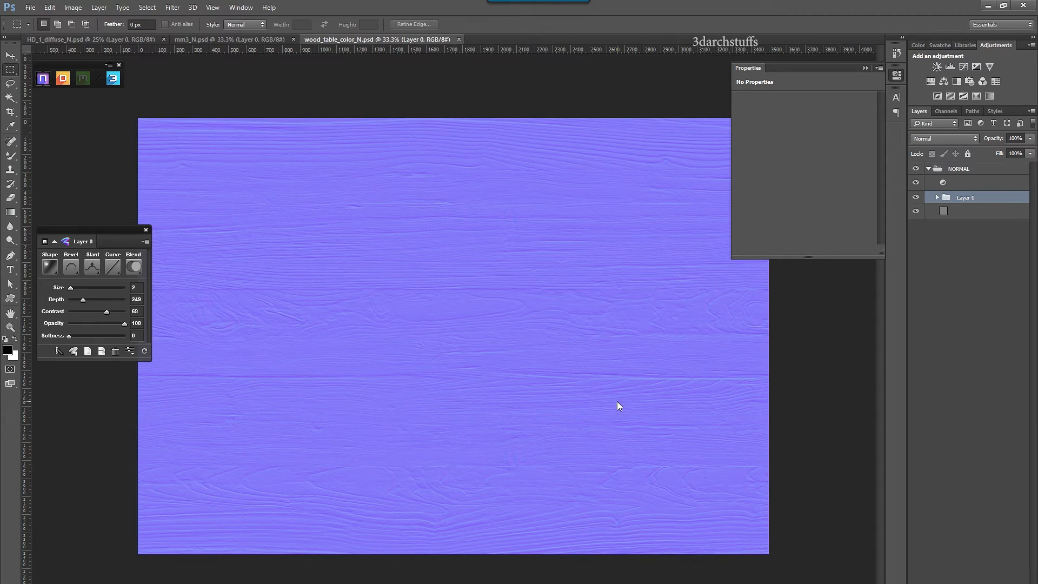
key(ctrl+o)
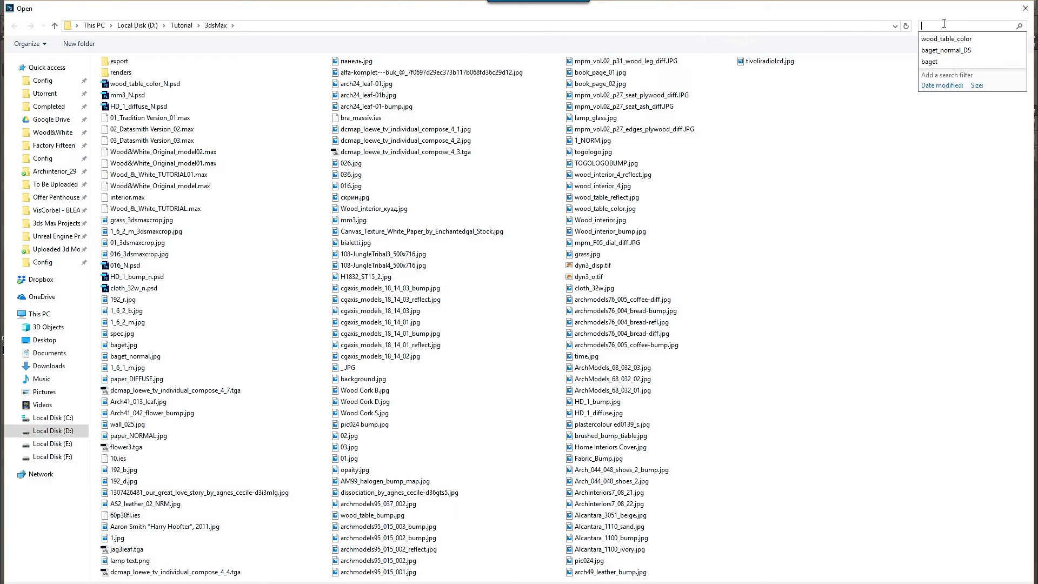
key(Return)
double_click(137, 87)
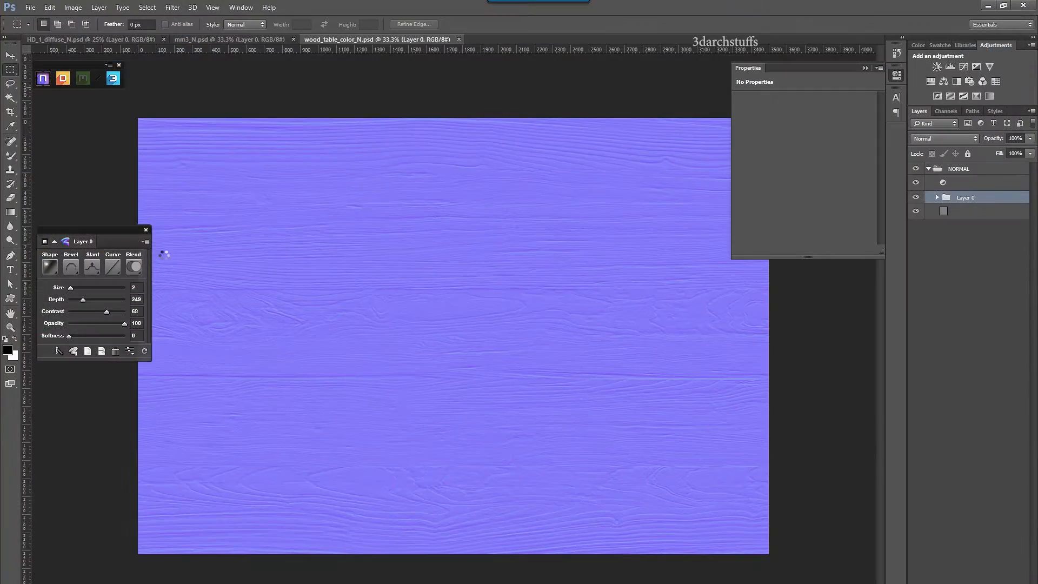
Generate a normal map from the bread texture with Size 2 and Depth 429, and save it as archmodels76_004_bread-N.psd.
click(96, 304)
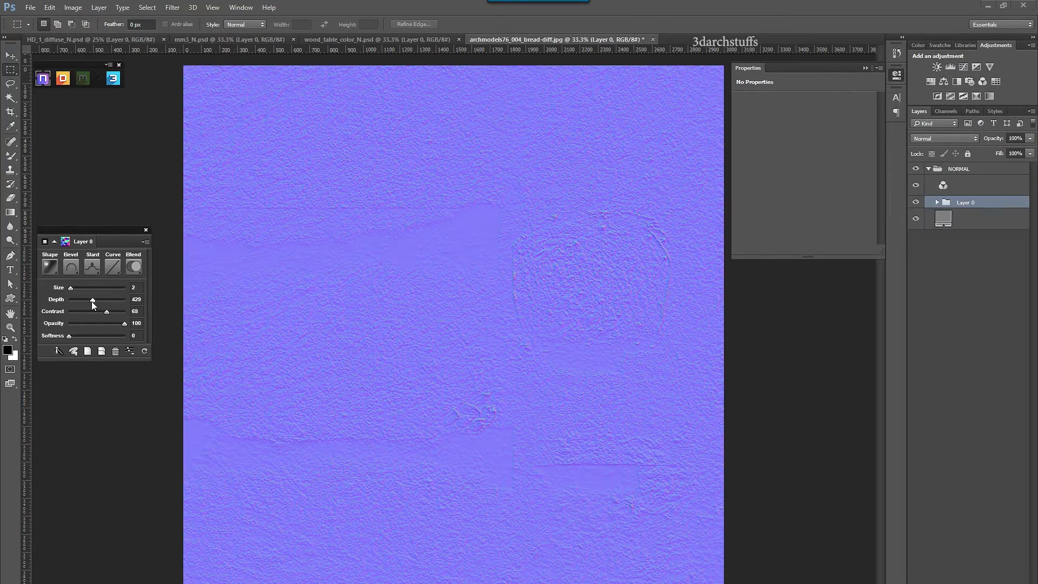
click(30, 7)
click(64, 145)
click(398, 526)
click(328, 259)
double_click(157, 510)
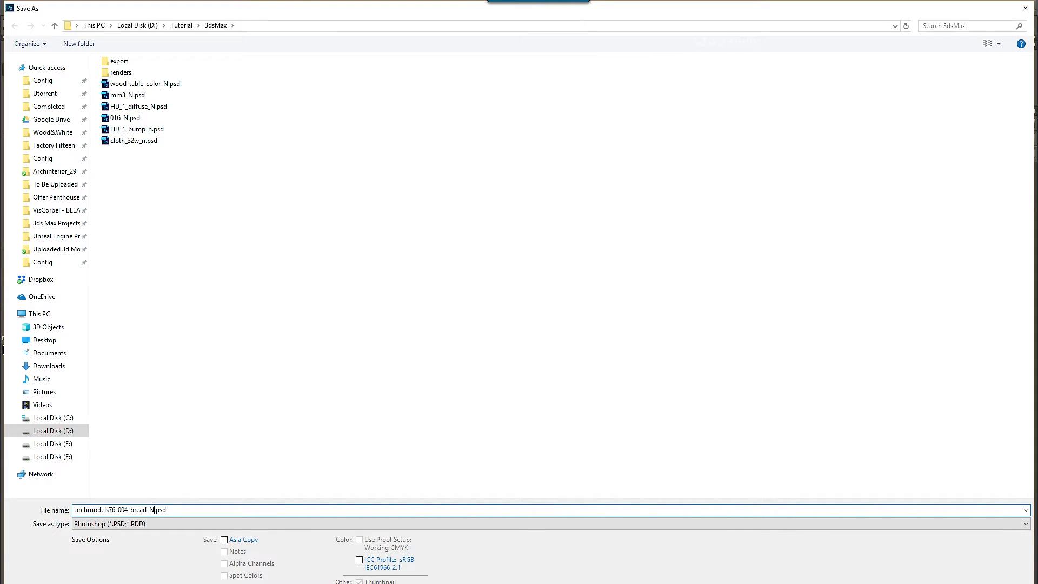
key(Return)
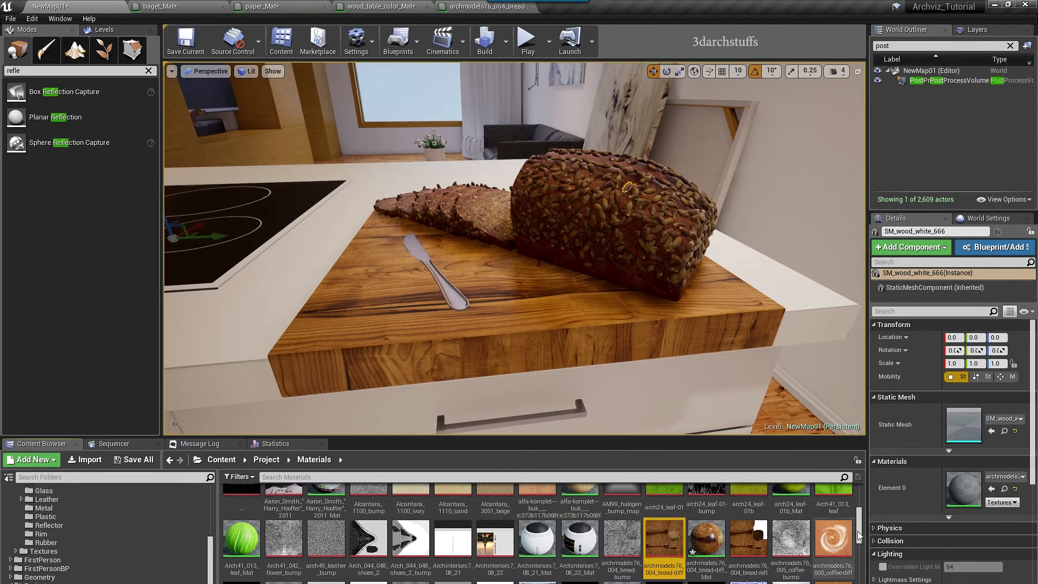
Back in Unreal, import archmodels76_004_bread-N into the Materials folder and return to the bread's material graph.
right_click(863, 564)
click(921, 316)
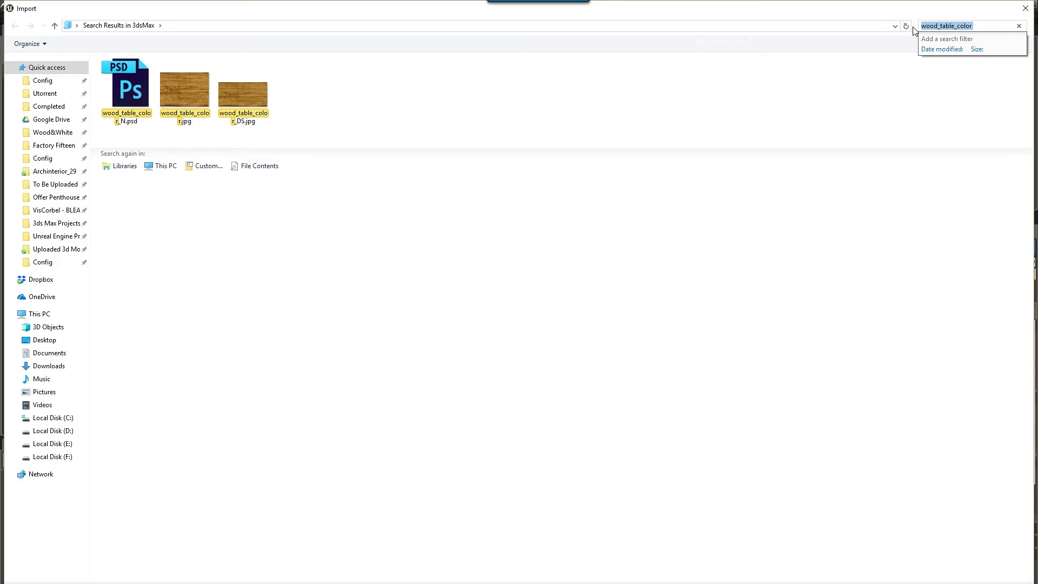
click(1018, 24)
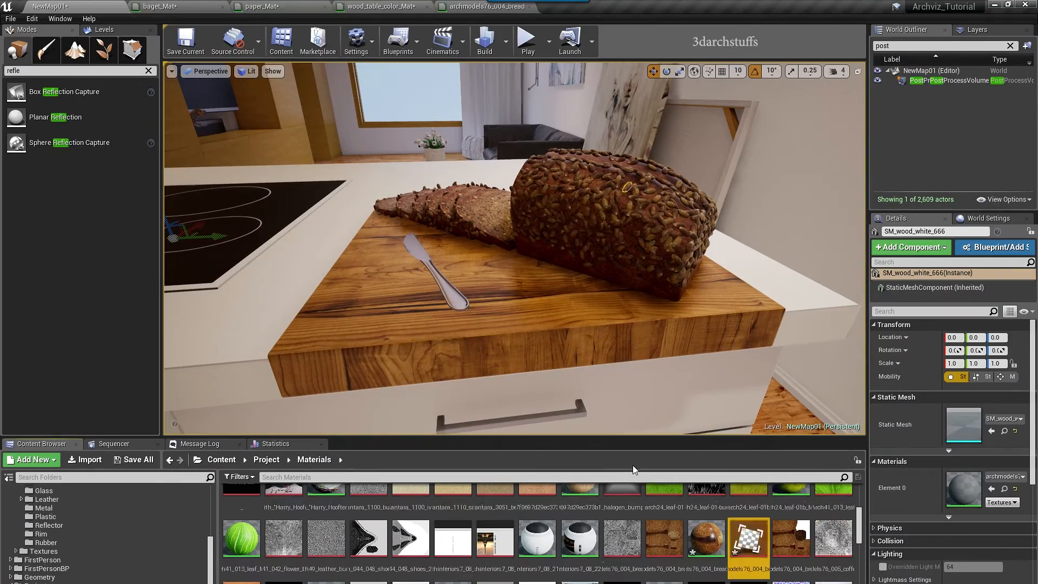
click(487, 6)
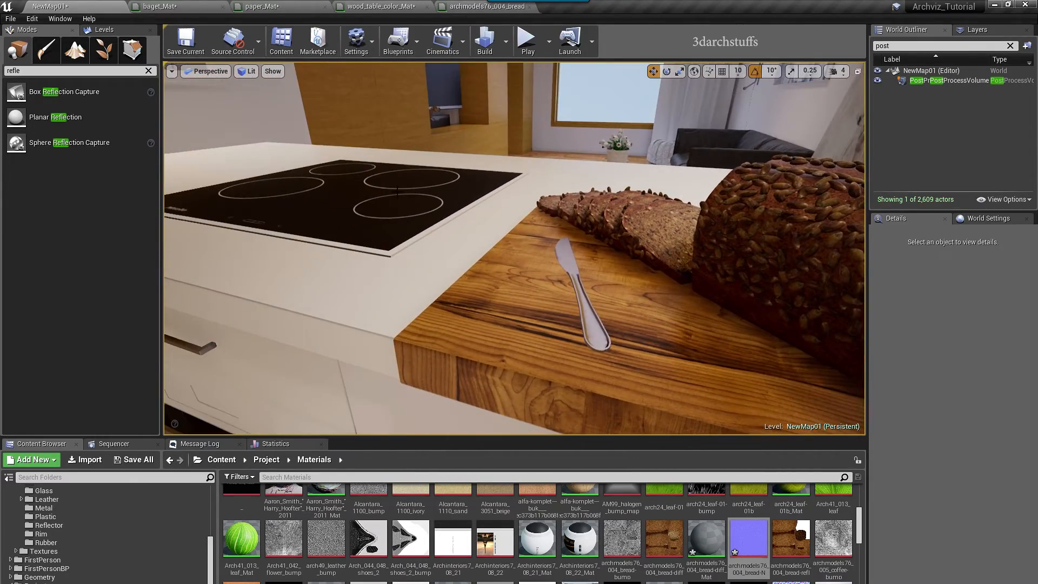
Inspect the black cooktop surface on the kitchen island from several sides and hide it to expose its frame.
click(397, 189)
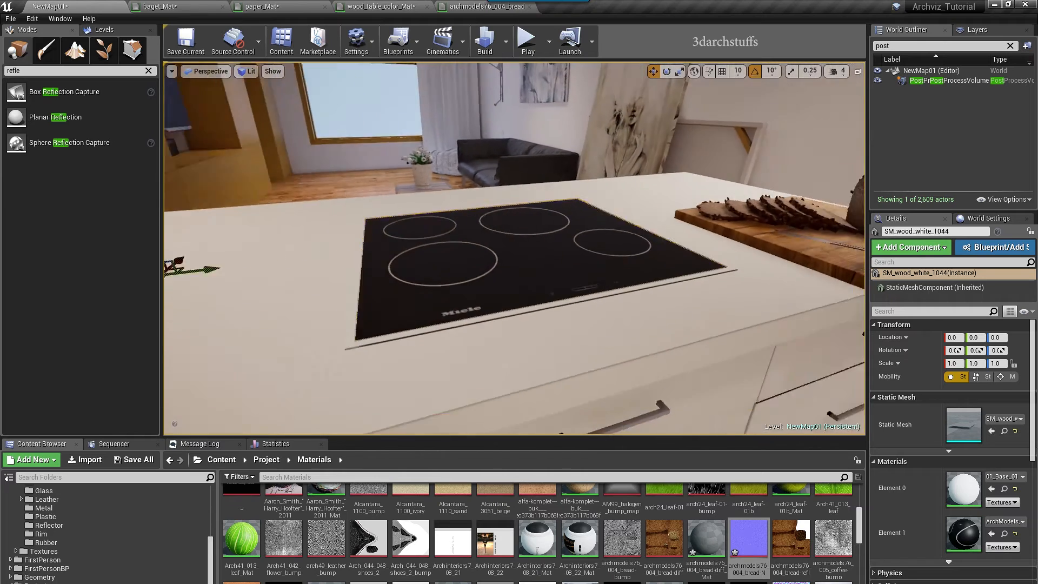
alt+drag(433, 249, 630, 214)
alt+drag(545, 265, 549, 300)
key(Delete)
Open the cooktop frame's static mesh SM_wood_white_1509, examine its UV channel 1 layout, and check the frame in the level.
click(567, 295)
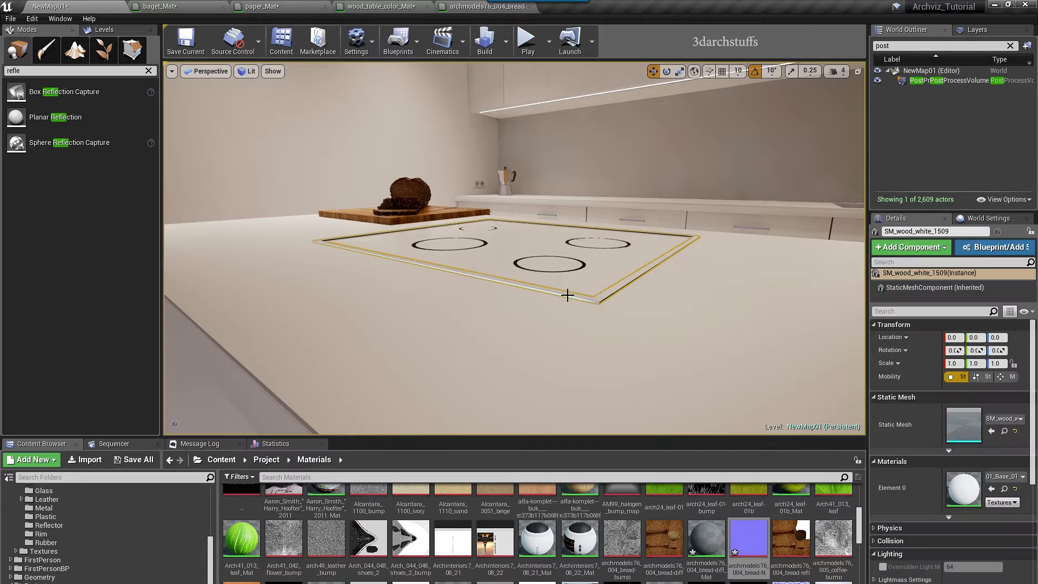
alt+drag(620, 283, 774, 353)
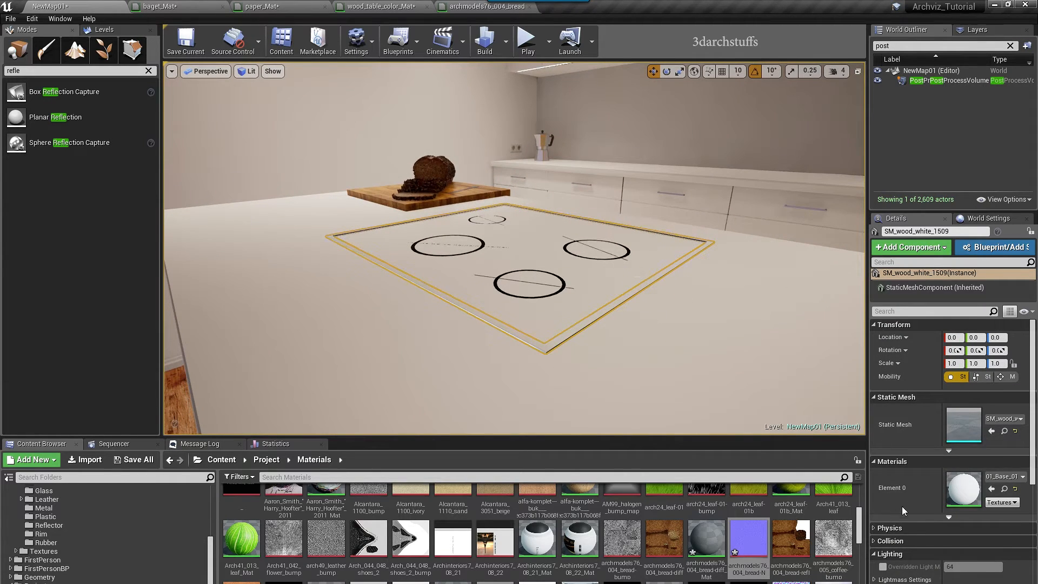
double_click(956, 420)
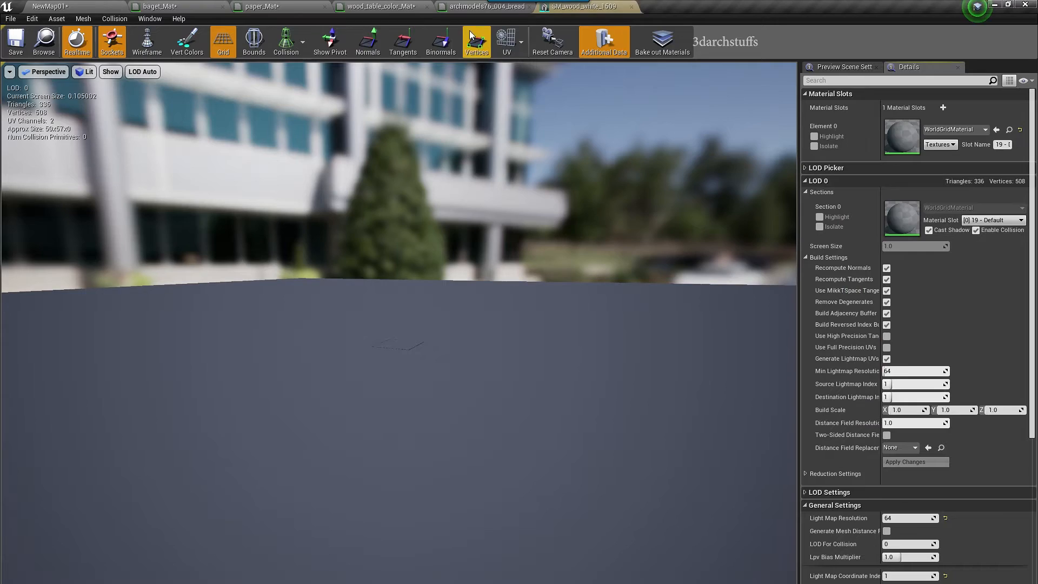
click(520, 90)
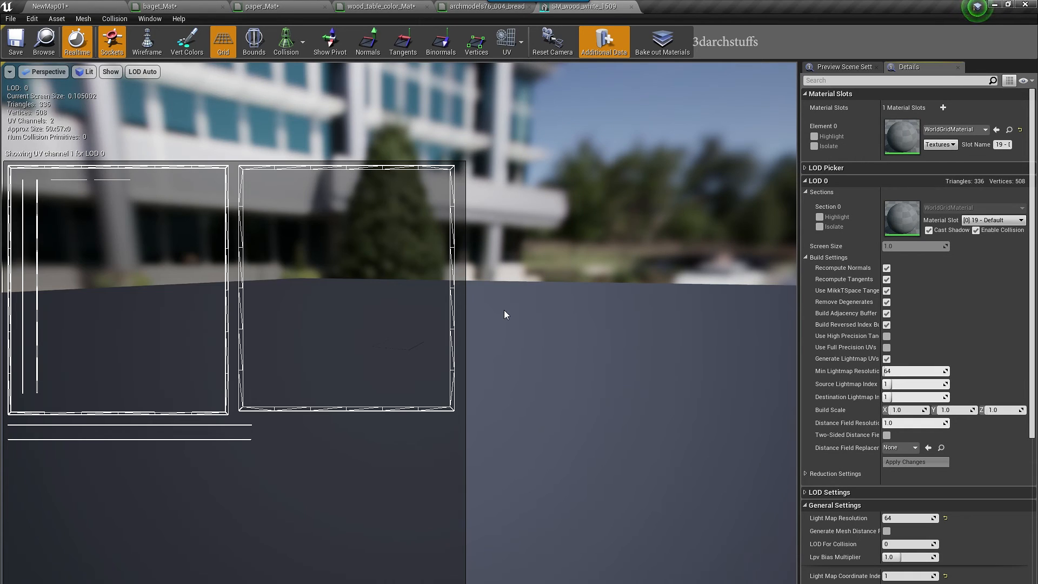
click(49, 6)
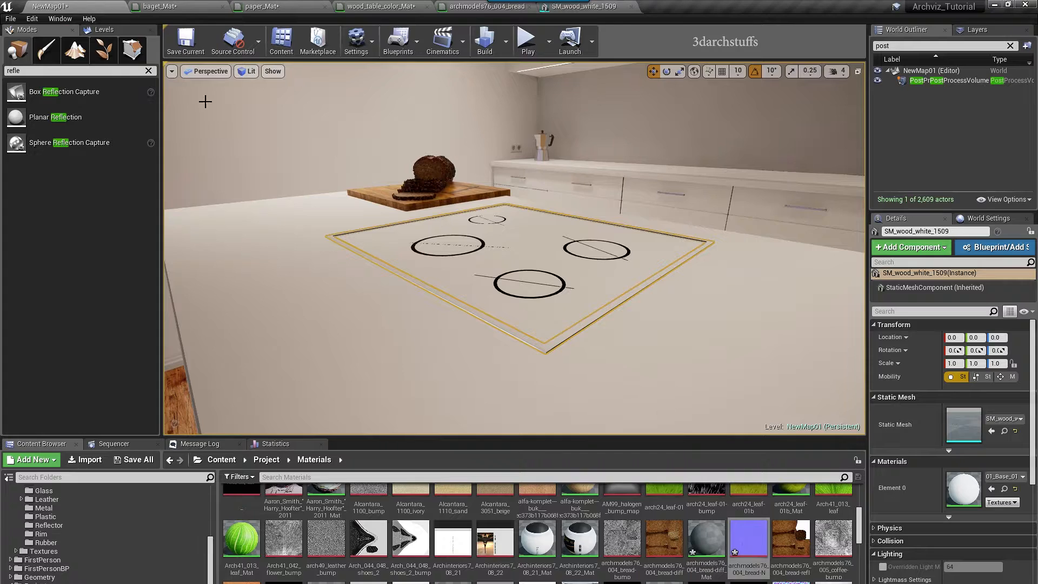
alt+drag(524, 297, 535, 289)
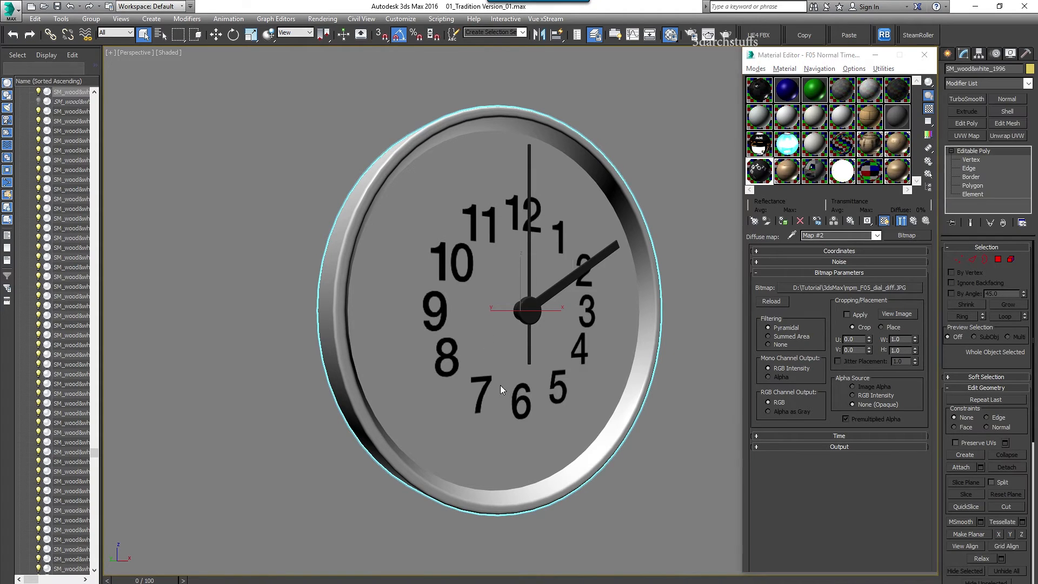
Switch to 3ds Max, zoom in on the kitchen island's cooktop, and hide its black surface.
key(c)
double_click(495, 243)
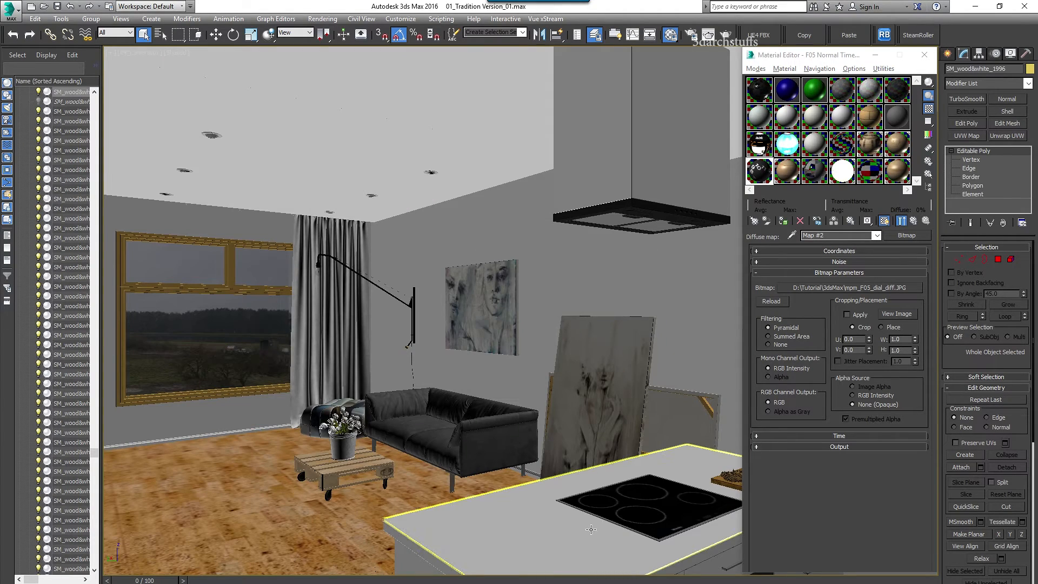
click(624, 508)
key(z)
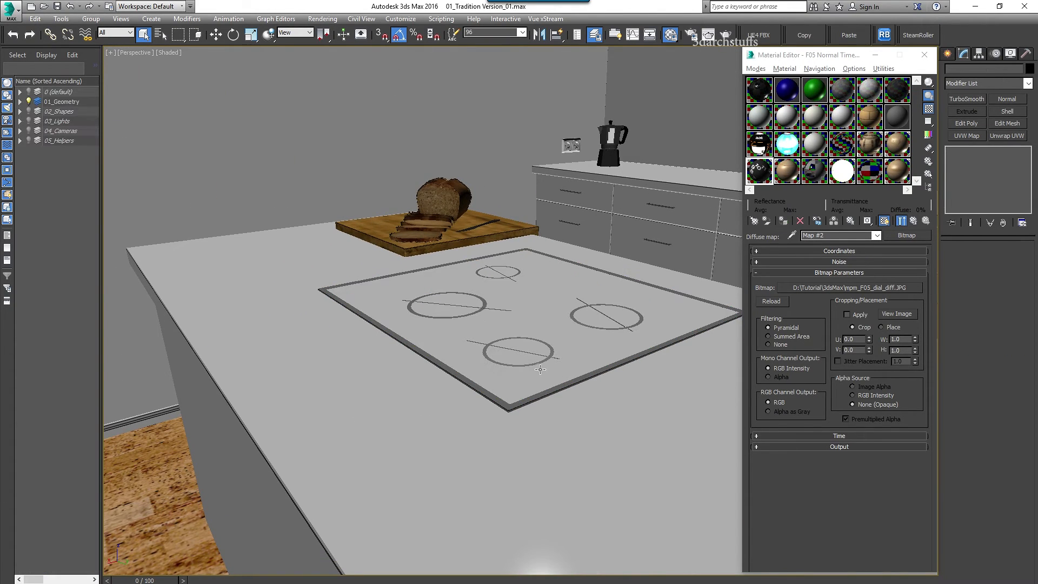
Add a Box UVW Map of 100 cm length, width and height to the cooktop frame.
click(504, 403)
click(967, 136)
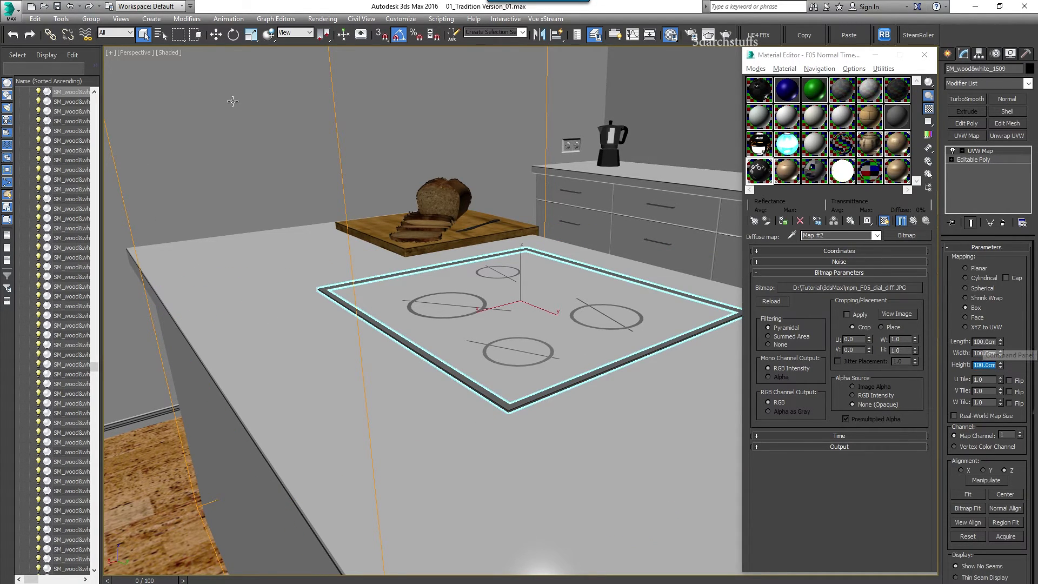
Unwrap the cooktop frame on UV channel 2 with SteamRoller and export it as FBX for Unreal.
click(918, 35)
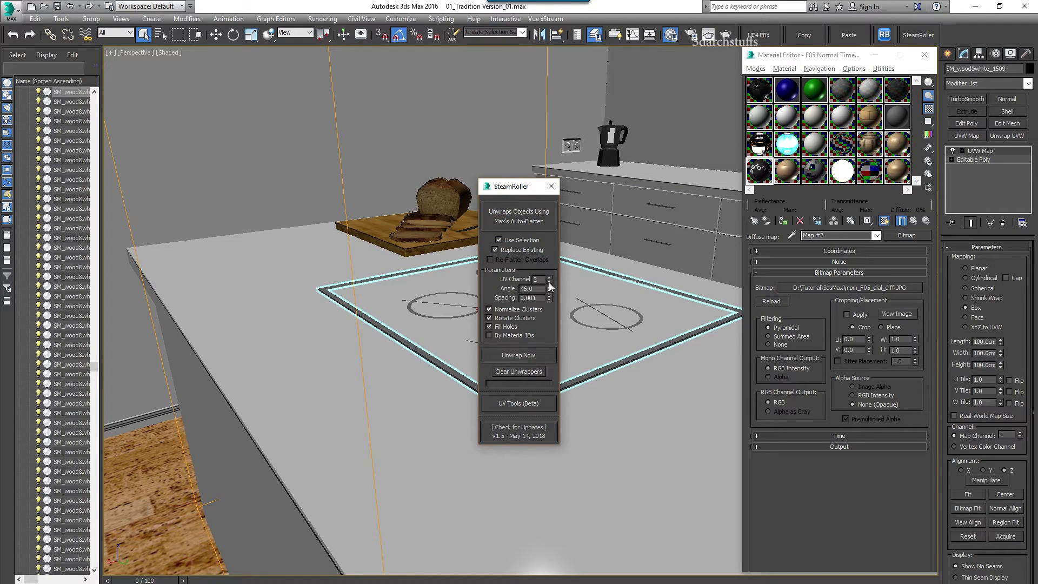
click(526, 354)
drag(514, 186, 316, 60)
click(755, 33)
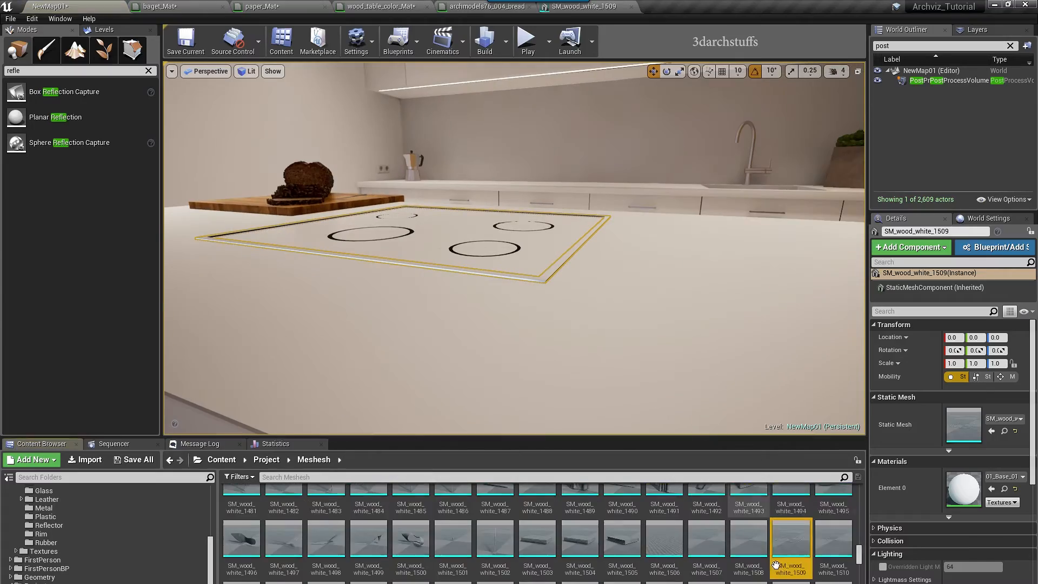
Re-import the cooktop frame in Unreal from SM_wood&white_1509.fbx in the Traditional folder, overwriting the existing asset SM_wood_white_1509.
right_click(860, 515)
click(920, 260)
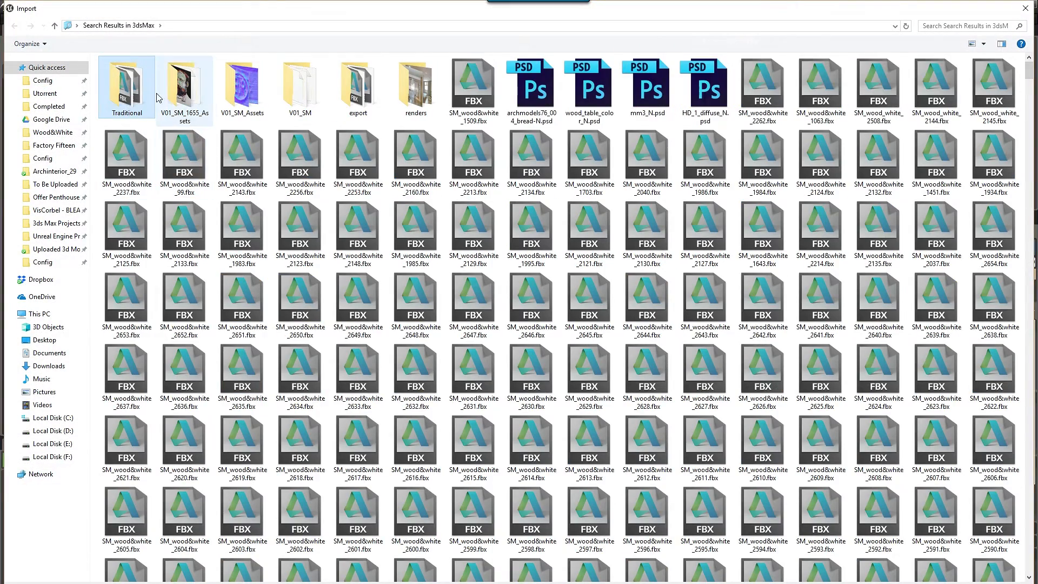
double_click(138, 89)
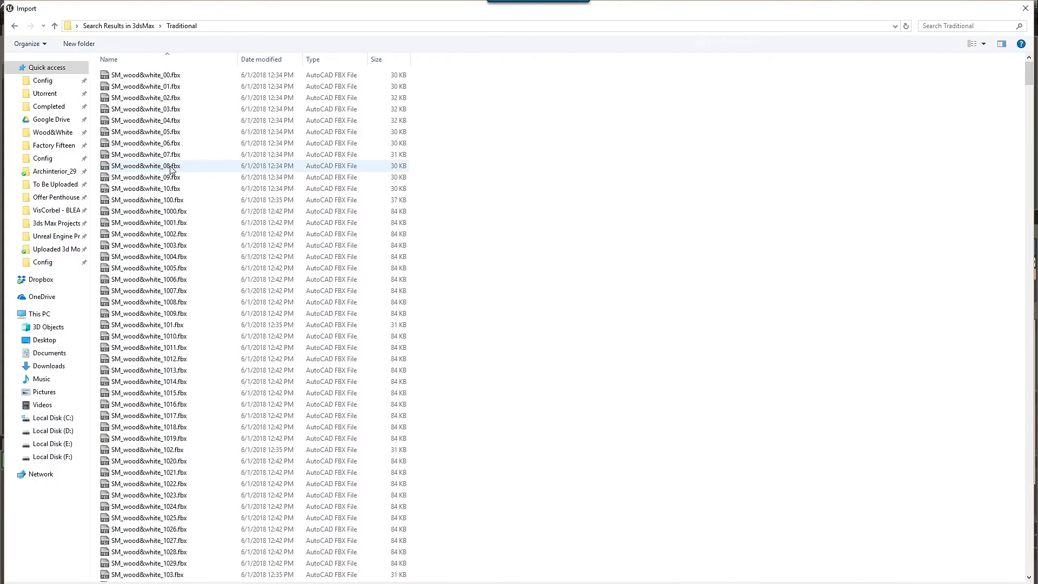
right_click(541, 141)
mouse_move(580, 159)
click(697, 172)
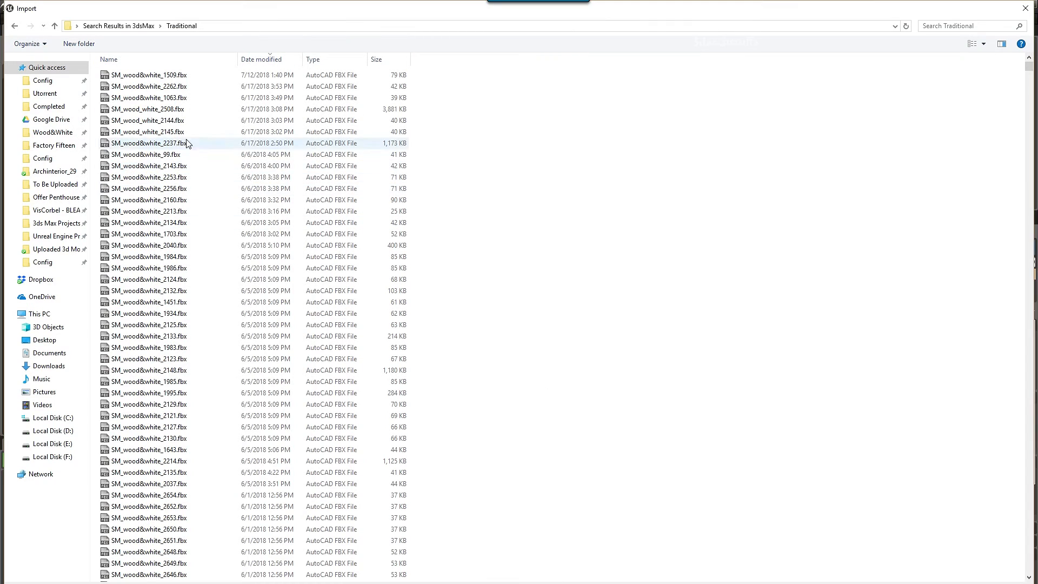
double_click(156, 74)
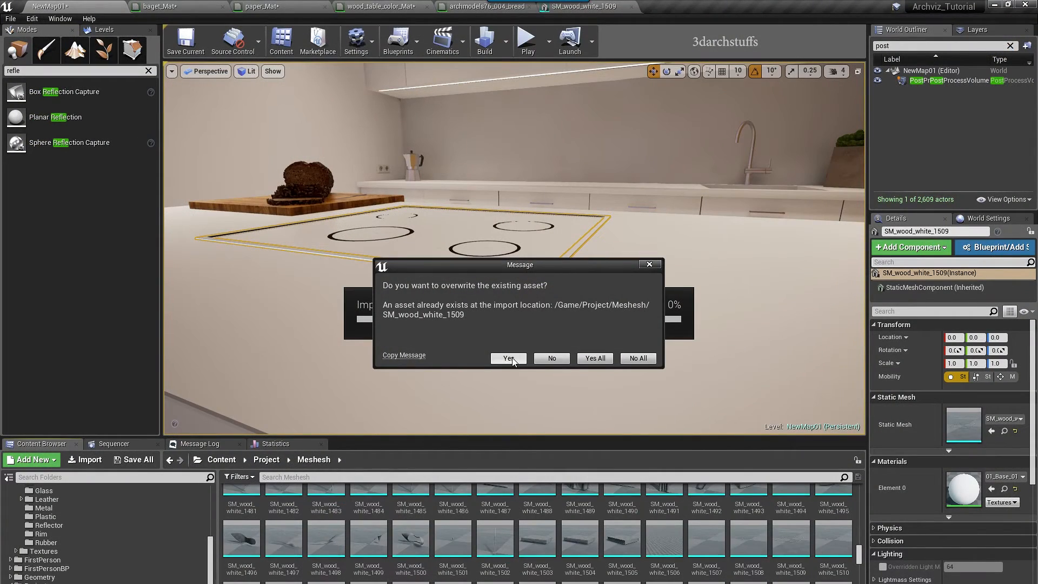
click(508, 359)
Deselect the cooktop frame and unhide the black cooktop surface in the level.
alt+drag(584, 325, 584, 363)
key(Escape)
key(ctrl+h)
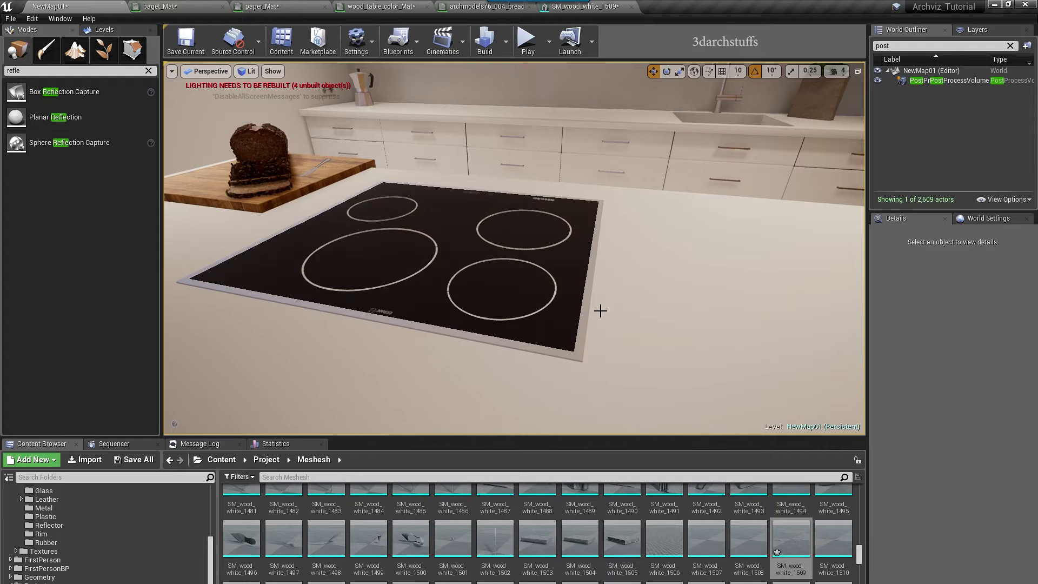
Open the cooktop surface's material ArchModels_68_032_01_Mat and connect a new Constant node to both Specular and Roughness.
click(521, 221)
alt+drag(521, 221, 671, 260)
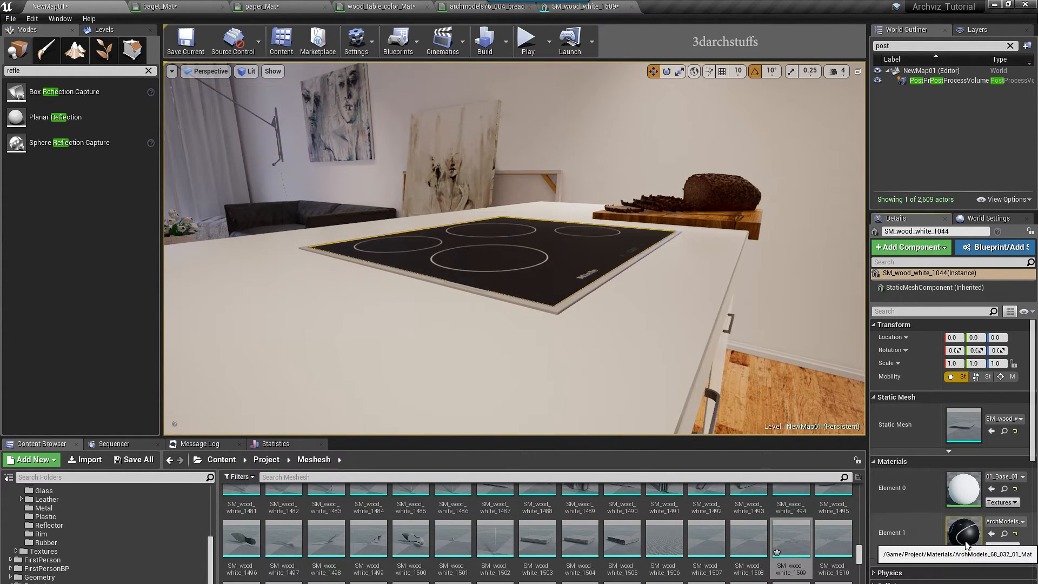
double_click(963, 535)
click(303, 329)
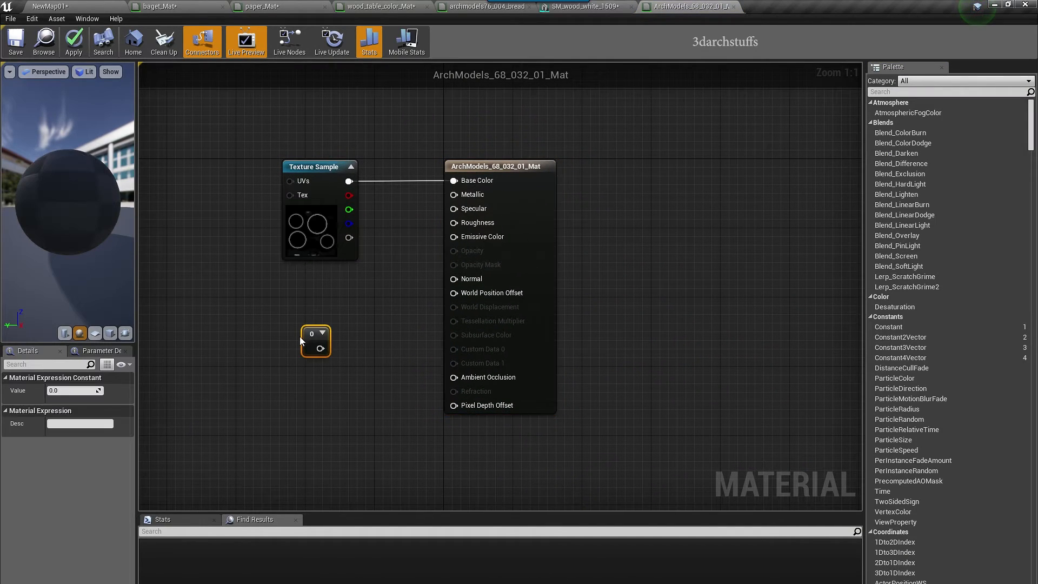
drag(320, 348, 455, 209)
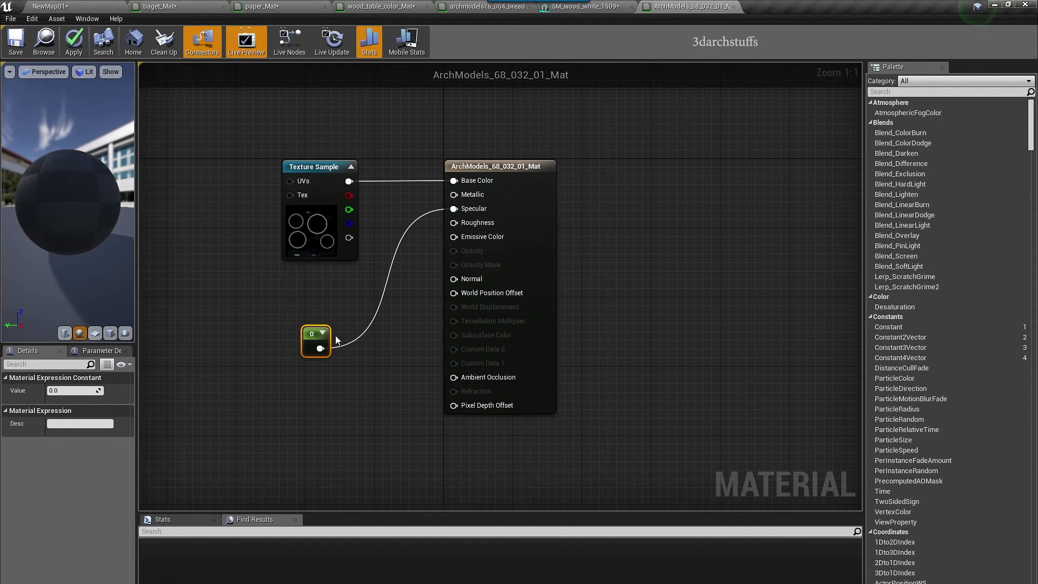
drag(320, 347, 454, 222)
right_drag(388, 326, 481, 319)
Set the cooktop material's constant to 0.25, apply the material and check the surface's reflections in the level.
click(256, 359)
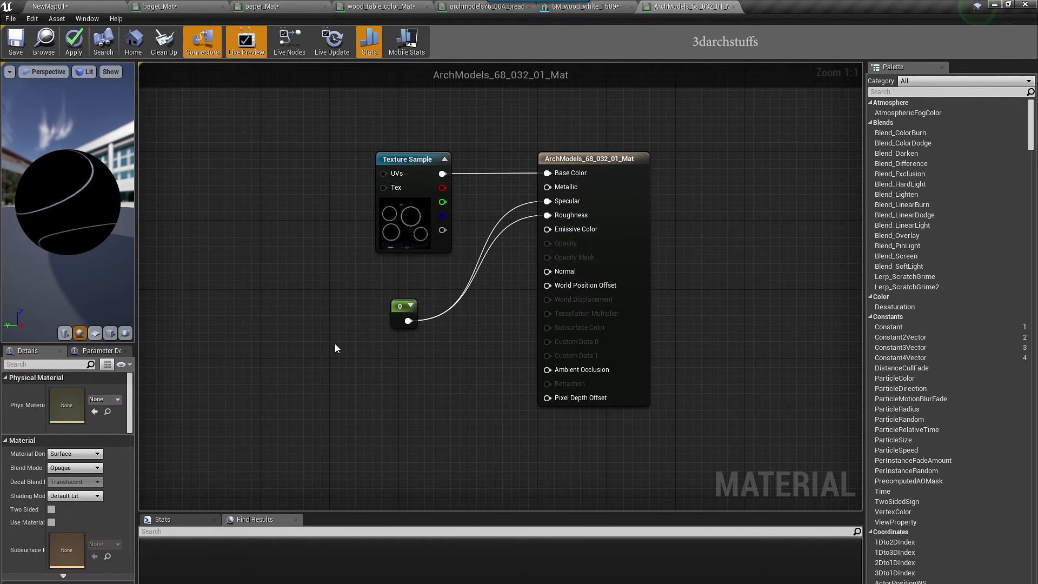
click(400, 313)
click(76, 391)
text(.25)
key(Return)
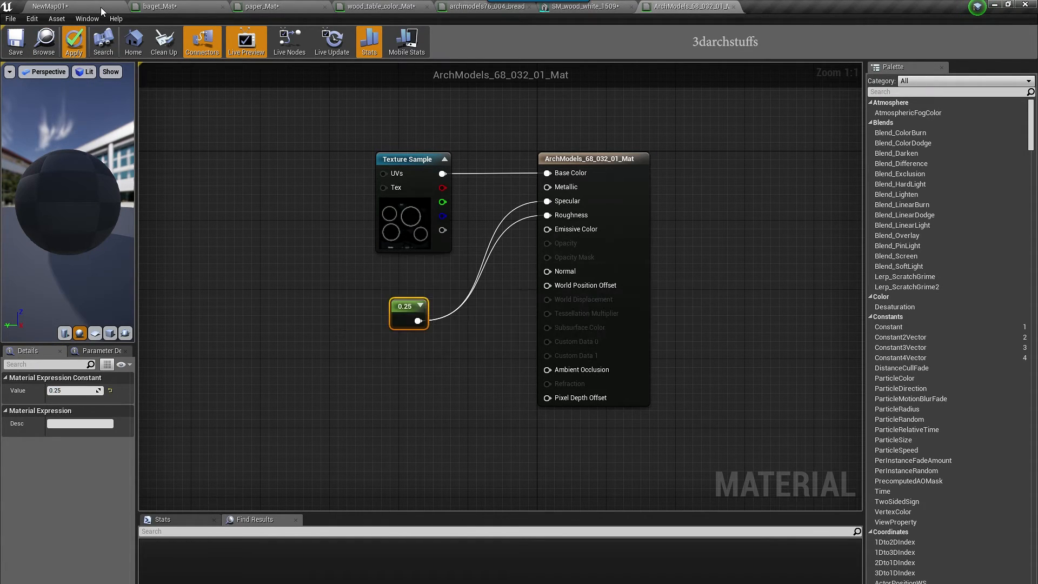
click(48, 6)
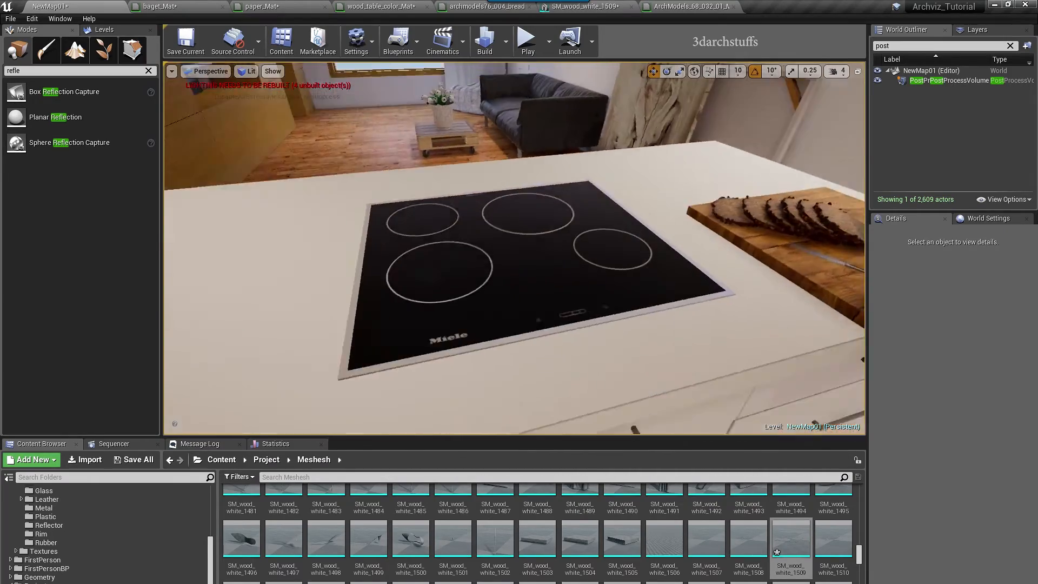
alt+drag(513, 249, 308, 203)
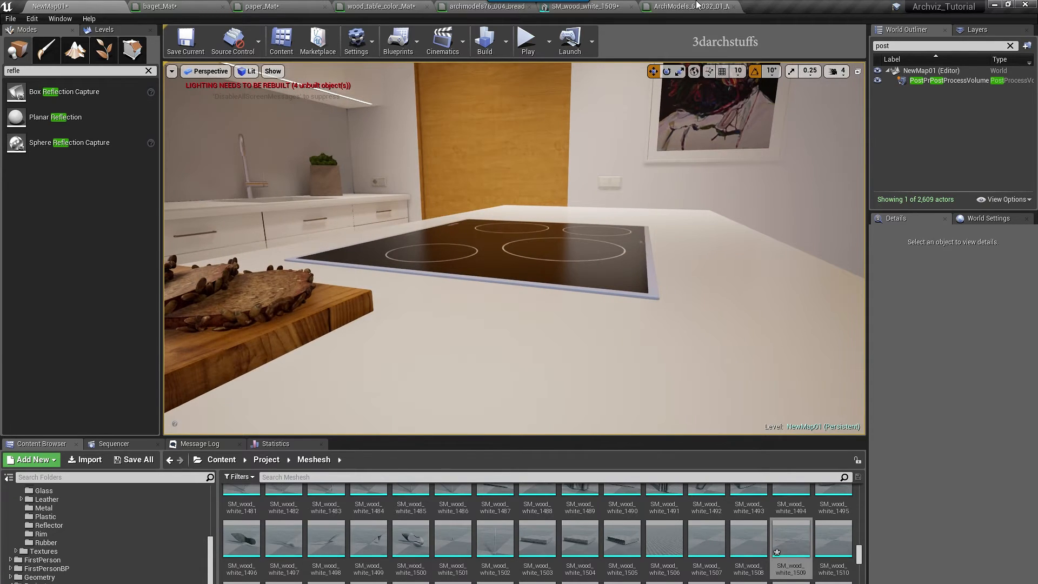
Set the cooktop material's constant to 0.35, apply the material and check the surface in the level.
click(696, 6)
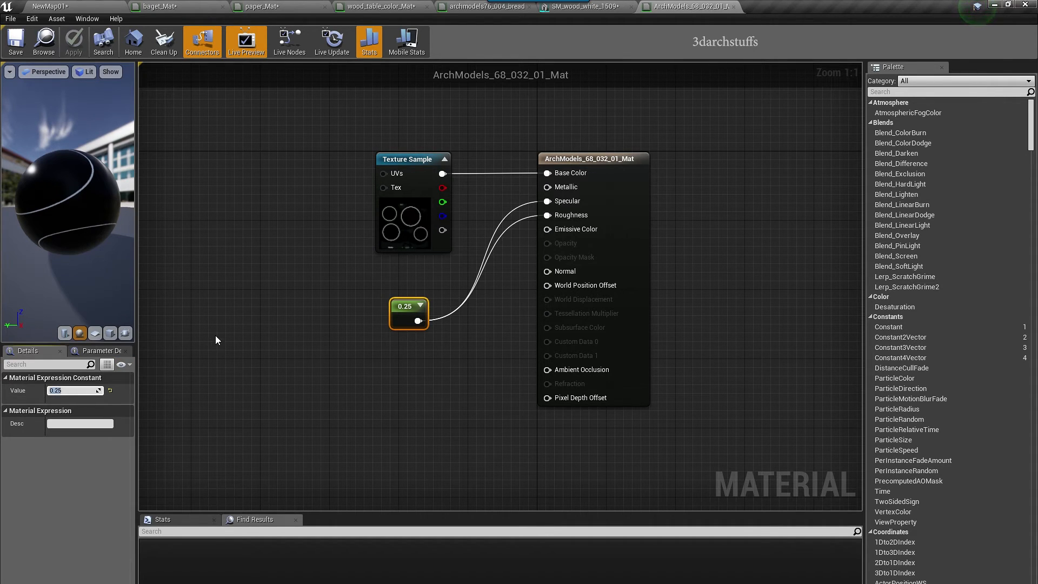
text(0.35)
key(Return)
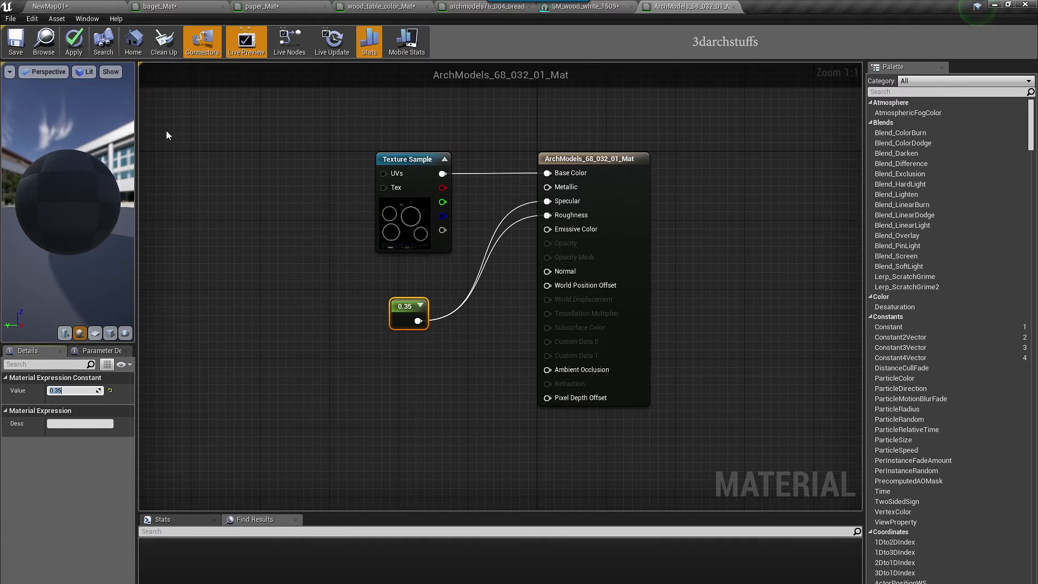
click(74, 41)
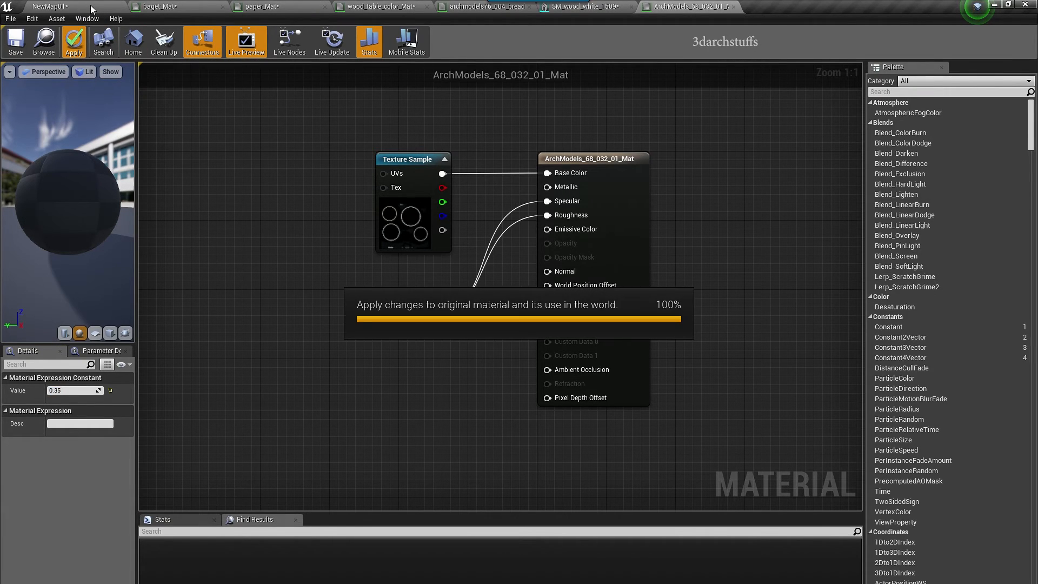
click(92, 10)
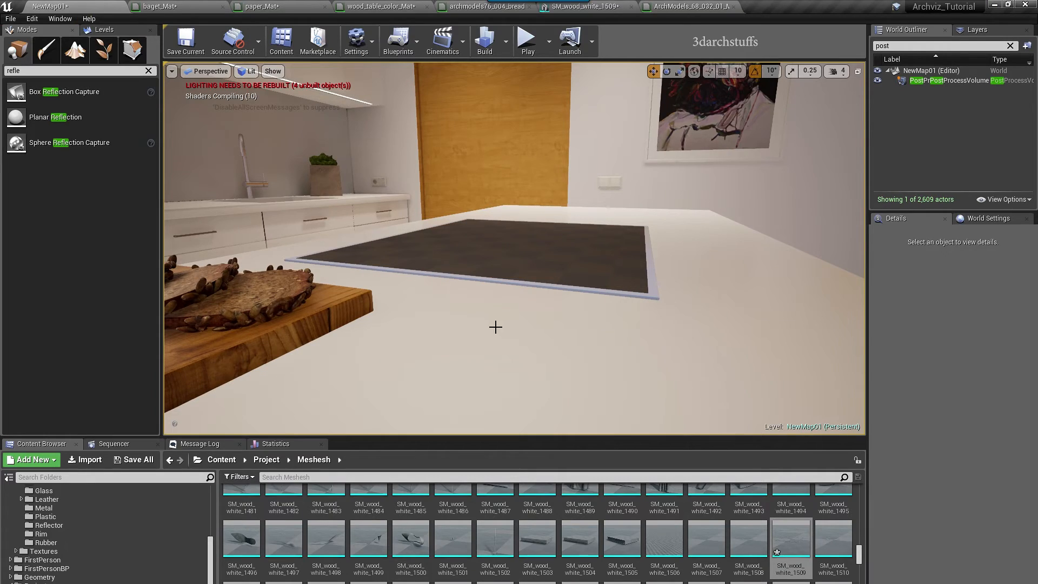
alt+drag(512, 339, 603, 325)
right_drag(603, 325, 604, 290)
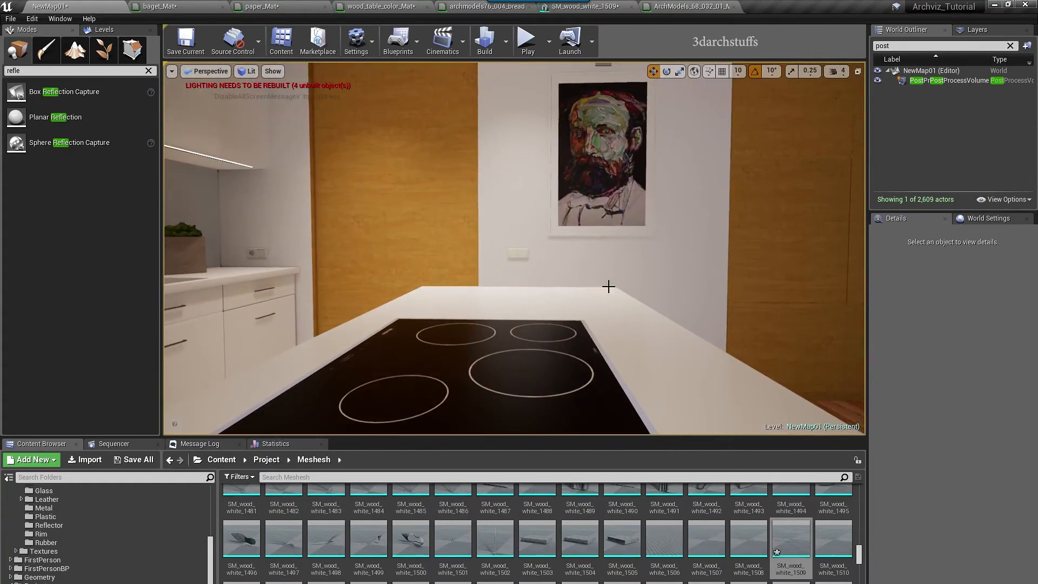
Open the portrait artwork material of the framed picture on the wall and connect a new Constant node to Specular and Roughness.
middle_drag(604, 290, 617, 283)
right_drag(617, 283, 527, 233)
scroll(569, 326, up, 3)
click(538, 280)
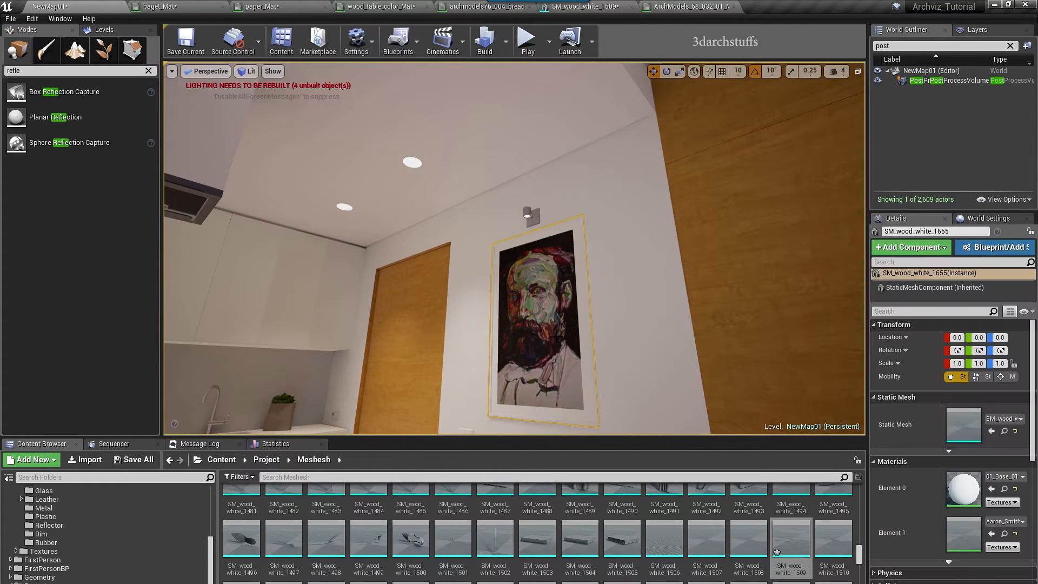
double_click(960, 533)
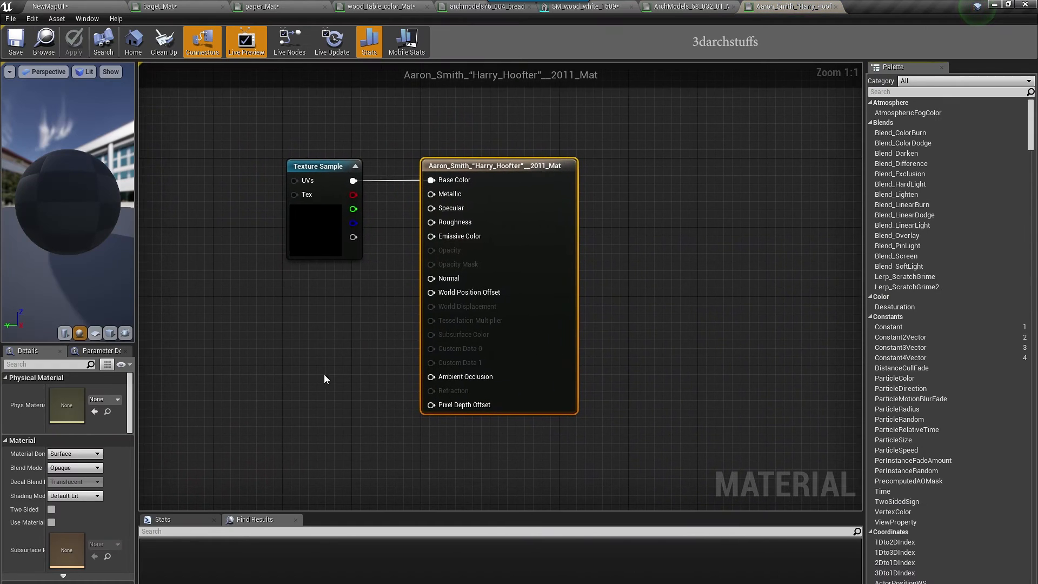
click(303, 309)
drag(320, 326, 432, 208)
drag(327, 330, 433, 223)
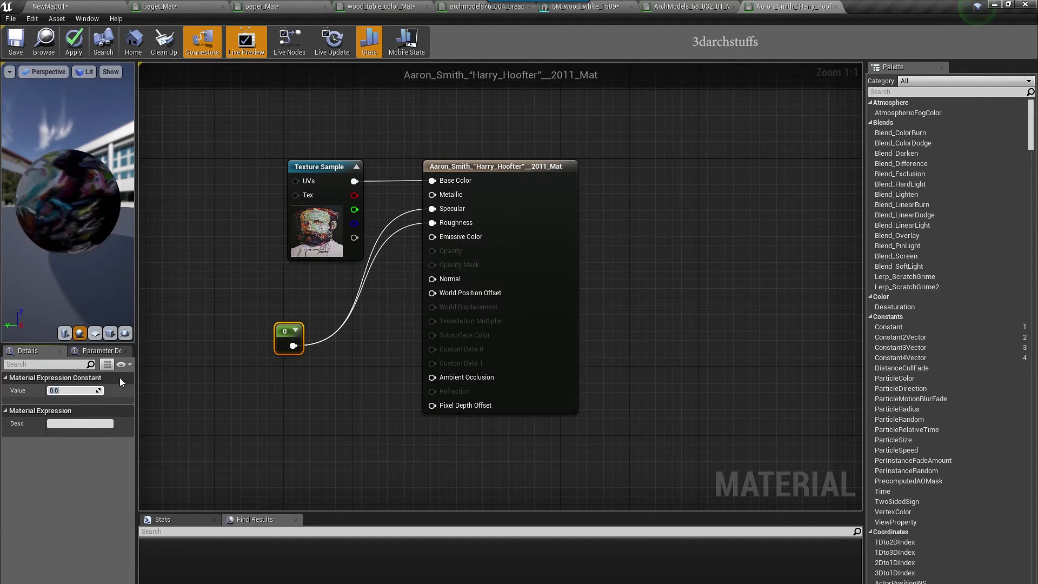
Set the portrait material's constant to 0.25, apply it and inspect the framed picture in the level.
text(5)
key(Return)
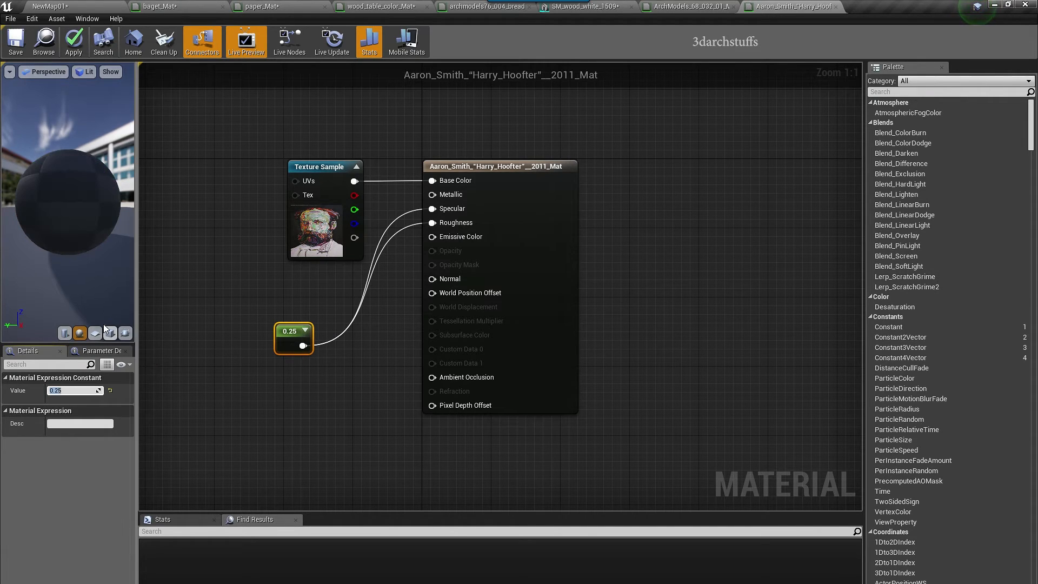
click(77, 38)
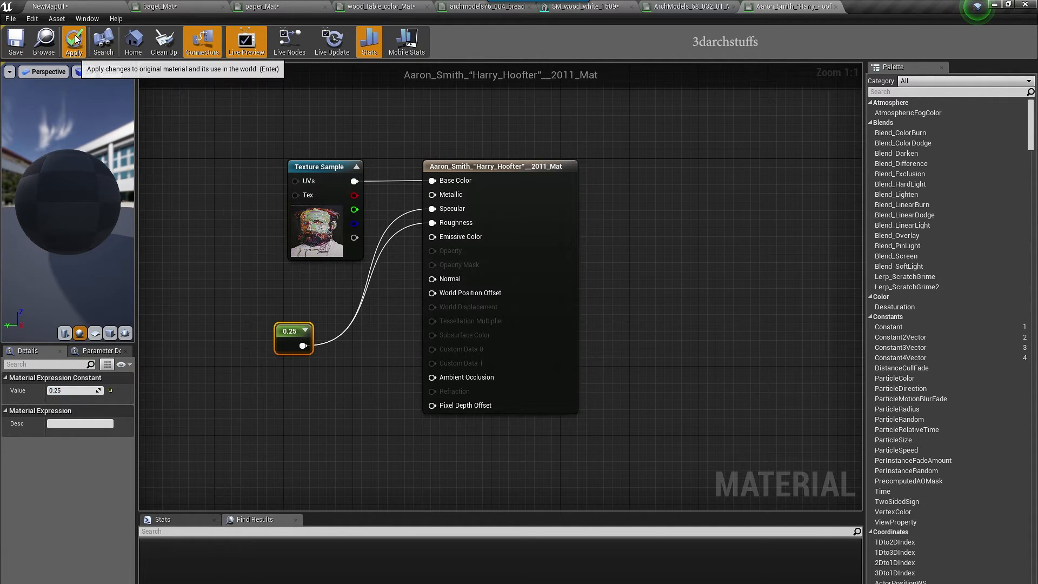
click(107, 7)
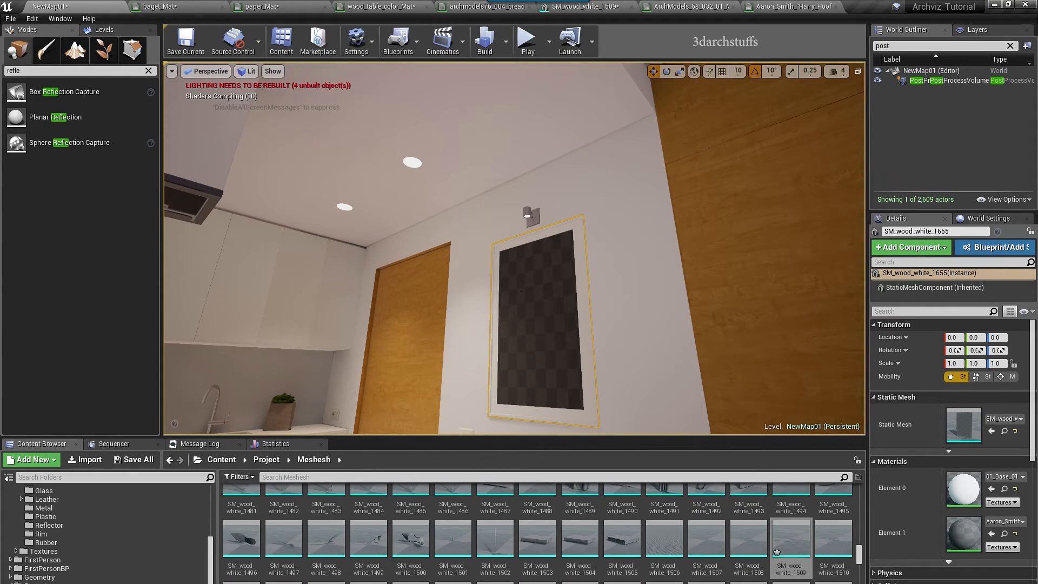
right_drag(528, 292, 568, 324)
key(f)
mouse_move(528, 292)
alt+mouse_down()
mouse_move(470, 254)
mouse_move(465, 271)
mouse_move(541, 302)
alt+mouse_up()
mouse_move(512, 318)
right_down()
mouse_move(670, 324)
mouse_move(524, 309)
right_up()
key(Escape)
Open the wooden dinosaur skeleton's material beside the TV and connect a new Constant node to Specular and Roughness.
right_drag(461, 307, 427, 279)
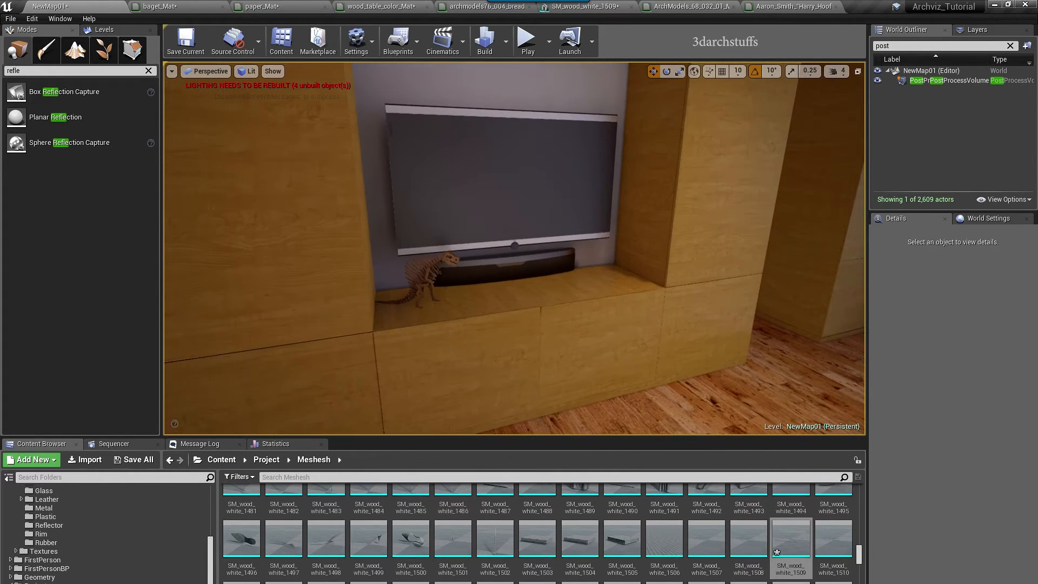
click(426, 275)
key(f)
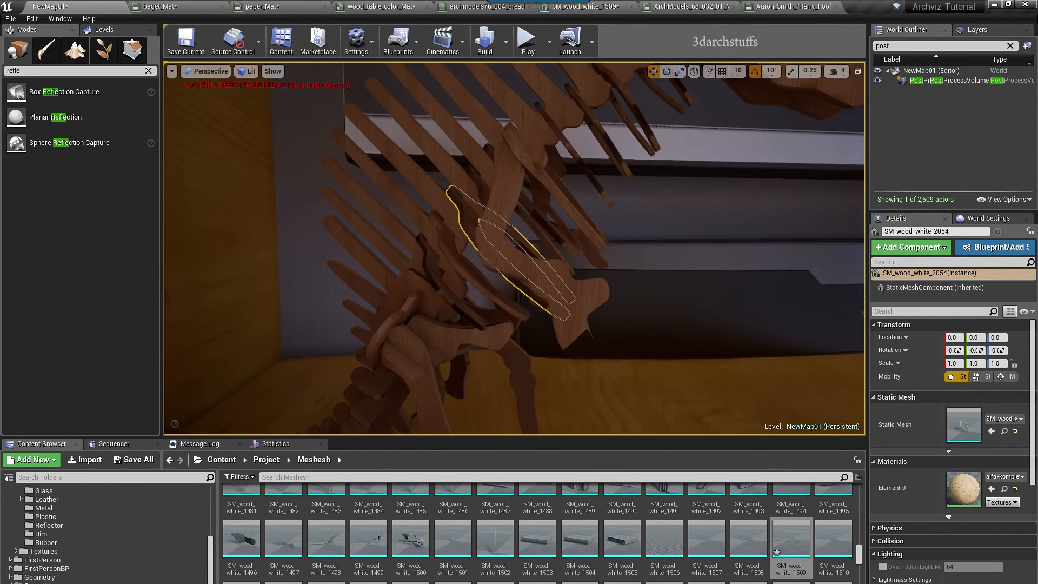
double_click(964, 489)
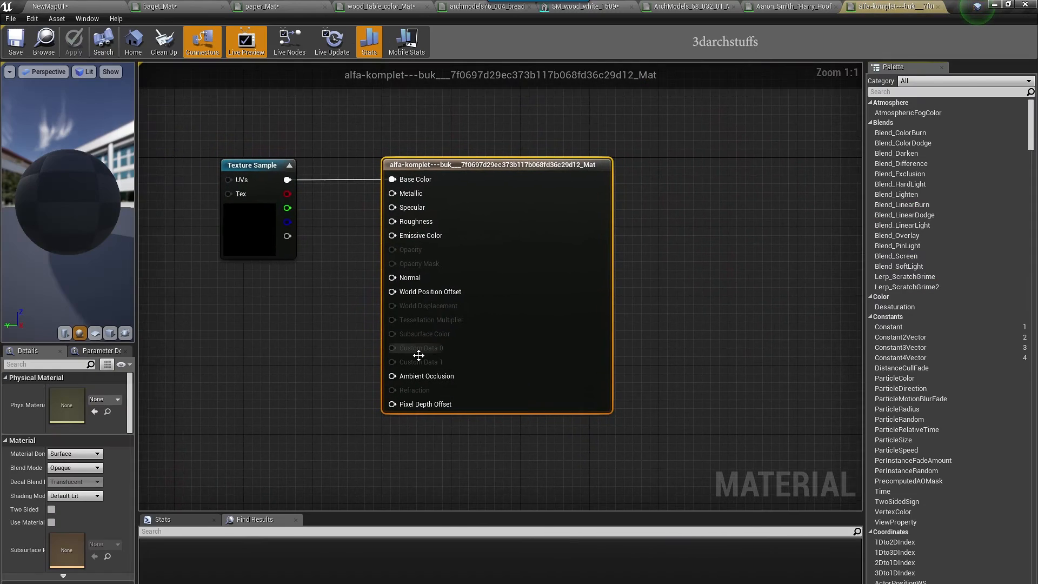
click(259, 338)
key(1)
click(251, 326)
drag(269, 346, 395, 209)
drag(268, 347, 395, 223)
drag(263, 343, 251, 333)
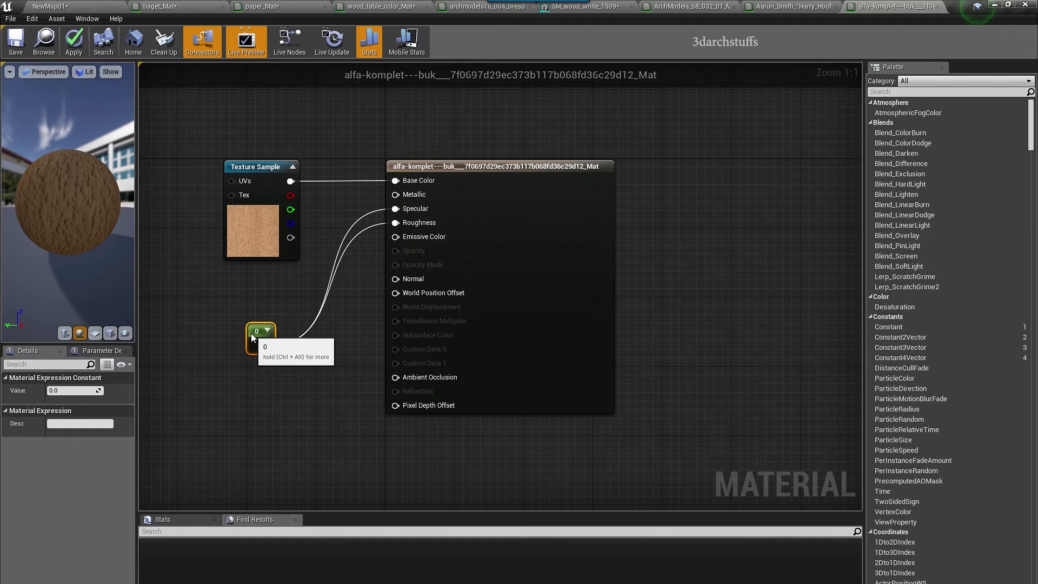
Set the dinosaur wood material's constant to 0.25 and apply the material.
right_drag(267, 283, 392, 287)
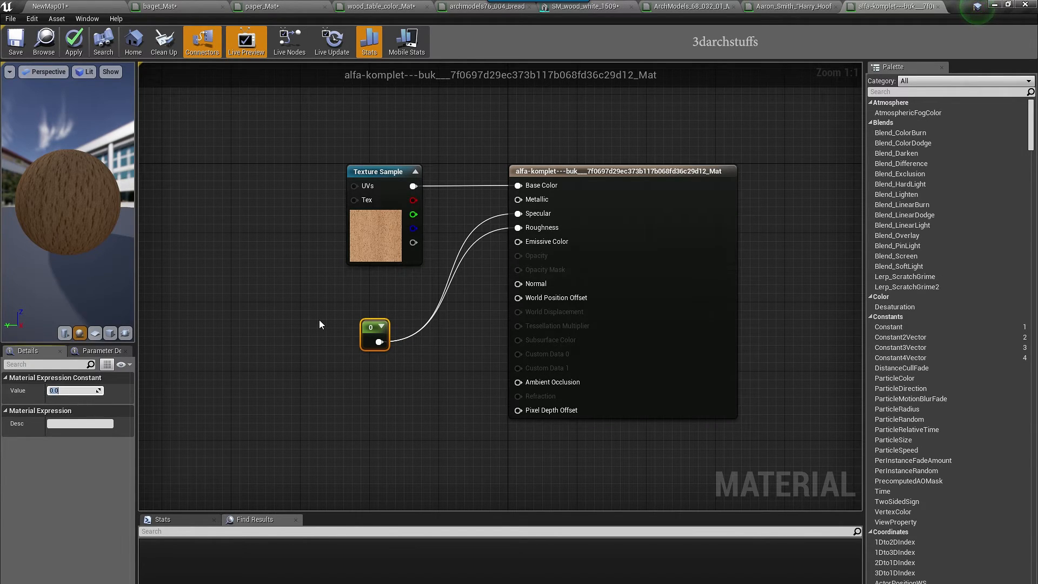
text(.25)
key(Return)
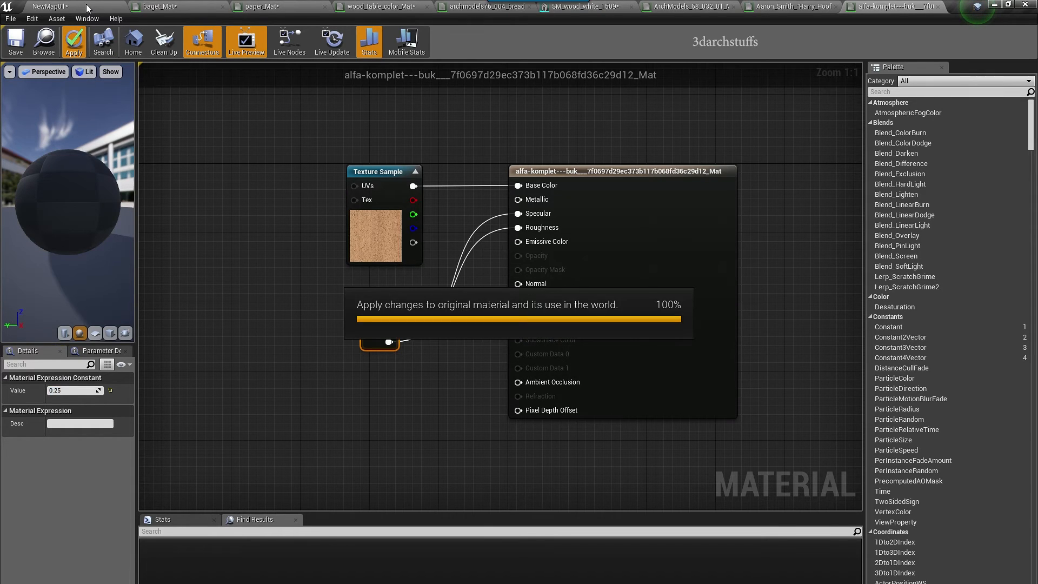
Close the finished material and mesh editors, keeping only the level and the dinosaur's wood material open.
click(177, 6)
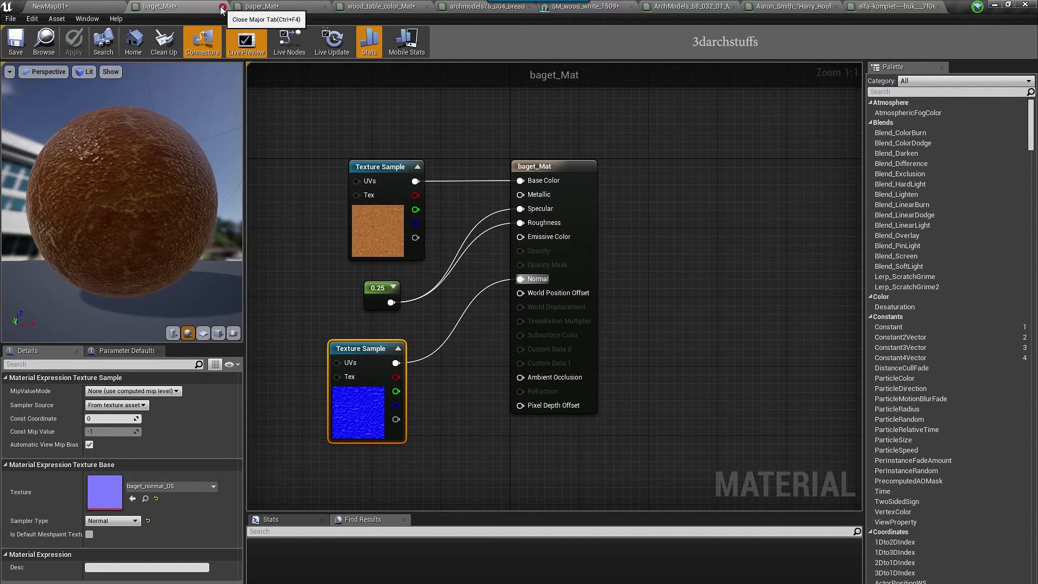
click(222, 7)
click(223, 7)
click(223, 7)
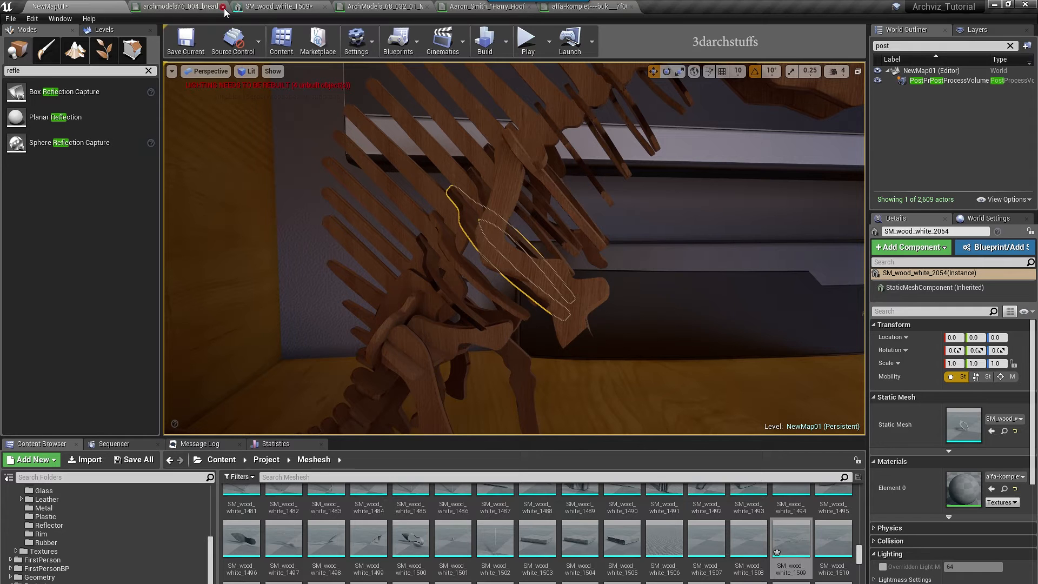
click(222, 7)
click(223, 7)
click(222, 7)
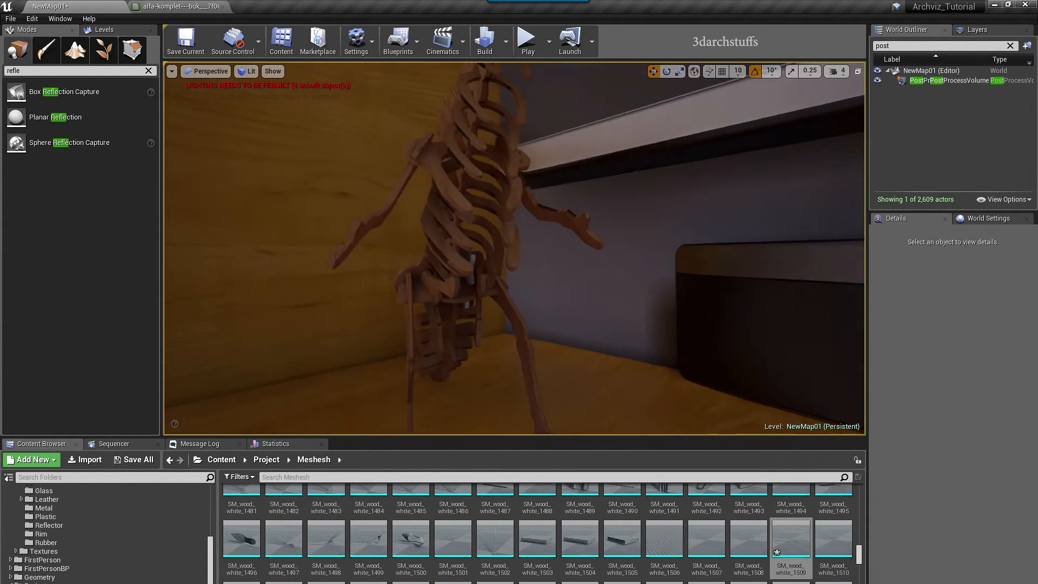
Open the material of the knitted cloth ottoman beside the curtain for editing.
alt+drag(515, 249, 598, 262)
mouse_move(598, 262)
alt+right_down()
mouse_move(513, 261)
mouse_move(703, 260)
mouse_move(600, 269)
mouse_move(591, 254)
mouse_move(577, 260)
alt+right_up()
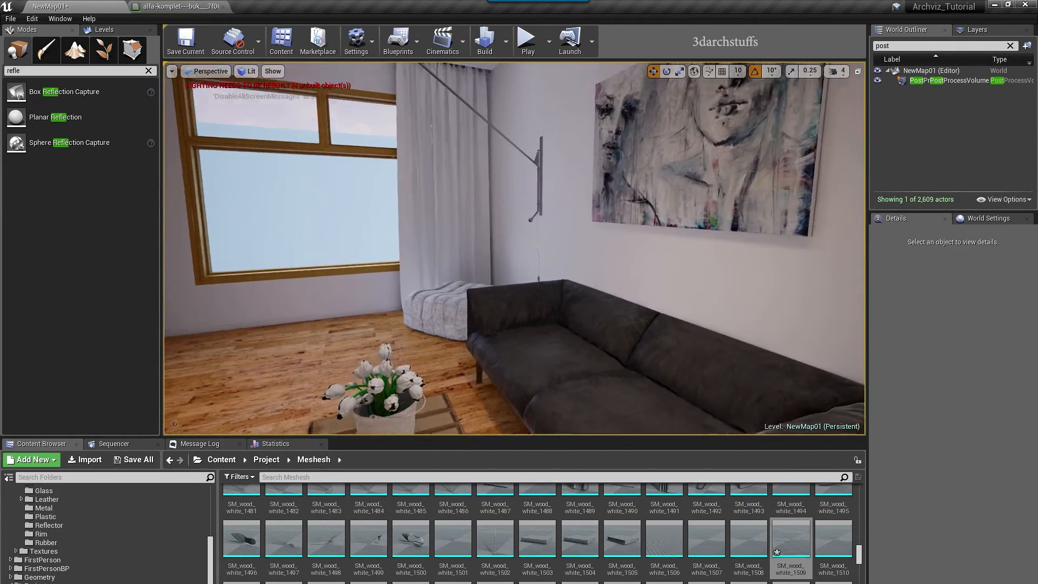
mouse_move(582, 225)
right_down()
mouse_move(580, 183)
mouse_move(519, 184)
mouse_move(563, 230)
right_up()
right_drag(596, 194, 575, 249)
click(638, 218)
key(f)
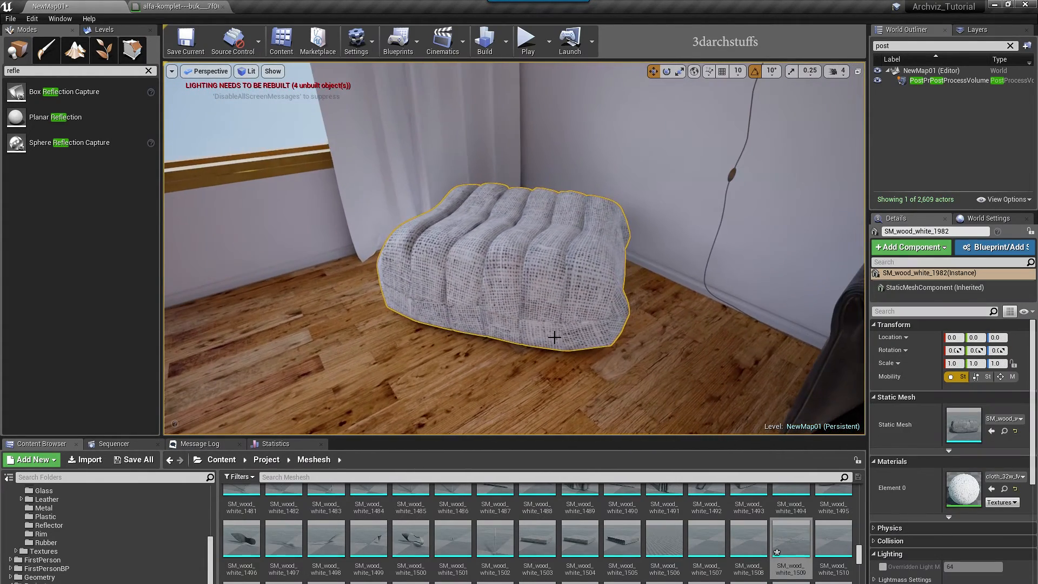
alt+drag(561, 332, 633, 346)
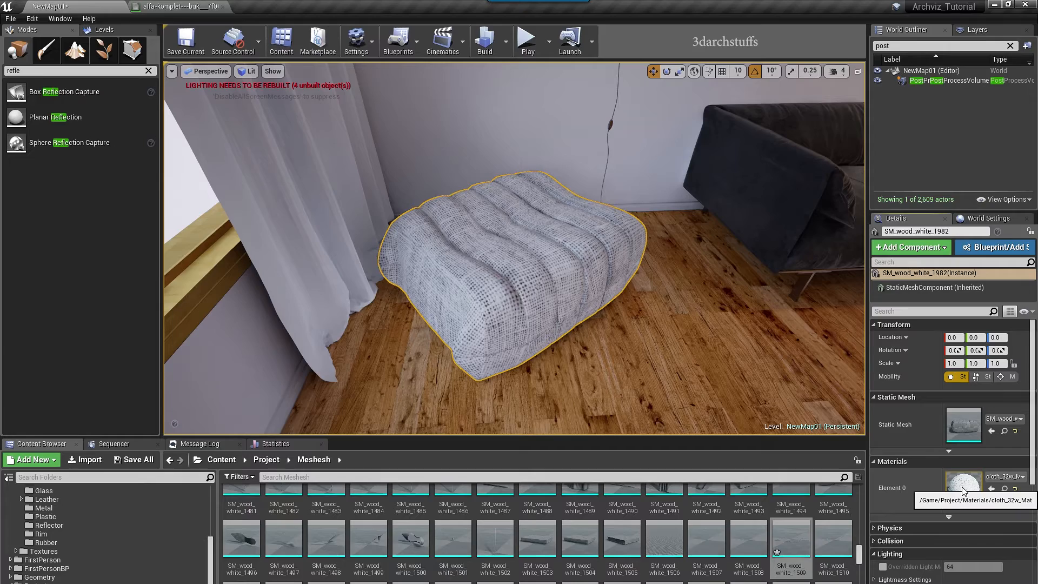
double_click(964, 488)
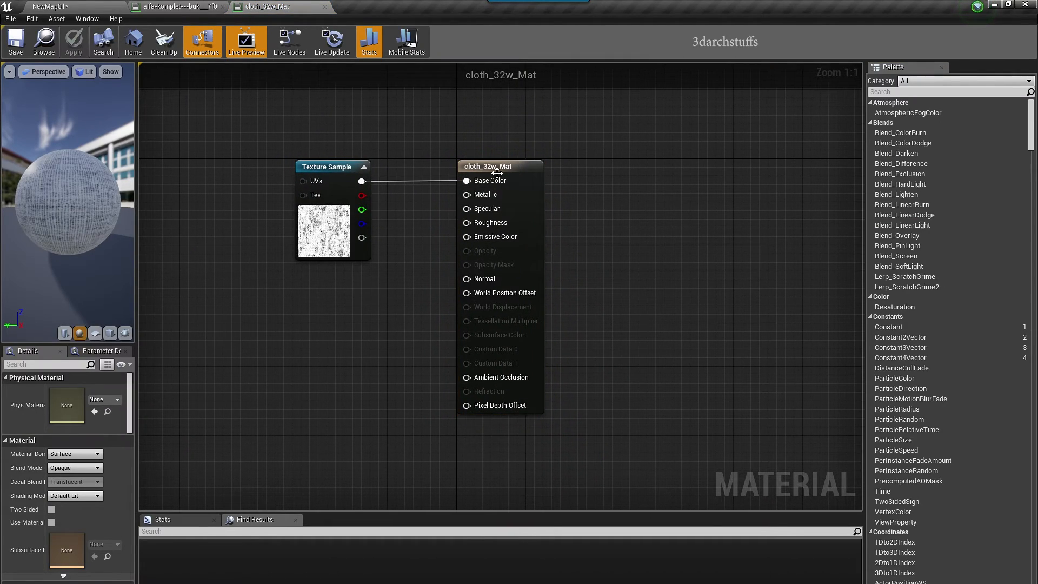
drag(495, 171, 616, 179)
click(80, 3)
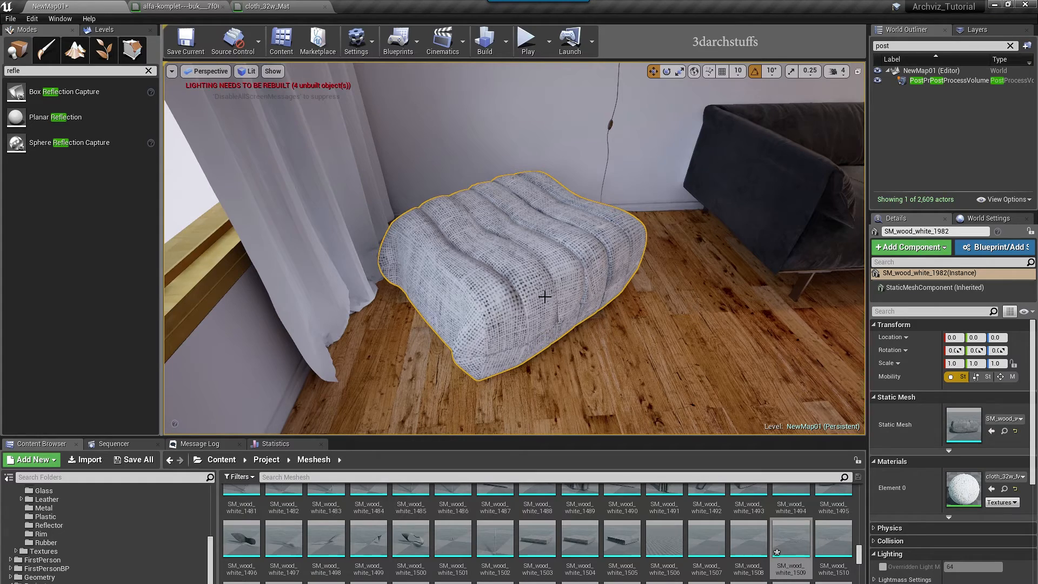
click(281, 5)
Insert a Lerp node between the cloth Texture Sample and Base Color, feeding the texture into input A.
right_drag(457, 249, 546, 267)
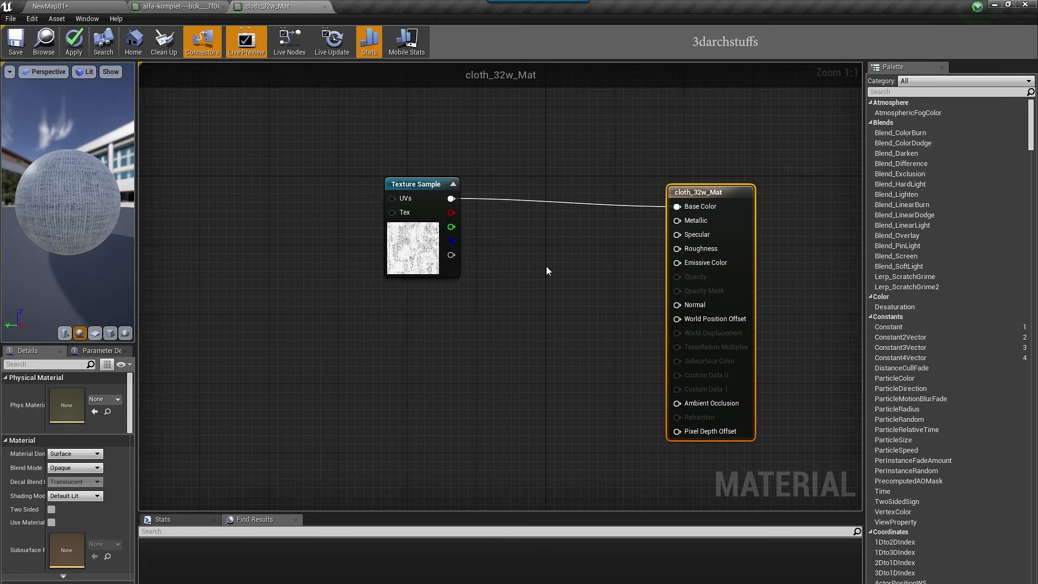
click(542, 220)
drag(451, 198, 678, 206)
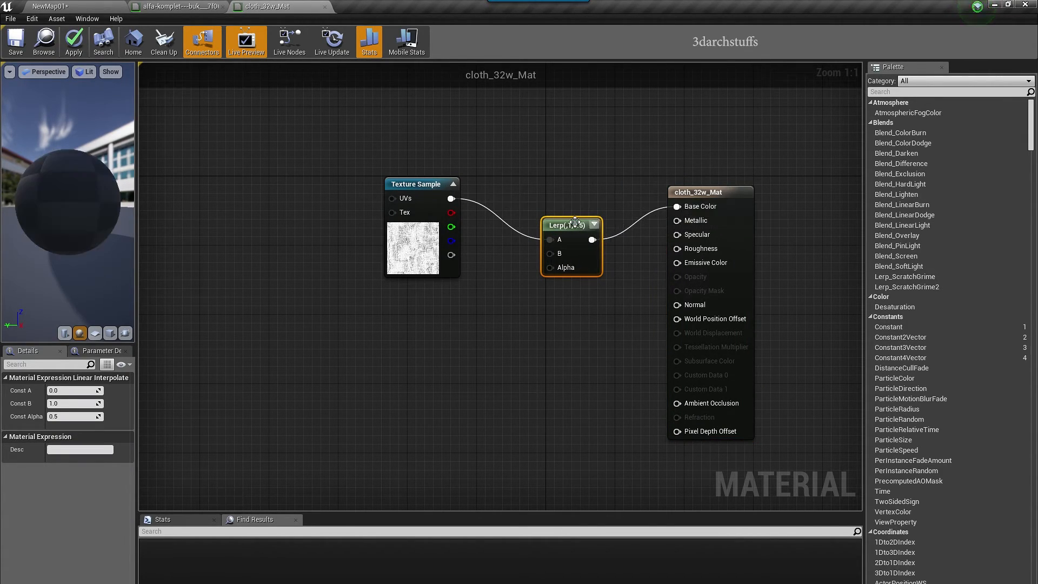
drag(582, 222, 603, 206)
drag(416, 180, 369, 119)
click(424, 313)
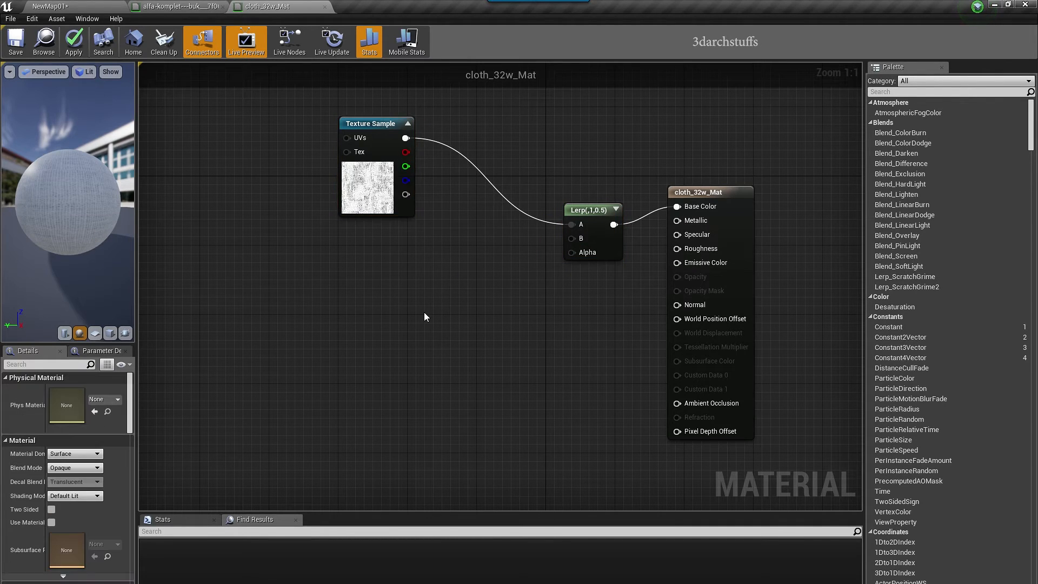
Connect a new Constant3Vector to the Lerp's B input and set the Lerp's Const Alpha to 0.85.
click(351, 280)
drag(419, 301, 572, 238)
click(580, 232)
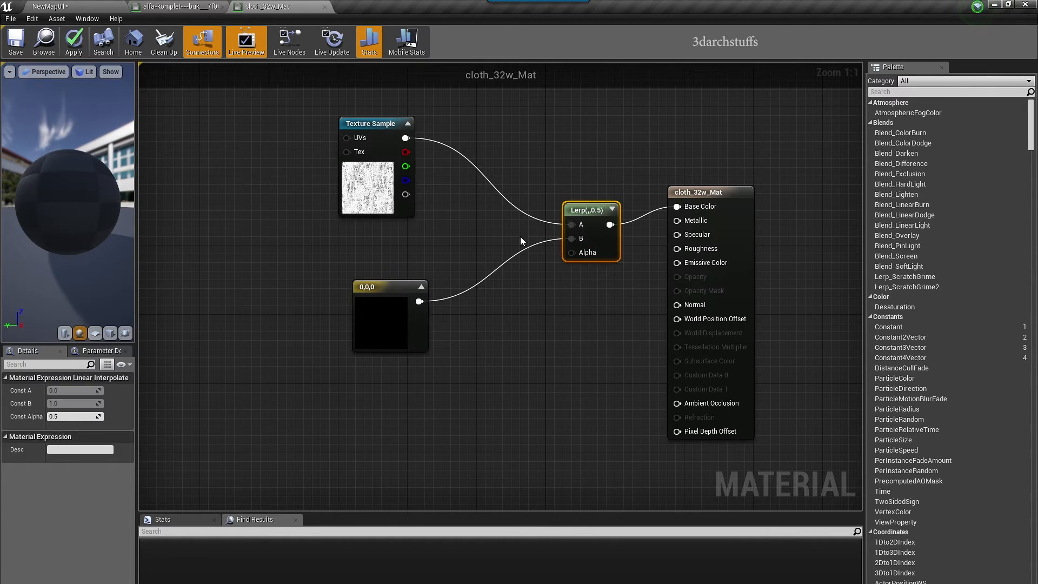
click(73, 416)
key(BackSpace)
text(.85)
key(Return)
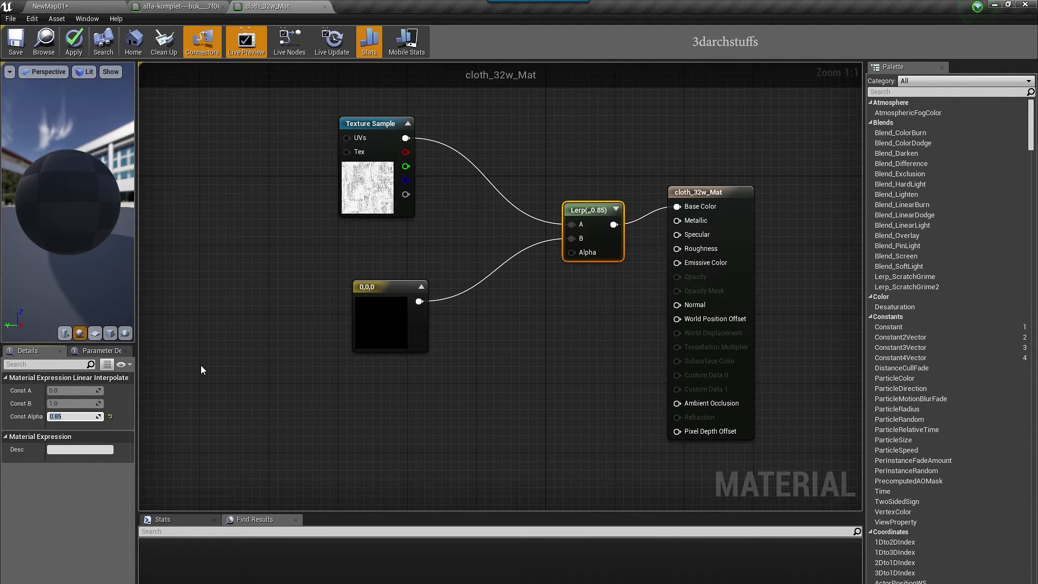
Set the Constant3Vector's color to white (1,1,1) and apply the cloth material.
double_click(376, 324)
drag(534, 409, 540, 361)
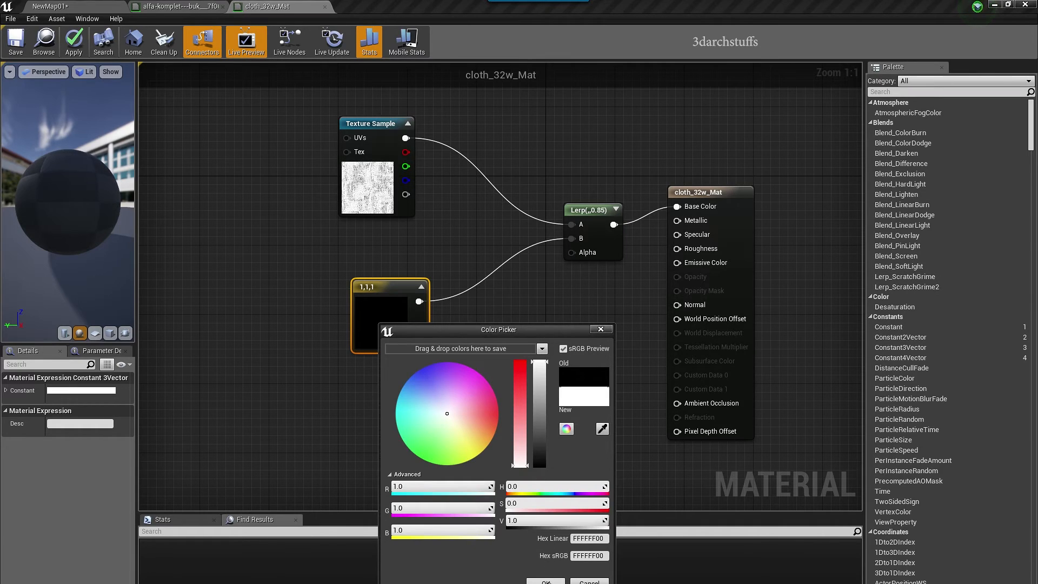
click(546, 581)
click(74, 41)
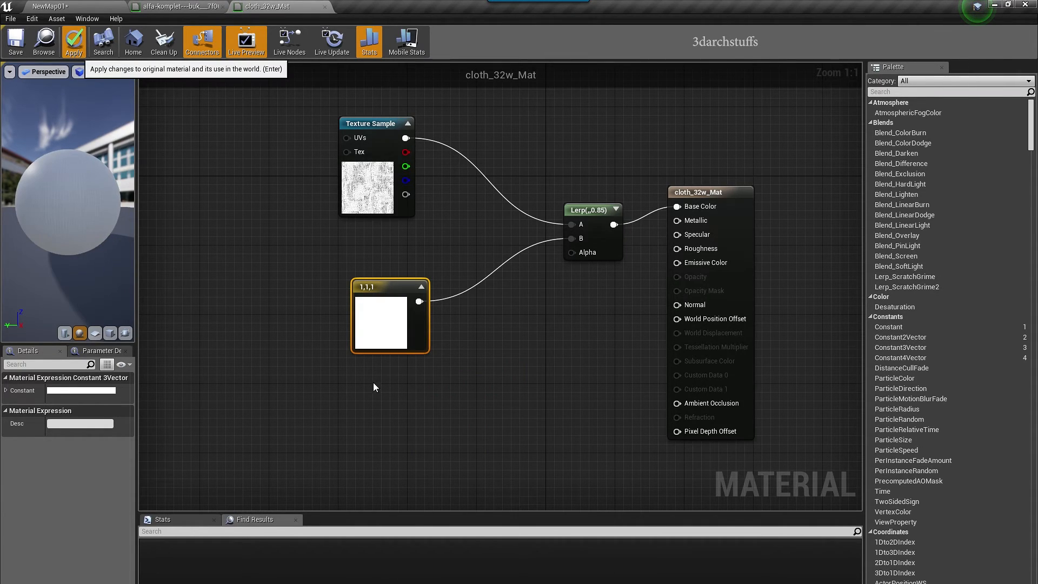
Add a Constant node to the cloth material and connect it to Specular and Roughness, rearranging the nodes for clarity.
drag(386, 287, 357, 254)
click(438, 406)
key(1)
click(445, 391)
drag(467, 413, 677, 235)
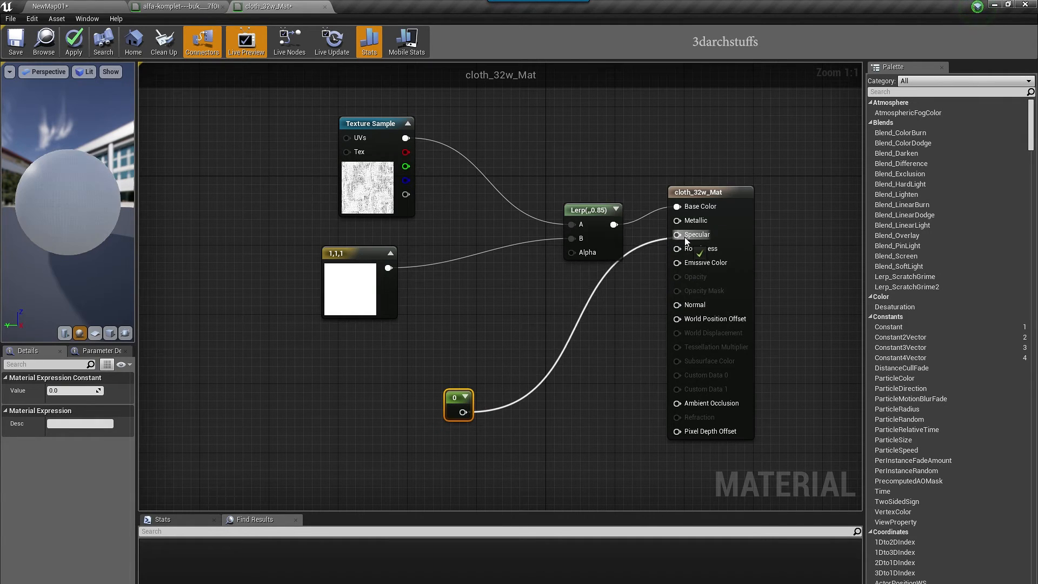
drag(618, 219, 599, 184)
drag(464, 412, 677, 249)
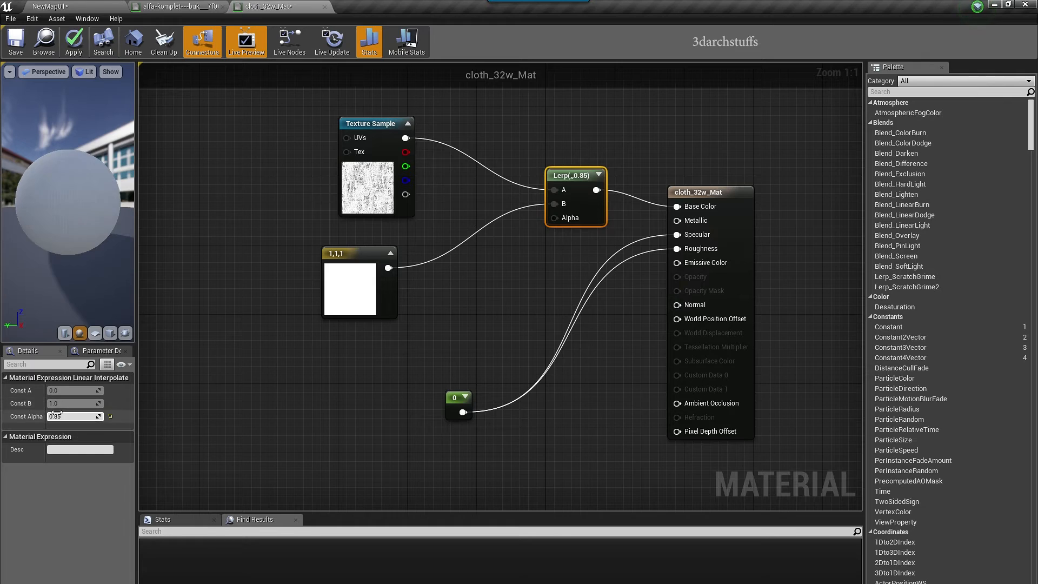
Set the cloth material's Specular and Roughness constant to 0.35.
click(454, 400)
click(68, 391)
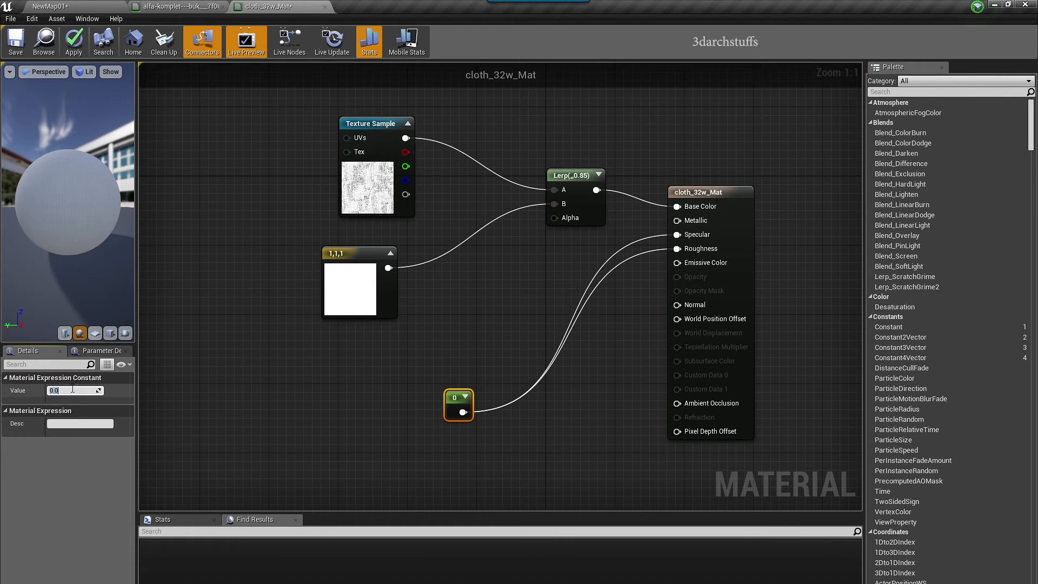
click(249, 356)
drag(450, 395, 443, 372)
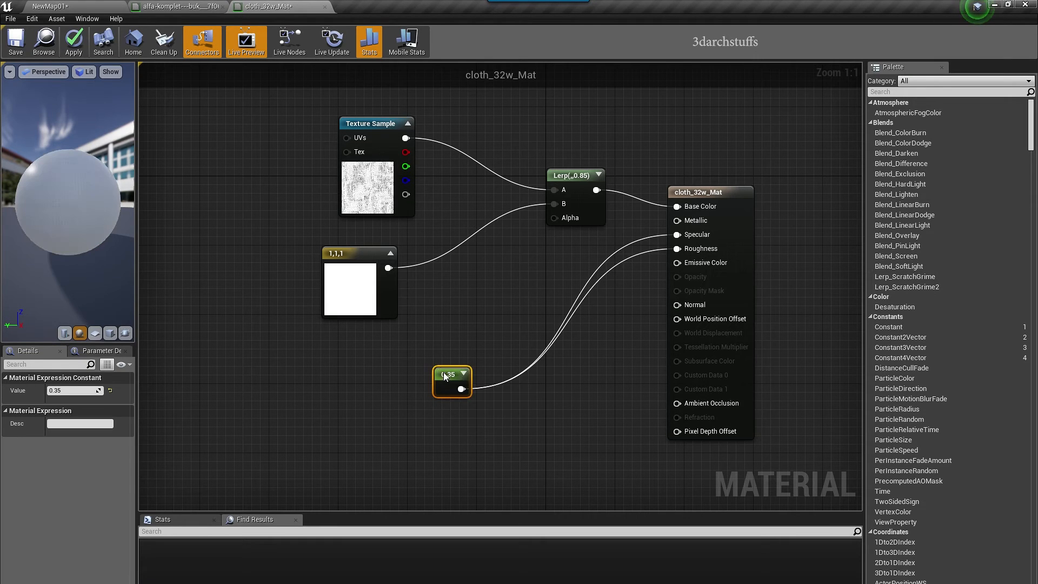
Locate the cloth_32w_n texture, add it to the cloth material and connect it to Normal.
click(380, 172)
click(108, 498)
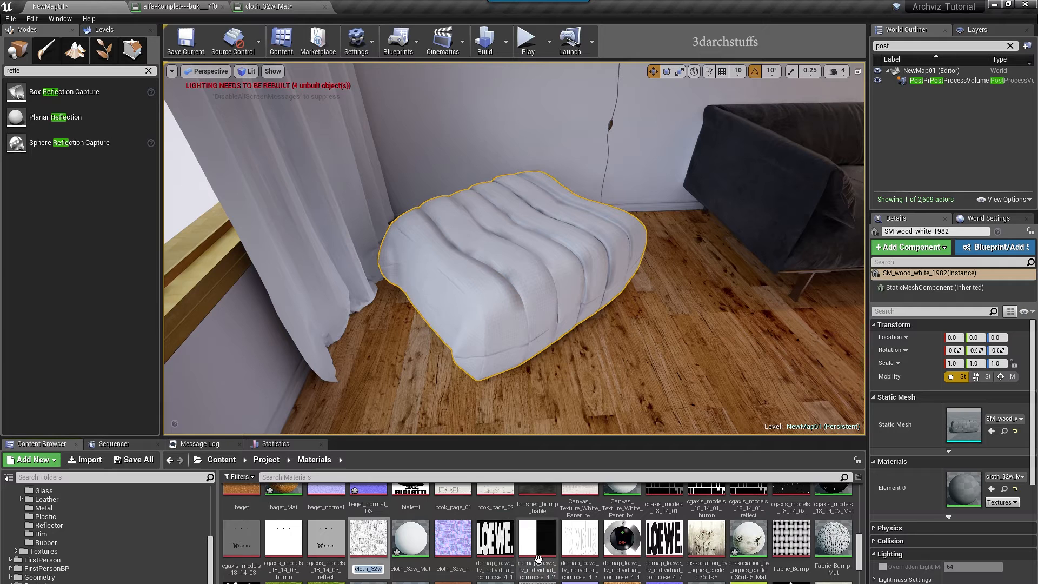
click(454, 538)
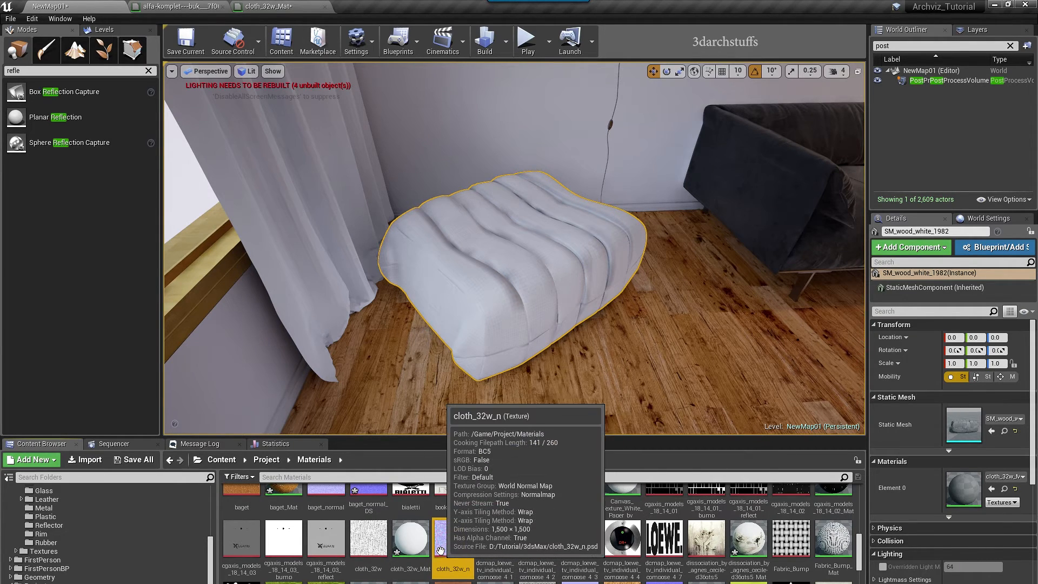
drag(454, 538, 415, 451)
right_drag(537, 405, 462, 272)
drag(340, 321, 601, 171)
drag(375, 243, 390, 198)
right_drag(241, 245, 321, 277)
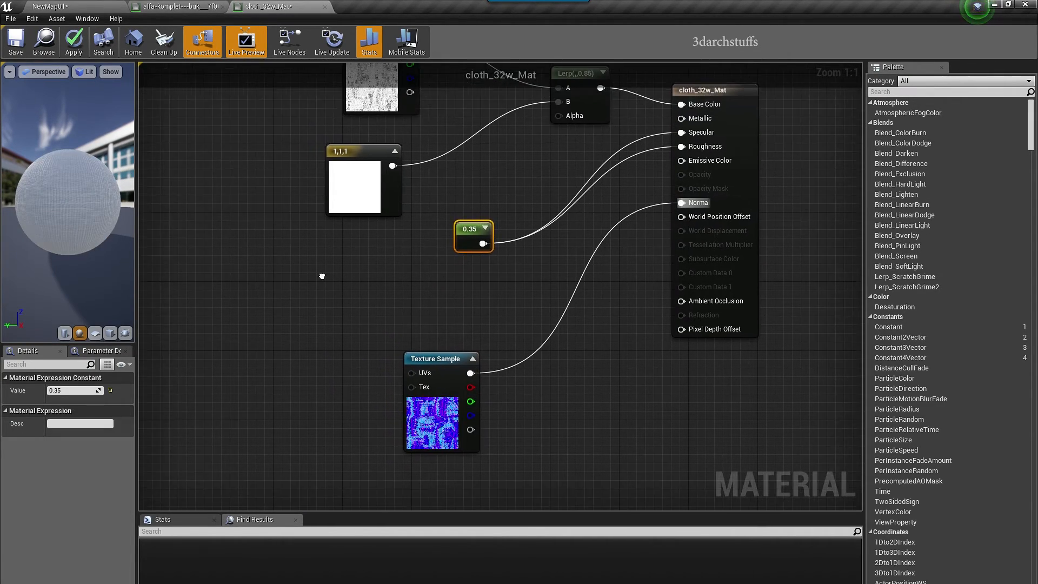
Apply the cloth material and inspect the ottoman's weave up close in the level.
click(77, 46)
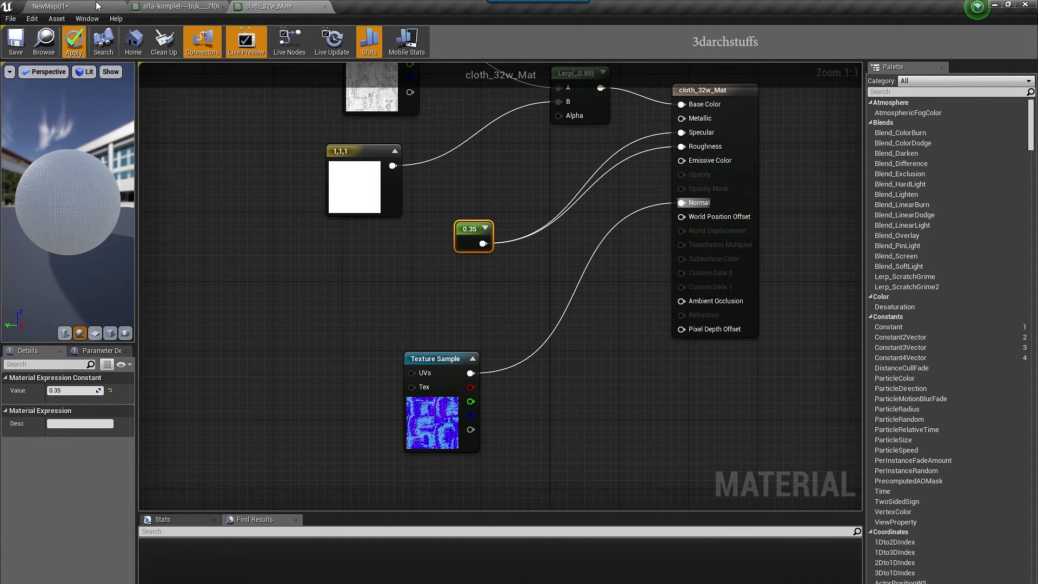
click(96, 2)
alt+drag(558, 242, 509, 217)
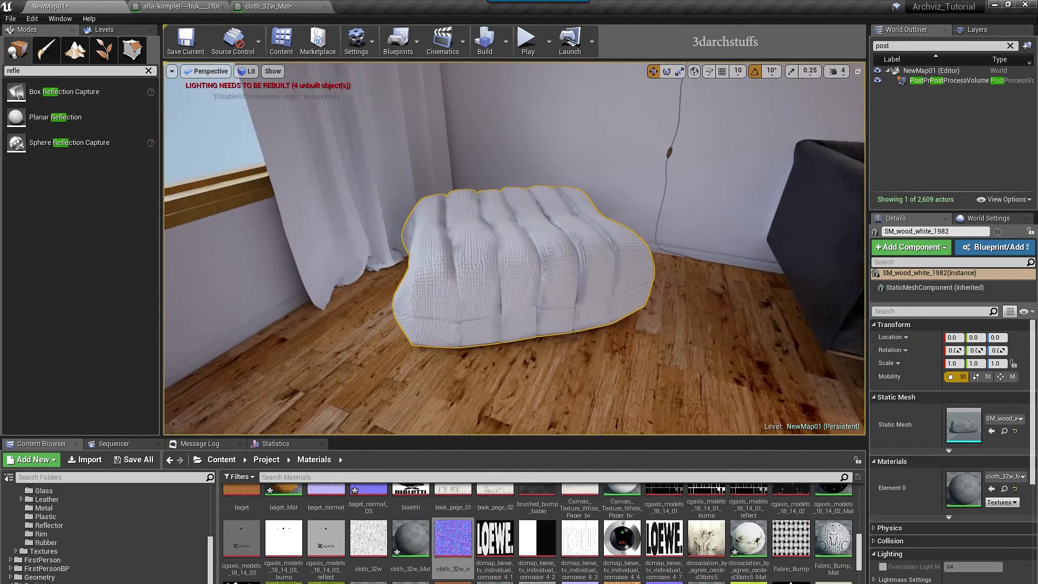
scroll(588, 250, up, 5)
alt+drag(588, 250, 630, 273)
Add a TextureCoordinate node to the cloth material and connect it to the UVs of both Texture Samples.
click(273, 7)
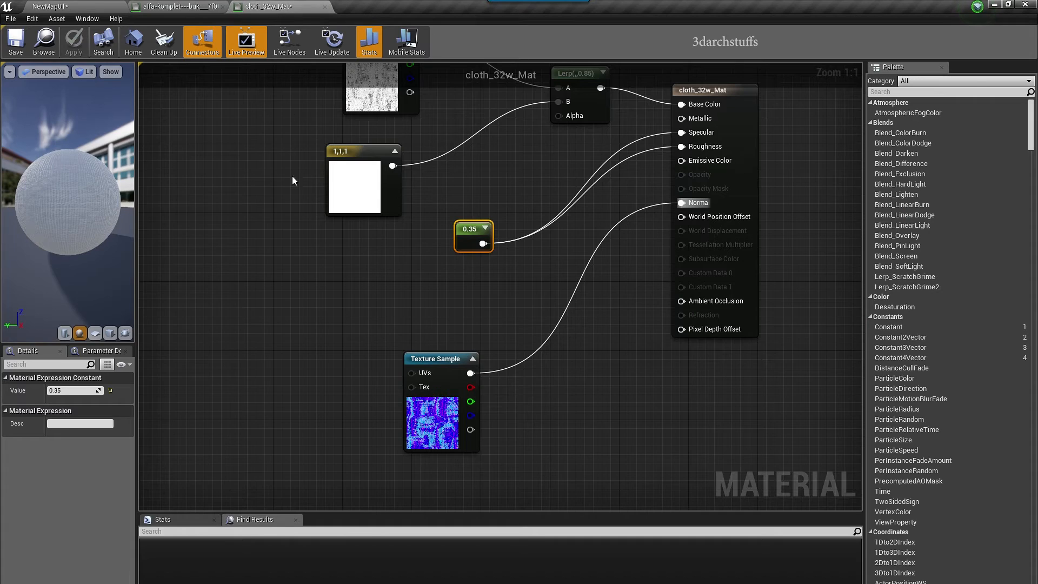
right_drag(292, 168, 361, 255)
right_click(254, 315)
text(coo)
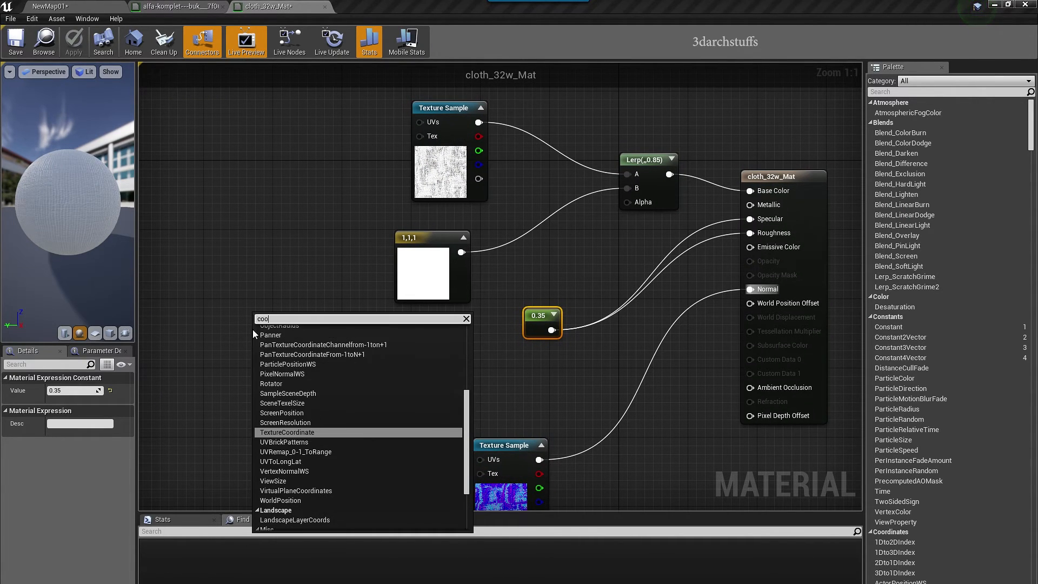
click(280, 433)
drag(286, 309, 411, 126)
drag(208, 256, 479, 461)
Set the texture coordinate's UTiling and VTiling to 4, apply the material and check the ottoman in the level.
click(71, 408)
text(4)
key(Tab)
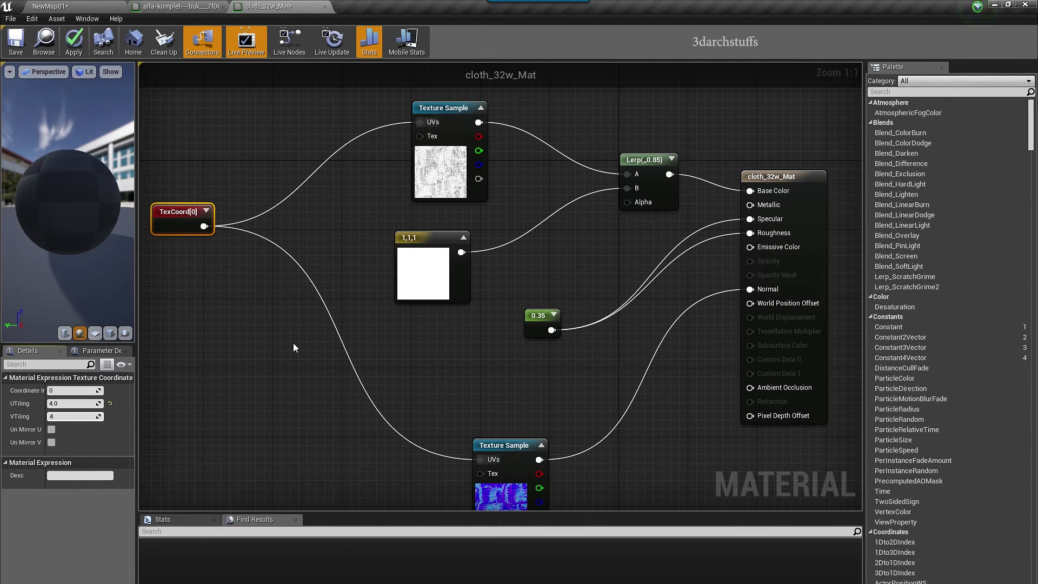
key(Return)
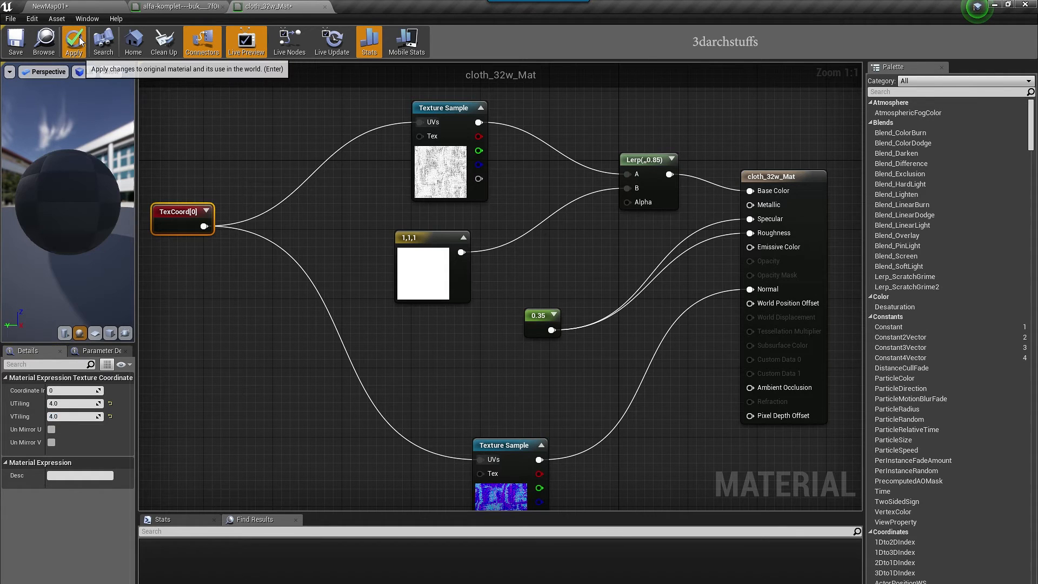
click(104, 5)
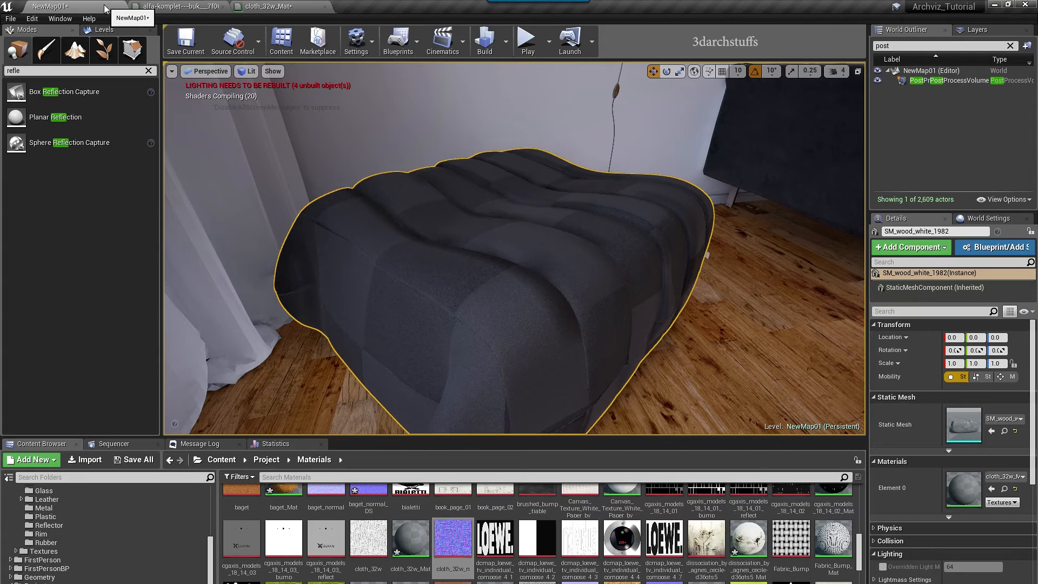
alt+drag(589, 264, 612, 254)
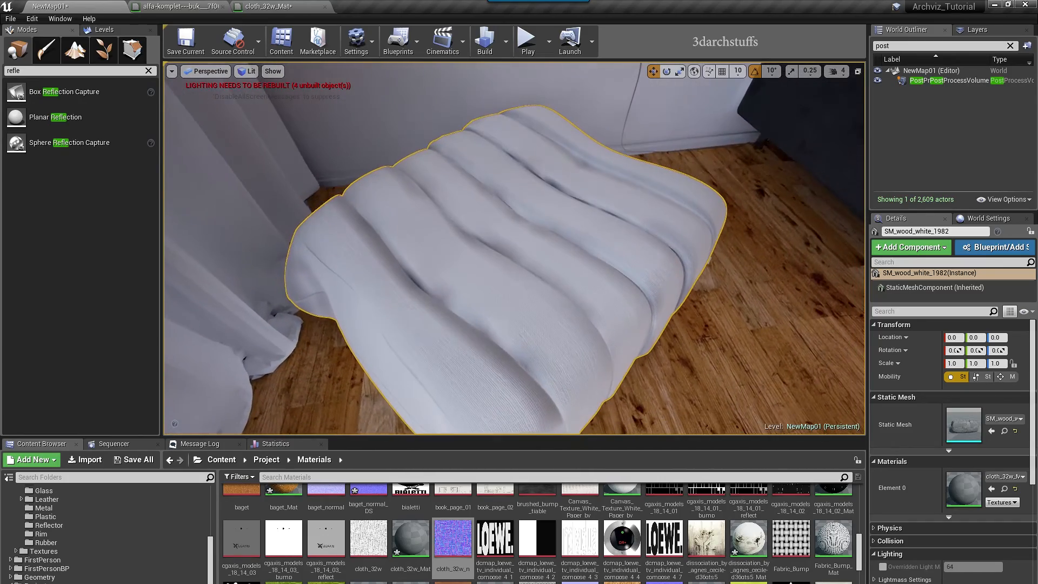
key(Escape)
Open the wood material of the pallet coffee table in front of the sofa.
right_drag(612, 255, 801, 222)
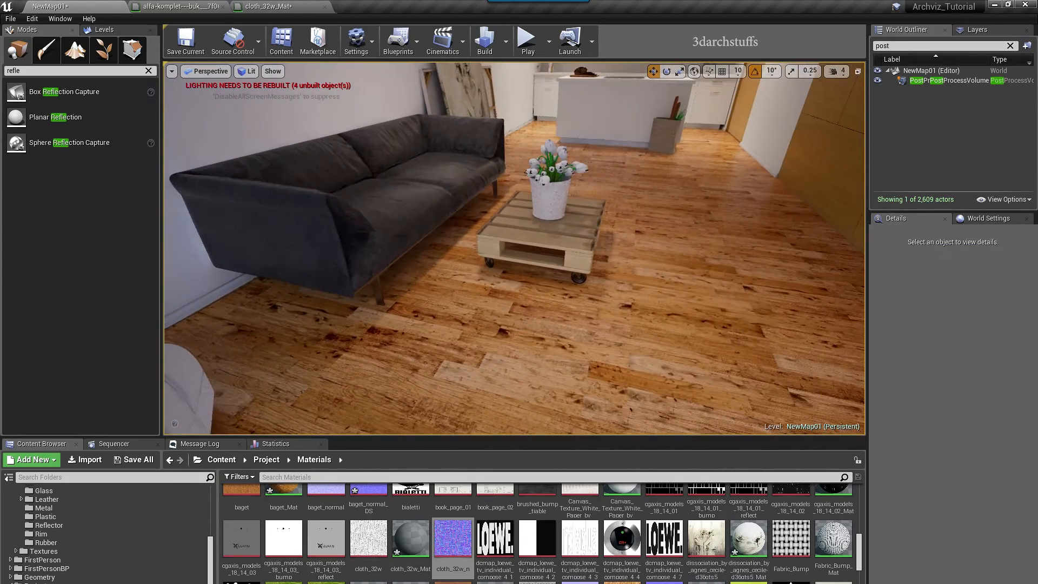
click(584, 261)
key(f)
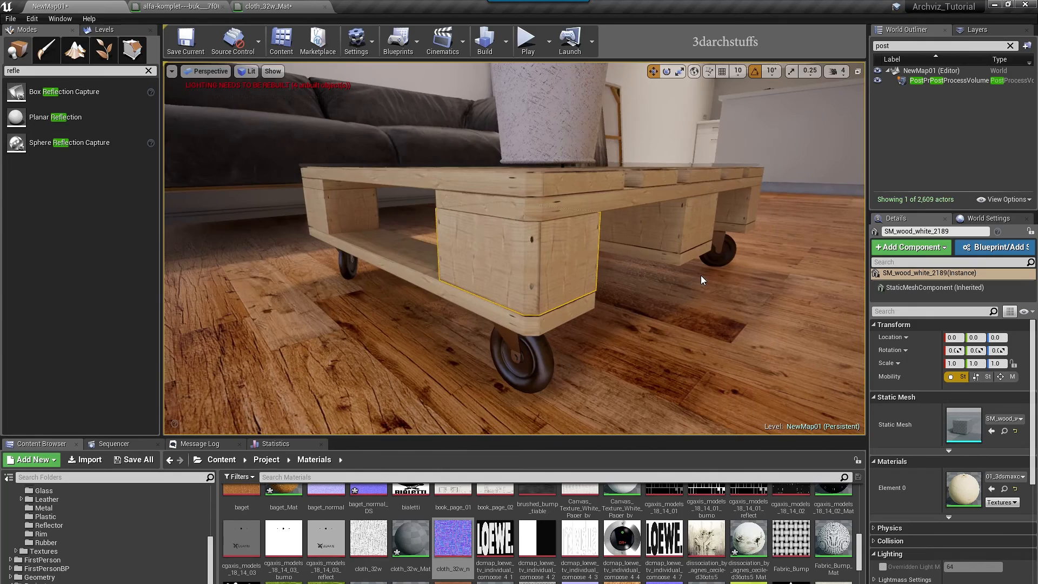
alt+drag(702, 280, 697, 328)
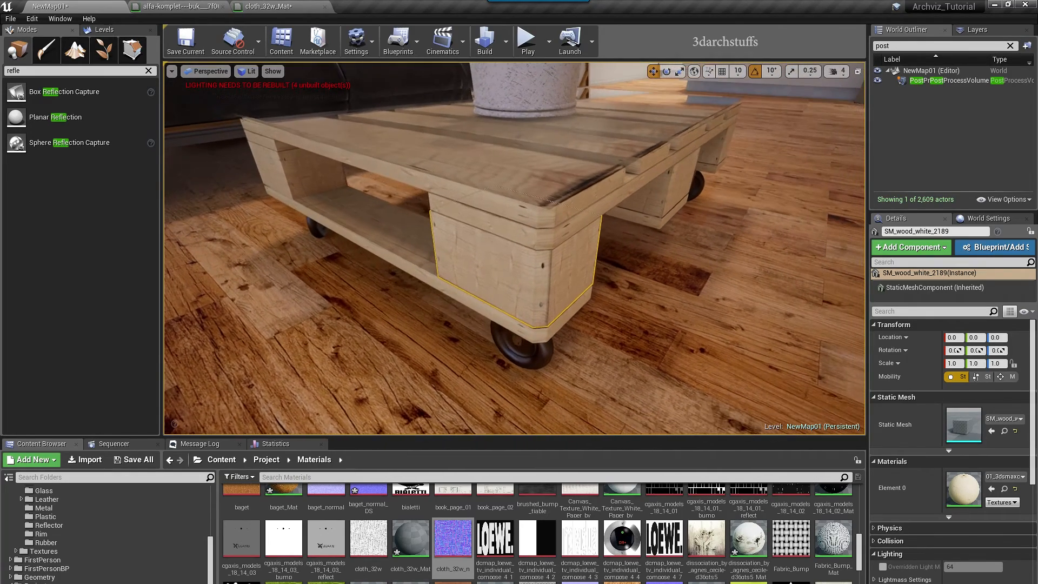
double_click(963, 488)
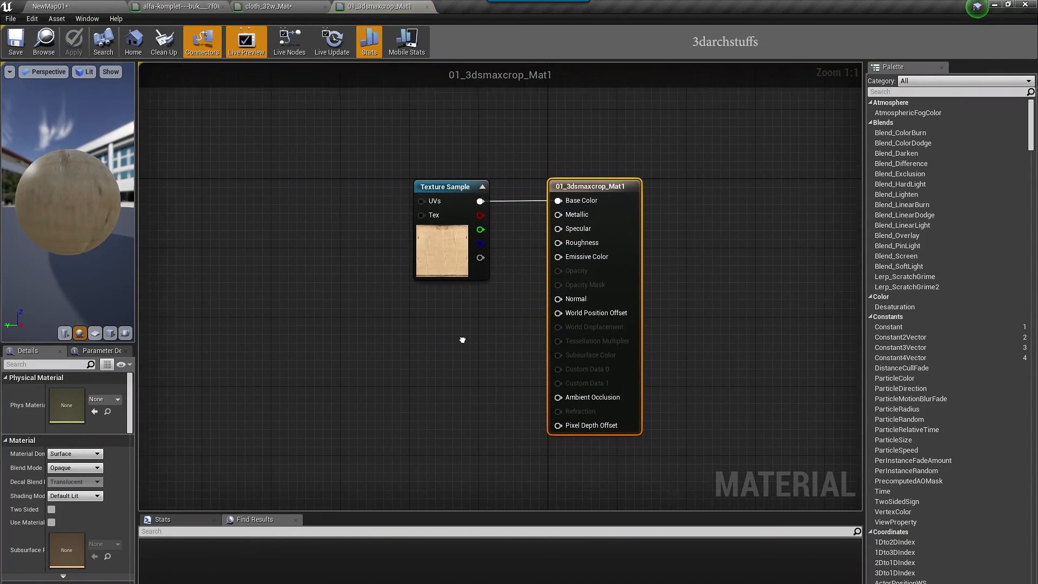
Add a Constant node to the pallet wood material and connect it to Specular and Roughness.
click(378, 354)
drag(388, 373, 558, 229)
drag(466, 198, 349, 164)
drag(387, 373, 563, 242)
Set the pallet wood material's constant to 0.25, apply it and view the coffee table in the level.
click(378, 364)
click(76, 390)
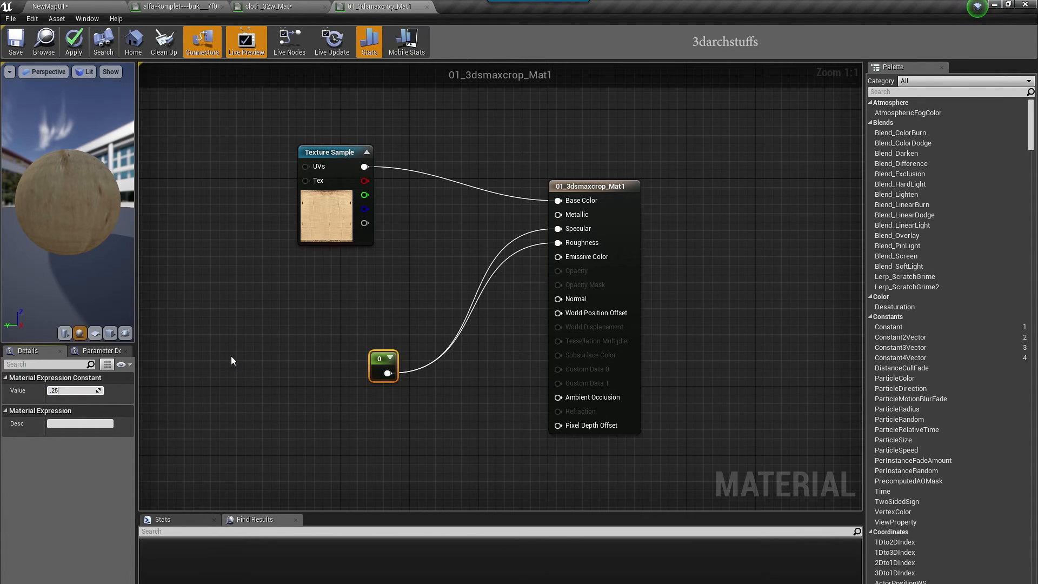
text(.25)
key(Return)
click(74, 41)
click(98, 6)
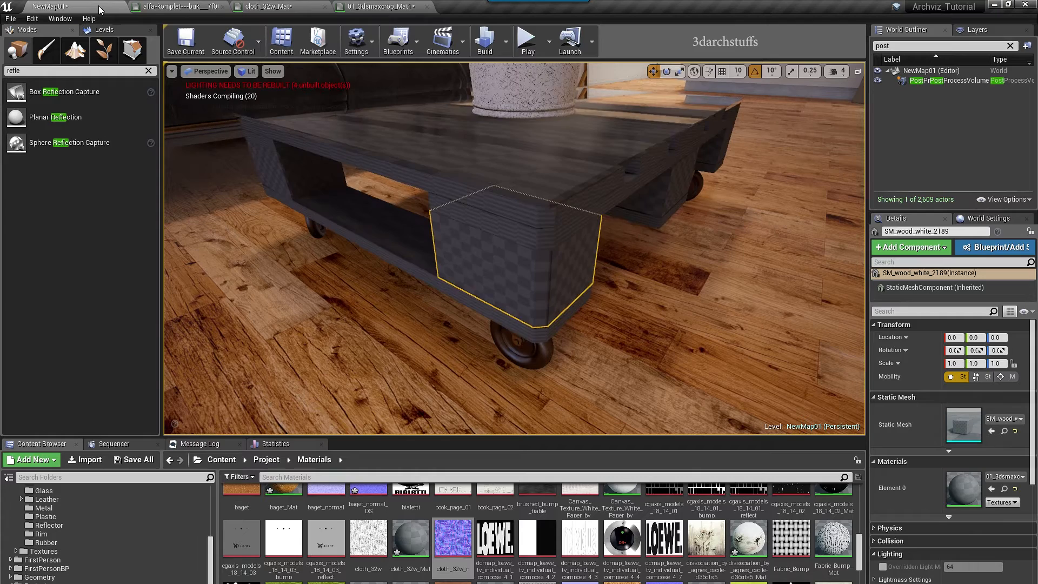
right_drag(520, 252, 568, 163)
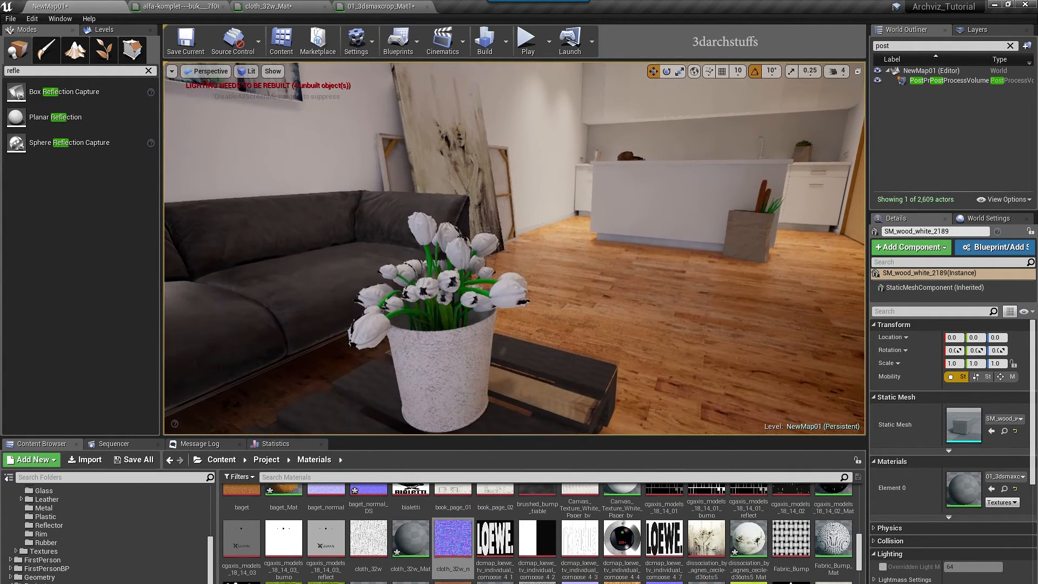
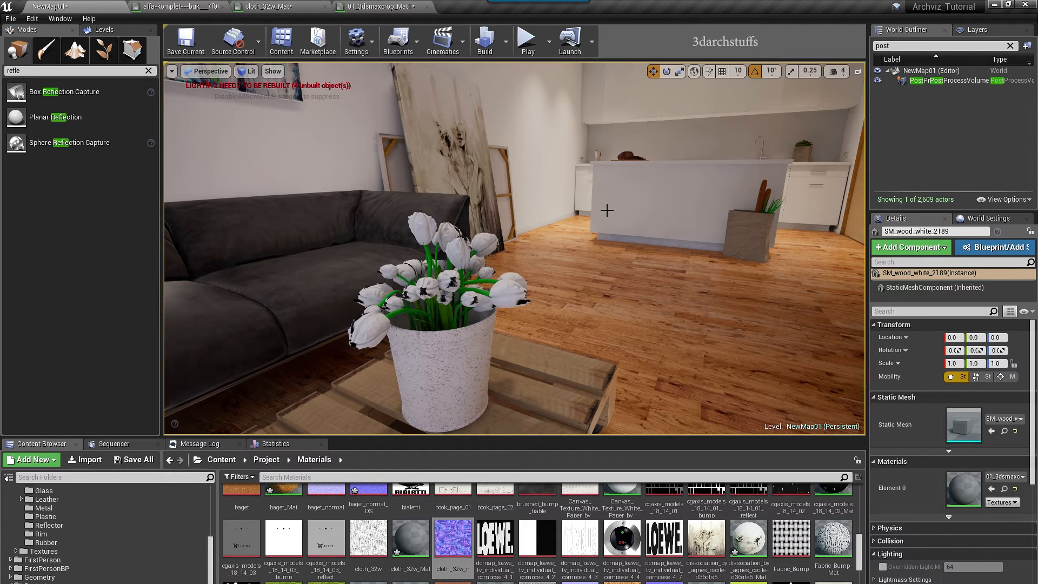
Select the flower bucket on the pallet coffee table and open its material.
right_drag(557, 200, 545, 224)
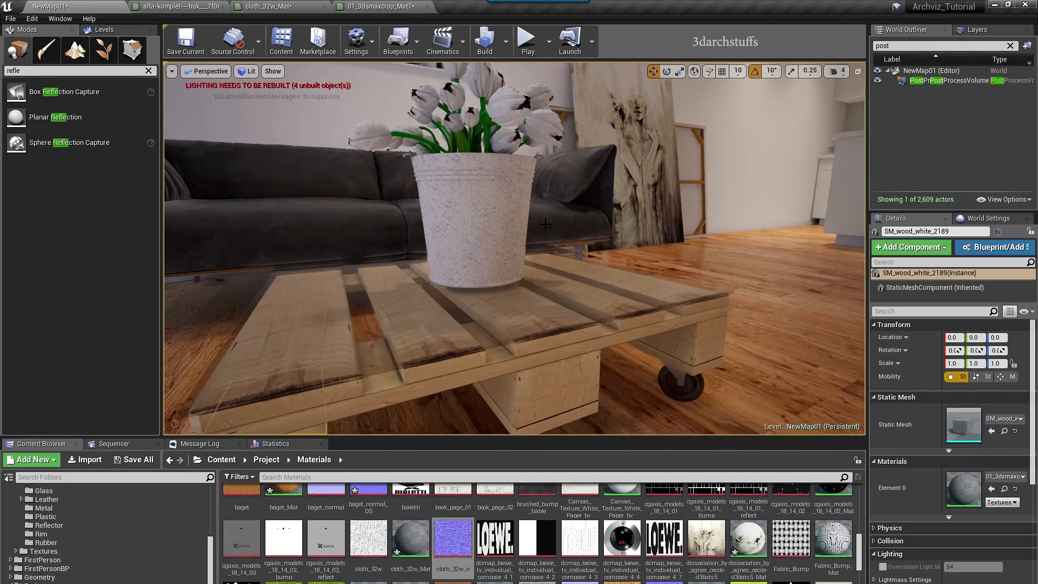
click(493, 222)
key(f)
alt+drag(494, 222, 395, 200)
scroll(547, 242, down, 4)
alt+drag(533, 302, 570, 360)
alt+middle_drag(570, 359, 602, 341)
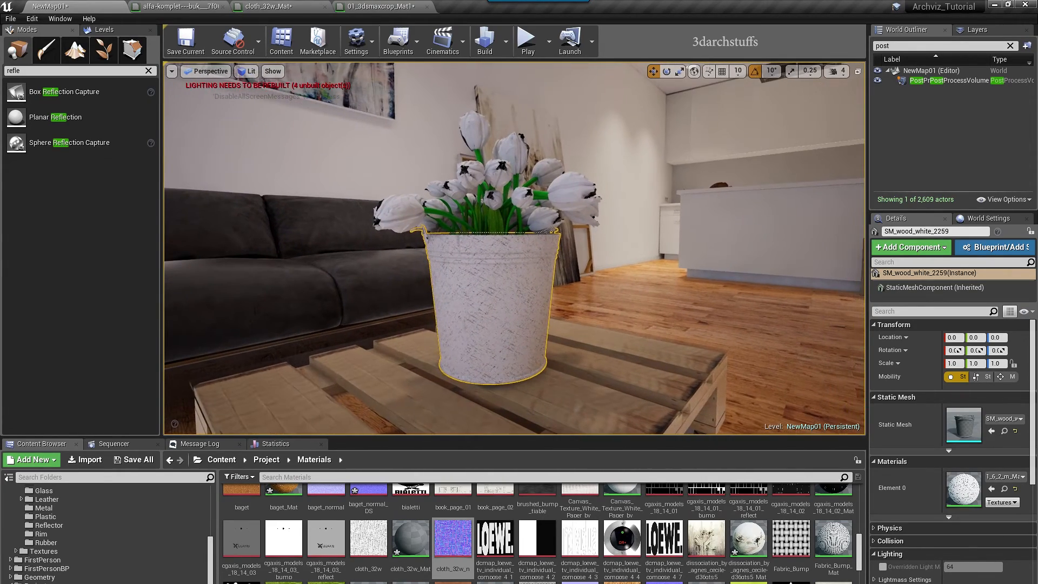
alt+drag(607, 330, 624, 313)
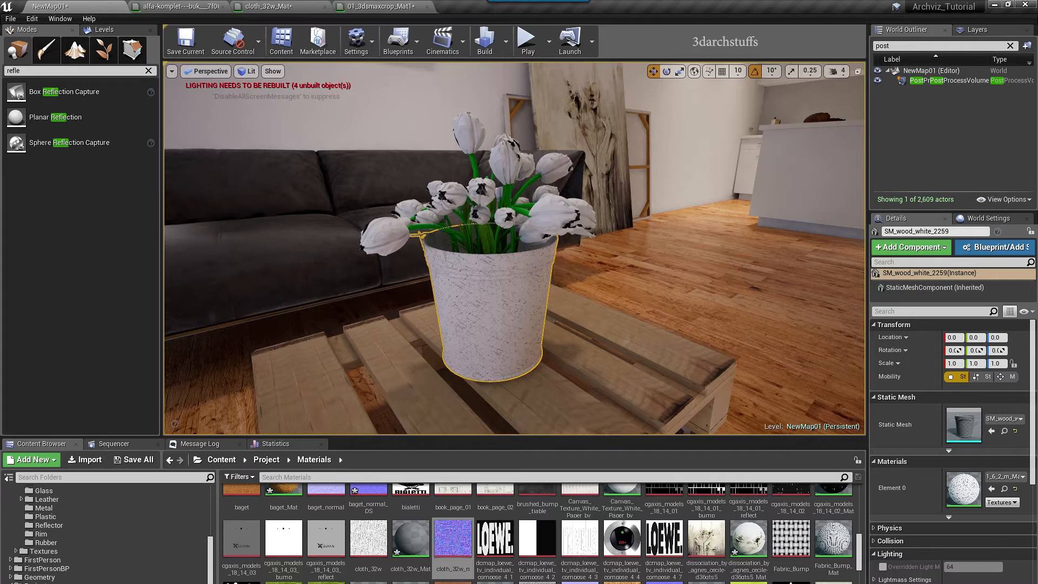
alt+drag(727, 359, 714, 371)
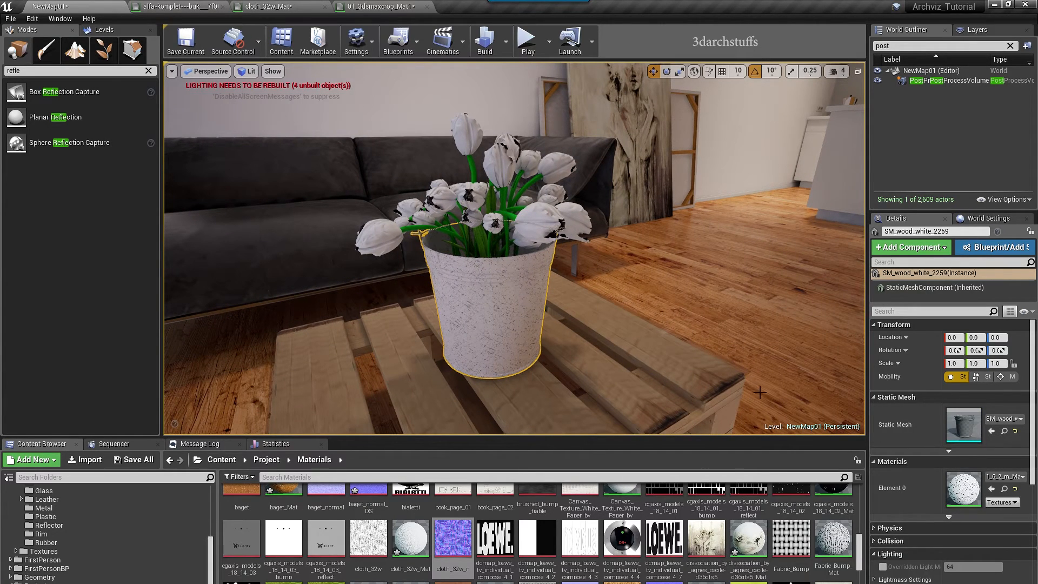
alt+drag(609, 367, 502, 241)
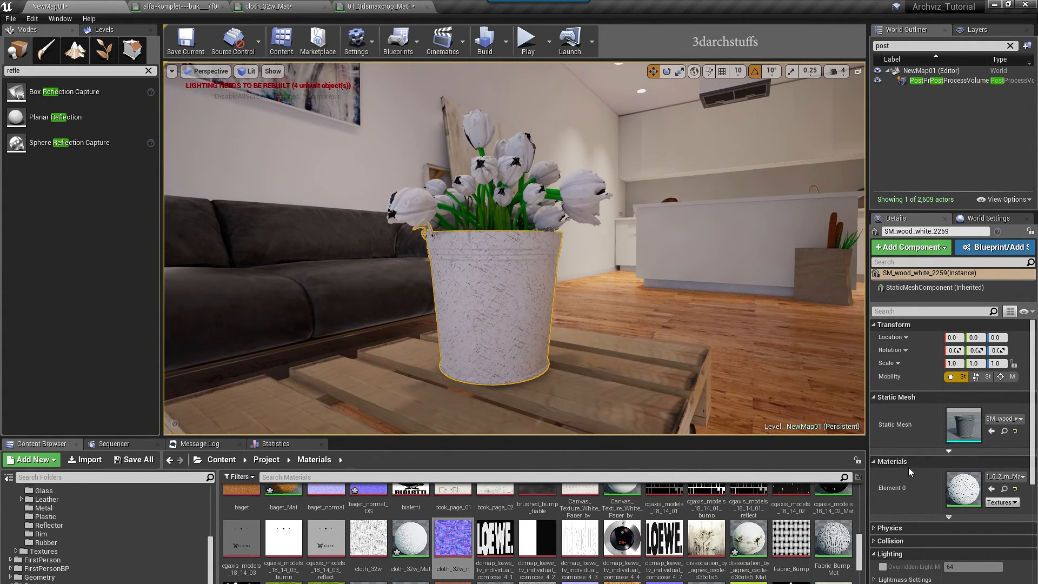
double_click(964, 489)
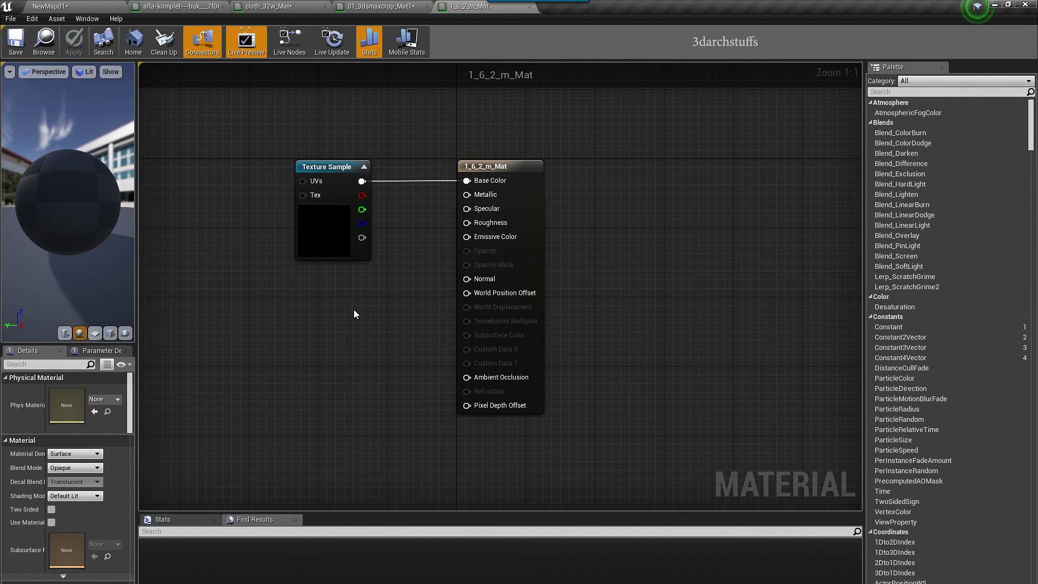
Add a Constant node with value 0.25 to the bucket material and connect it to Specular and Roughness.
click(341, 320)
drag(361, 340, 466, 209)
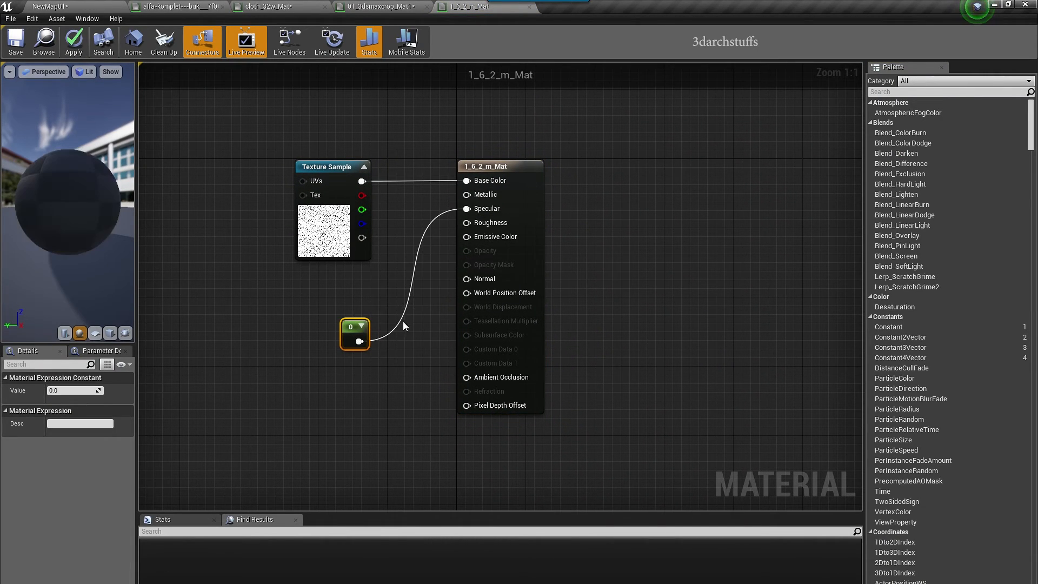
drag(352, 328, 466, 223)
drag(344, 167, 308, 124)
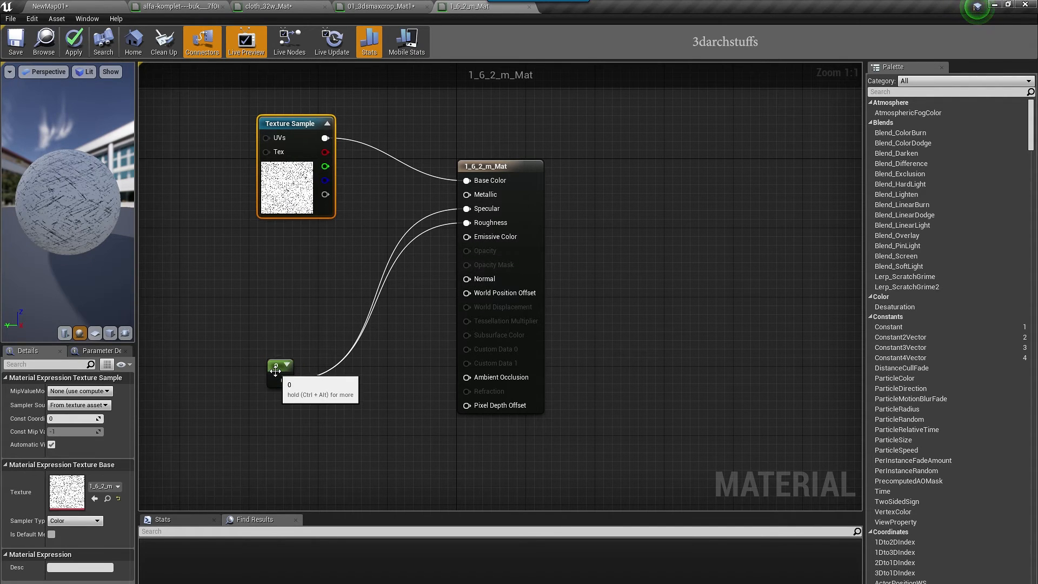
click(275, 371)
click(73, 391)
text(0.25)
key(Return)
click(276, 248)
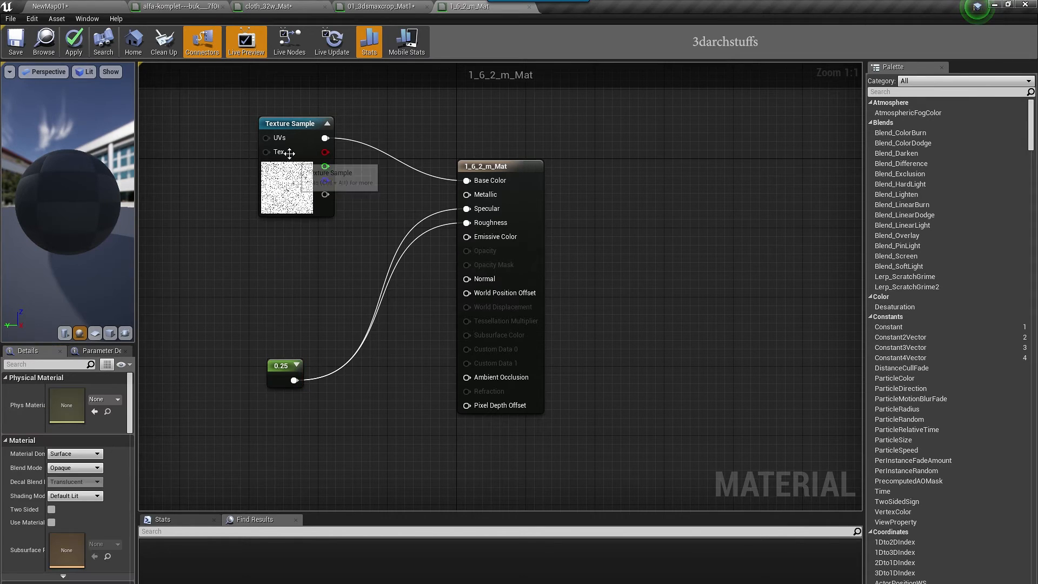
Insert a Lerp node between the Texture Sample and Base Color, feeding the texture into input A.
drag(290, 126, 204, 143)
click(287, 237)
drag(487, 166, 617, 158)
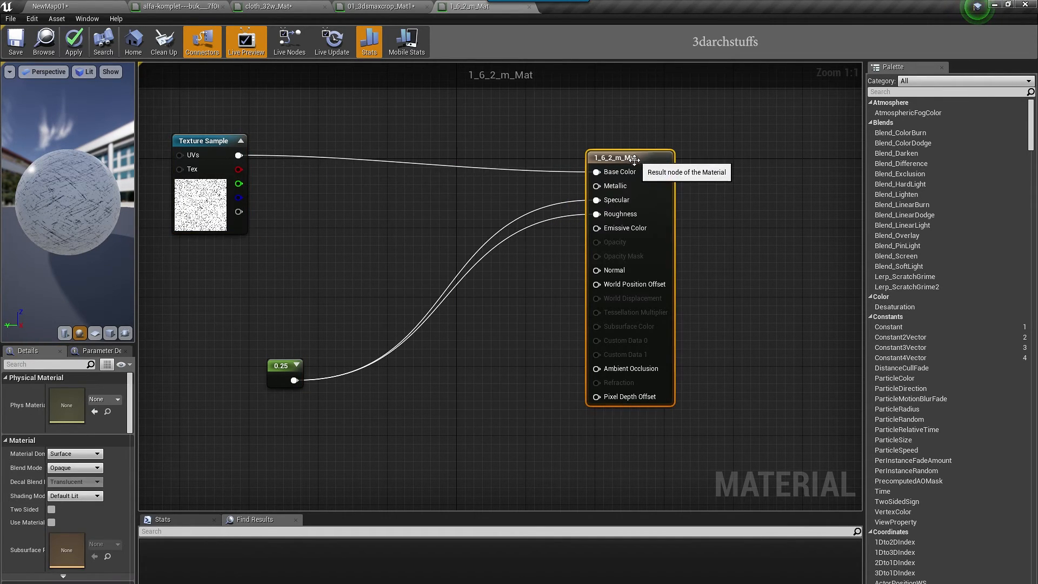
click(383, 129)
click(384, 130)
drag(238, 155, 290, 157)
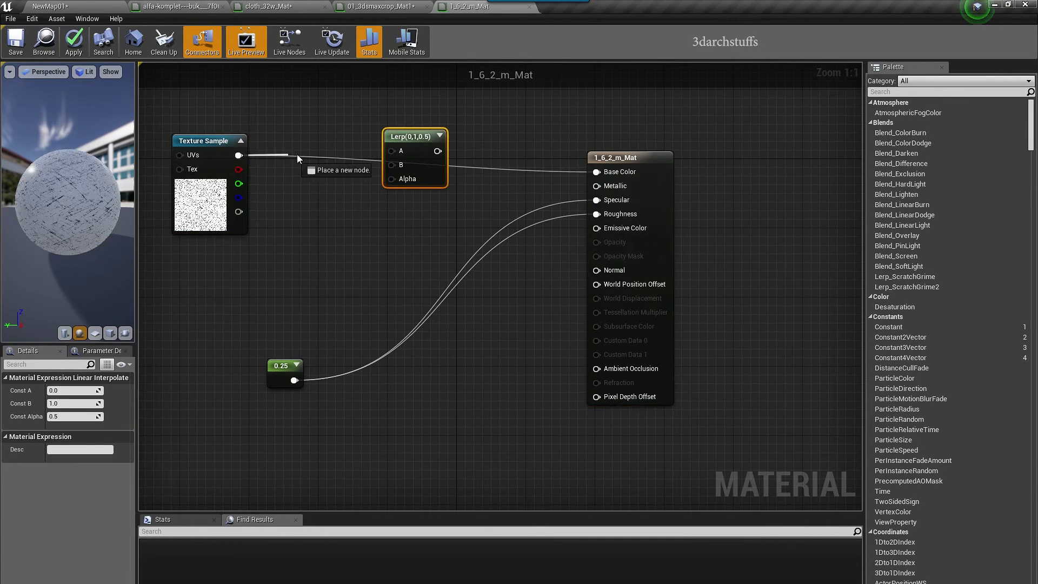
drag(387, 151, 596, 172)
Add a Constant3Vector node, connect it to the Lerp's B input and set its colour to dark grey, 0.0885 per channel.
click(188, 266)
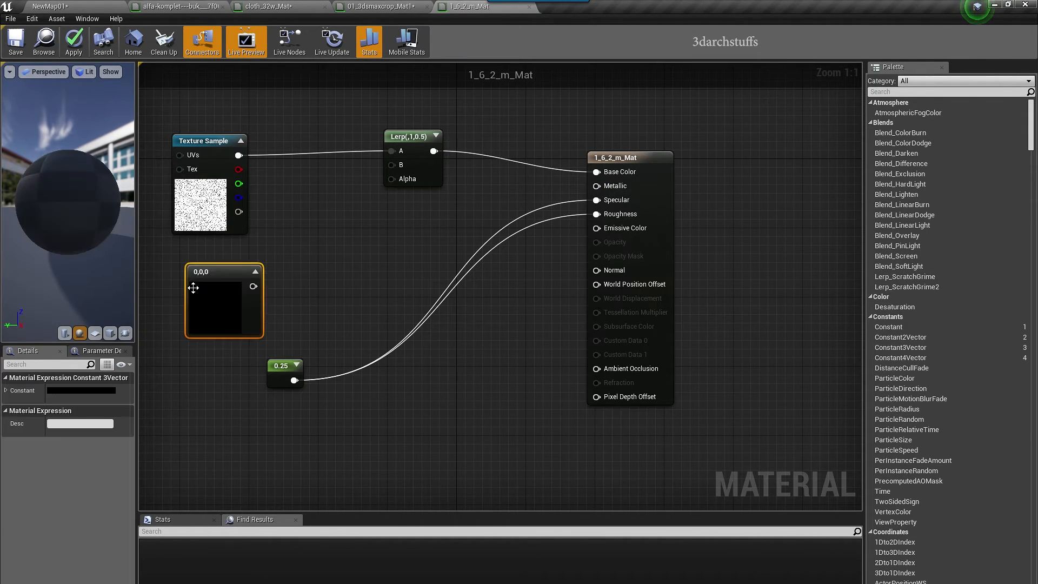
drag(231, 275, 338, 223)
drag(394, 168, 394, 168)
right_drag(293, 241, 417, 227)
click(397, 270)
double_click(298, 307)
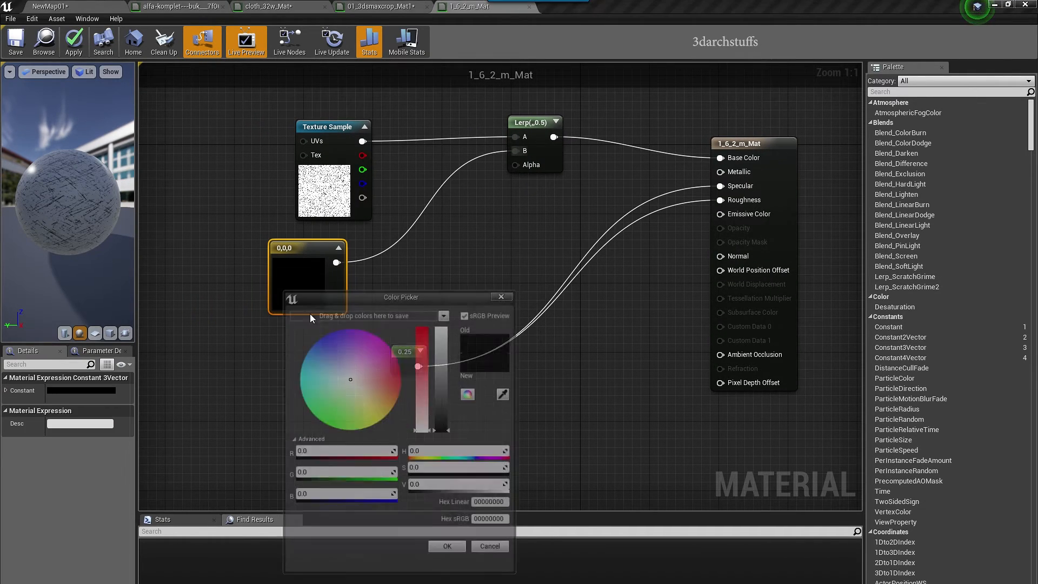
click(448, 426)
click(451, 551)
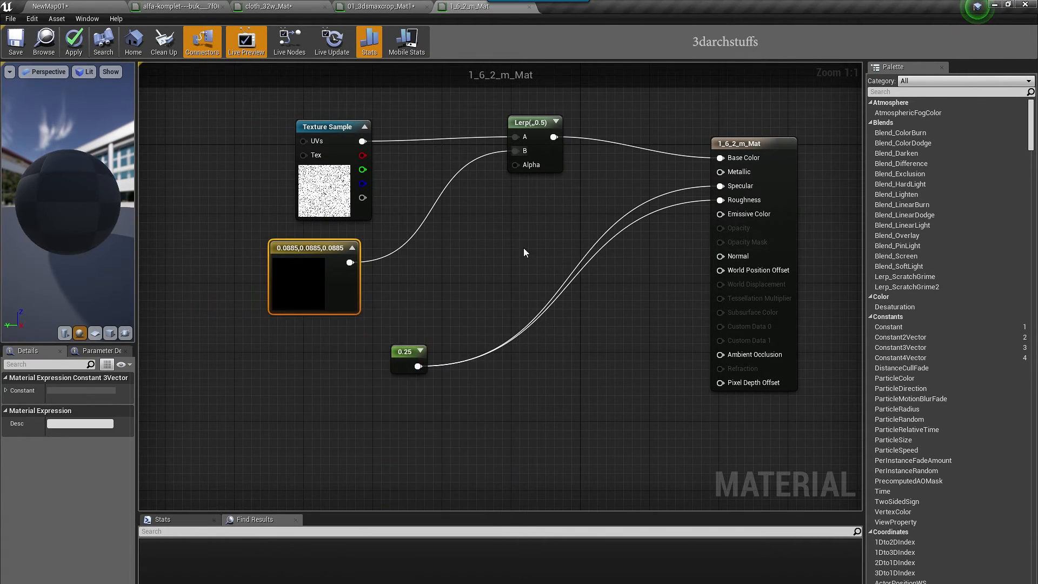
Add a Constant node with value 1, connect it to Metallic and apply the bucket material.
click(533, 227)
click(511, 247)
drag(519, 257, 721, 172)
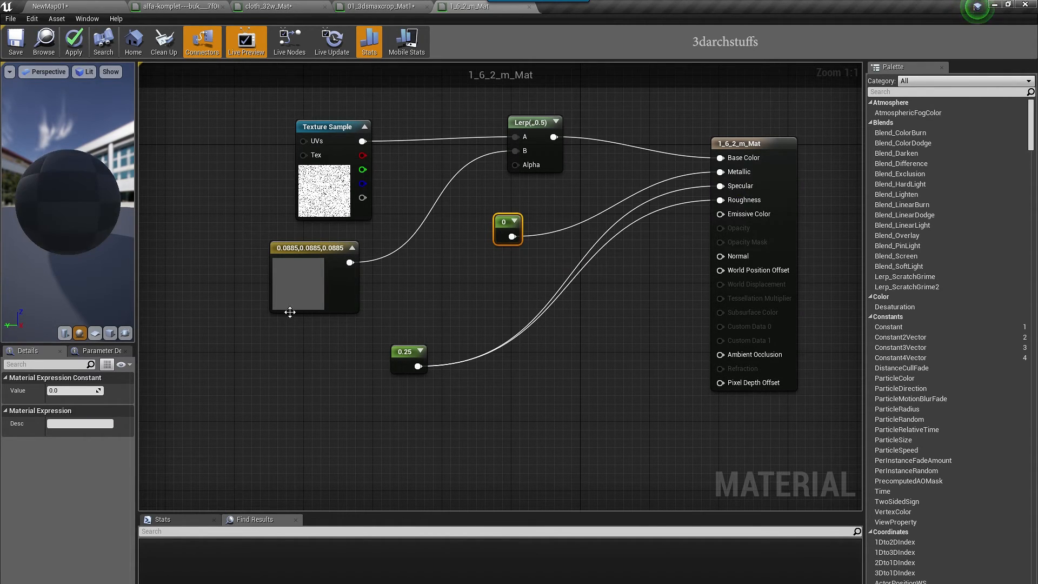
click(70, 389)
text(1)
key(Return)
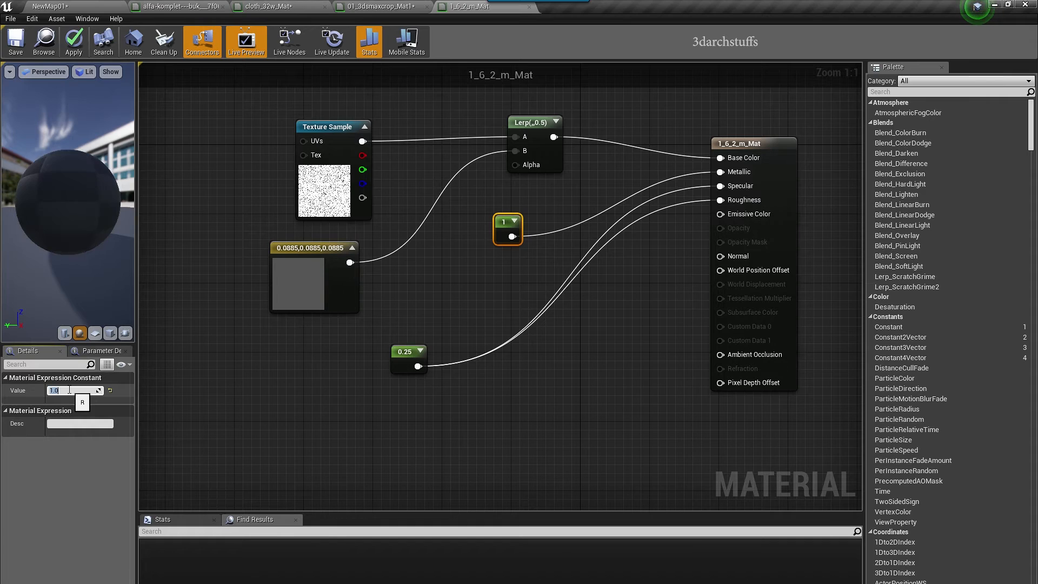
click(284, 354)
click(76, 44)
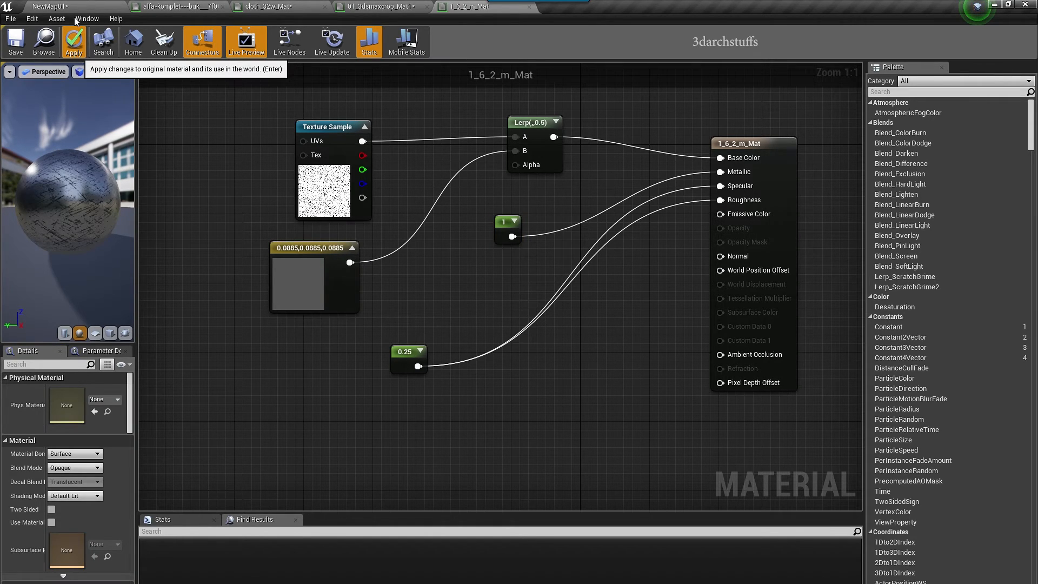
Set the Lerp's Const Alpha to 0.85, apply the material and view the bucket in the level.
click(523, 123)
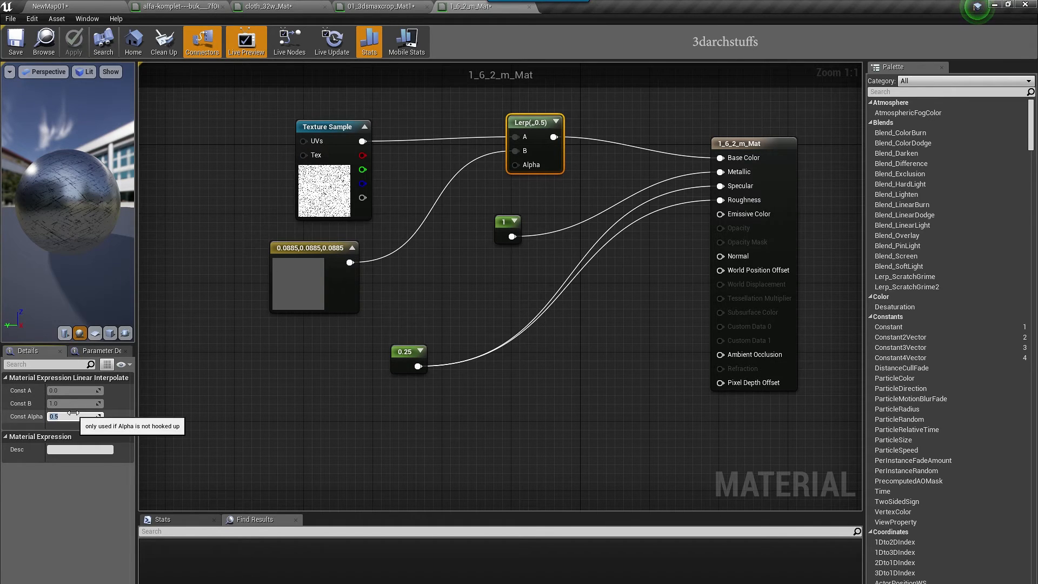
key(Return)
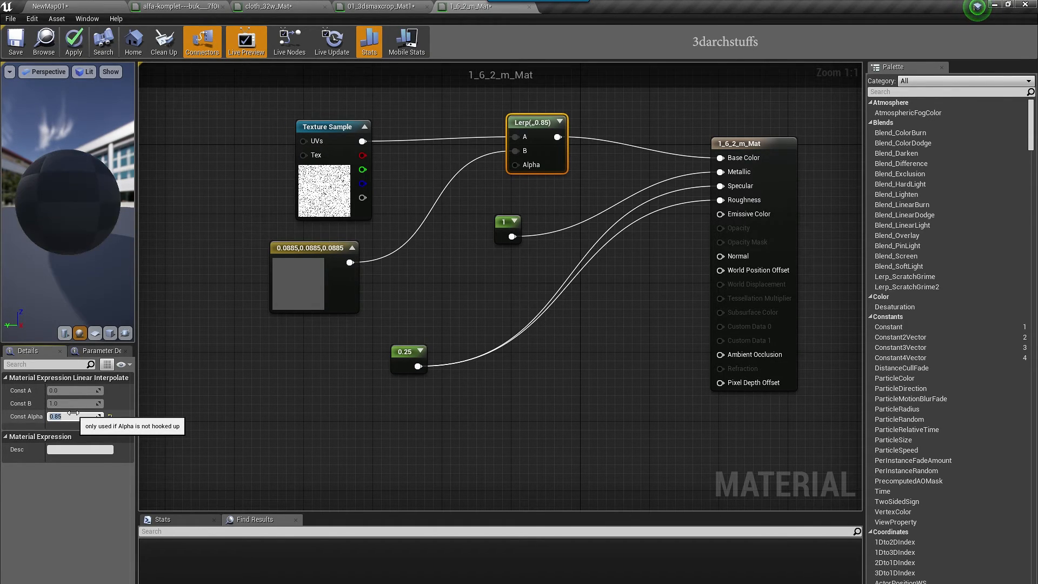
click(217, 394)
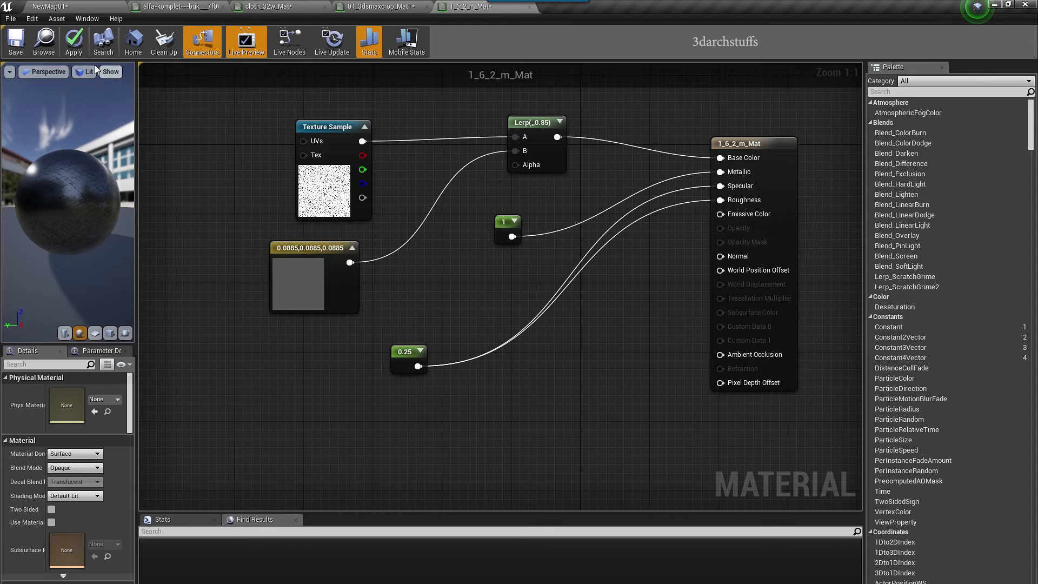
click(74, 42)
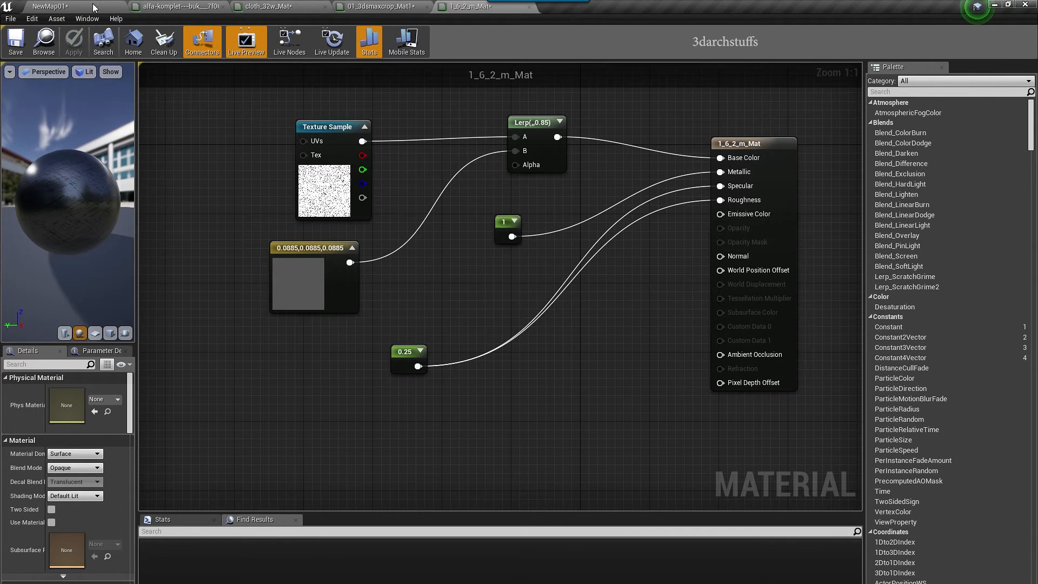
click(94, 8)
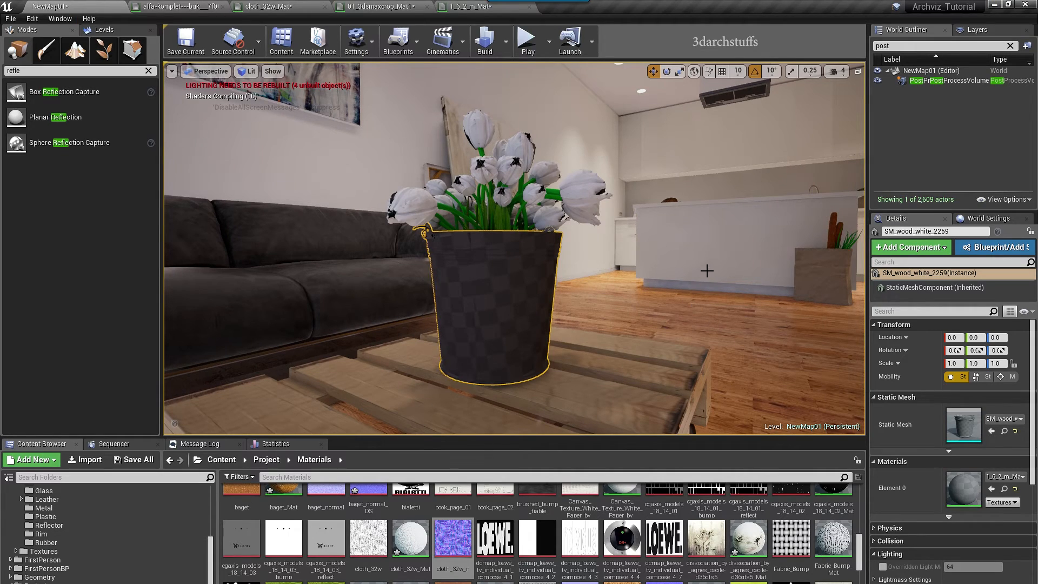
alt+drag(706, 271, 357, 261)
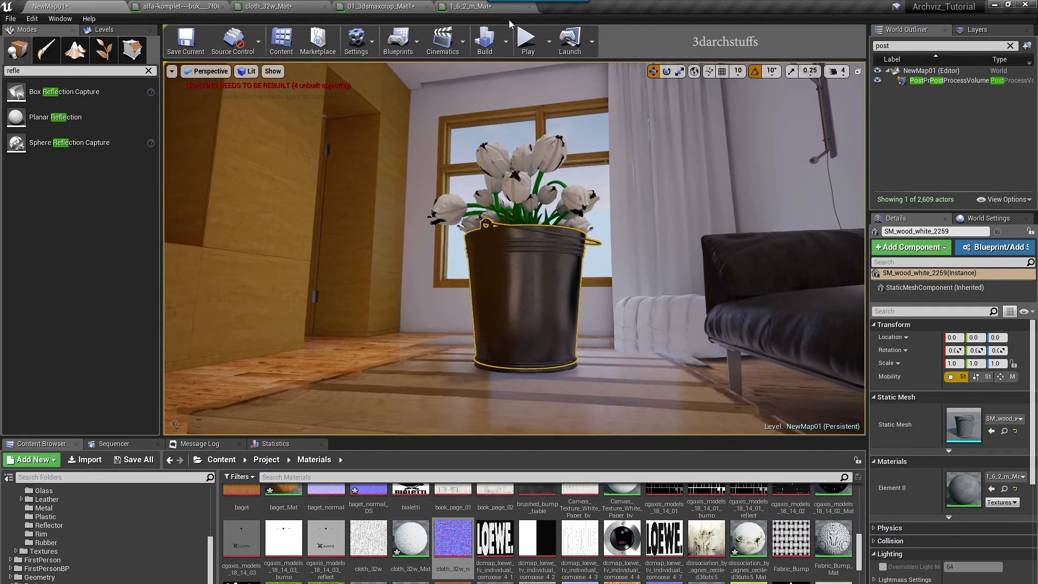
Set the constant feeding Specular and Roughness in the bucket material to 0.35.
click(482, 7)
click(405, 354)
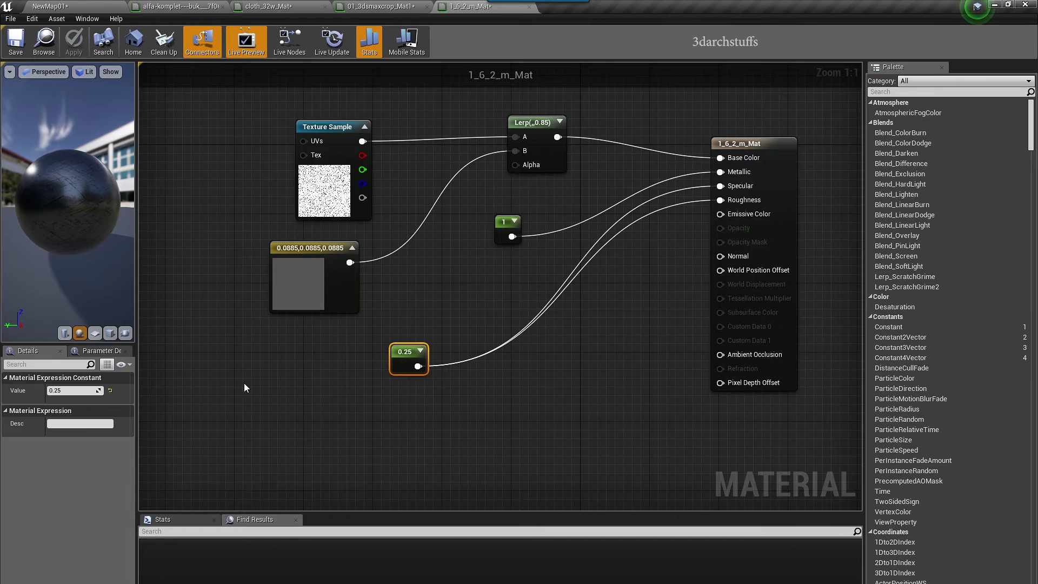
text(.35)
key(Return)
click(252, 365)
Lighten the Constant3Vector colour to grey 0.203 per channel, apply the material and check the bucket in the level.
double_click(295, 292)
click(458, 416)
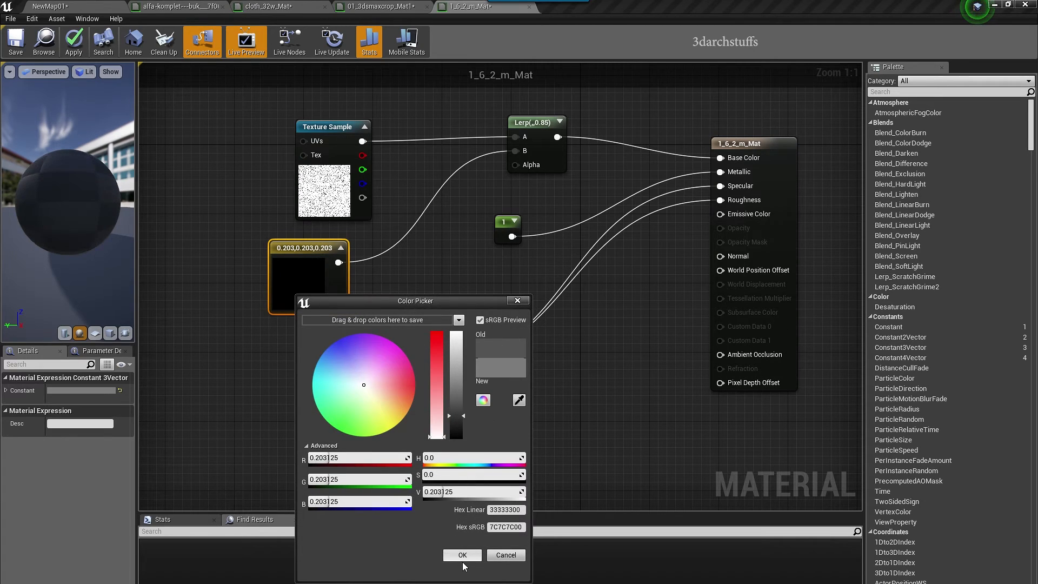
click(463, 556)
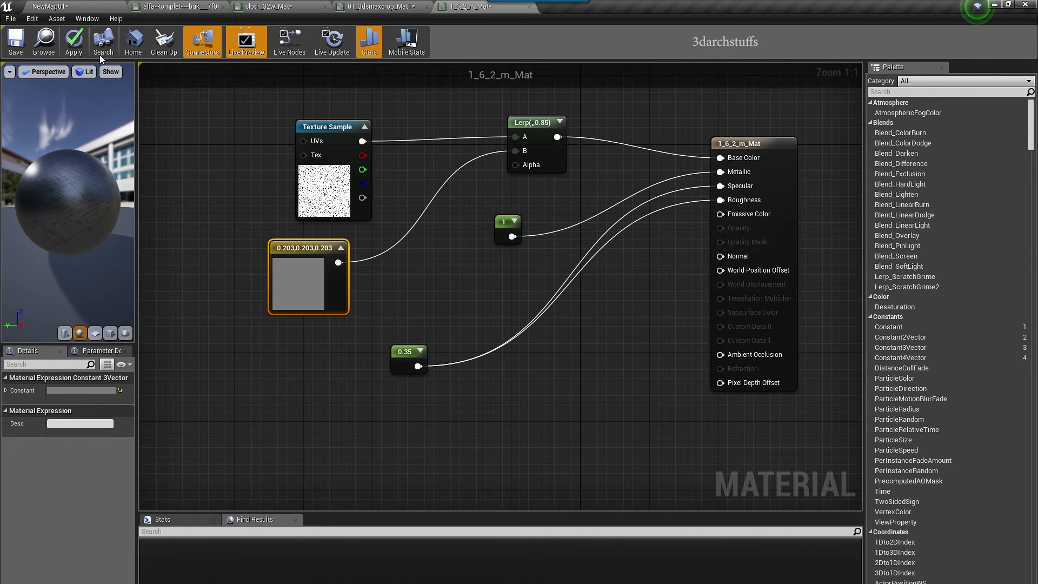
click(74, 41)
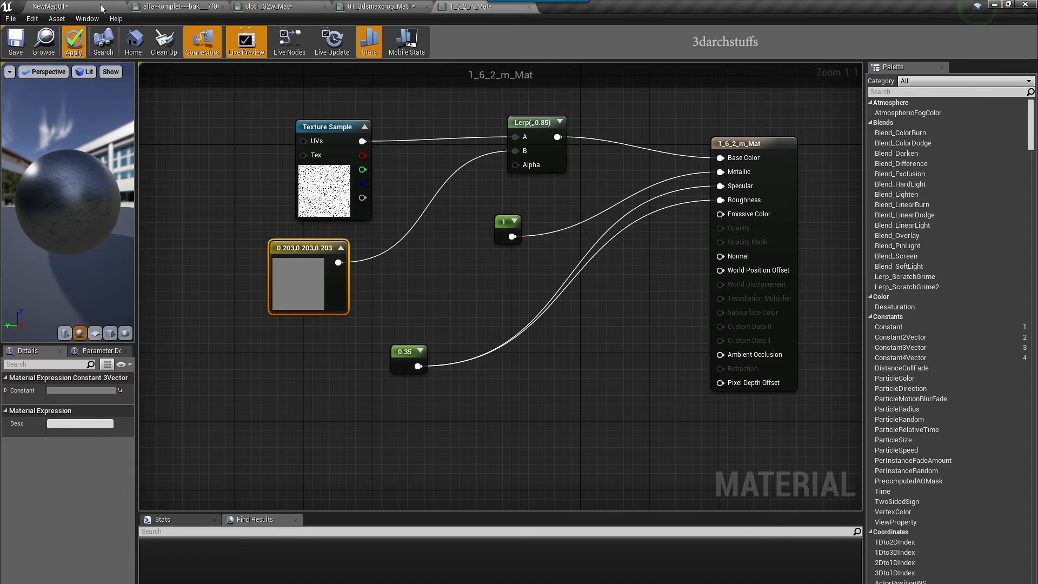
click(101, 8)
alt+drag(535, 310, 768, 324)
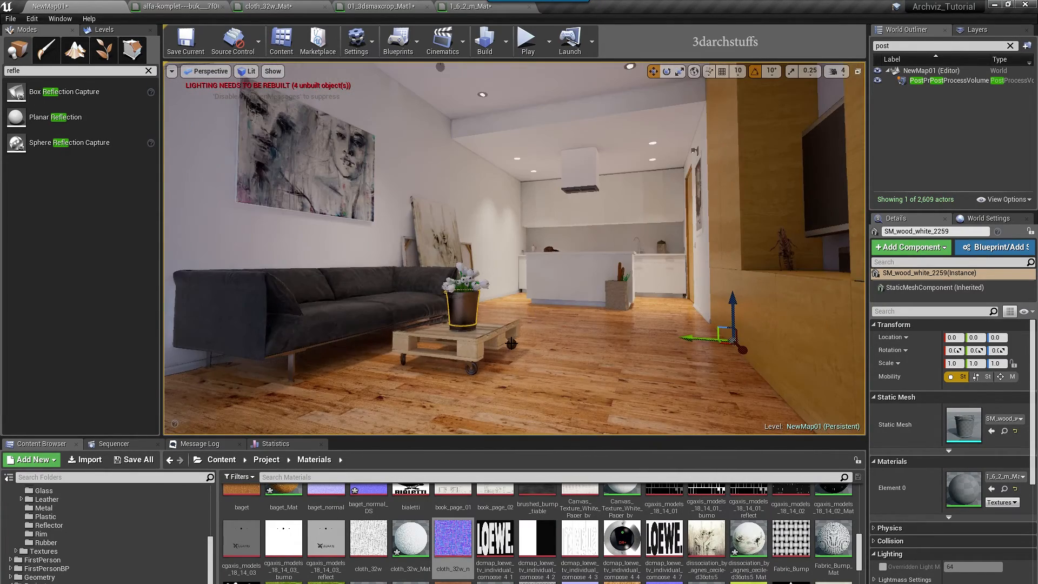
key(Escape)
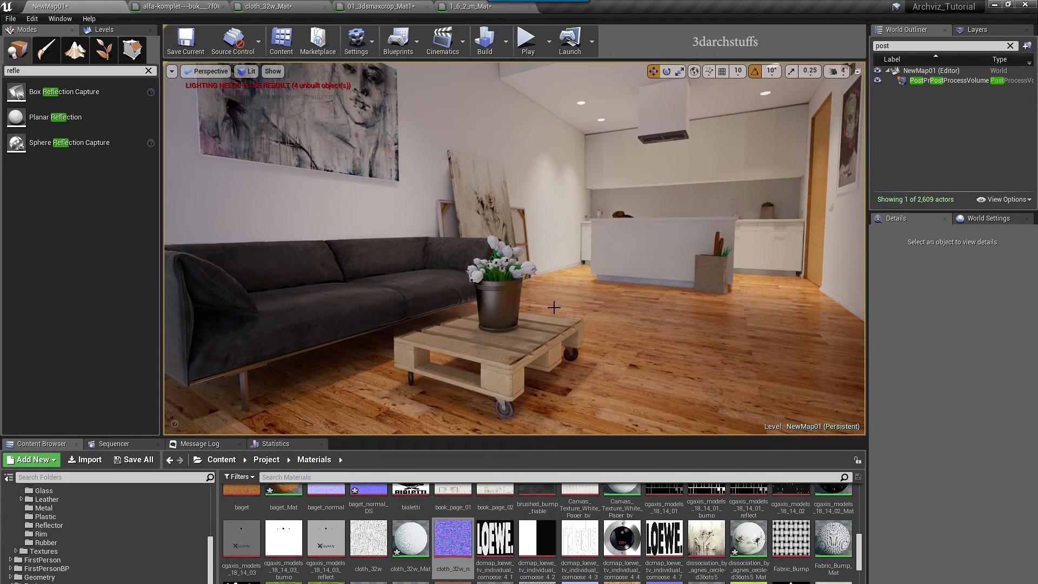
scroll(554, 307, up, 8)
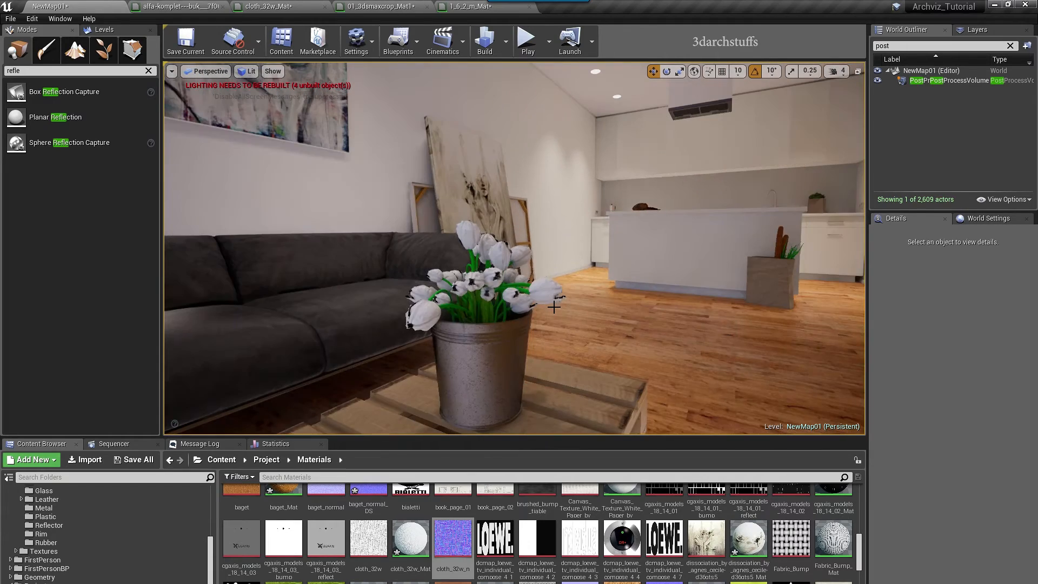
Disconnect the constant from the bucket material's Metallic input and apply the material.
click(432, 260)
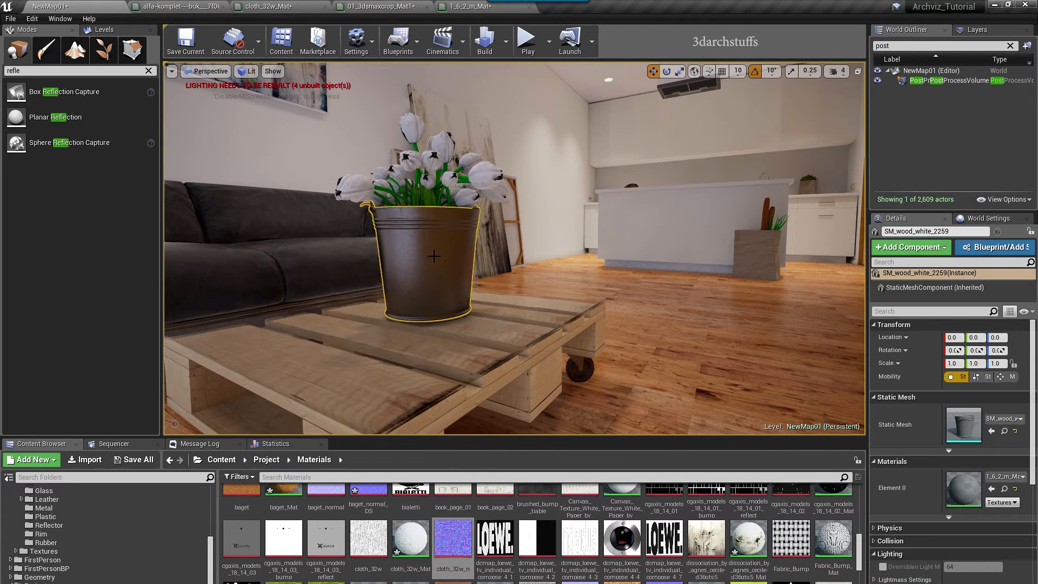
key(f)
click(454, 5)
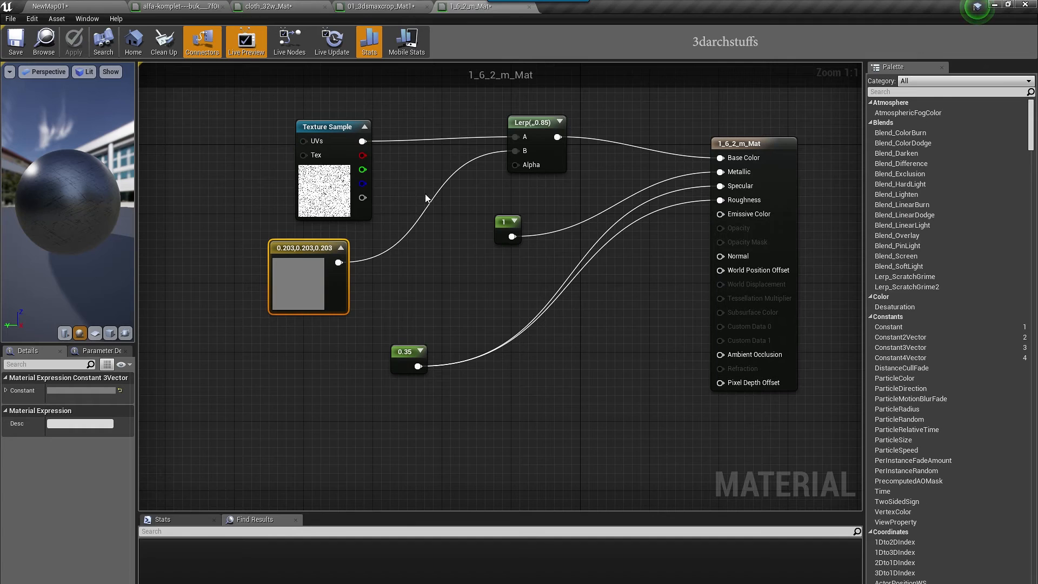
click(438, 254)
click(505, 230)
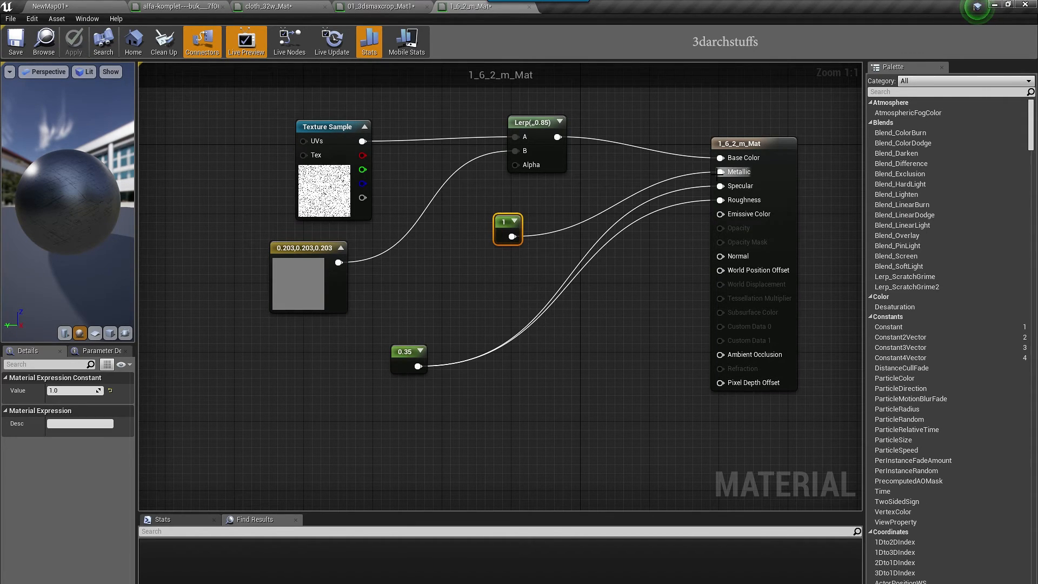
alt+click(717, 175)
click(511, 256)
click(75, 42)
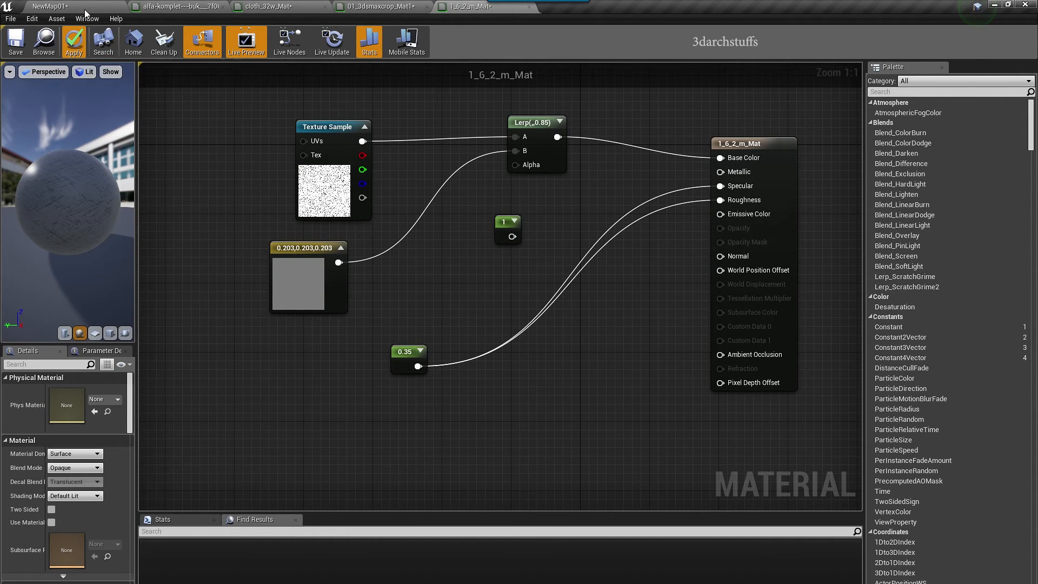
Connect the bucket material's Texture Sample directly to Base Color, bypassing the Lerp, apply the material and check the bucket in the level.
drag(363, 141, 720, 158)
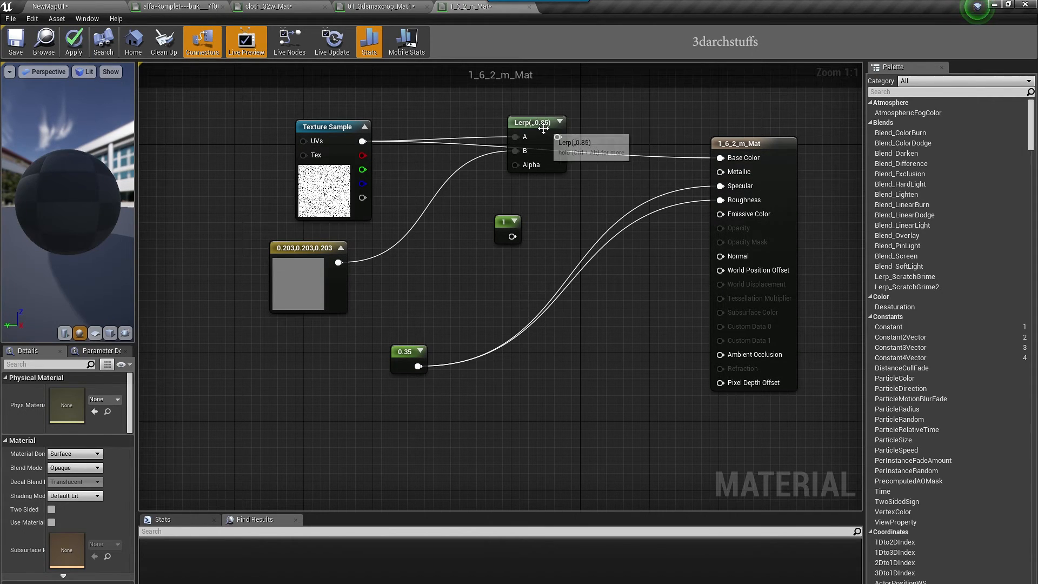
drag(533, 118, 546, 96)
right_drag(488, 203, 564, 264)
click(74, 41)
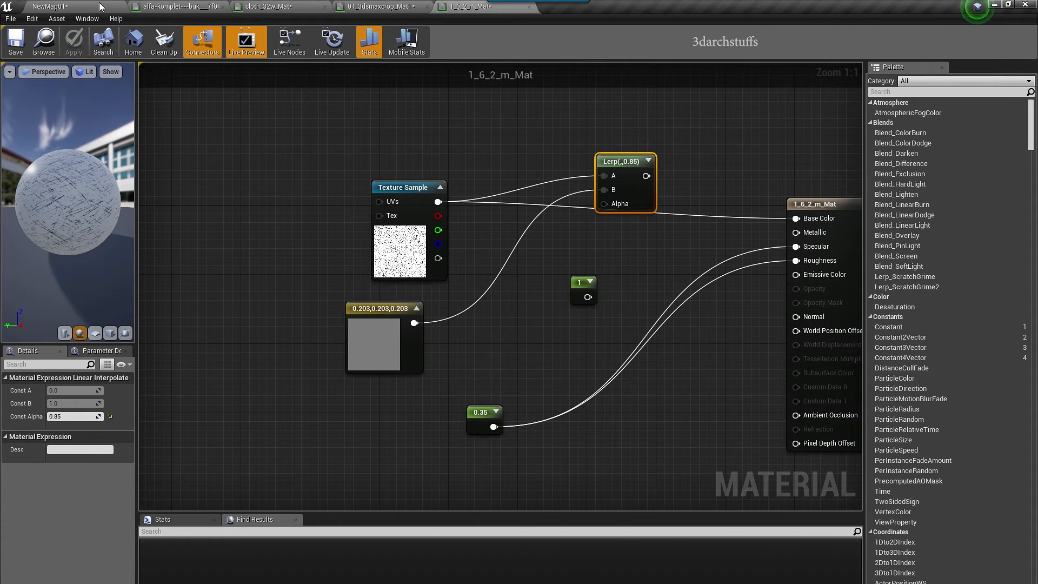
click(99, 7)
scroll(506, 265, down, 10)
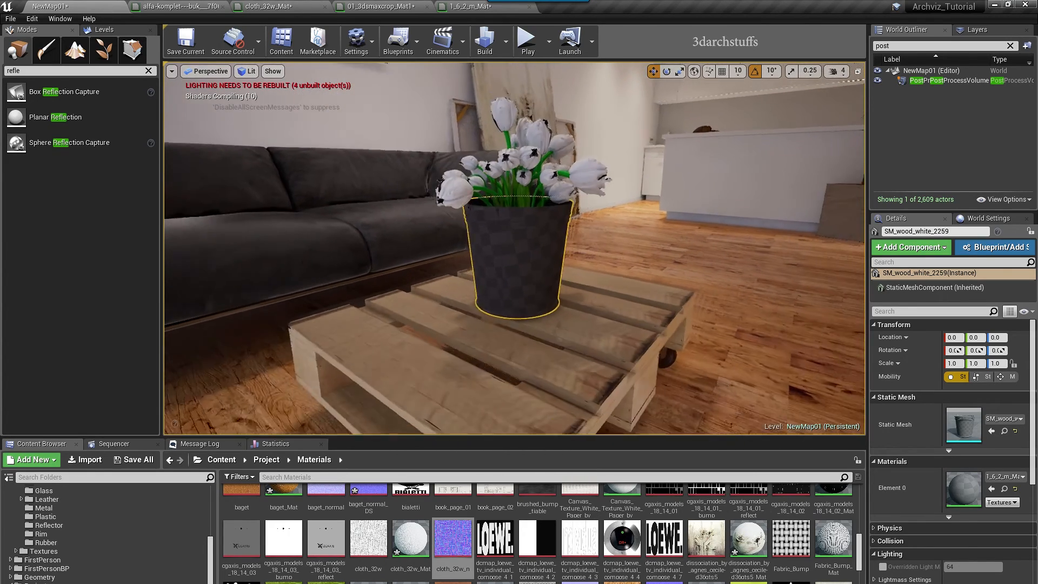
alt+drag(628, 295, 433, 281)
alt+right_drag(628, 295, 703, 295)
alt+drag(629, 294, 687, 330)
scroll(629, 295, up, 4)
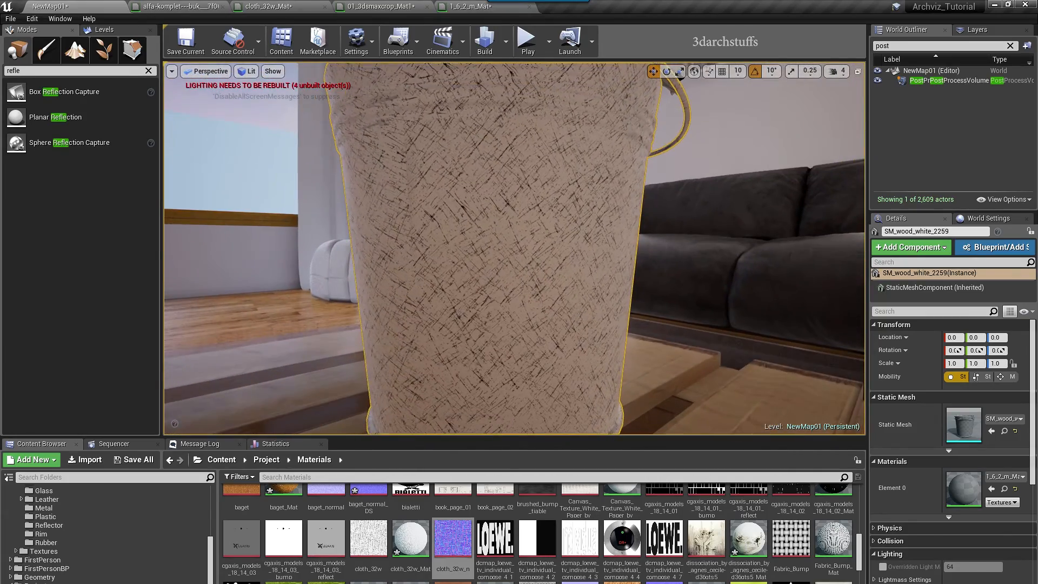
Set the bucket material's Specular and Roughness constant to 0.2, apply the material and inspect the bucket in the level.
click(463, 6)
click(79, 390)
text(.2)
key(Return)
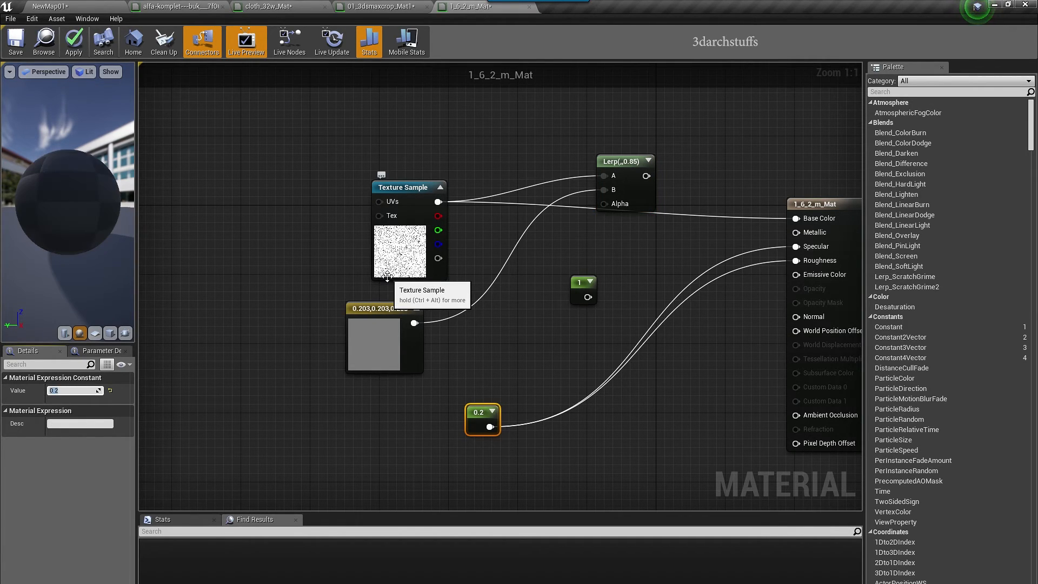
click(340, 158)
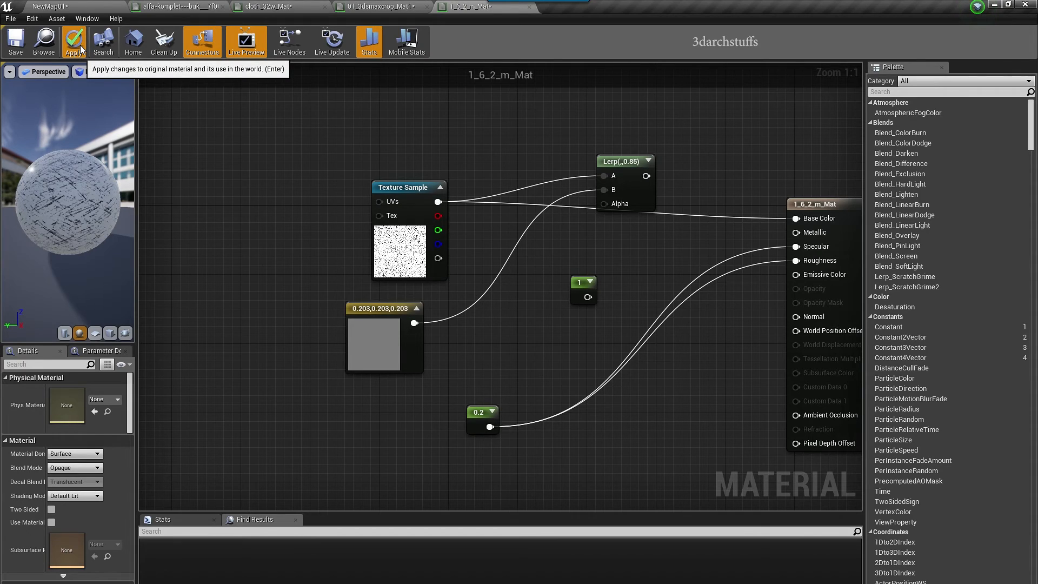
click(80, 45)
click(87, 3)
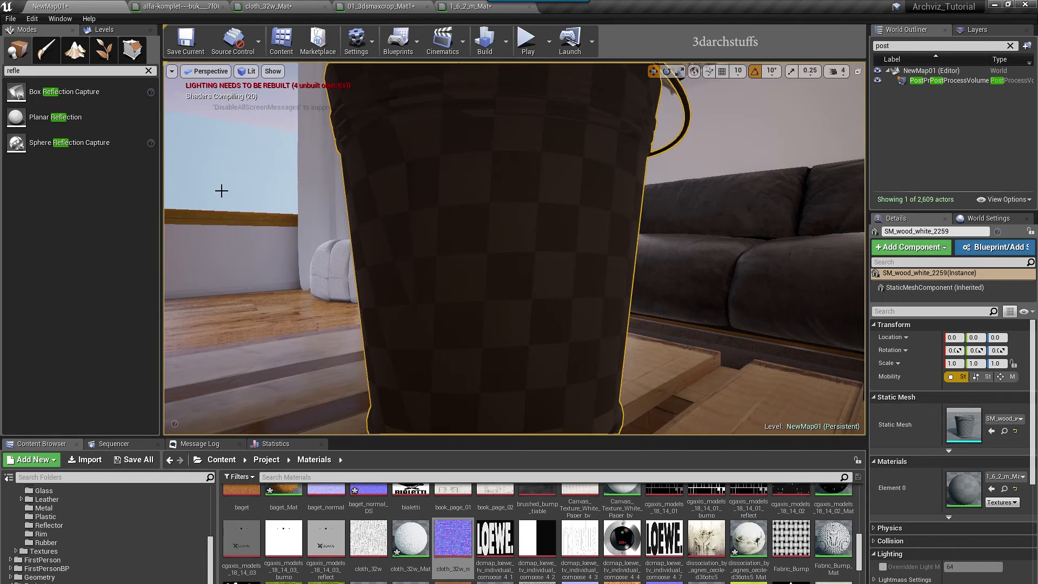
alt+drag(452, 287, 416, 254)
alt+right_drag(451, 287, 397, 287)
alt+drag(451, 287, 503, 284)
alt+right_drag(451, 287, 473, 287)
alt+drag(452, 287, 373, 260)
alt+drag(608, 305, 754, 348)
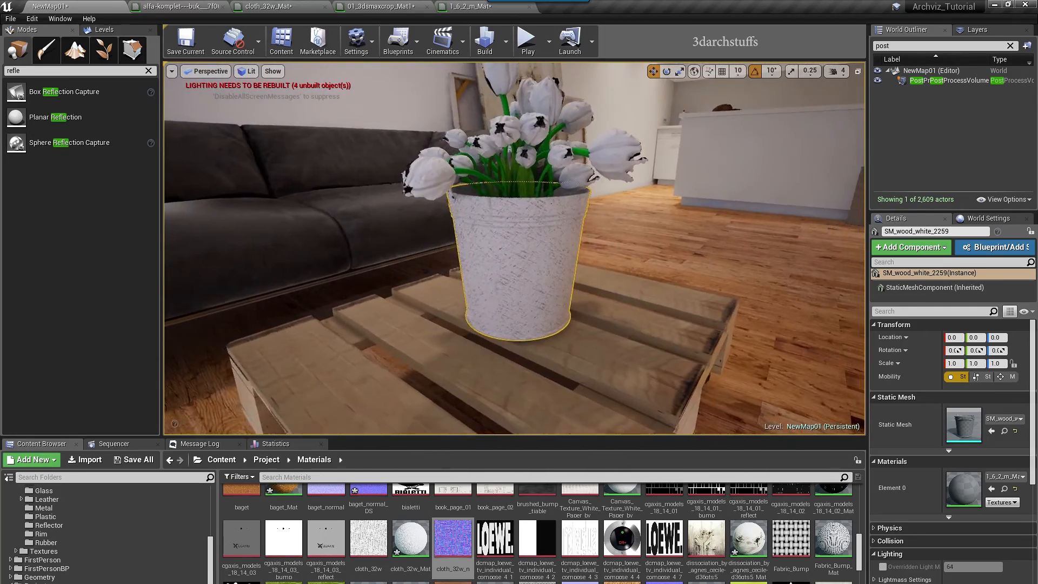
alt+right_drag(607, 305, 565, 305)
alt+drag(608, 305, 671, 259)
Select the wall clock and examine its assigned materials.
key(Escape)
right_drag(608, 305, 722, 191)
right_drag(589, 333, 511, 406)
scroll(595, 329, up, 3)
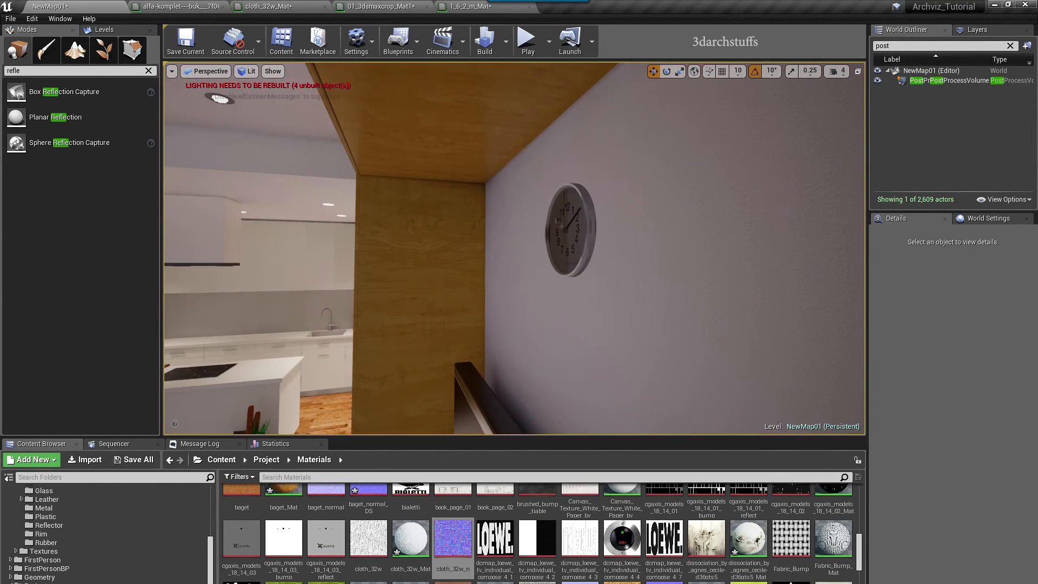
click(577, 216)
scroll(929, 543, down, 3)
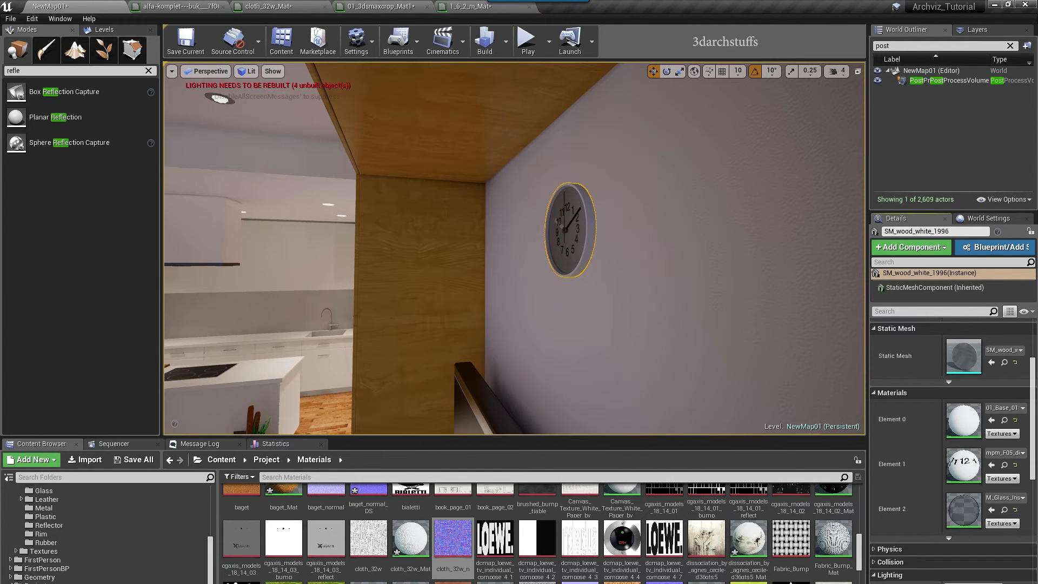
Open the bearded man portrait's material and connect a new Constant to Specular and Roughness.
key(Escape)
right_drag(596, 322, 411, 238)
mouse_move(500, 255)
right_down()
mouse_move(535, 269)
mouse_move(433, 346)
mouse_move(470, 378)
mouse_move(649, 265)
mouse_move(719, 254)
mouse_move(773, 257)
mouse_move(822, 287)
mouse_move(830, 357)
mouse_move(529, 255)
mouse_move(587, 230)
mouse_move(608, 243)
mouse_move(822, 260)
right_up()
mouse_move(479, 222)
right_down()
mouse_move(378, 125)
mouse_move(405, 95)
mouse_move(249, 94)
mouse_move(490, 221)
mouse_move(522, 216)
mouse_move(543, 266)
right_up()
click(544, 266)
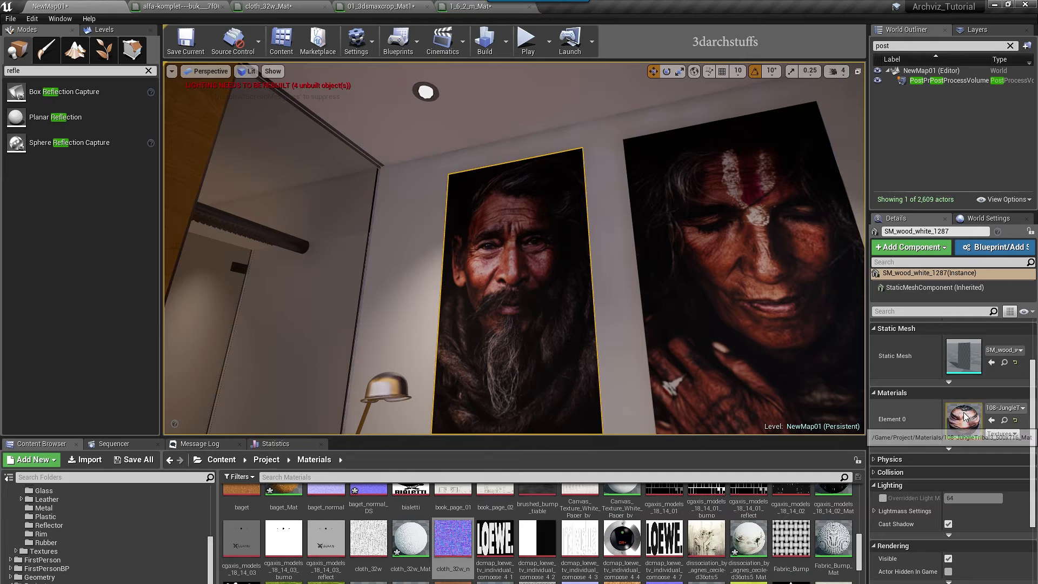
scroll(957, 433, up, 3)
double_click(963, 493)
click(284, 323)
drag(301, 343, 366, 314)
drag(447, 226, 447, 223)
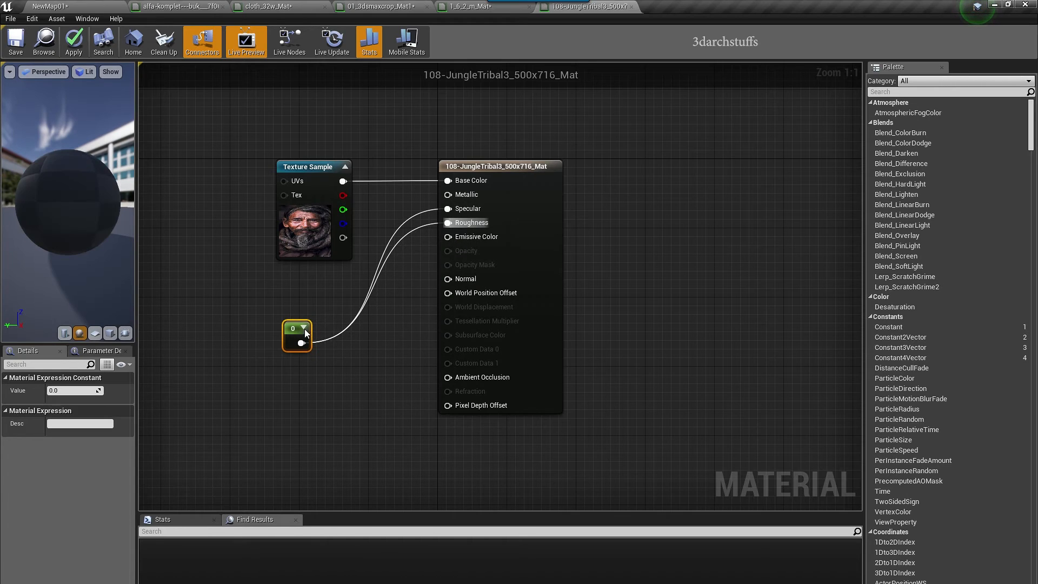
Set the constant in the 108-JungleTribal3 material to 0.25 and apply the material.
click(77, 388)
text(.)
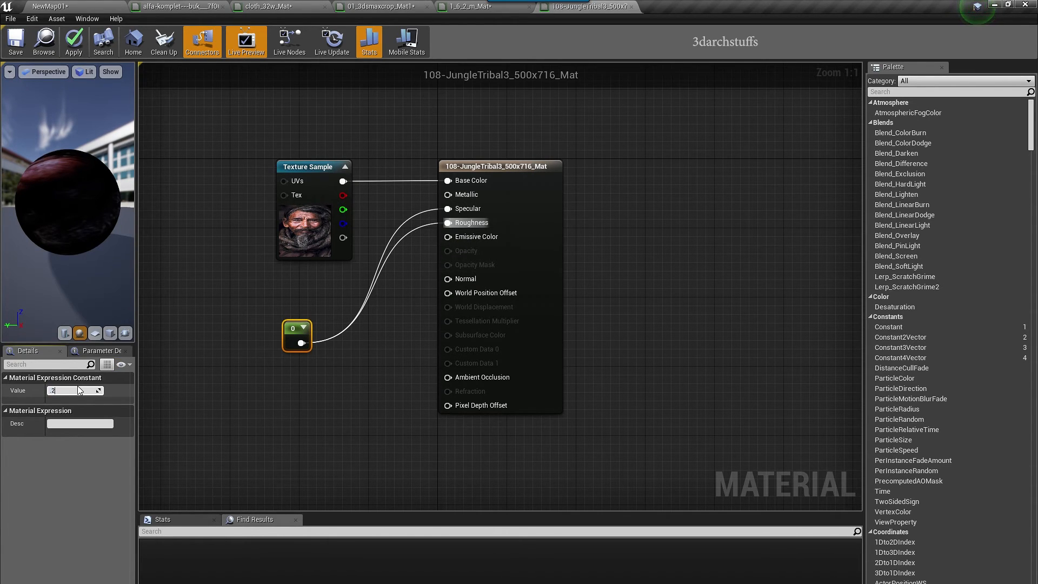
text(25)
key(Return)
click(79, 49)
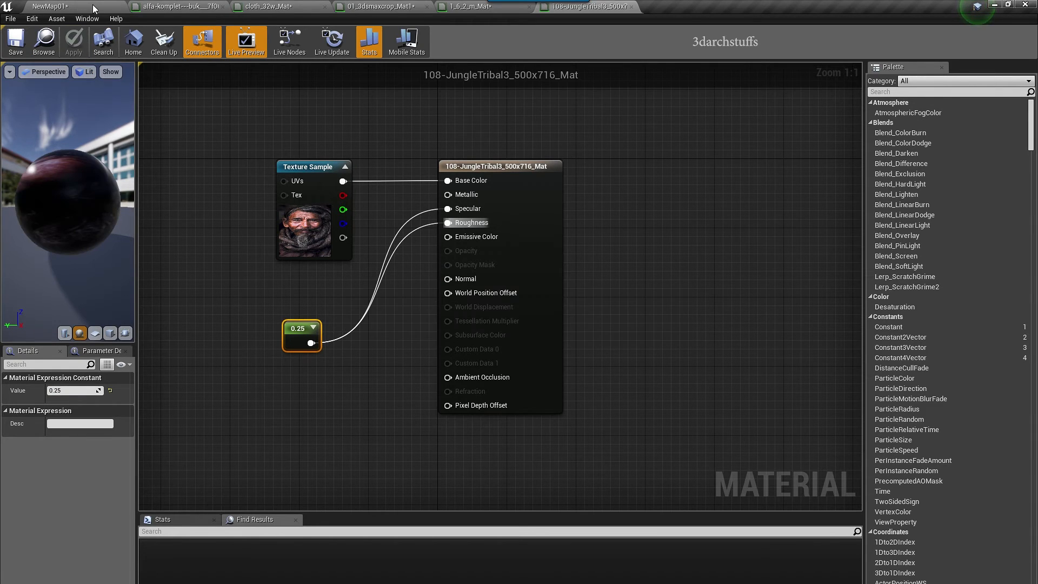
Open the neighbouring face-paint portrait's material and connect a new Constant to Specular and Roughness.
click(92, 4)
double_click(949, 482)
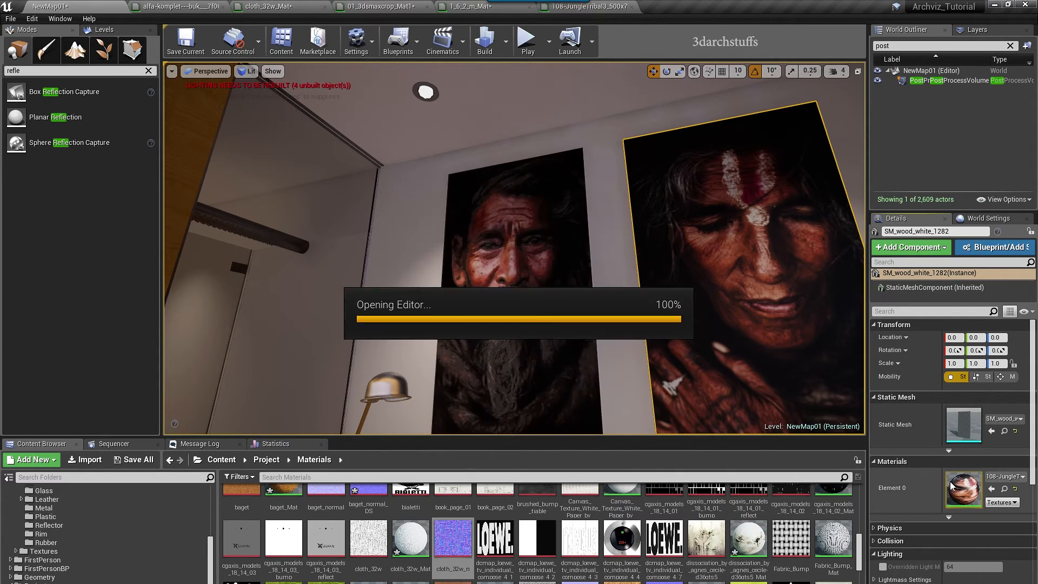
click(319, 342)
drag(312, 327, 447, 209)
drag(312, 328, 448, 223)
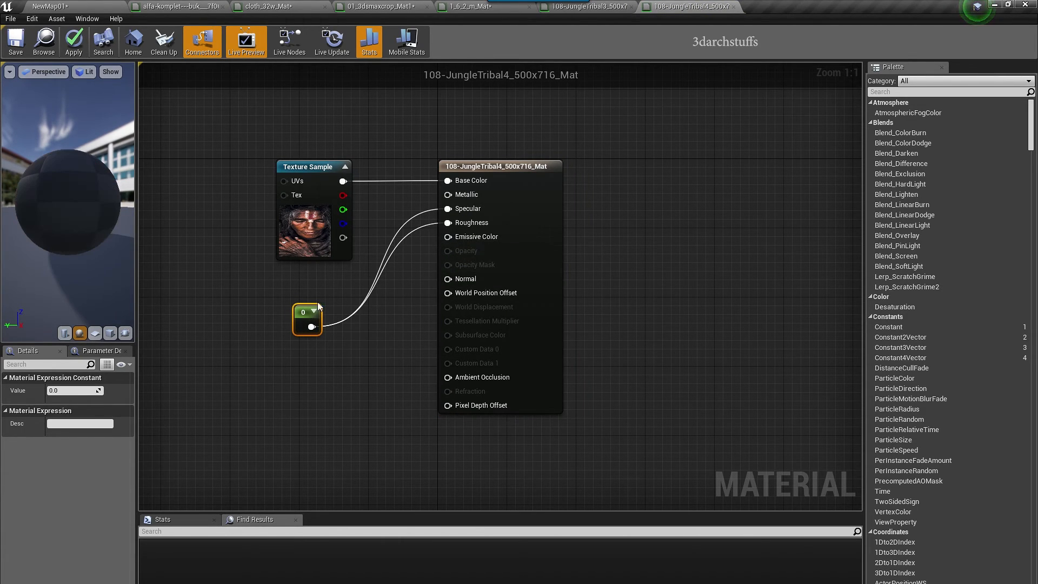
Set the constant in the 108-JungleTribal4 material to 0.25, apply the material and check the portrait in the level.
click(69, 390)
text(.25)
key(Return)
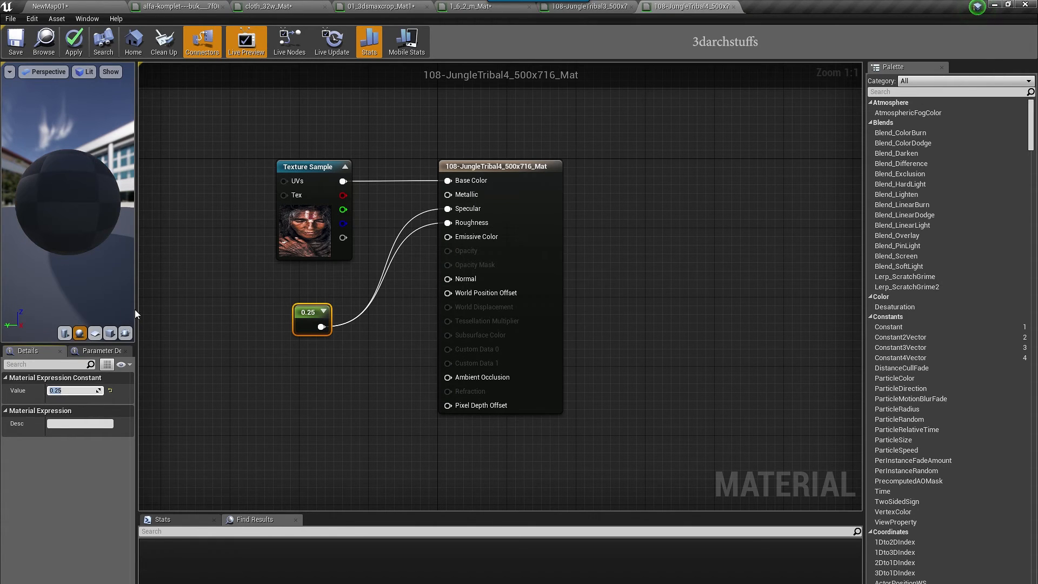
click(158, 265)
click(87, 28)
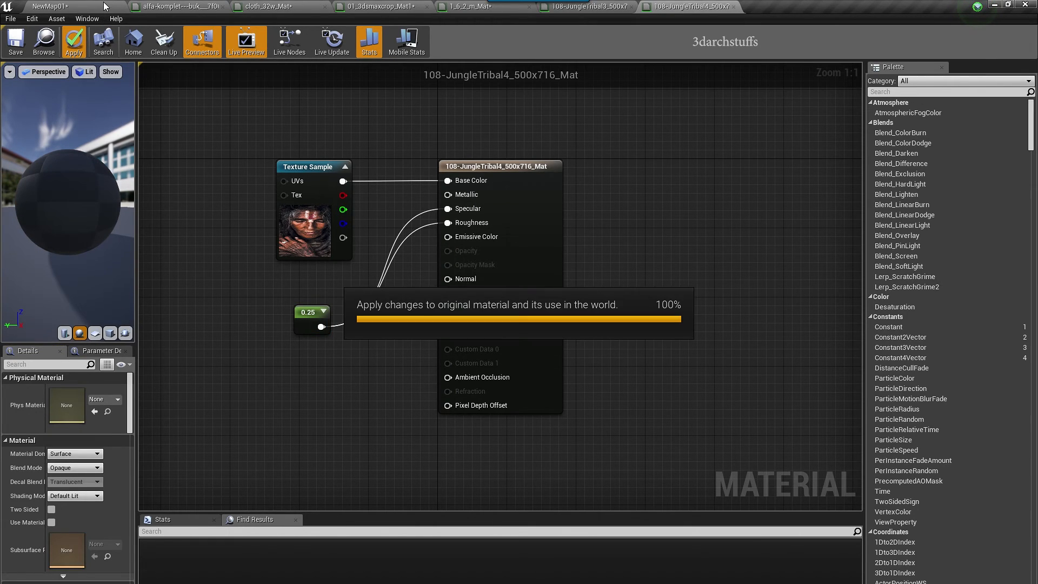
click(105, 6)
right_drag(536, 242, 571, 298)
key(Escape)
click(642, 194)
key(f)
mouse_move(615, 220)
alt+mouse_down()
mouse_move(709, 195)
mouse_move(754, 122)
mouse_move(719, 179)
alt+mouse_up()
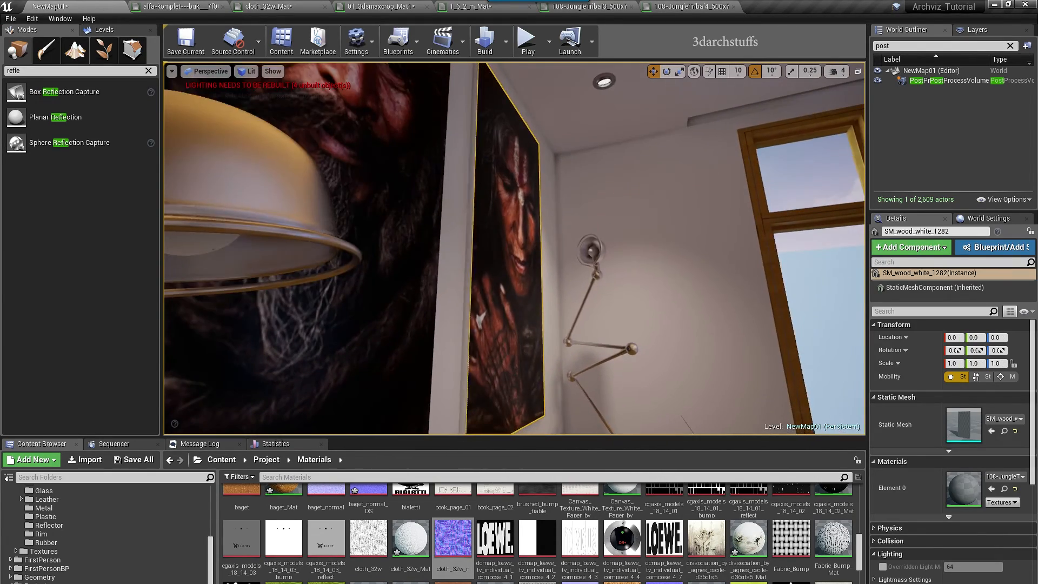
scroll(559, 251, up, 2)
mouse_move(611, 227)
alt+mouse_down()
mouse_move(532, 271)
mouse_move(602, 248)
mouse_move(585, 257)
mouse_move(566, 239)
mouse_move(590, 228)
alt+mouse_up()
Reopen the 108-JungleTribal4 material and set its Specular and Roughness constant to 0.35.
double_click(959, 483)
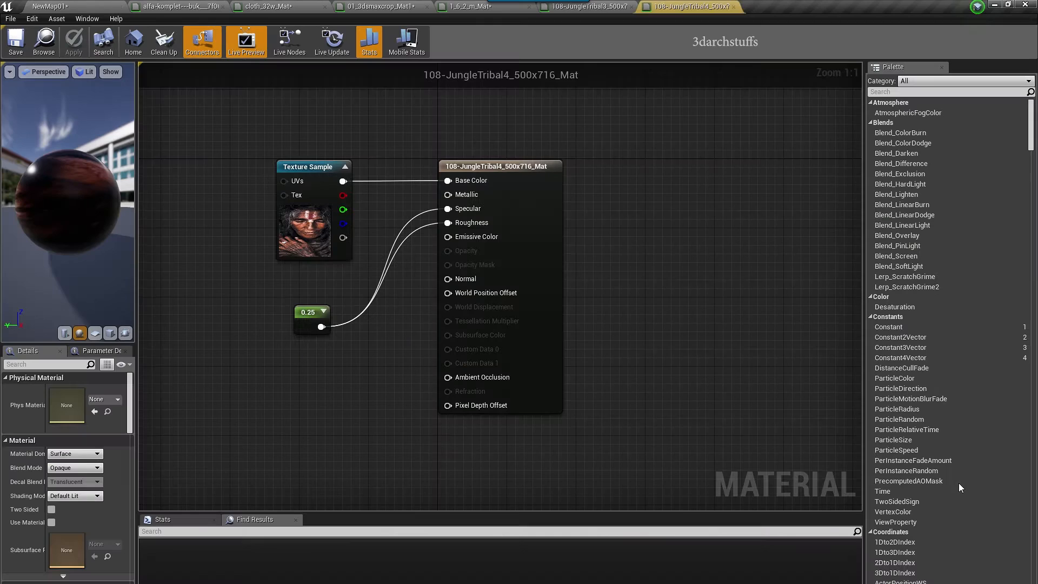
click(307, 317)
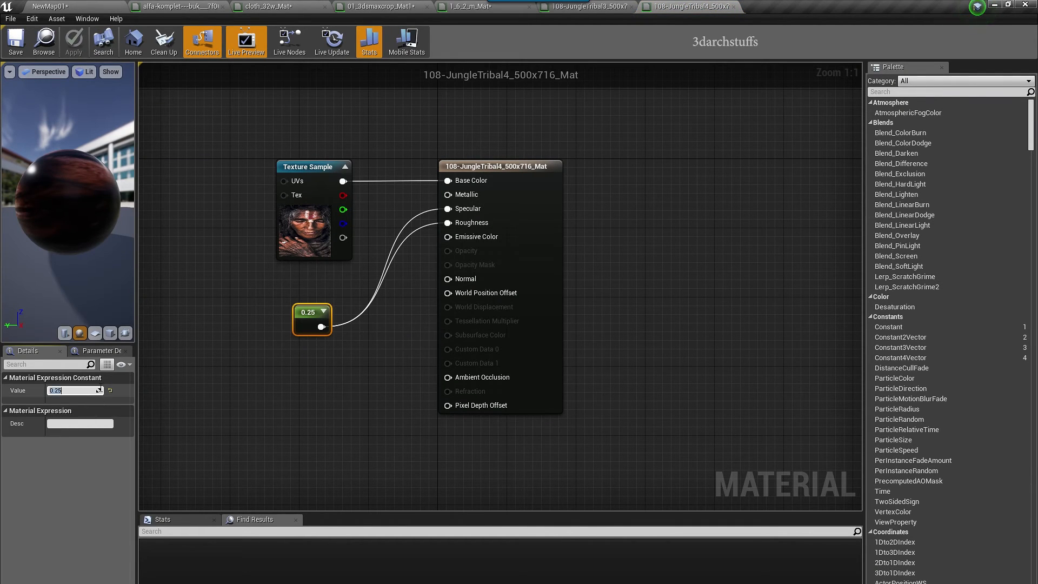
text(.35)
key(Return)
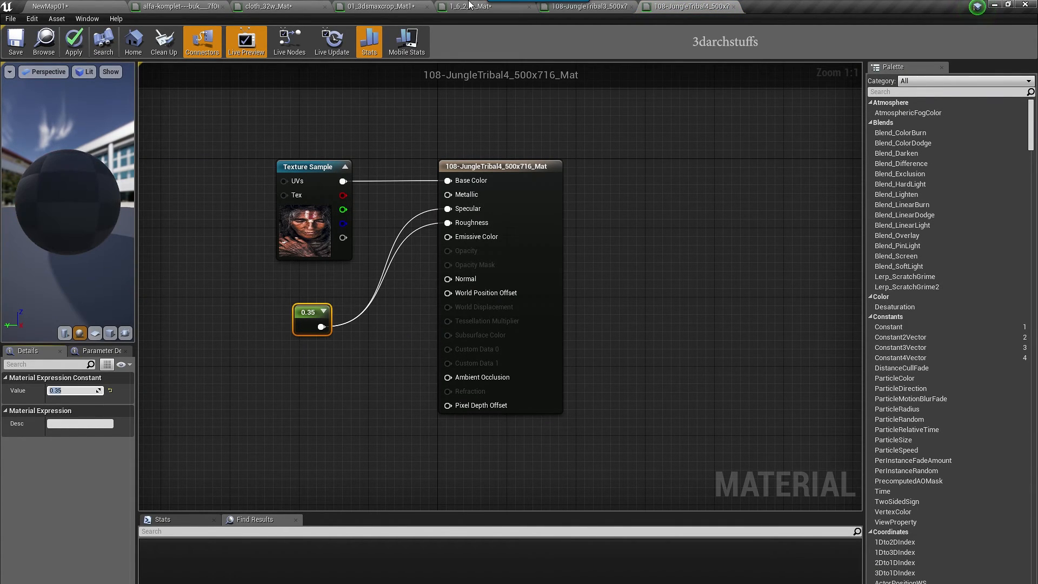
Set the constant in the 108-JungleTribal3 material to 0.35, apply both portrait materials and check them in the level.
click(589, 6)
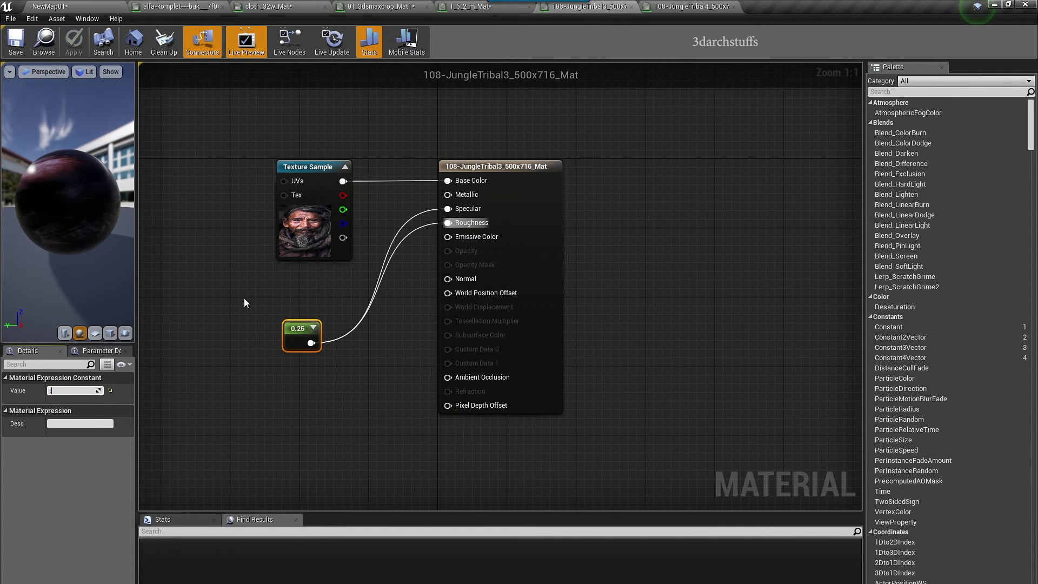
text(.35)
click(429, 103)
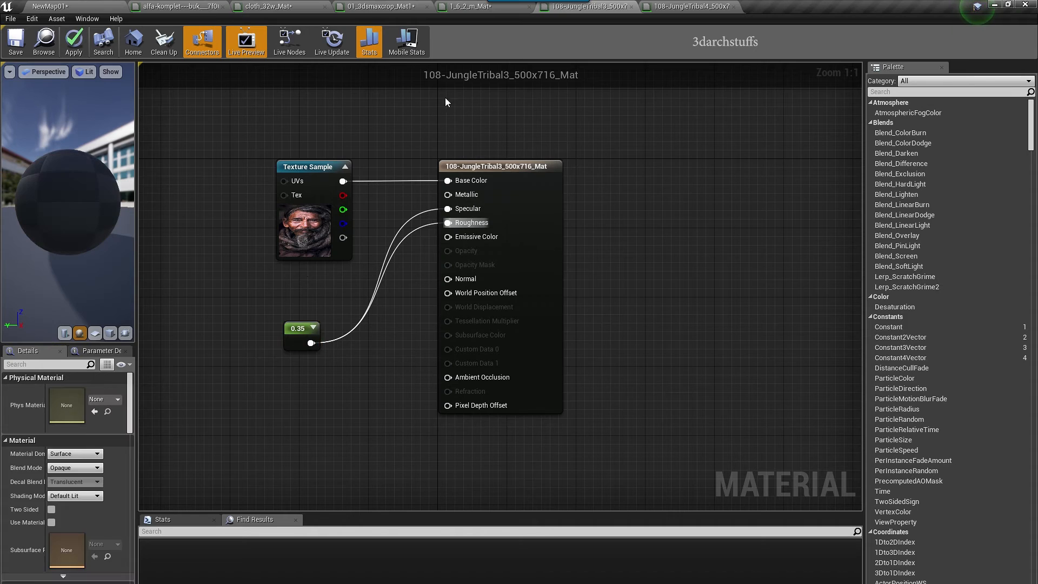
click(694, 6)
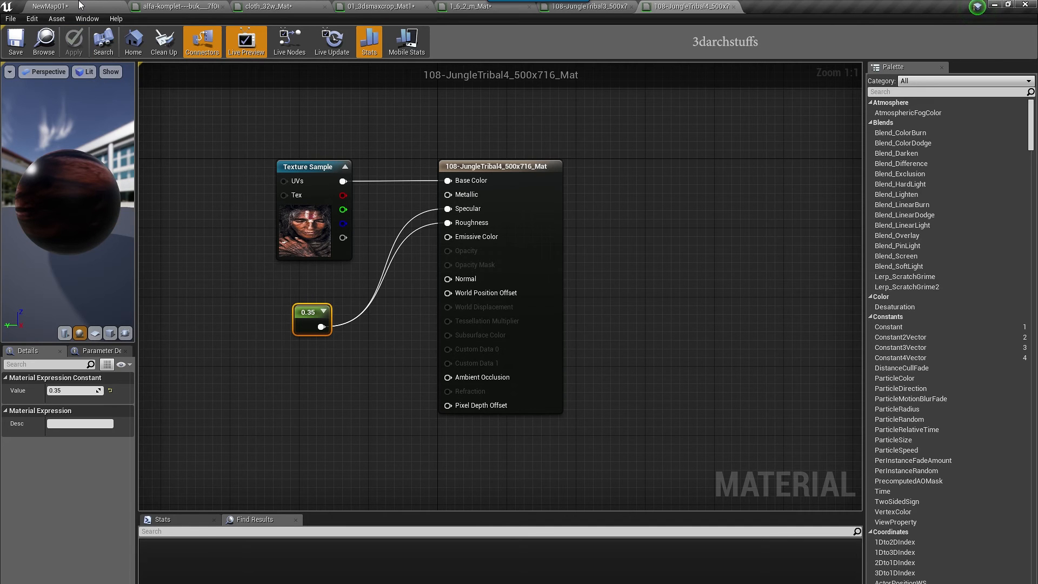
click(78, 4)
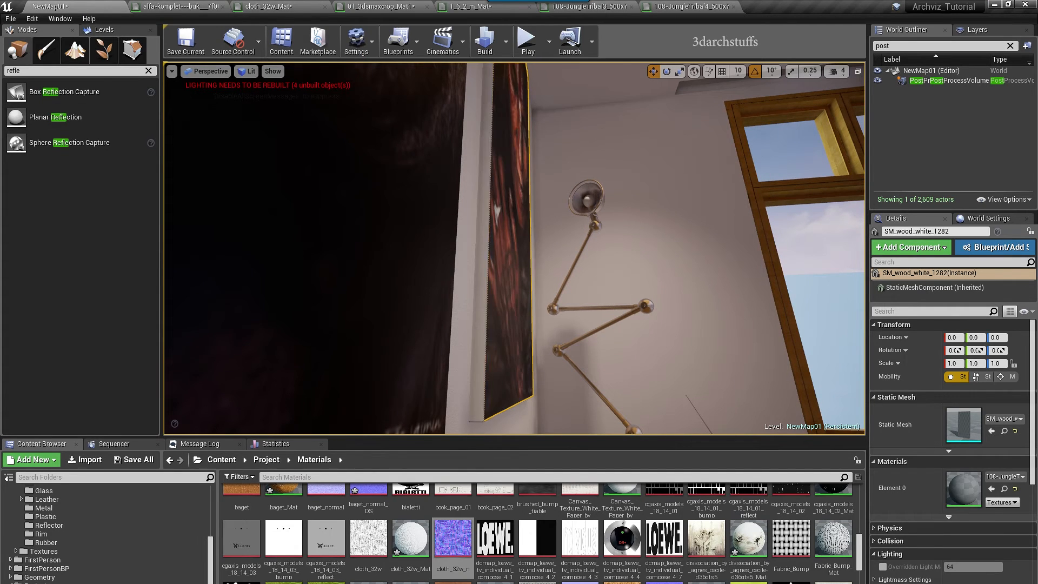
alt+drag(514, 249, 394, 249)
right_drag(491, 251, 447, 233)
alt+drag(491, 250, 389, 308)
Select the bed's blanket, inspect its weave and copy the name of its Fabric_Bump texture.
right_drag(461, 308, 336, 327)
click(467, 330)
key(f)
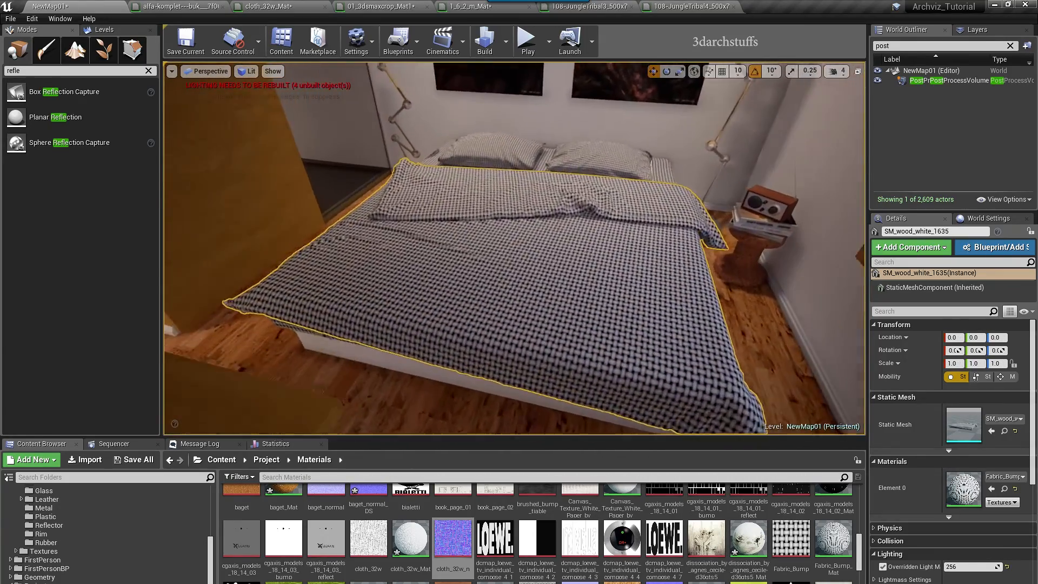
mouse_move(586, 240)
right_down()
mouse_move(578, 213)
mouse_move(586, 257)
right_up()
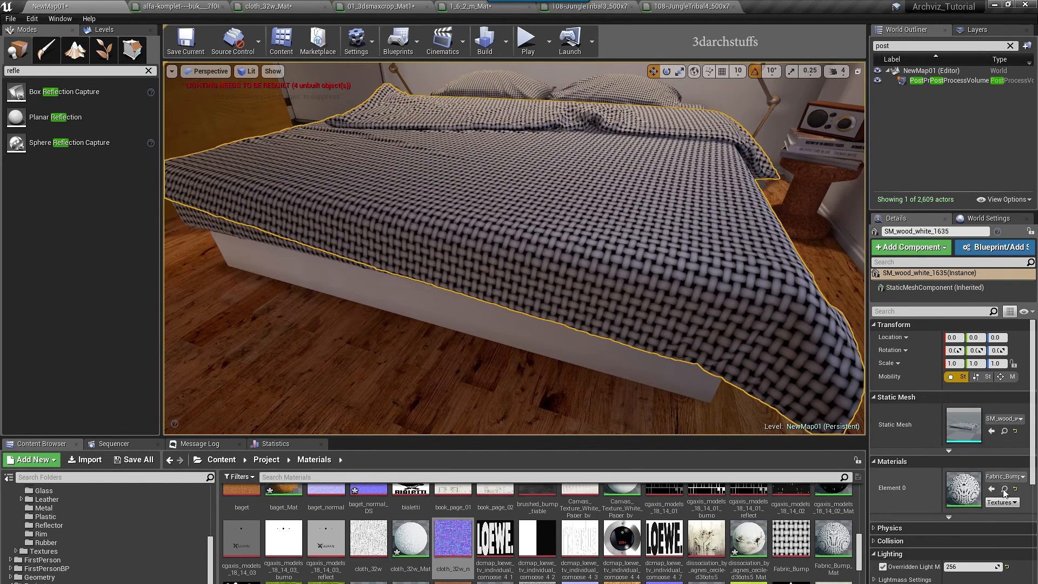
click(791, 542)
key(F2)
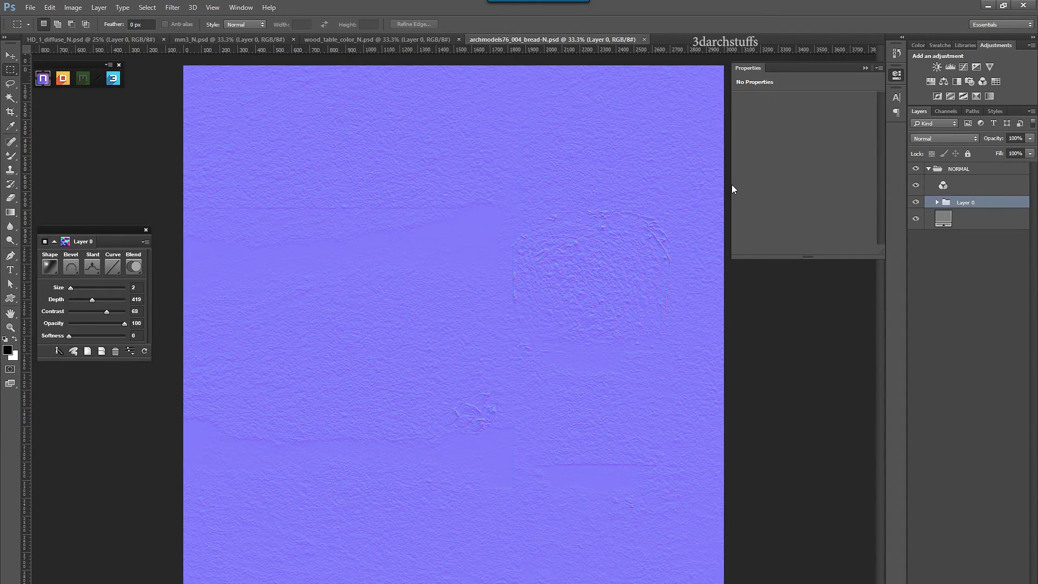
Switch to Photoshop, search the 3dsMax folder for Fabric_Bump, and look up Fabric_Bump_DS_normal among Unreal's project materials.
key(ctrl+o)
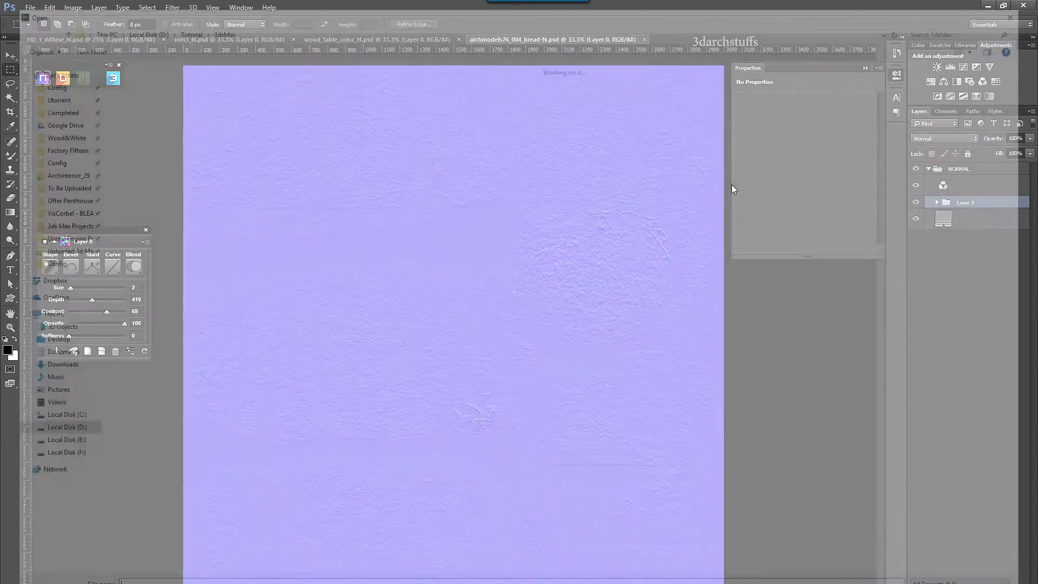
click(950, 26)
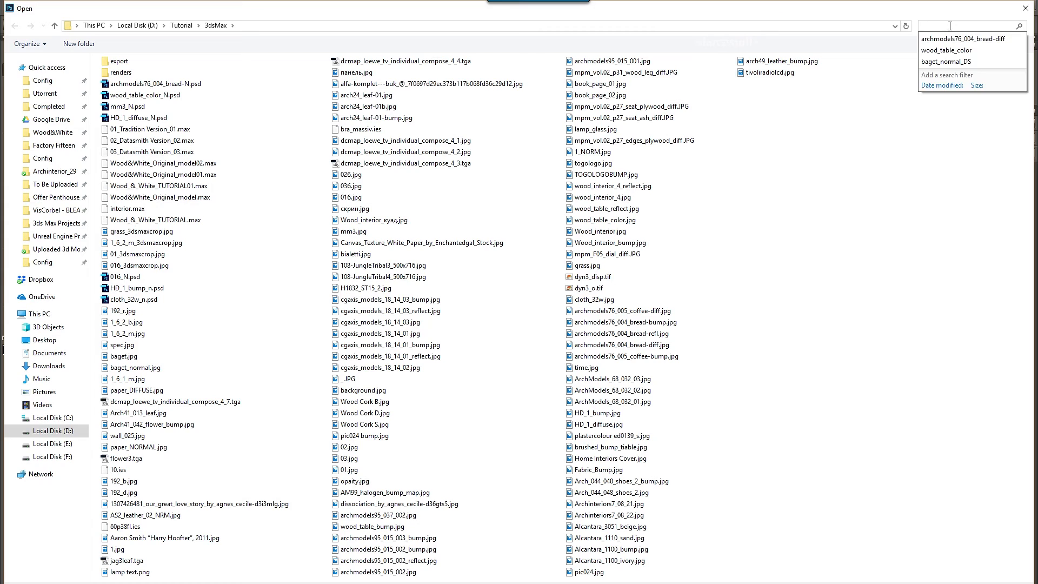
text(Fabric_Bump)
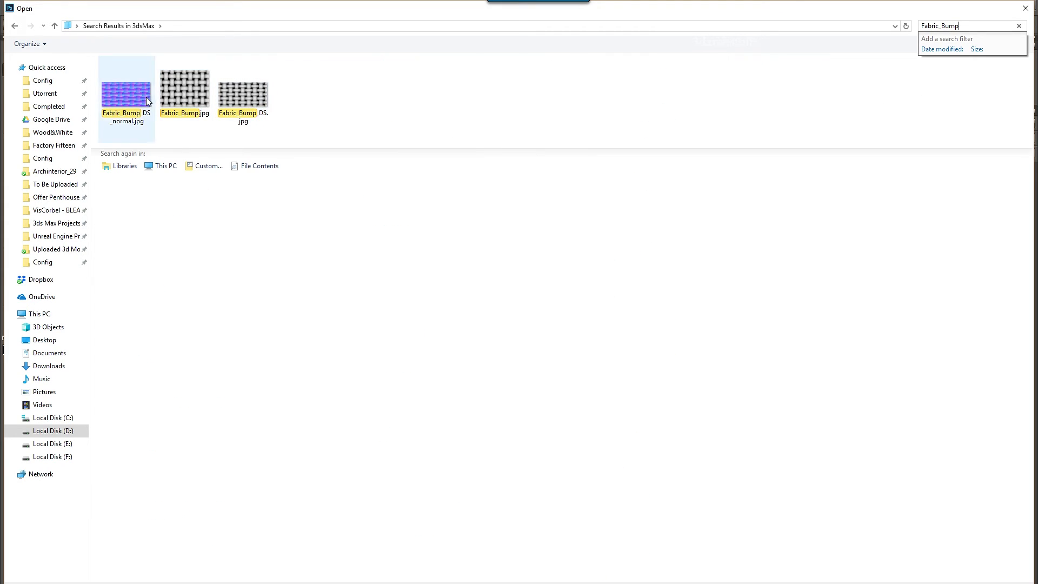
click(127, 132)
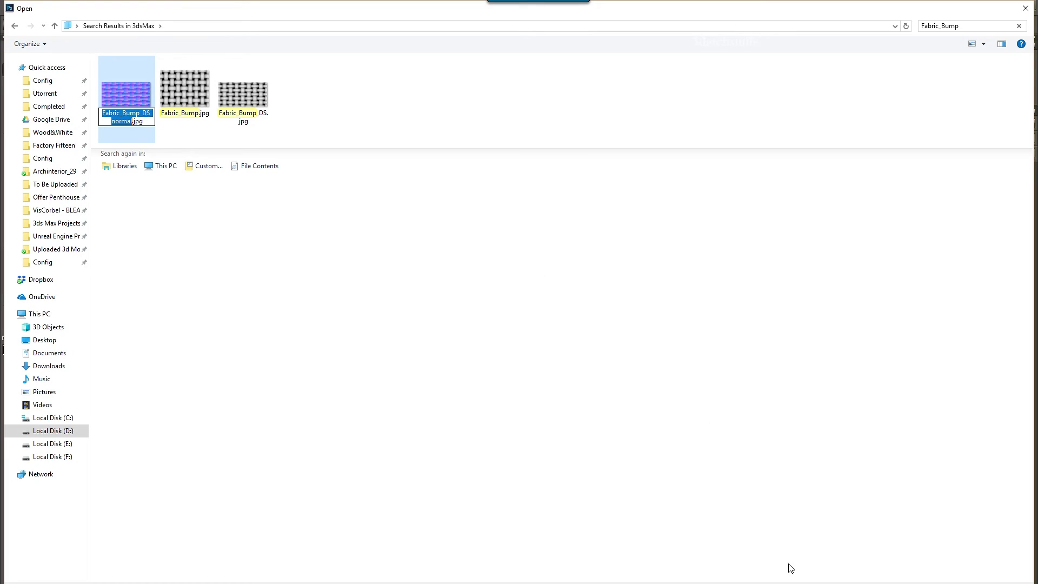
key(Return)
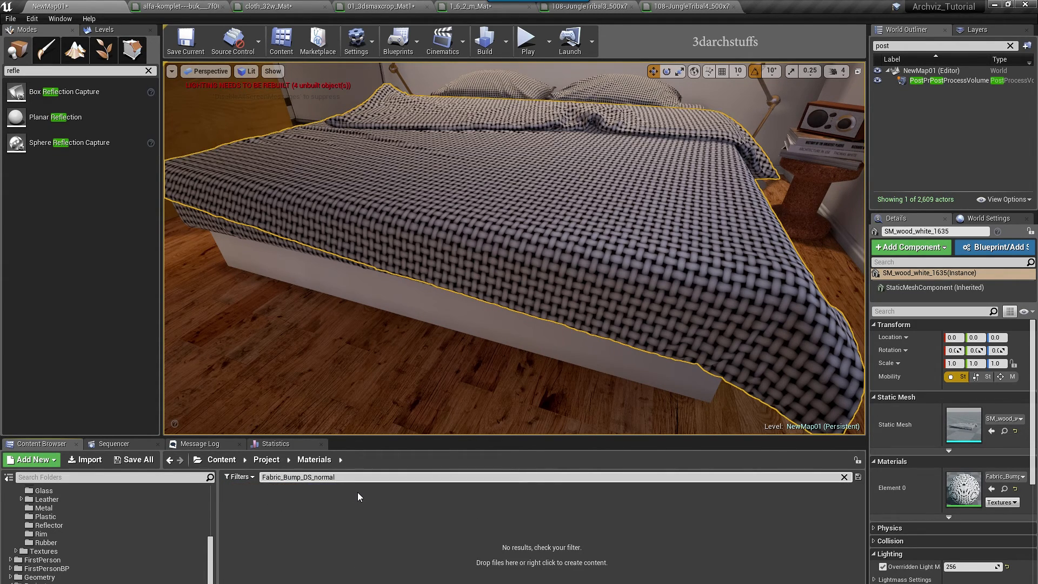
click(845, 477)
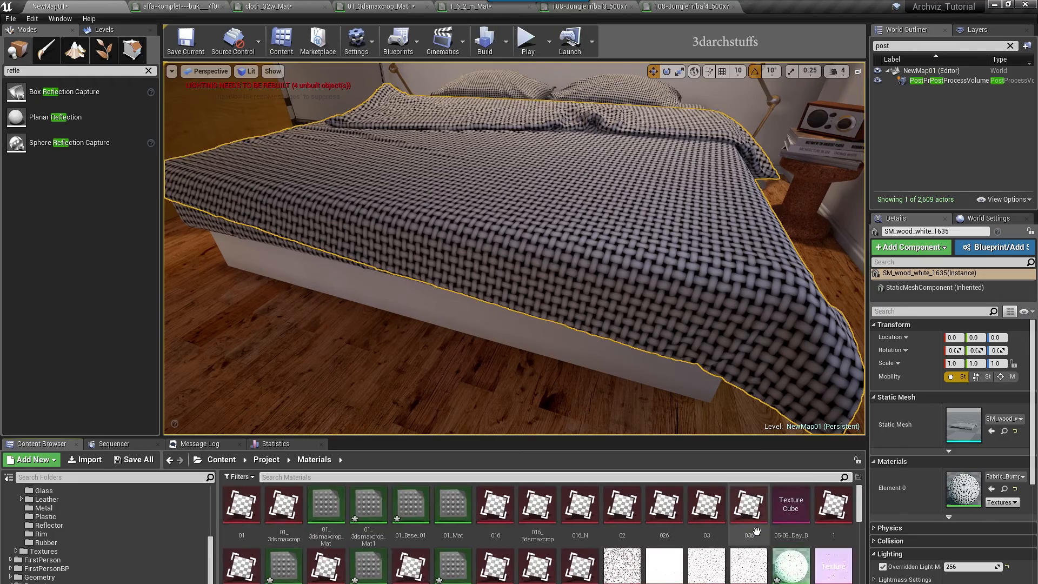
Import the Fabric_Bump_DS_normal image from the Tutorial > 3dsMax folder on drive D into the project's Materials folder.
right_click(860, 544)
click(939, 289)
click(951, 26)
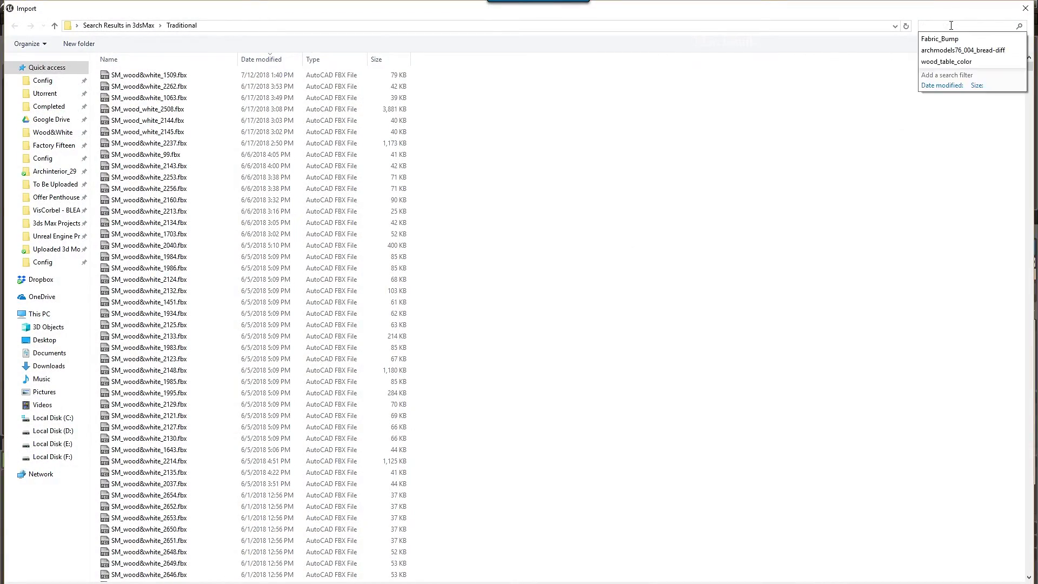
click(53, 431)
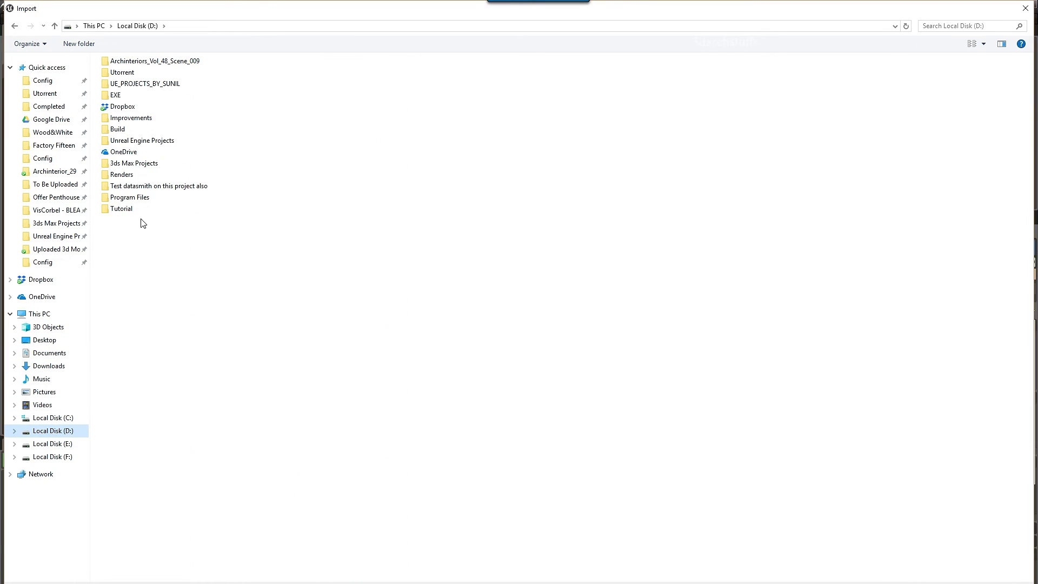
double_click(123, 210)
double_click(128, 75)
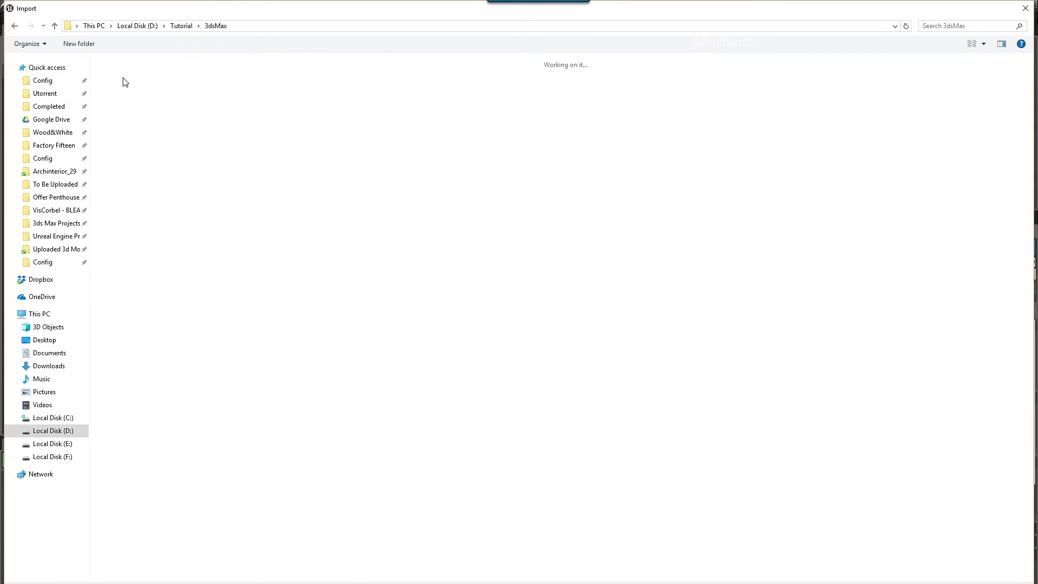
click(930, 26)
text(Fabric_Bump_DS_normal)
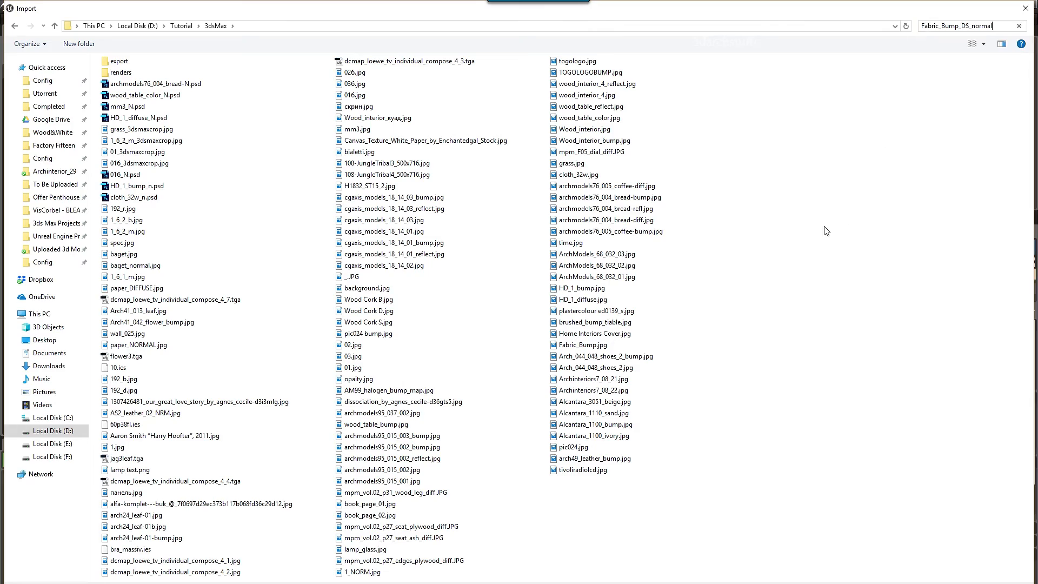
double_click(148, 71)
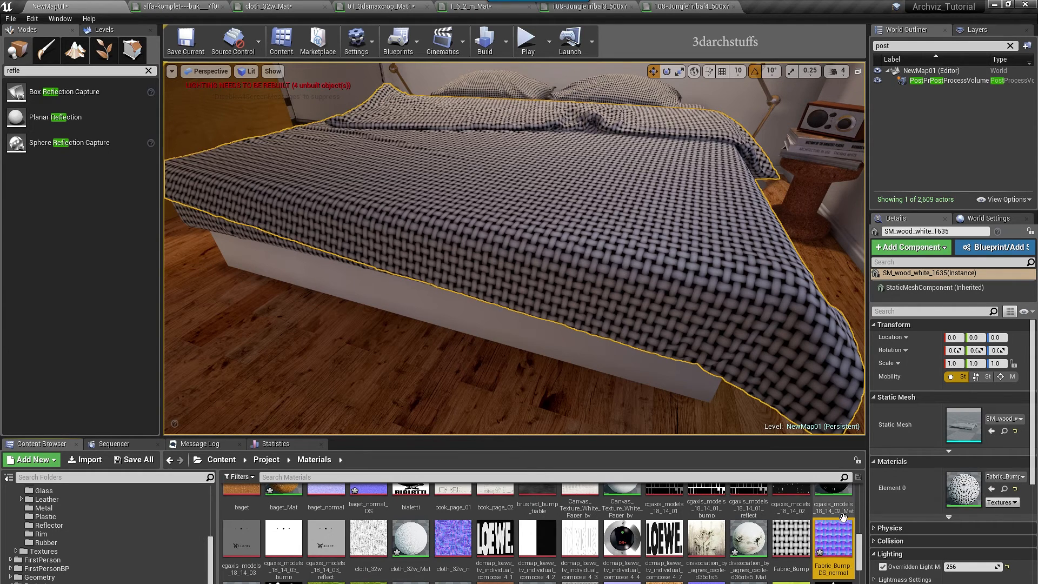
Open the bed blanket's Fabric_Bump_Mat material for editing.
drag(833, 540, 761, 101)
click(106, 2)
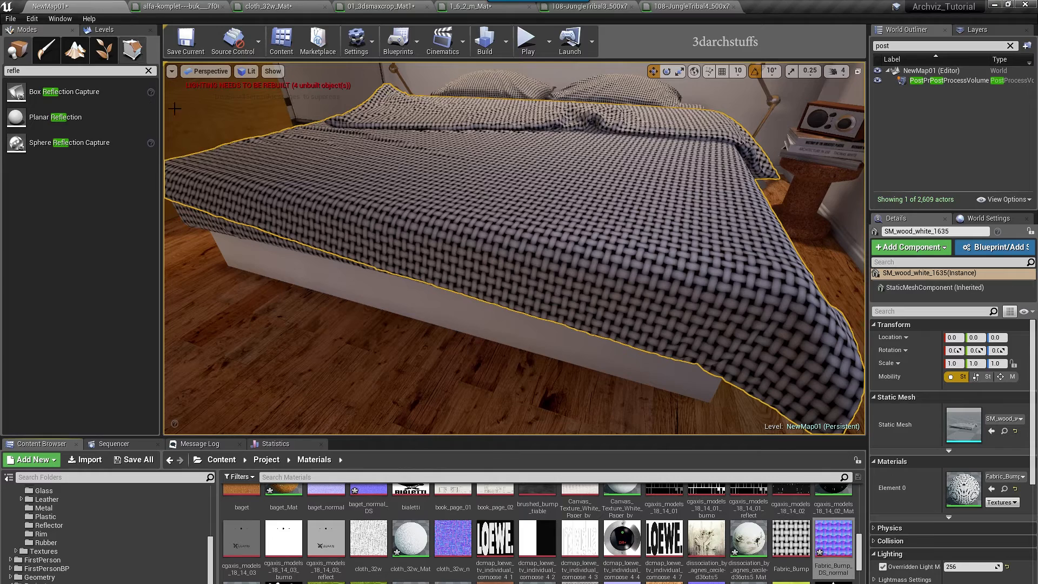
double_click(974, 487)
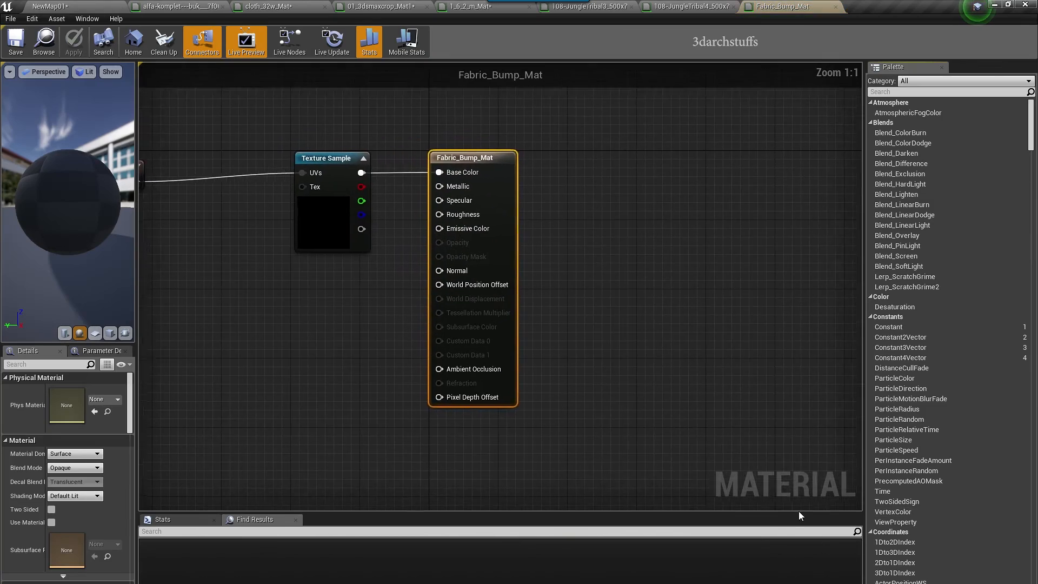
Try the Fabric_Bump_DS_normal texture as a sample in the Fabric_Bump_Mat graph, and delete that node.
click(102, 5)
drag(824, 537, 301, 327)
right_drag(371, 304, 543, 314)
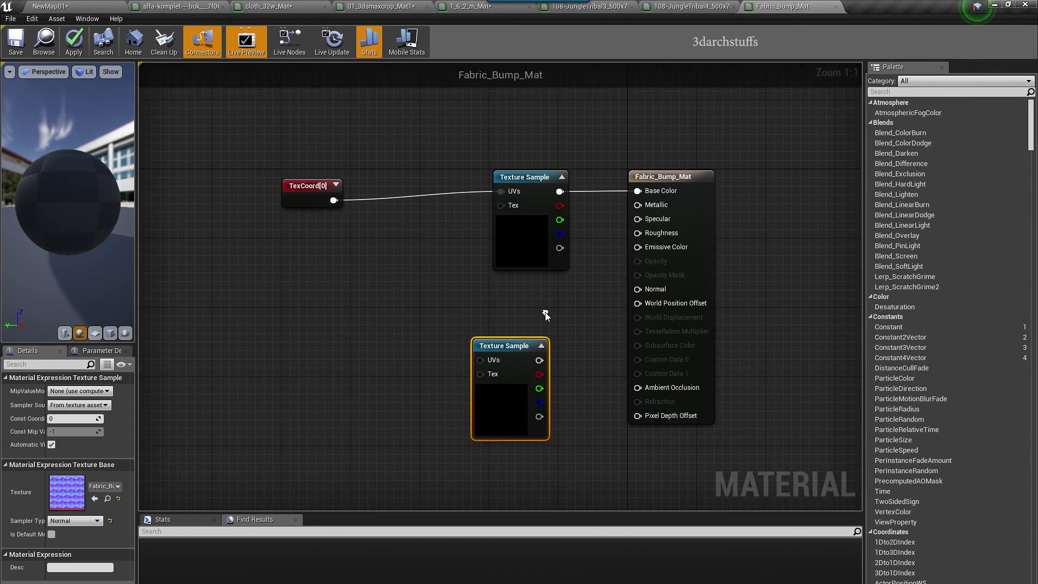
drag(513, 353, 530, 332)
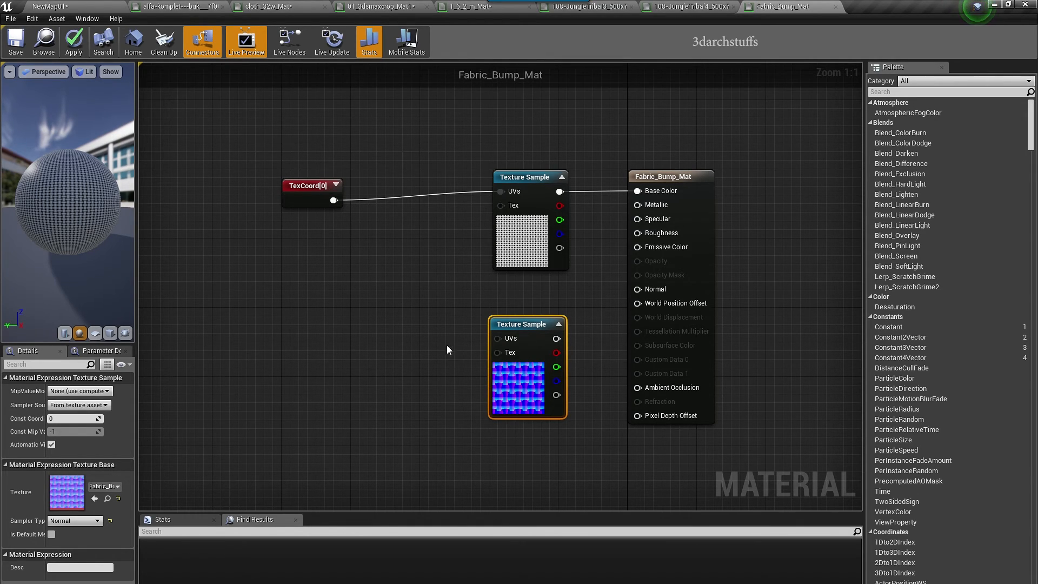
key(Delete)
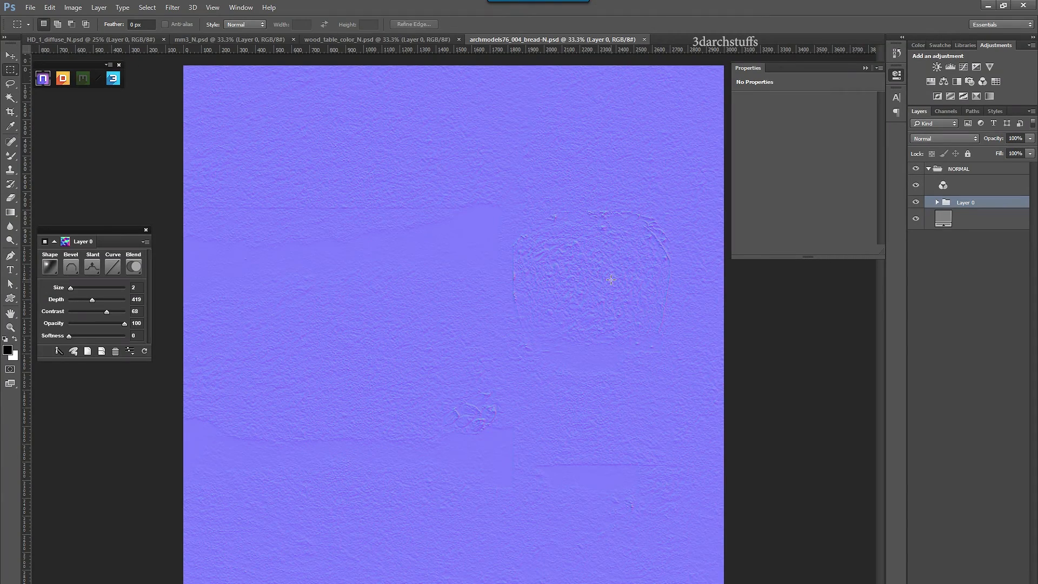
Copy the Fabric_Bump texture's name from Unreal, search for it in Photoshop's open dialog and open Fabric_Bump.jpg.
key(ctrl+o)
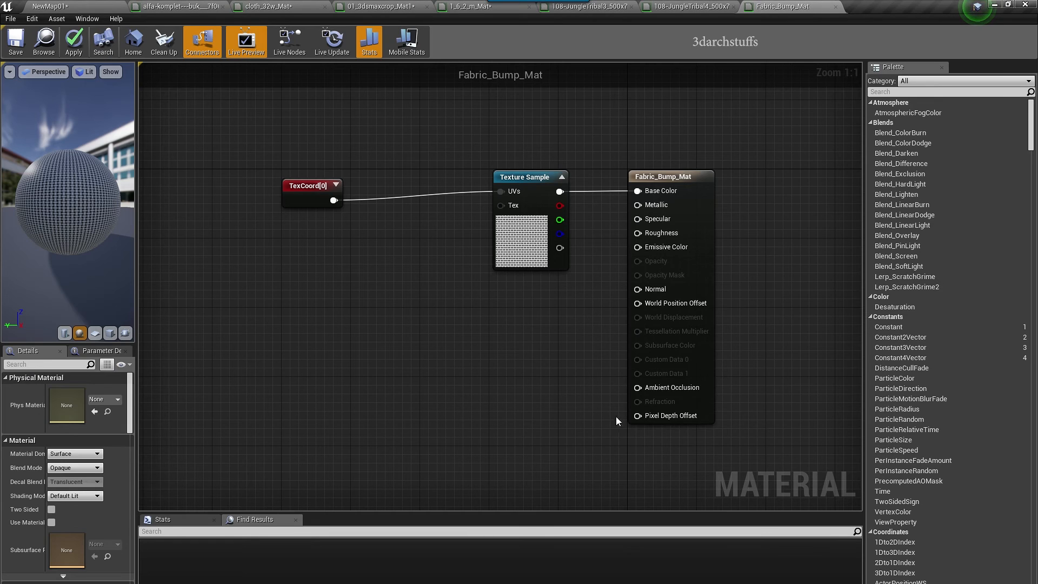
click(522, 177)
click(95, 487)
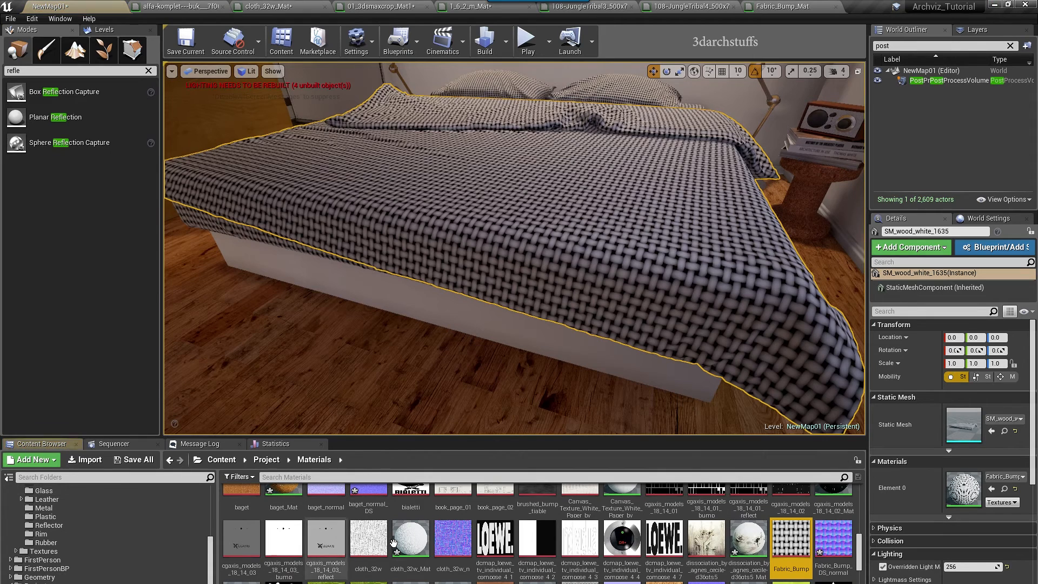
key(F2)
key(ctrl+c)
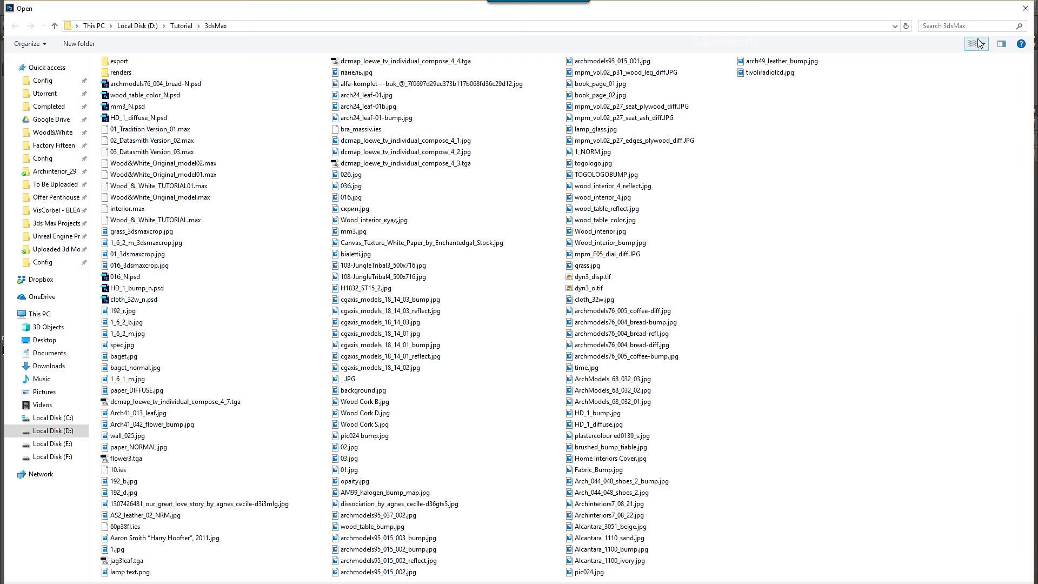
click(986, 26)
key(ctrl+v)
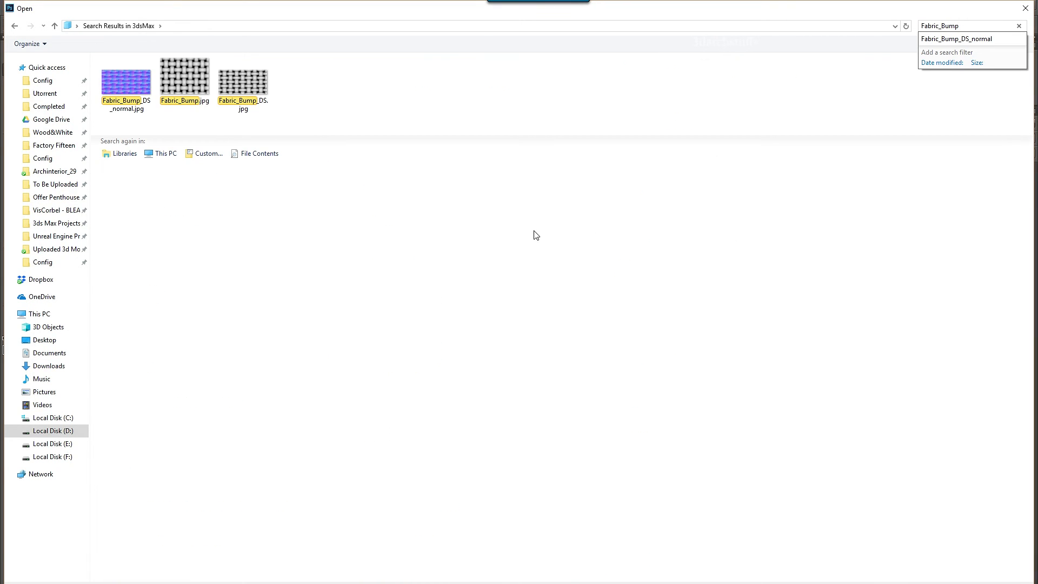
double_click(185, 75)
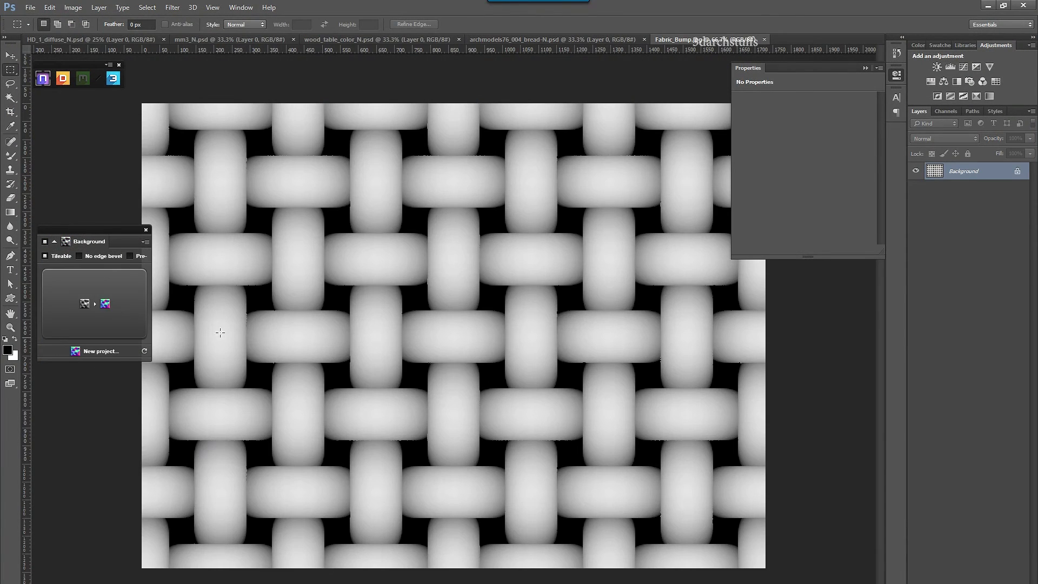
Convert the weave image to a normal map with a depth of about 339 and save it as Fabric_N.psd in the 3dsMax folder.
click(93, 308)
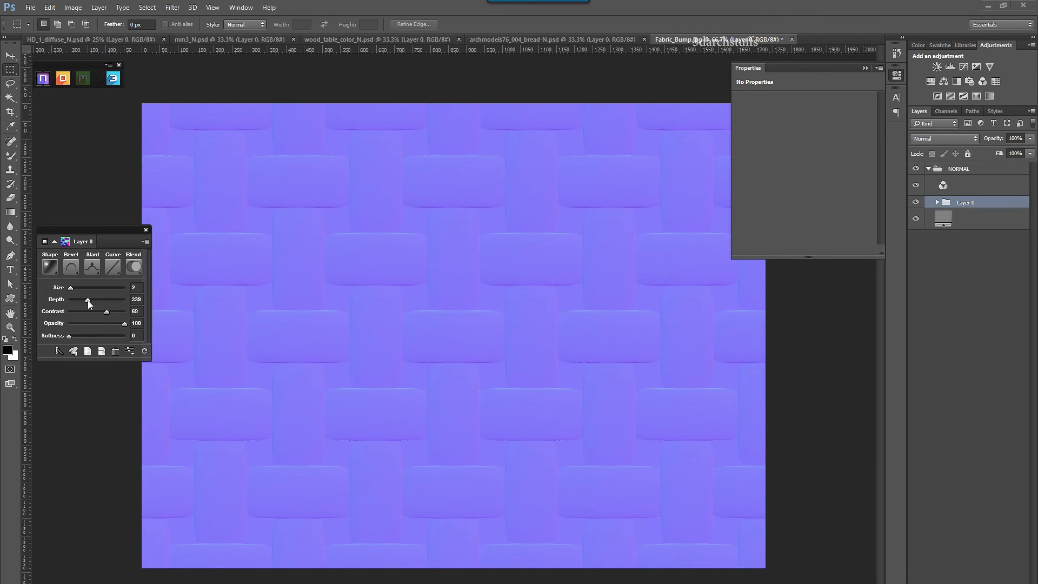
click(31, 8)
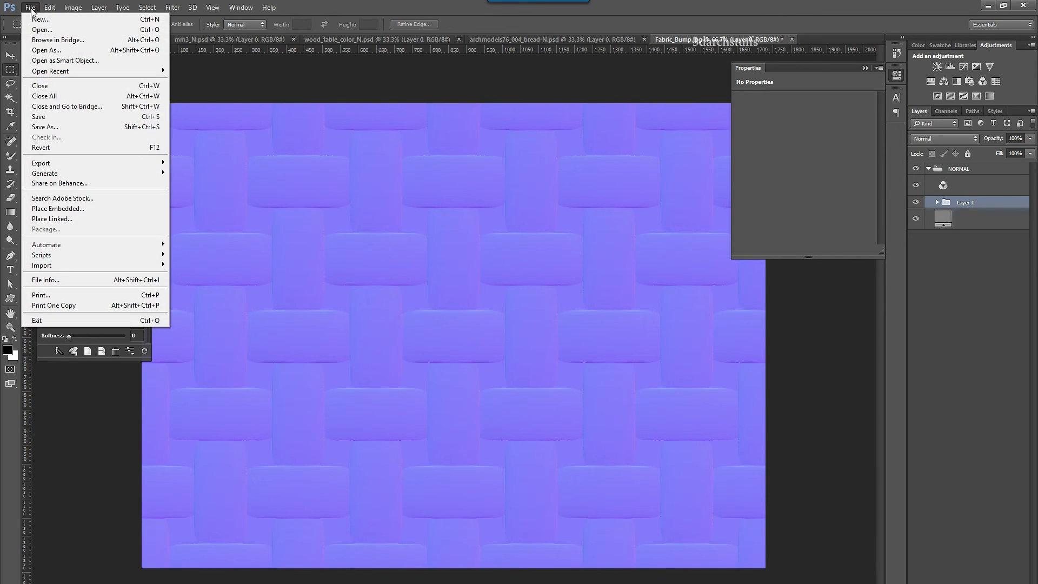
click(43, 134)
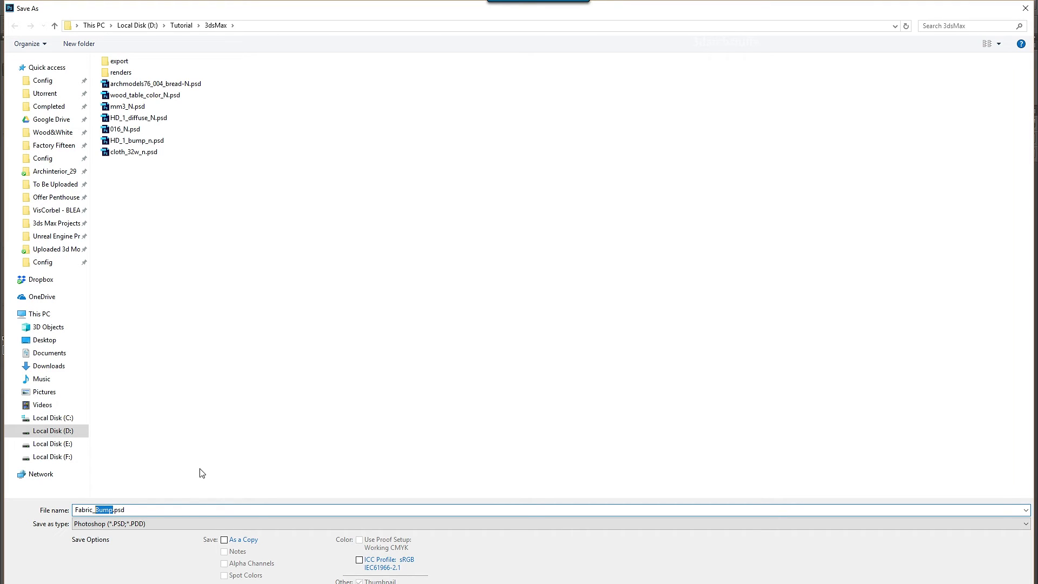
key(Return)
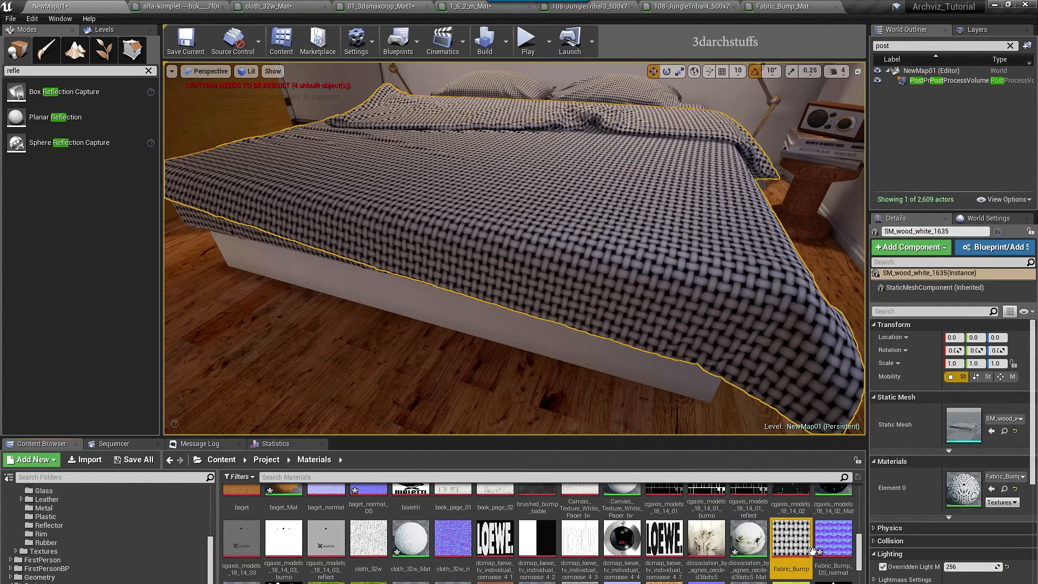
Switch to Unreal and import Fabric_N.psd from the 3dsMax folder into the project's materials.
right_click(858, 522)
click(930, 266)
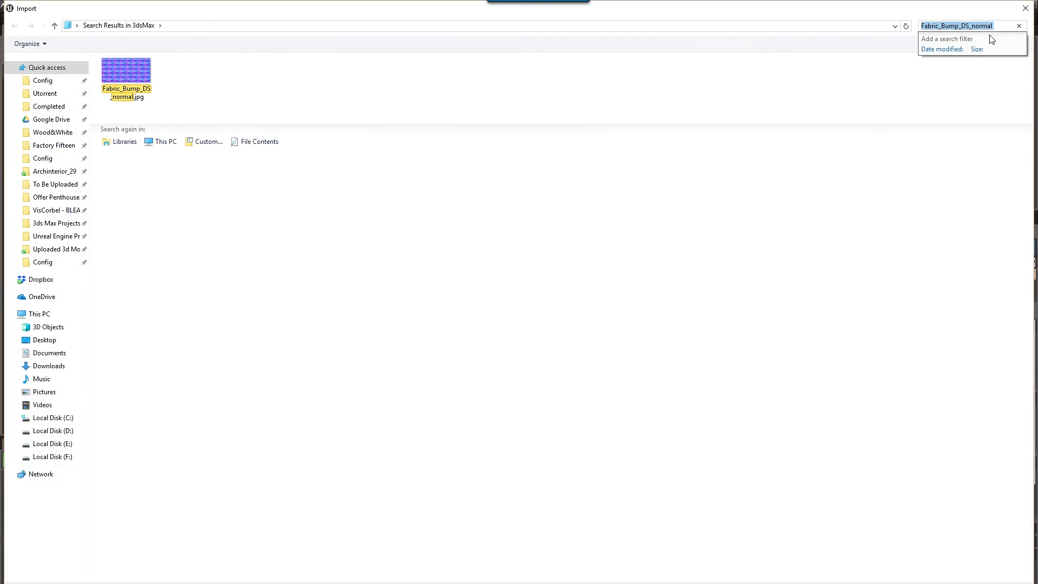
key(BackSpace)
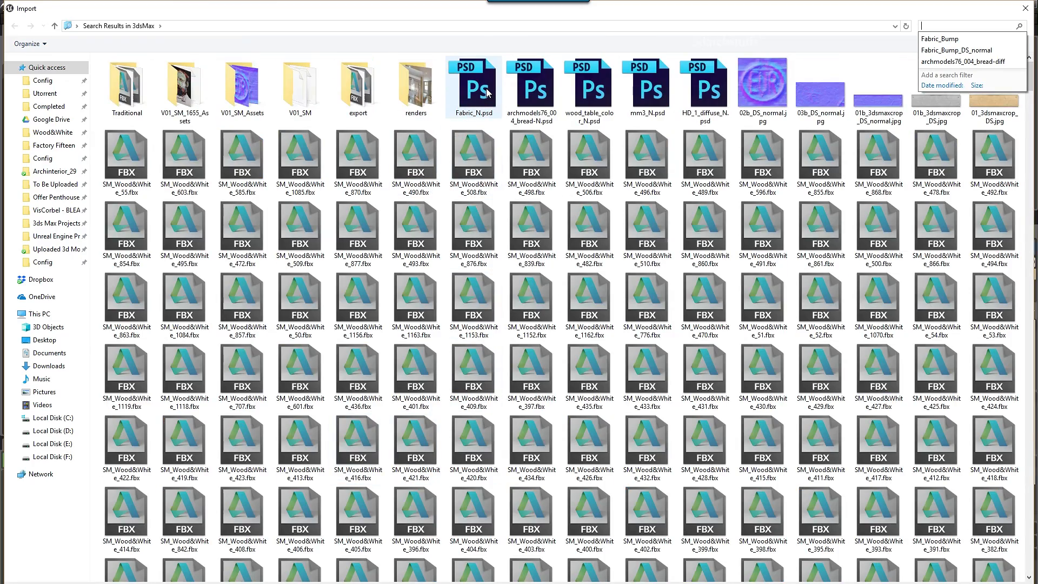
double_click(474, 87)
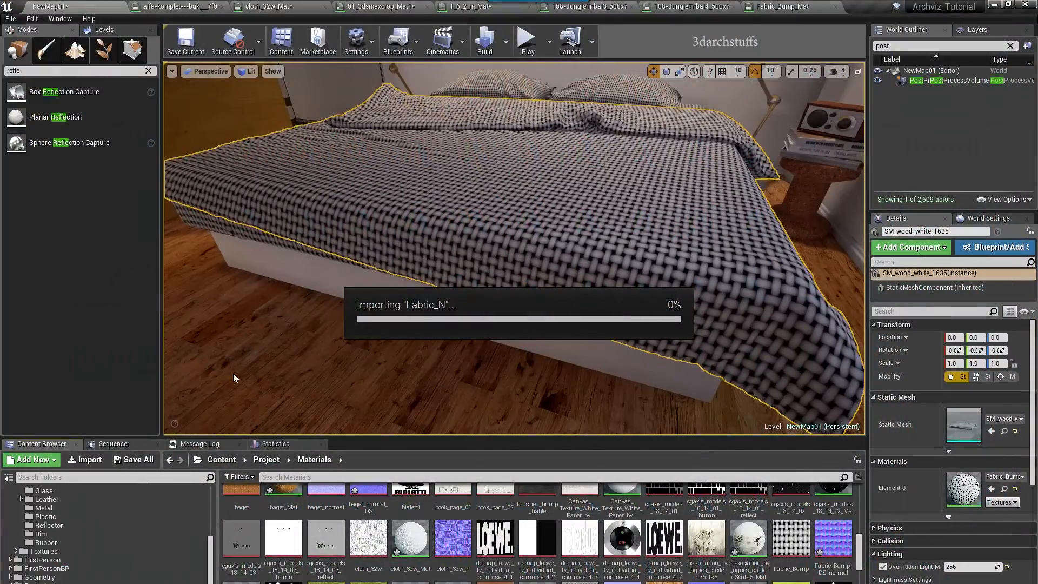
Add the Fabric_N texture to the Fabric_Bump_Mat graph, feed it into Normal and move the base colour sample clear.
drag(282, 543, 392, 327)
drag(462, 351, 638, 289)
drag(510, 187, 463, 144)
Add a constant of 0.35 to the fabric material and connect it to Specular and Roughness.
click(412, 330)
click(413, 317)
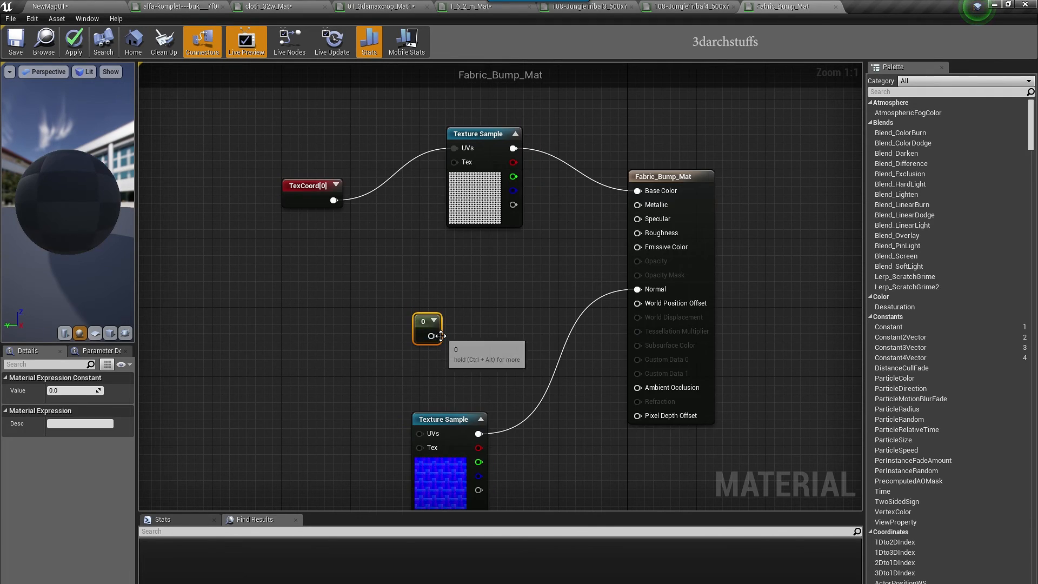
drag(432, 335, 639, 234)
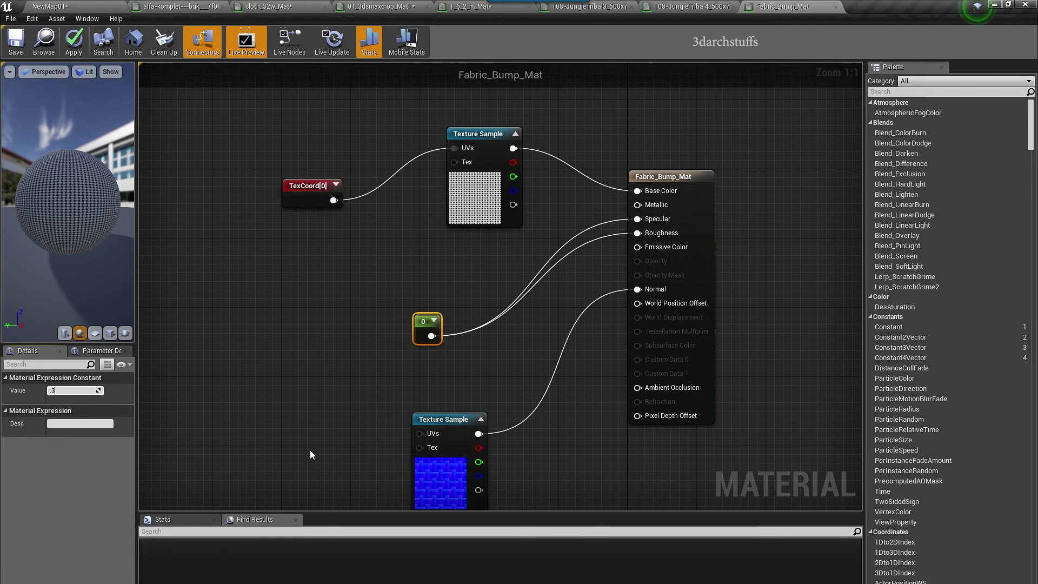
text(5)
key(Return)
Connect the texture coordinate node to the UVs of the Fabric_N texture sample so it shares the fabric's tiling.
right_drag(369, 359, 412, 268)
click(515, 333)
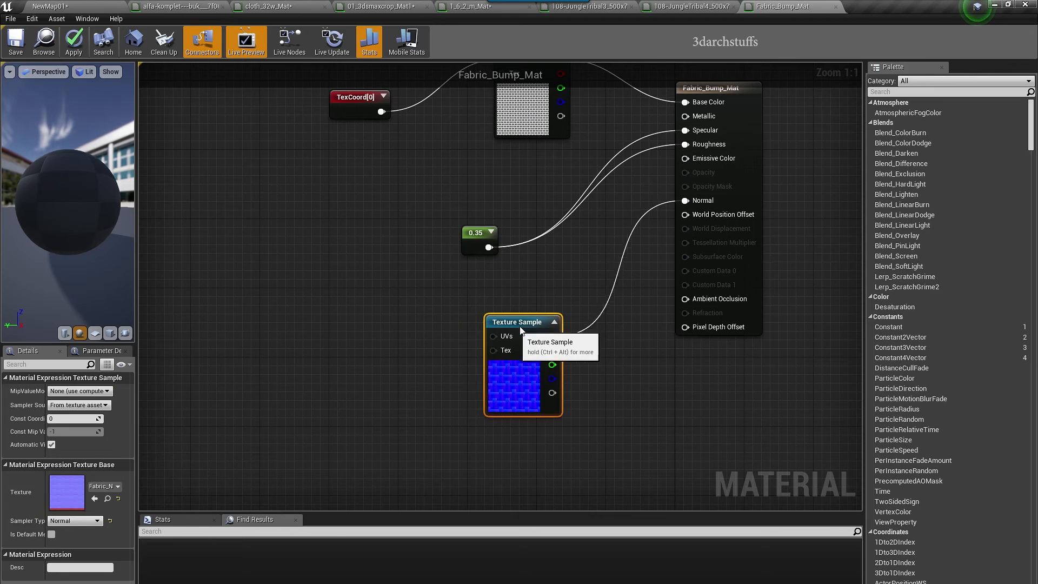
drag(515, 332, 532, 324)
drag(382, 111, 544, 316)
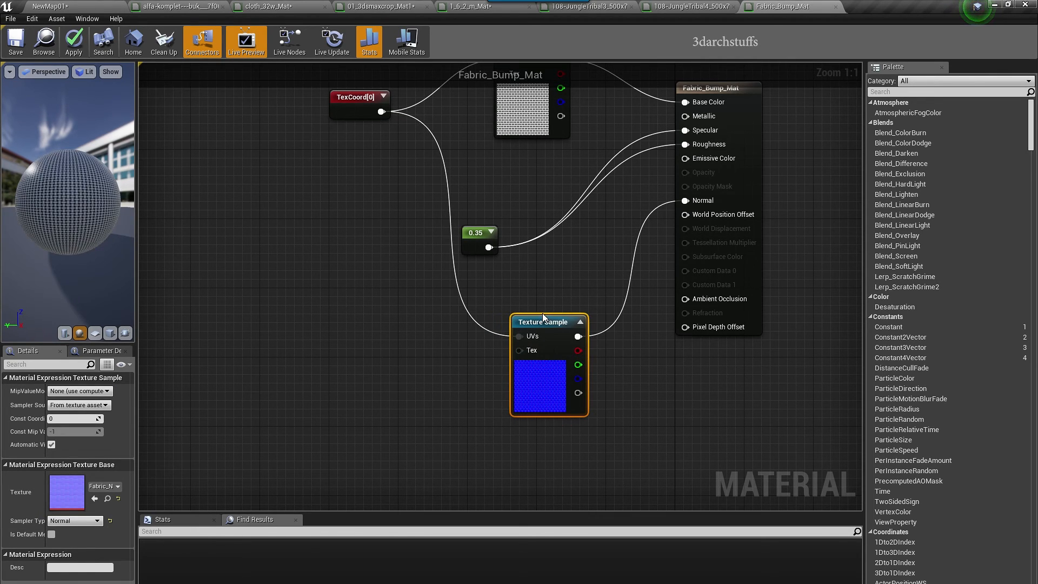
right_drag(398, 222, 358, 287)
Apply the fabric material and inspect the blanket up close in the level's Detail Lighting view.
click(77, 41)
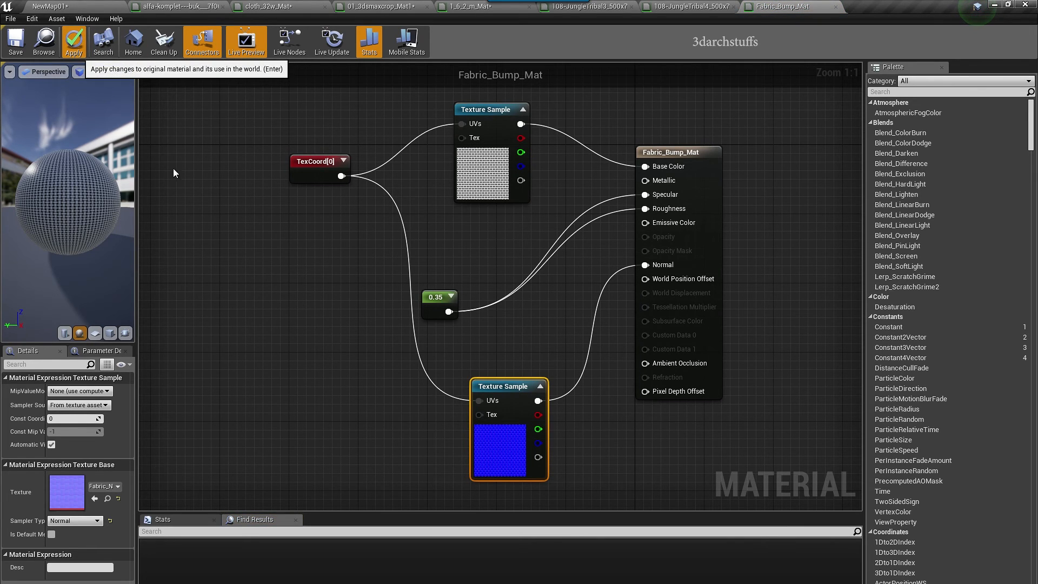
click(101, 8)
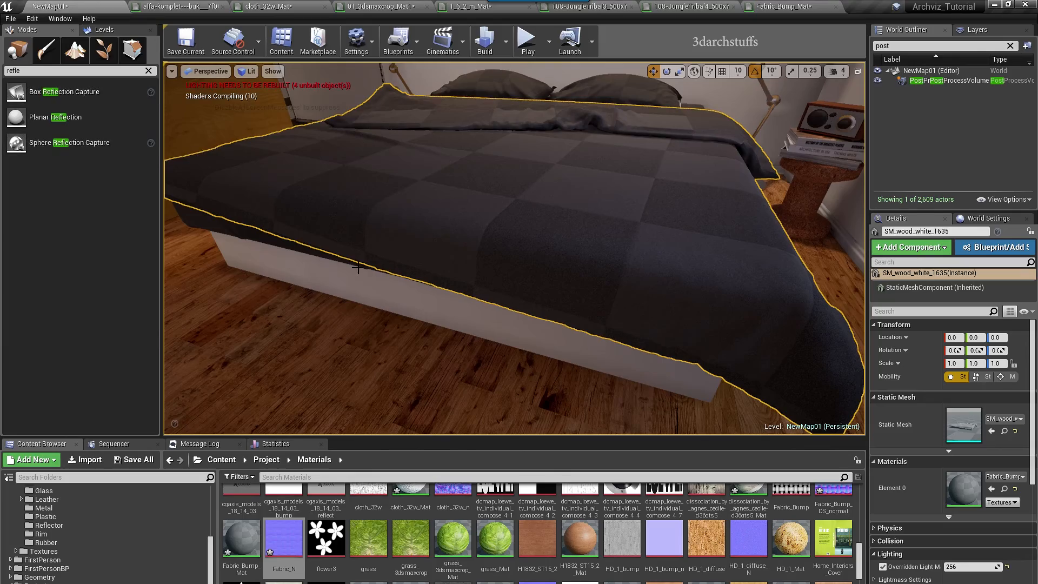
right_drag(355, 268, 454, 247)
key(alt+5)
mouse_move(594, 246)
right_down()
mouse_move(584, 243)
mouse_move(600, 241)
mouse_move(598, 218)
mouse_move(595, 233)
right_up()
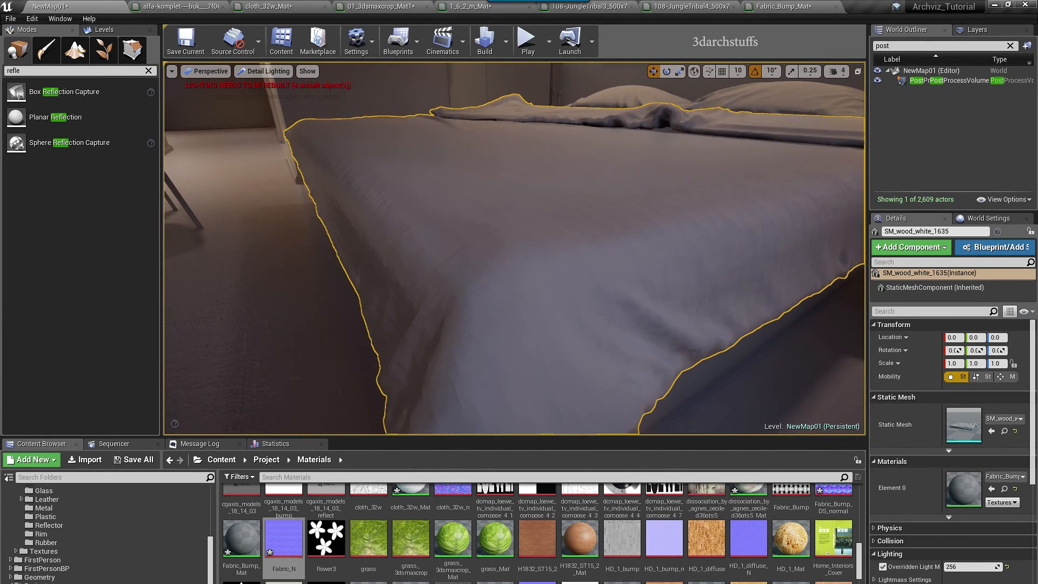
Set the U and V tiling of the texture coordinate in Fabric_Bump_Mat to 40.
click(783, 7)
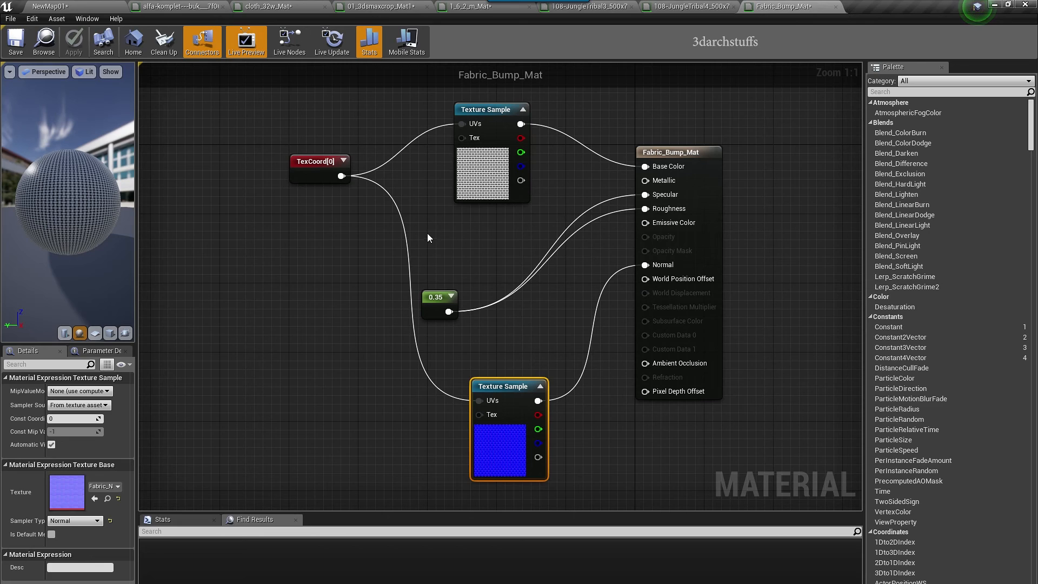
click(327, 172)
click(73, 403)
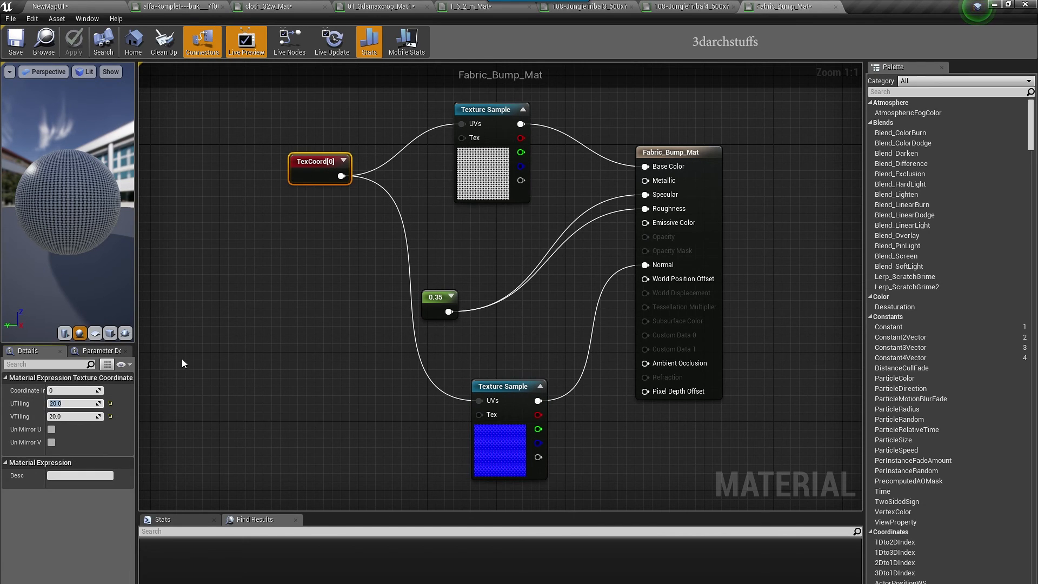
text(40)
key(Tab)
text(40)
key(Return)
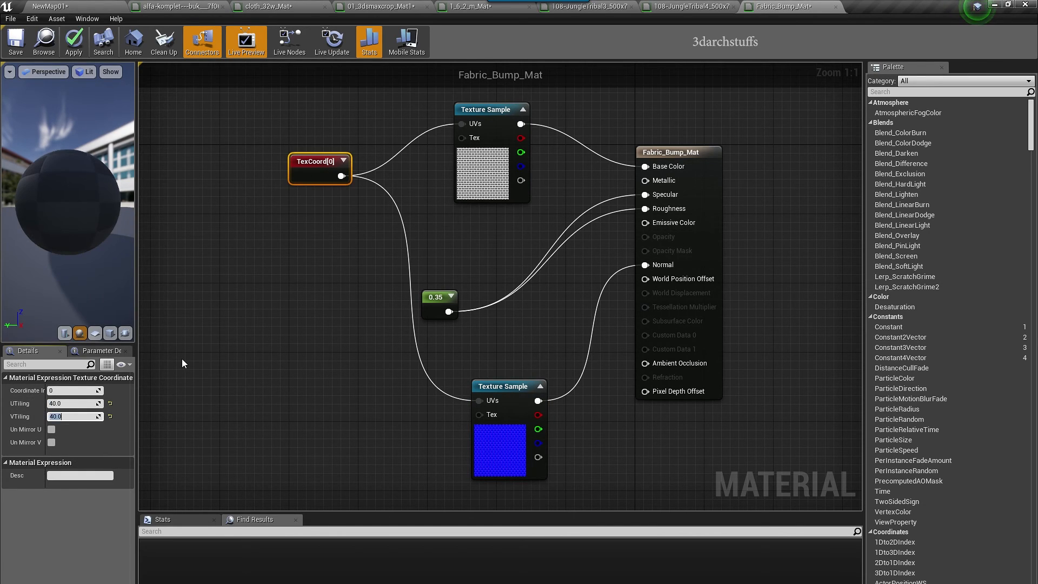
Apply the tiling change to the fabric material and check the blanket's weave in the level.
click(270, 306)
click(75, 43)
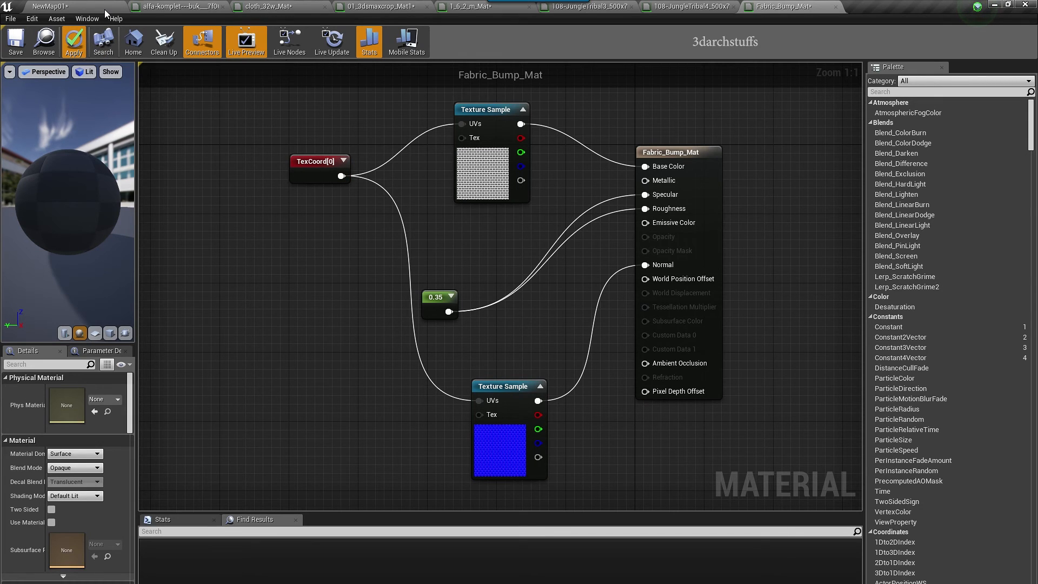
click(95, 9)
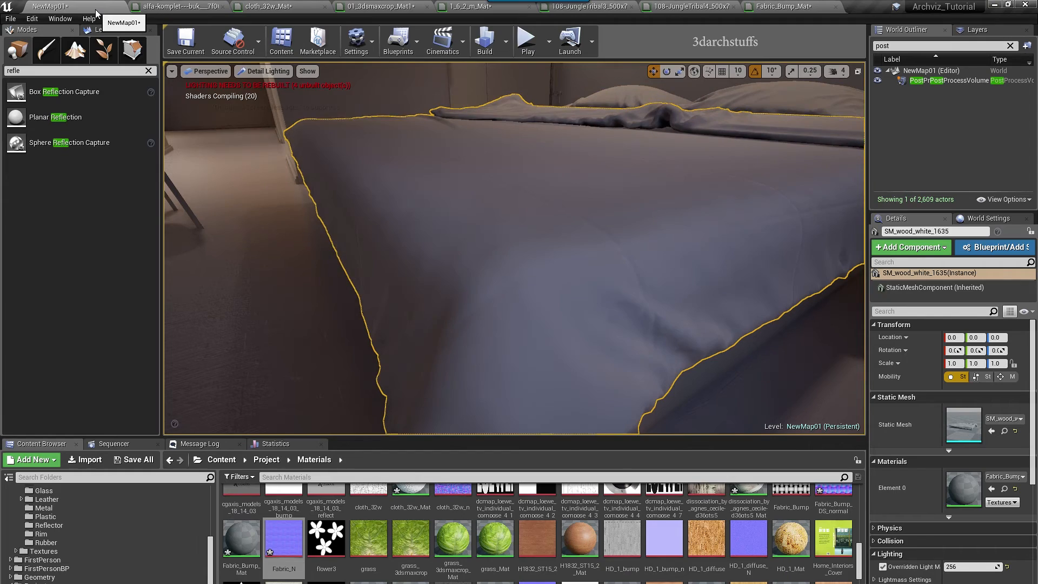
mouse_move(543, 229)
alt+mouse_down()
mouse_move(549, 244)
mouse_move(543, 211)
alt+mouse_up()
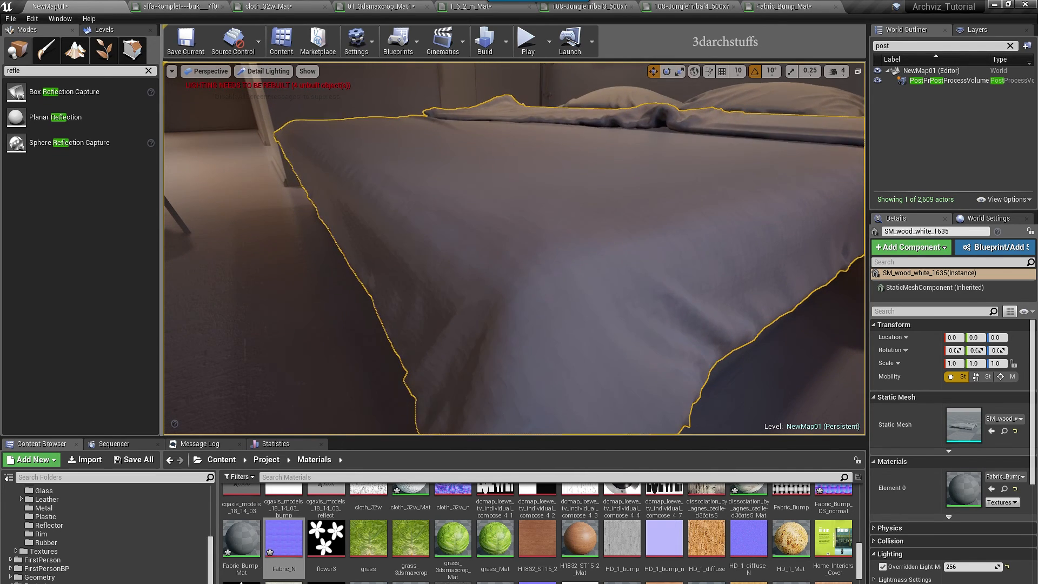
Return the level viewport to Lit shading, inspect the fabric on the blanket and clear the selection.
click(779, 6)
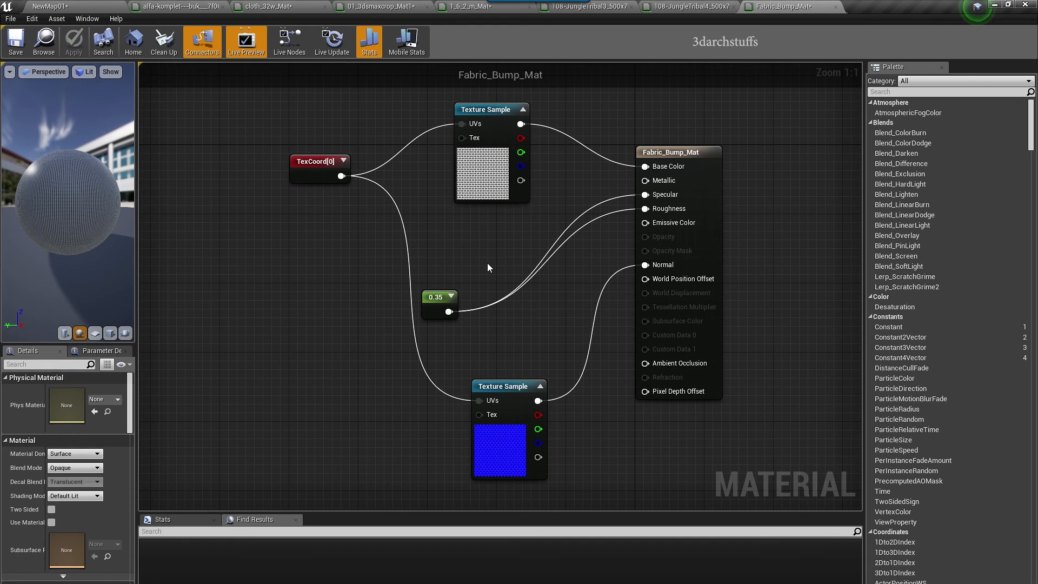
click(311, 162)
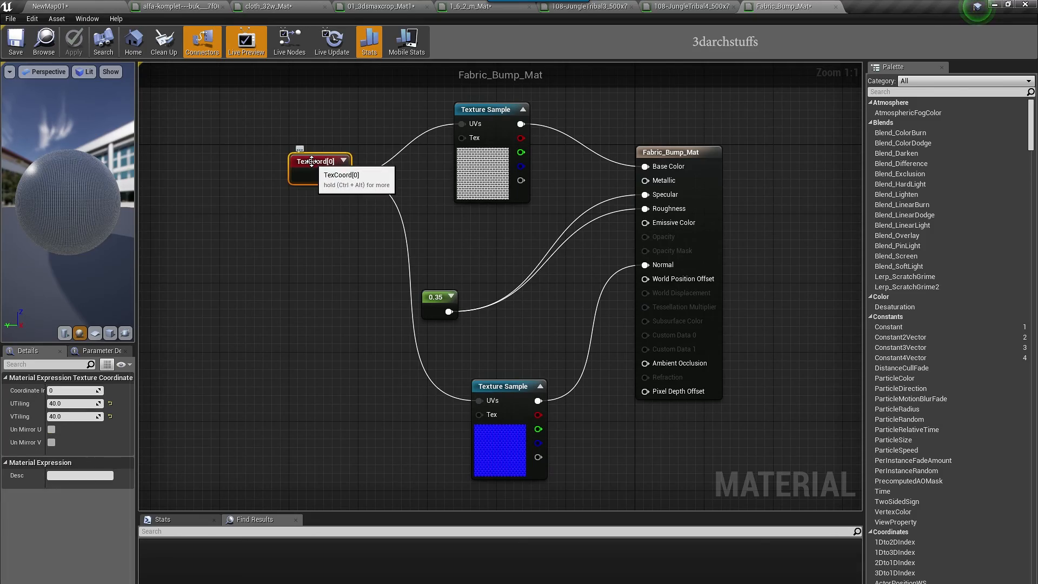
click(92, 7)
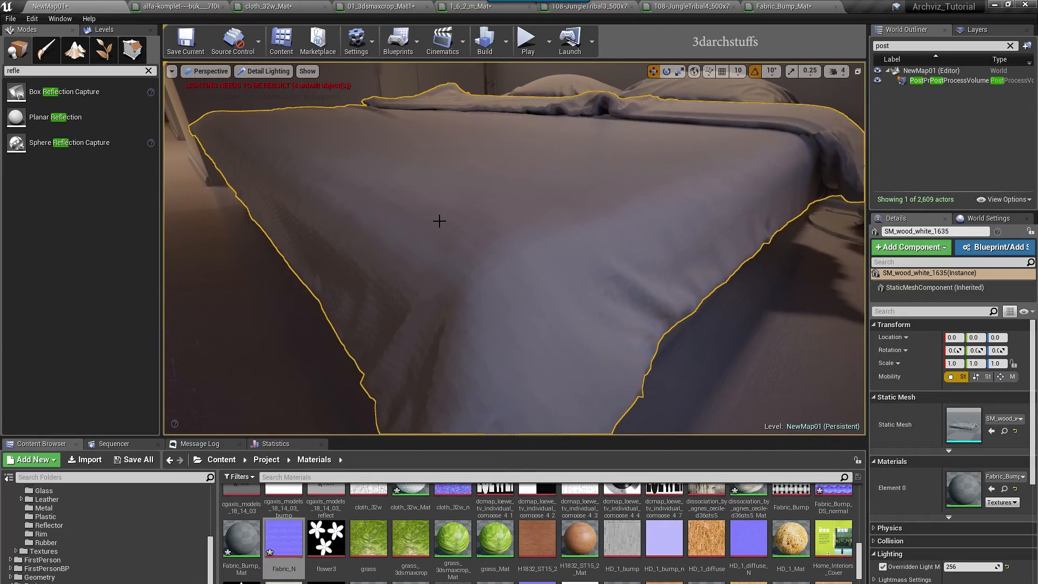
key(alt+4)
alt+drag(438, 222, 573, 227)
alt+drag(631, 295, 682, 278)
key(h)
key(ctrl+h)
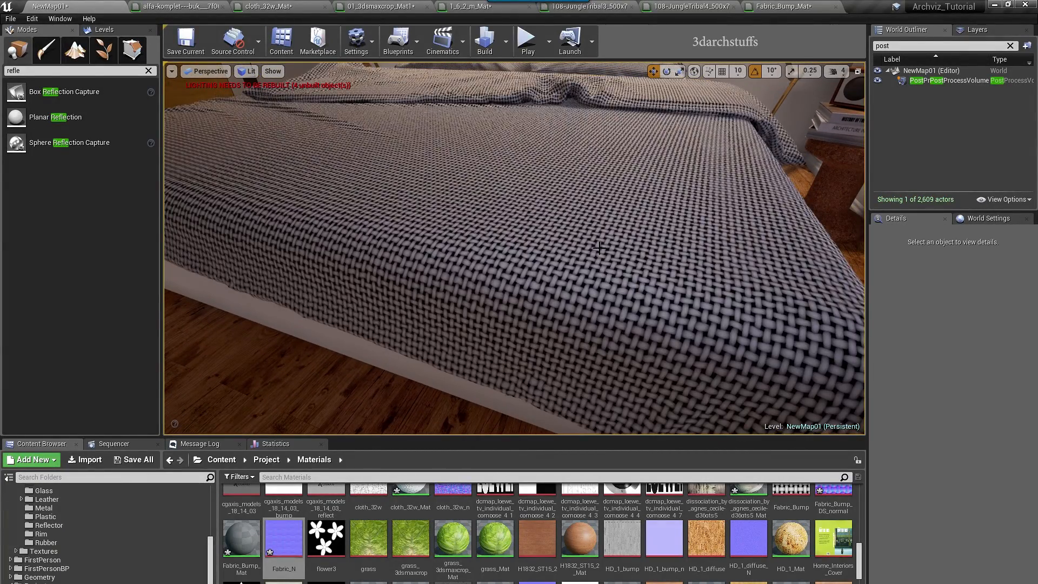
Open the blanket's Fabric_Bump_Mat material and set the texture coordinate's U and V tiling to 80.
click(649, 281)
double_click(962, 487)
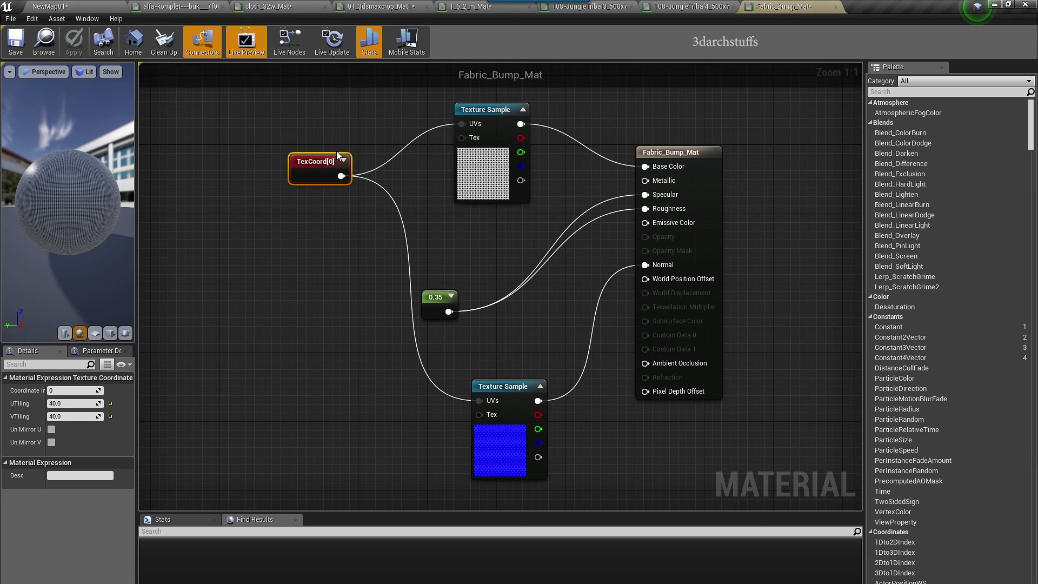
right_drag(320, 319, 287, 319)
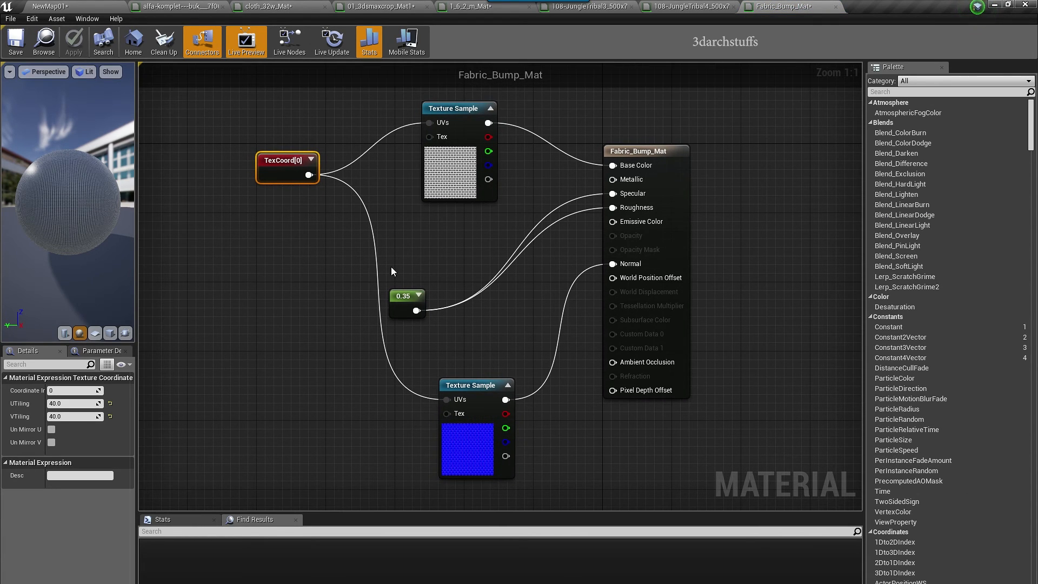
click(628, 149)
click(277, 162)
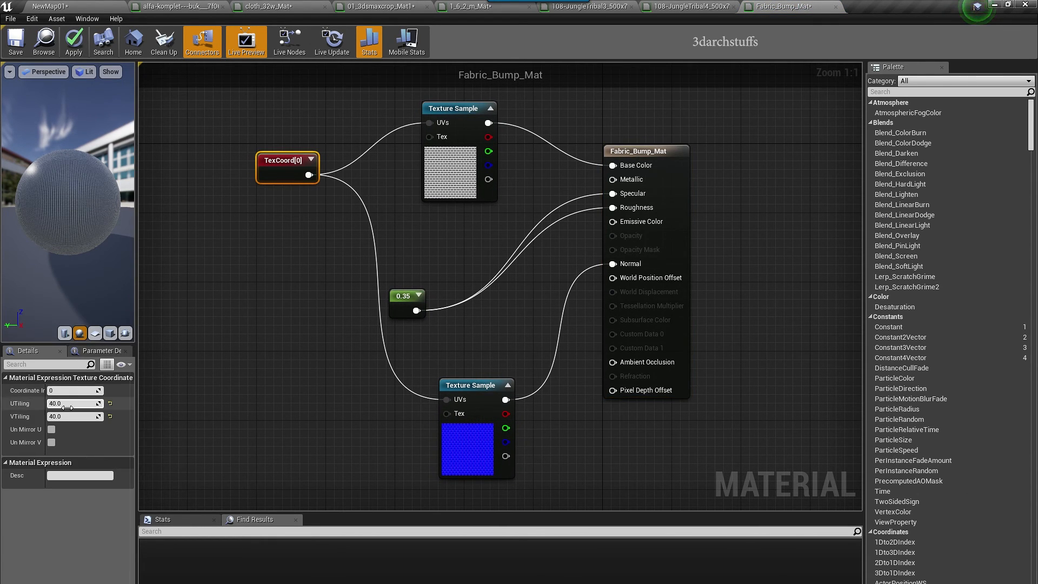
text(80)
key(Tab)
text(80)
key(Return)
click(233, 251)
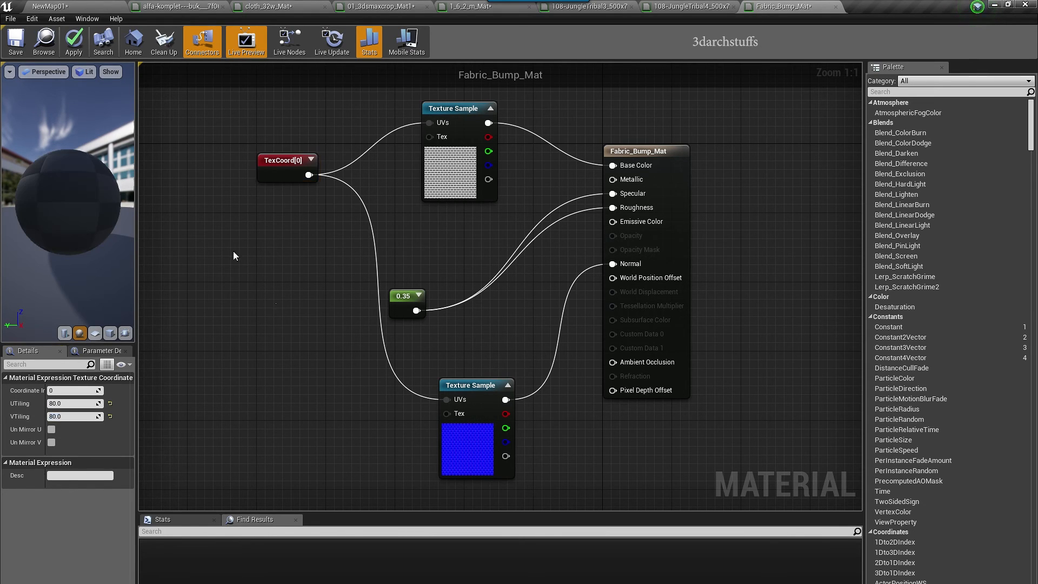
Apply the denser tiling to the fabric material and check the blanket's weave in the level.
click(76, 43)
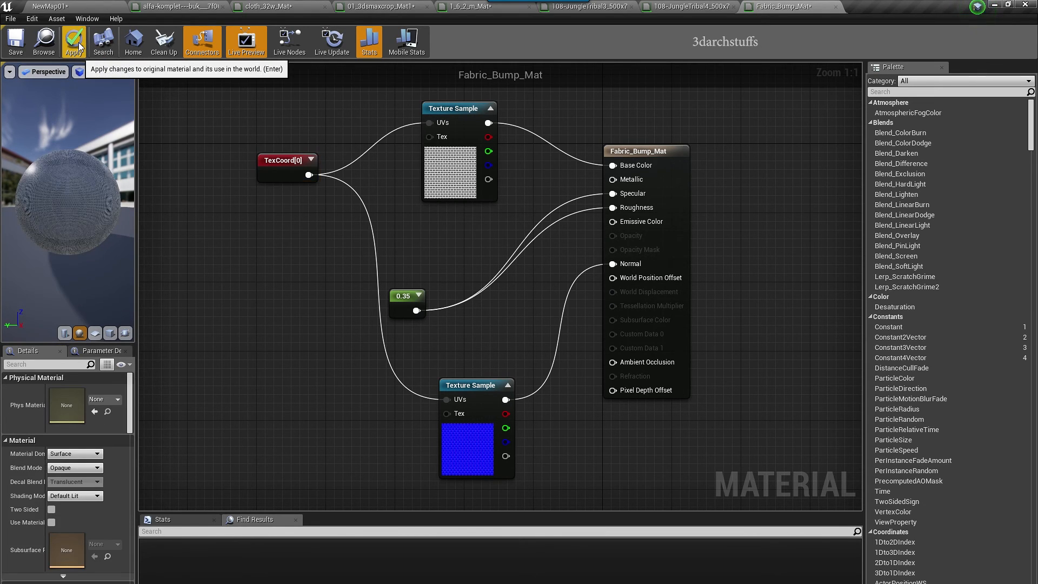
click(93, 5)
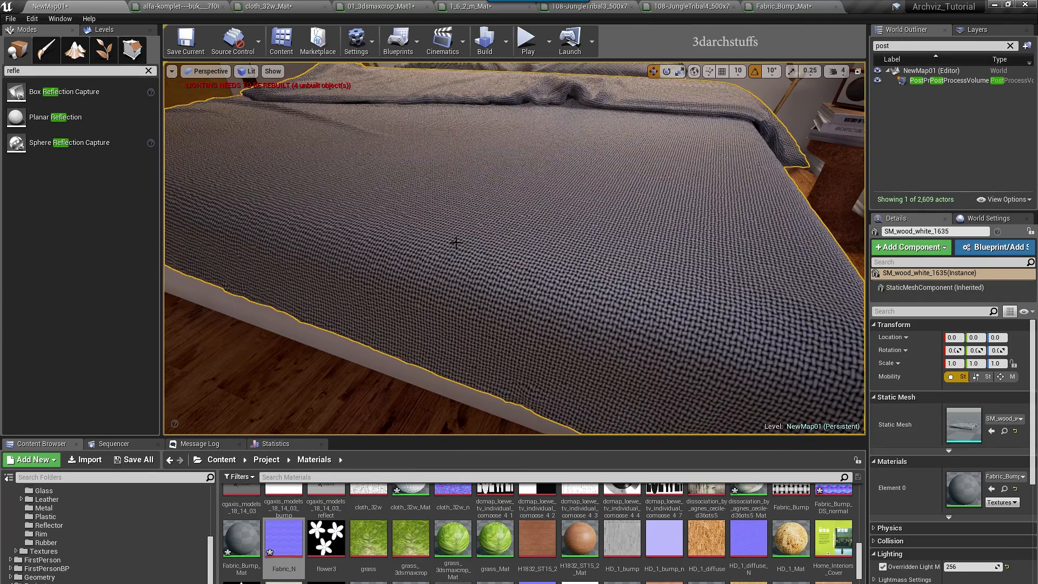
alt+drag(464, 238, 390, 238)
alt+right_drag(466, 238, 508, 200)
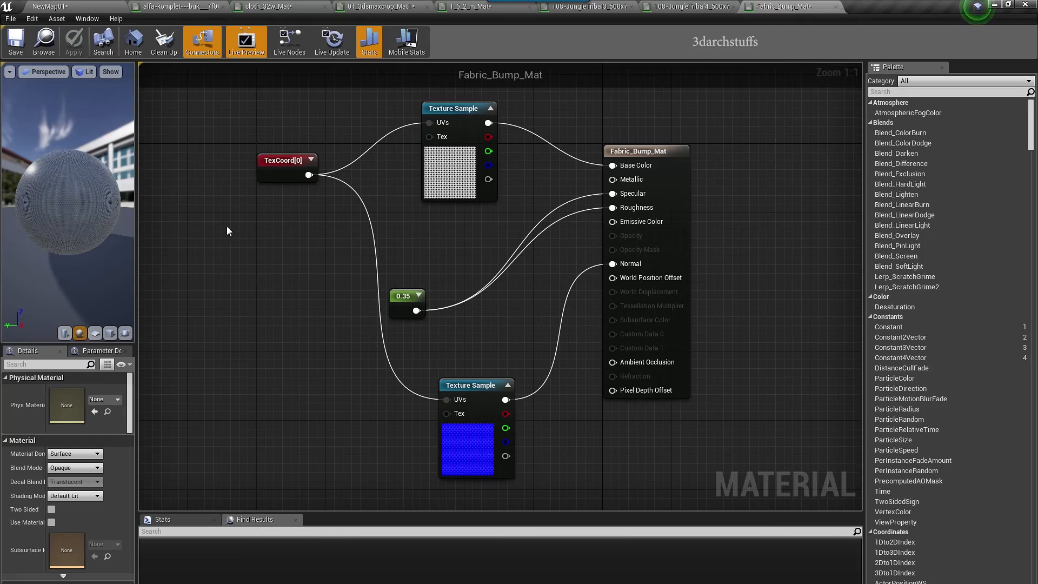
Set the texture coordinate's U and V tiling in Fabric_Bump_Mat to 40 and apply the material.
click(275, 181)
click(73, 403)
text(40)
key(Tab)
text(40)
key(Return)
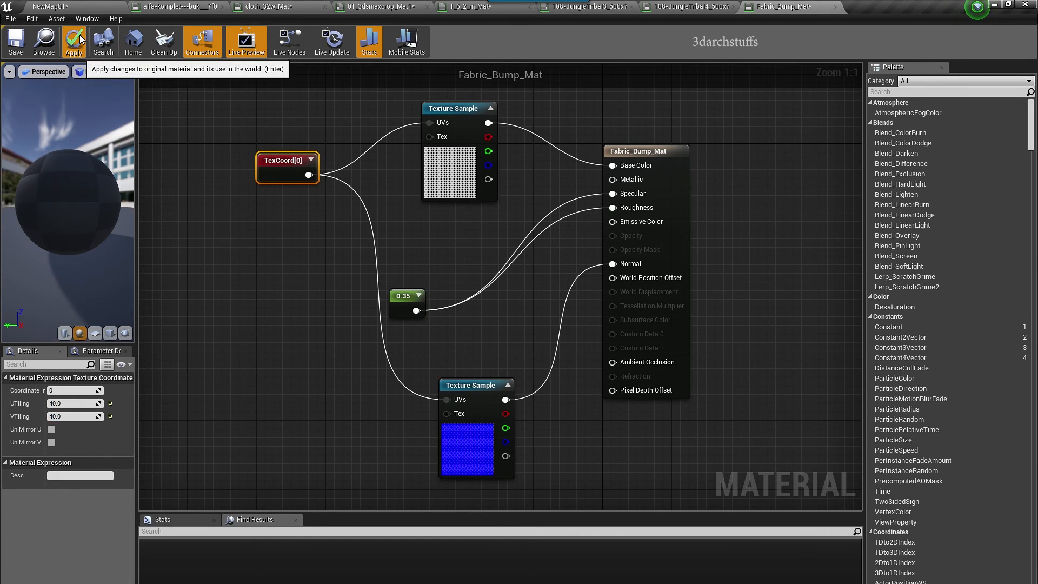
click(83, 35)
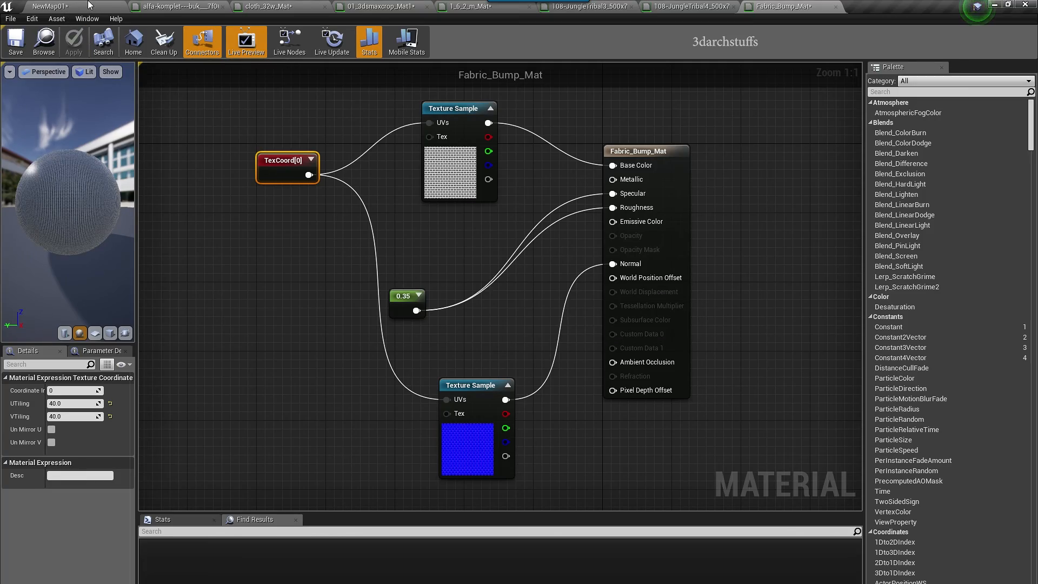
Examine the fabric weave on the blanket, mattress and pillow edges in the level.
click(84, 7)
alt+drag(515, 248, 487, 265)
alt+drag(552, 249, 500, 262)
key(Escape)
alt+drag(612, 254, 519, 270)
scroll(515, 248, up, 5)
right_drag(489, 76, 643, 193)
scroll(636, 191, down, 5)
mouse_move(636, 191)
alt+mouse_down()
mouse_move(549, 165)
mouse_move(642, 188)
alt+mouse_up()
scroll(604, 188, up, 4)
Locate the pillow's Fabric_Bump_Mat in the project assets and assign it to the white trim at the pillow's open edge.
click(592, 149)
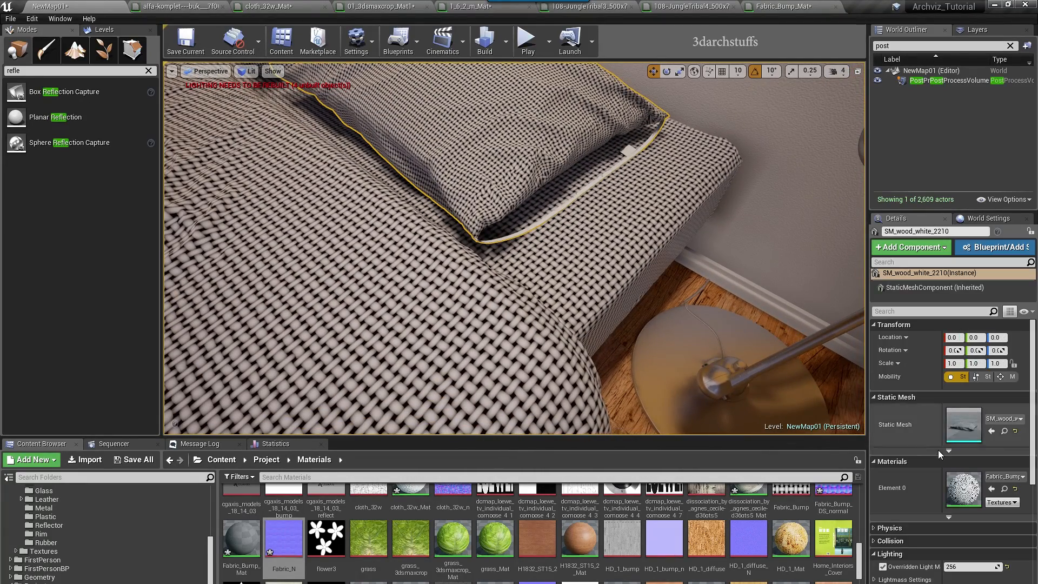
click(1004, 489)
click(628, 150)
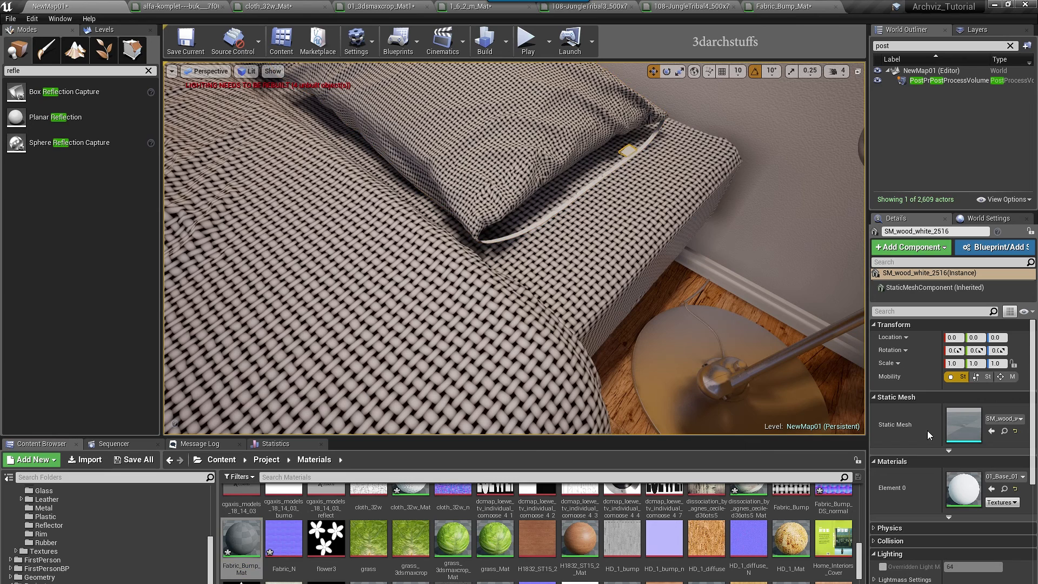
click(619, 168)
click(622, 164)
click(991, 489)
Assign Fabric_Bump_Mat to the small white piece beside the pillow on the opposite side of the bed.
alt+drag(487, 297, 562, 297)
key(Escape)
right_drag(487, 296, 389, 249)
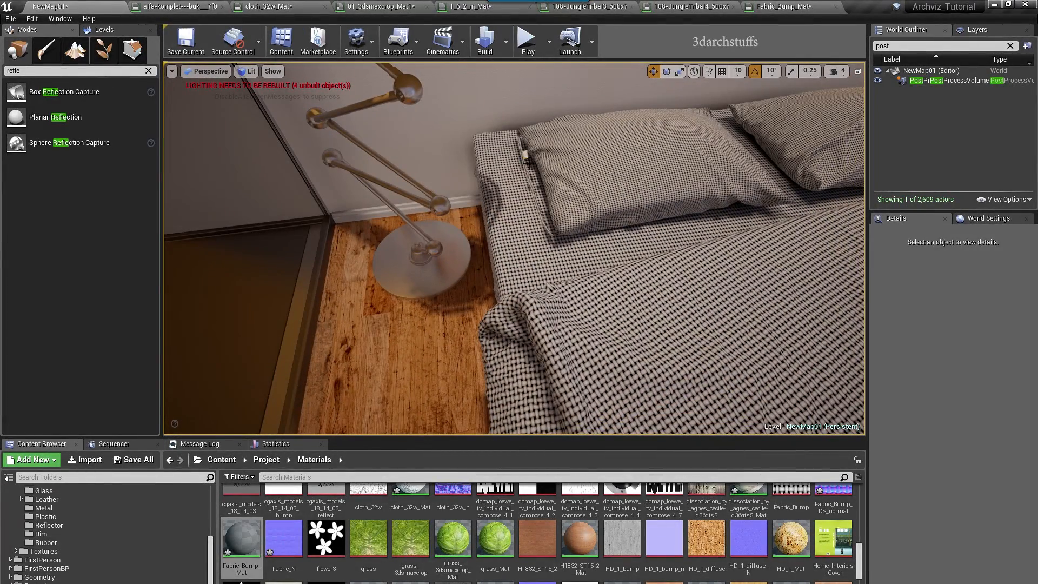
click(527, 157)
click(991, 485)
Examine the materials in the bedroom, at the bathroom sink and in the living room.
alt+drag(630, 304, 573, 304)
key(Escape)
mouse_move(630, 304)
right_down()
mouse_move(619, 287)
mouse_move(552, 308)
mouse_move(536, 260)
mouse_move(492, 241)
mouse_move(519, 235)
mouse_move(514, 257)
mouse_move(568, 265)
right_up()
alt+drag(514, 249, 546, 303)
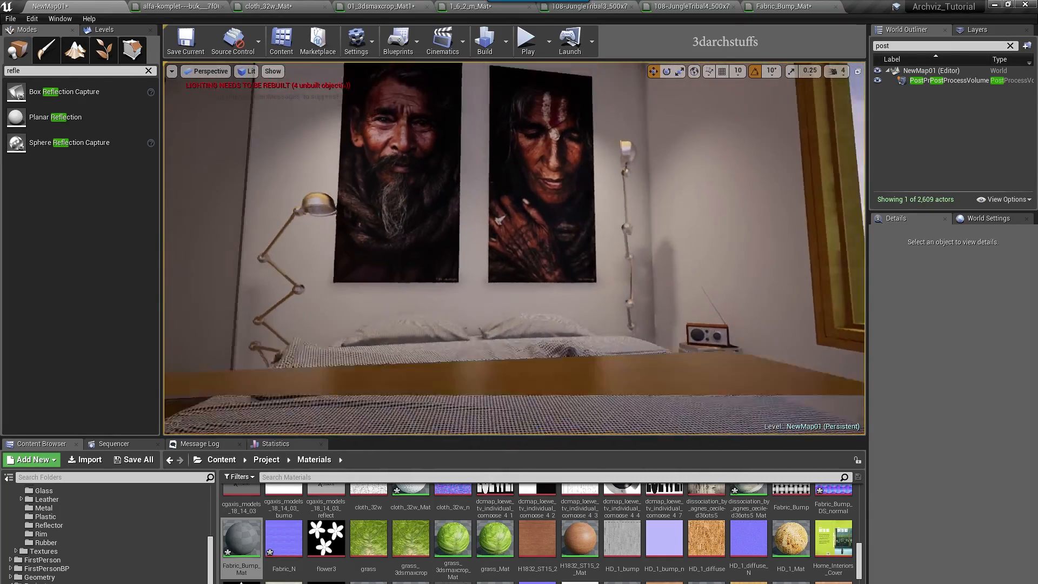
alt+drag(514, 249, 492, 200)
right_drag(514, 249, 406, 325)
right_drag(595, 297, 605, 304)
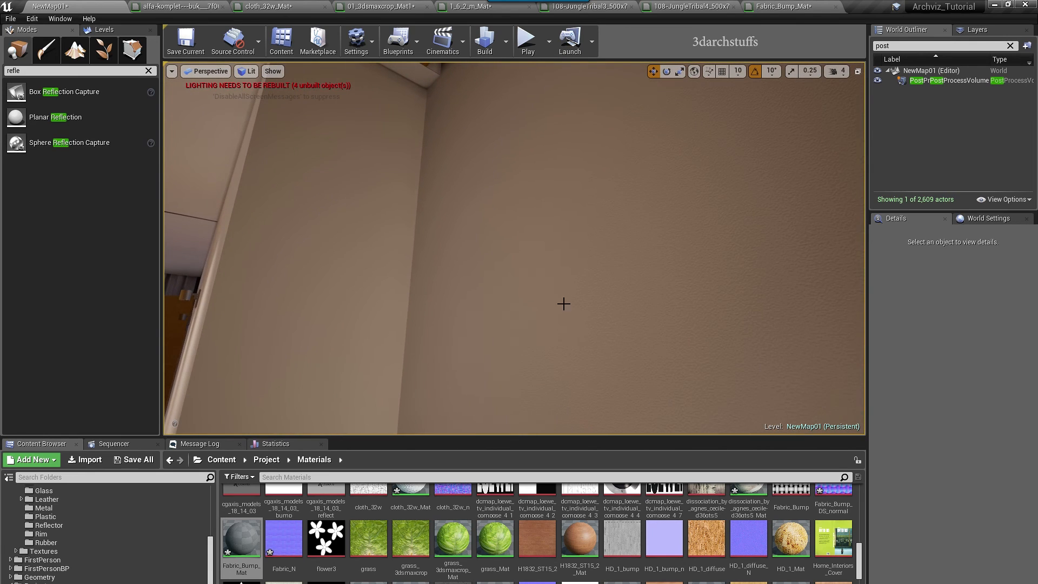
click(696, 275)
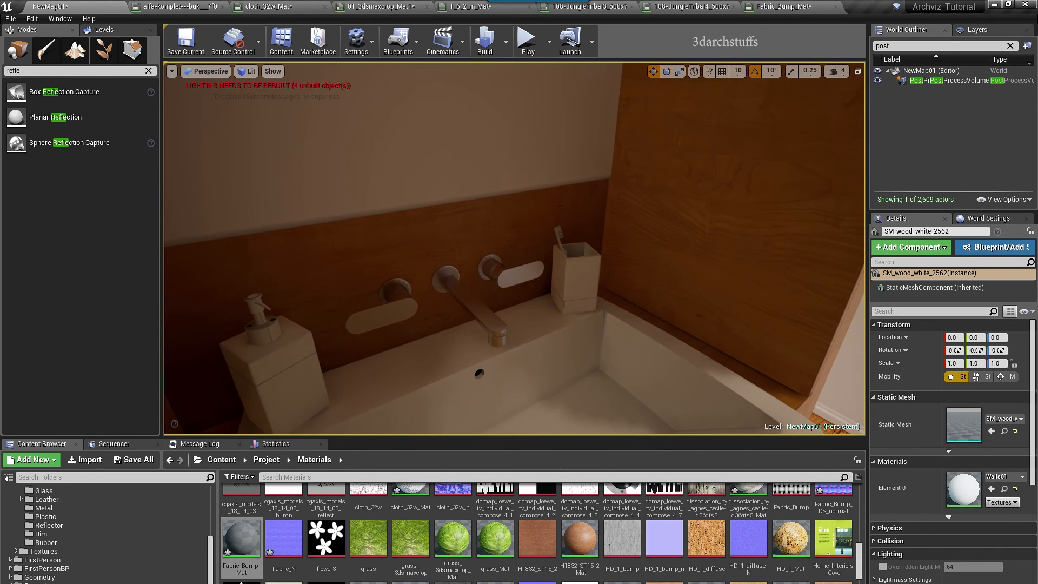
mouse_move(656, 309)
right_down()
mouse_move(433, 290)
mouse_move(622, 307)
mouse_move(600, 286)
mouse_move(552, 287)
mouse_move(650, 311)
mouse_move(648, 267)
mouse_move(596, 259)
mouse_move(610, 269)
right_up()
key(Escape)
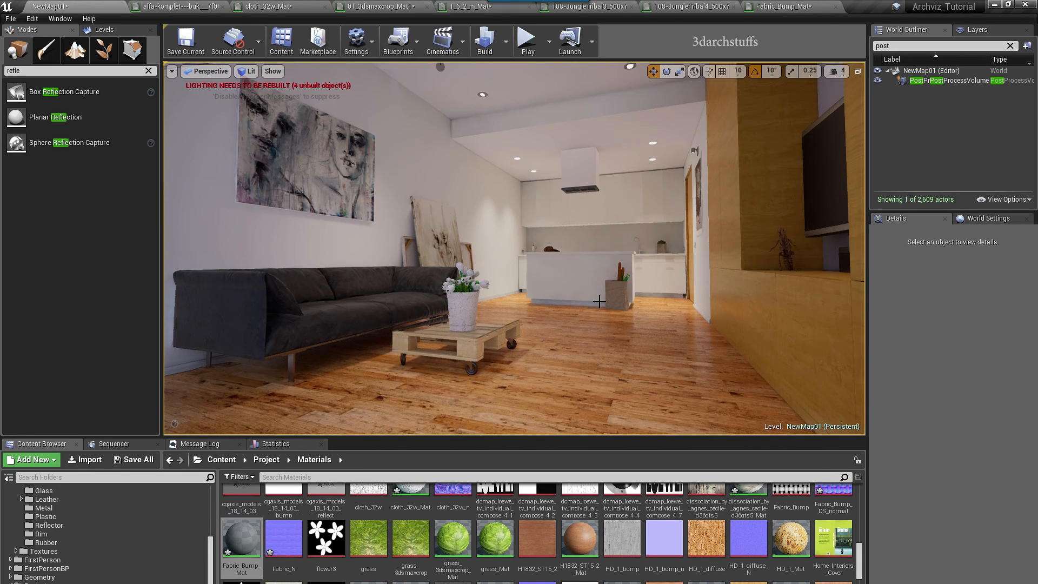
Close all open material editors, leaving only the NewMap01 level open.
click(222, 7)
click(223, 6)
click(222, 6)
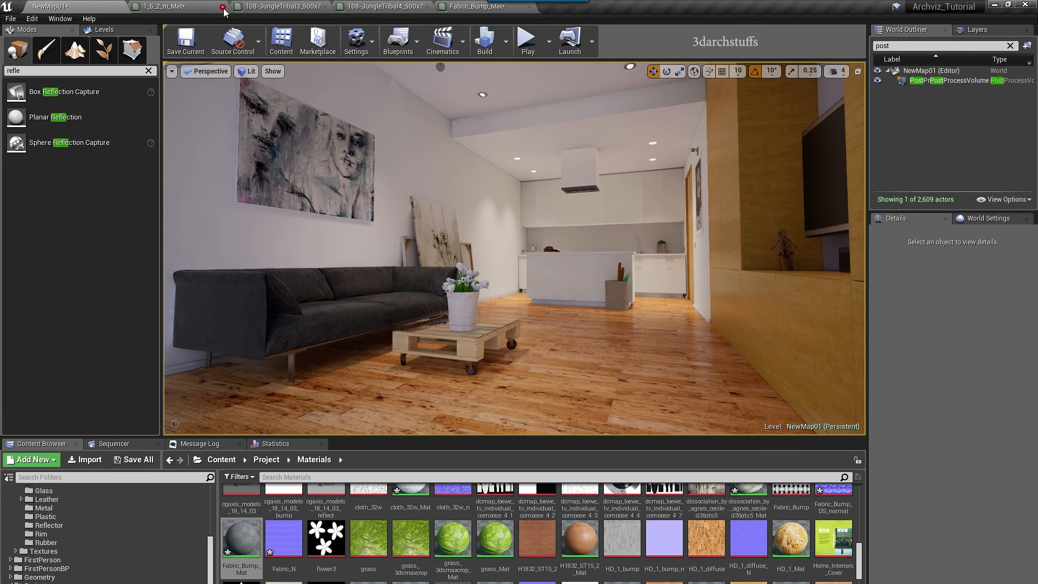
click(223, 7)
click(223, 6)
click(223, 7)
click(223, 7)
Show the level viewport in full screen and examine the materials from the living room through to the entrance hall.
mouse_move(520, 291)
right_down()
mouse_move(562, 295)
mouse_move(541, 306)
mouse_move(569, 334)
mouse_move(600, 261)
mouse_move(720, 244)
mouse_move(651, 241)
mouse_move(718, 76)
mouse_move(649, 98)
right_up()
mouse_move(595, 234)
right_down()
mouse_move(682, 234)
mouse_move(622, 238)
mouse_move(691, 222)
mouse_move(676, 222)
mouse_move(690, 244)
mouse_move(621, 259)
mouse_move(656, 234)
mouse_move(628, 238)
right_up()
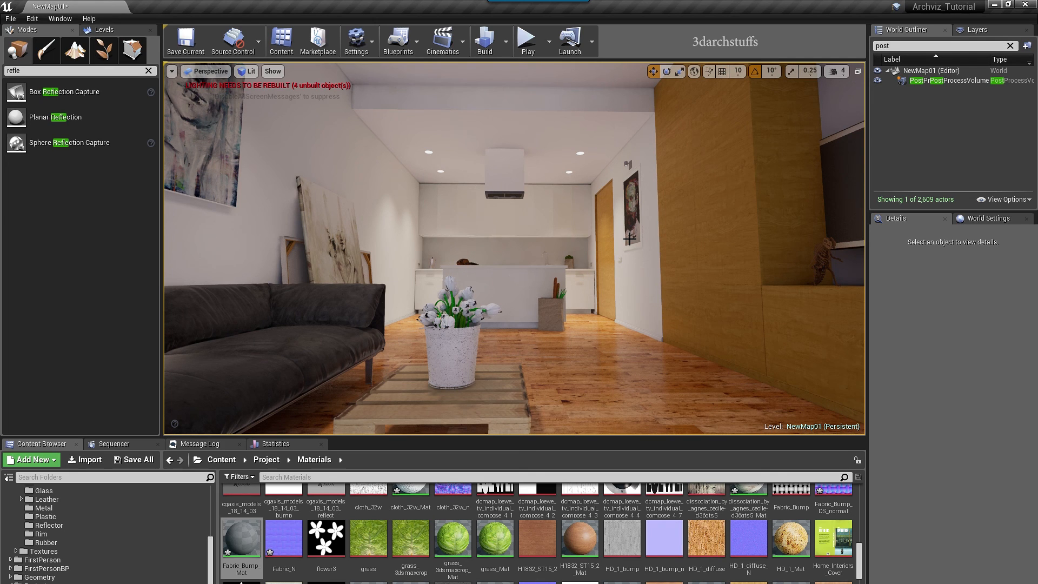
key(s)
right_drag(639, 247, 639, 248)
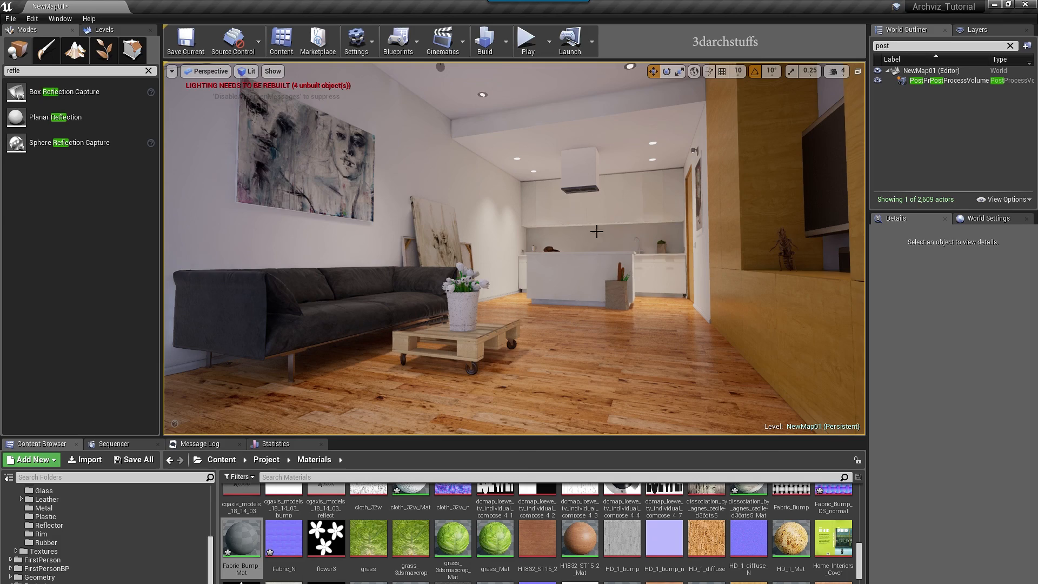
key(F11)
right_drag(615, 288, 604, 259)
key(w)
key(w)
key(s)
key(w)
key(d)
scroll(603, 299, up, 12)
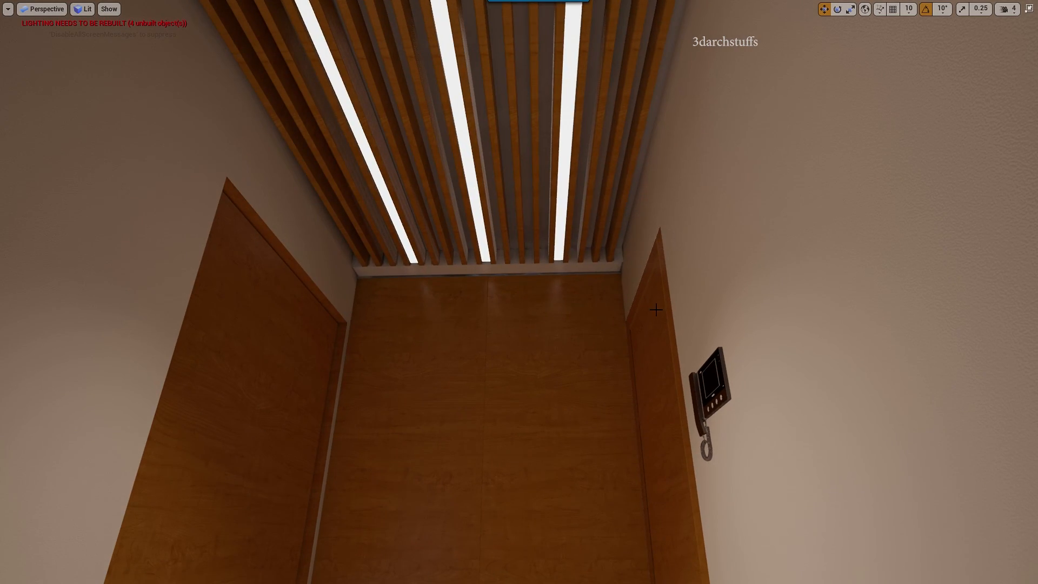
Examine the living room, kitchen and wooden TV wall in full screen and return to the normal viewport layout.
right_drag(588, 383, 747, 429)
right_drag(530, 419, 508, 390)
right_drag(621, 389, 714, 371)
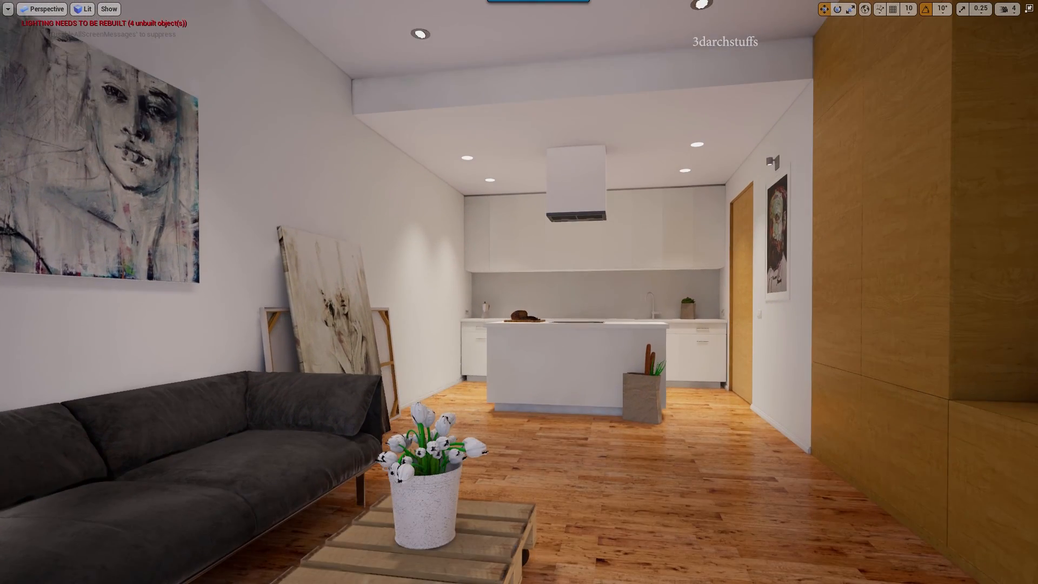
right_drag(727, 314, 820, 297)
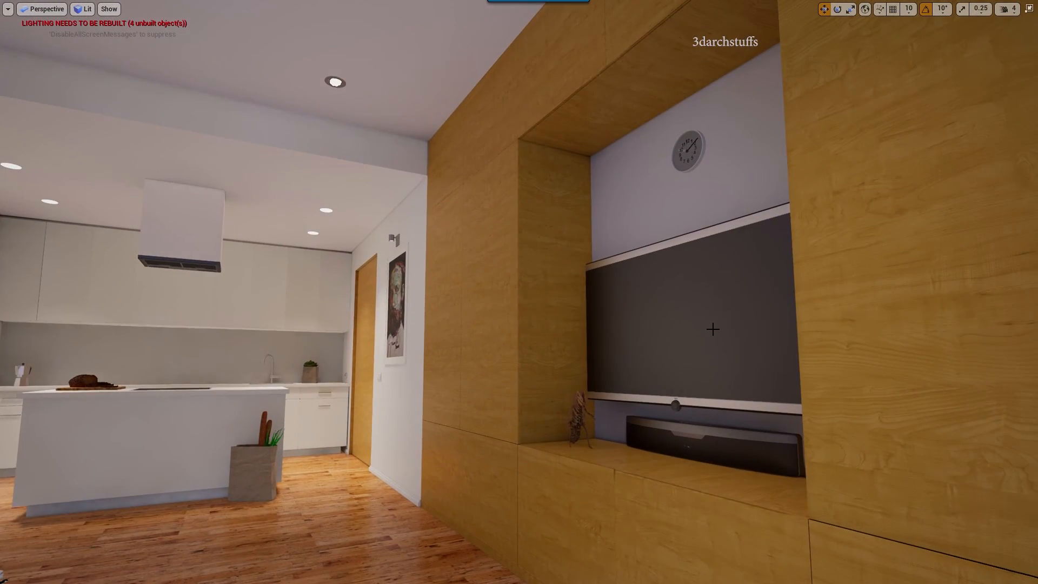
right_drag(710, 331, 622, 333)
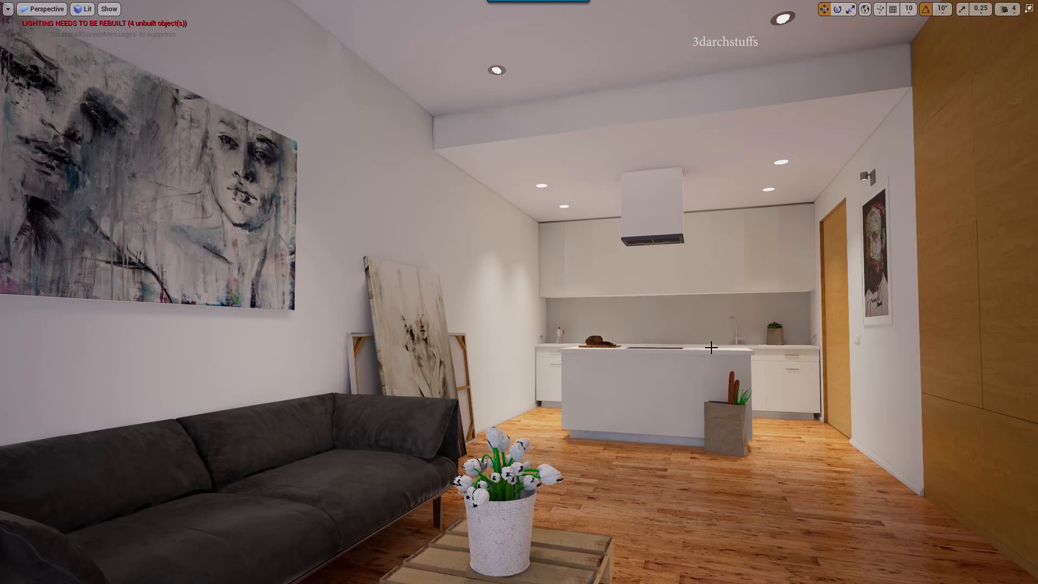
key(F11)
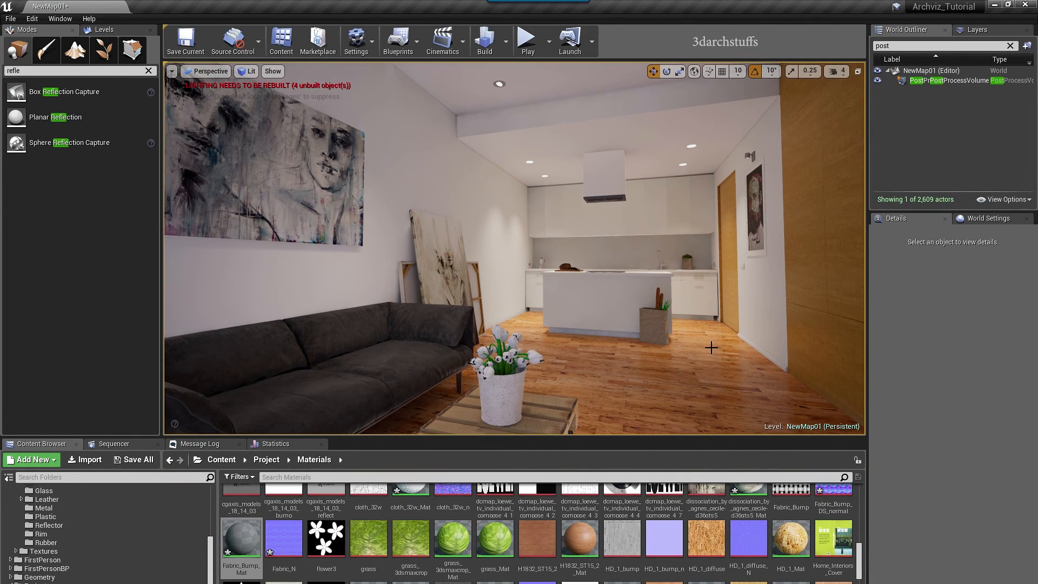